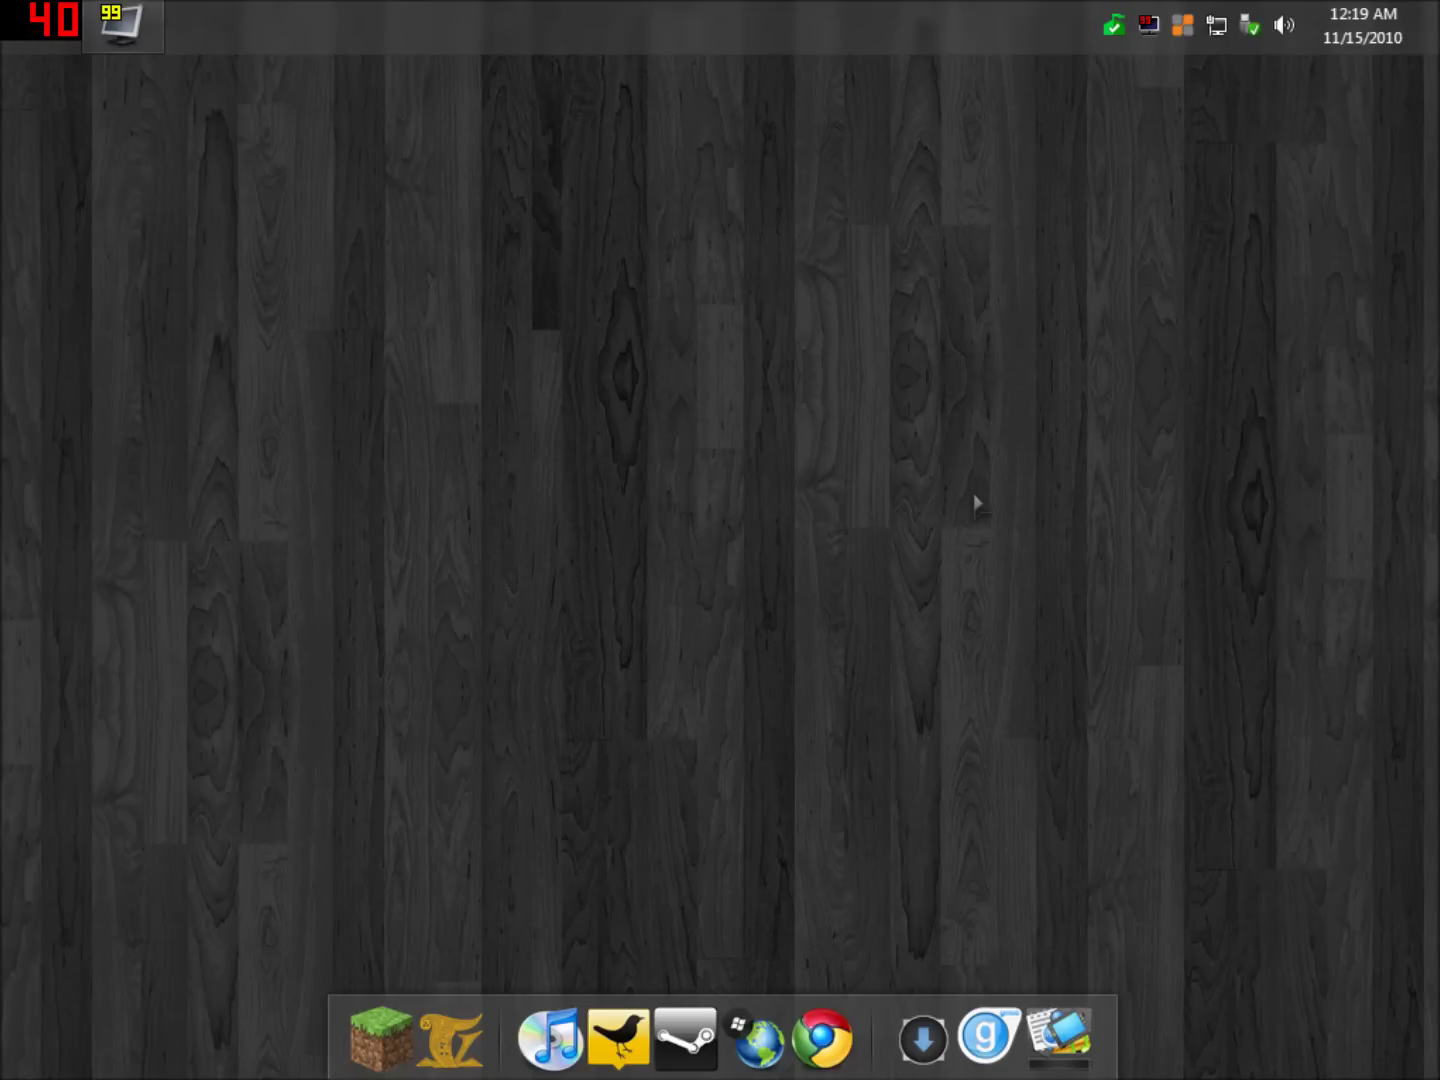
Empty the Recycle Bin, then launch Google Chrome and begin entering 'paint' as the address.
right_click(1075, 915)
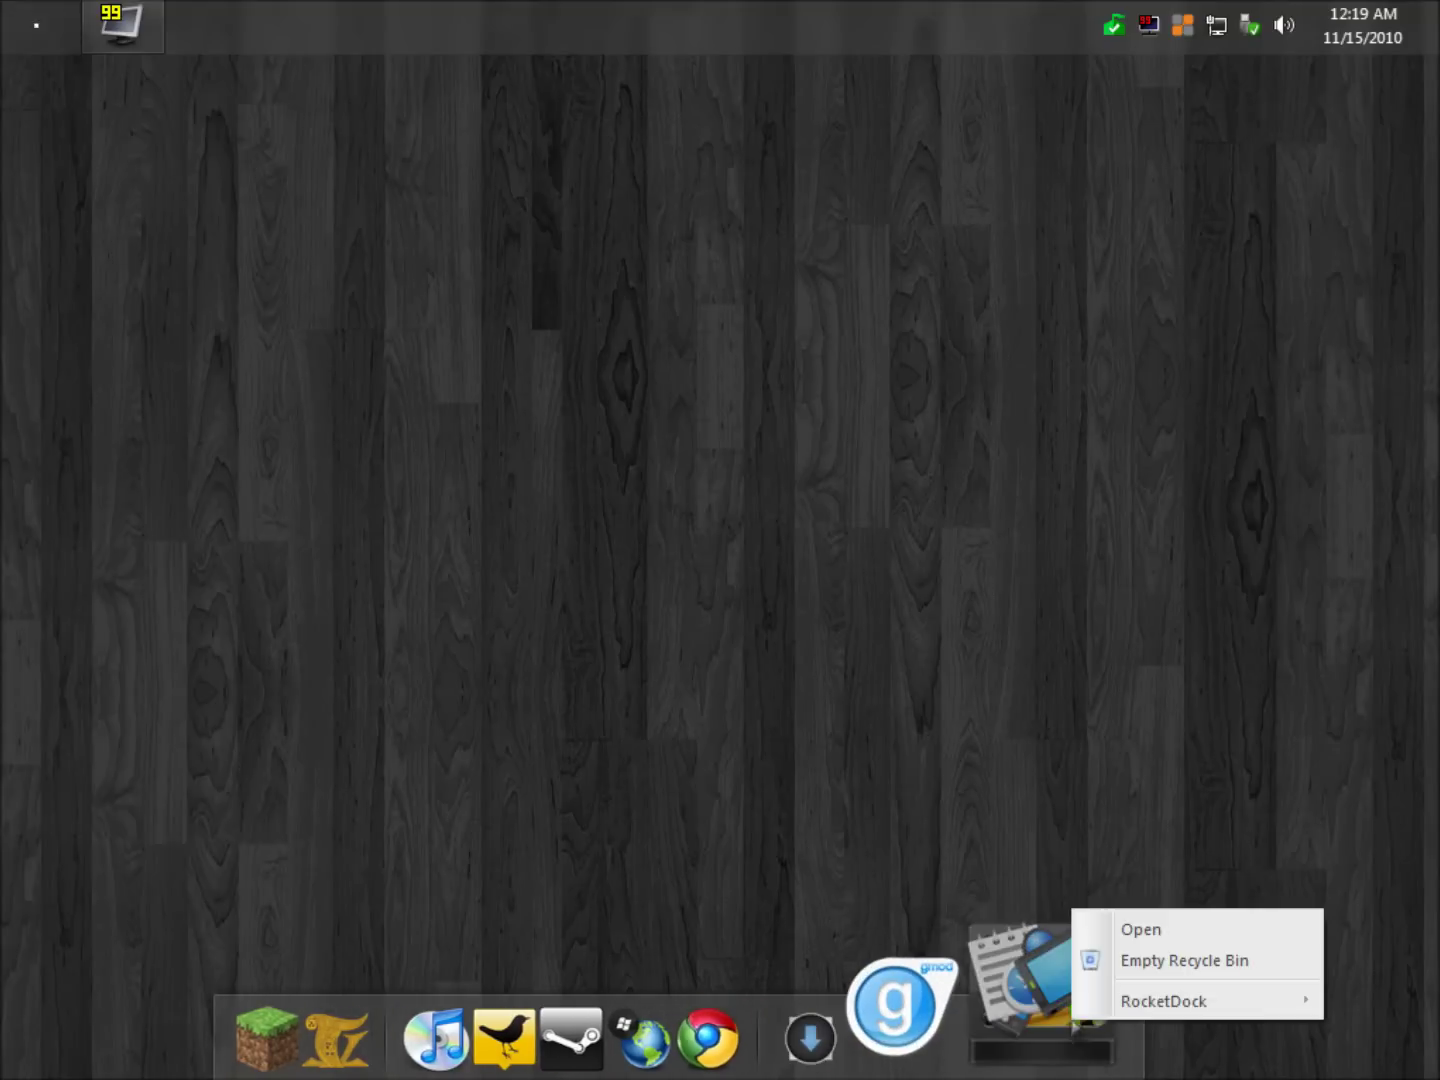
left_click(1110, 961)
left_click(816, 690)
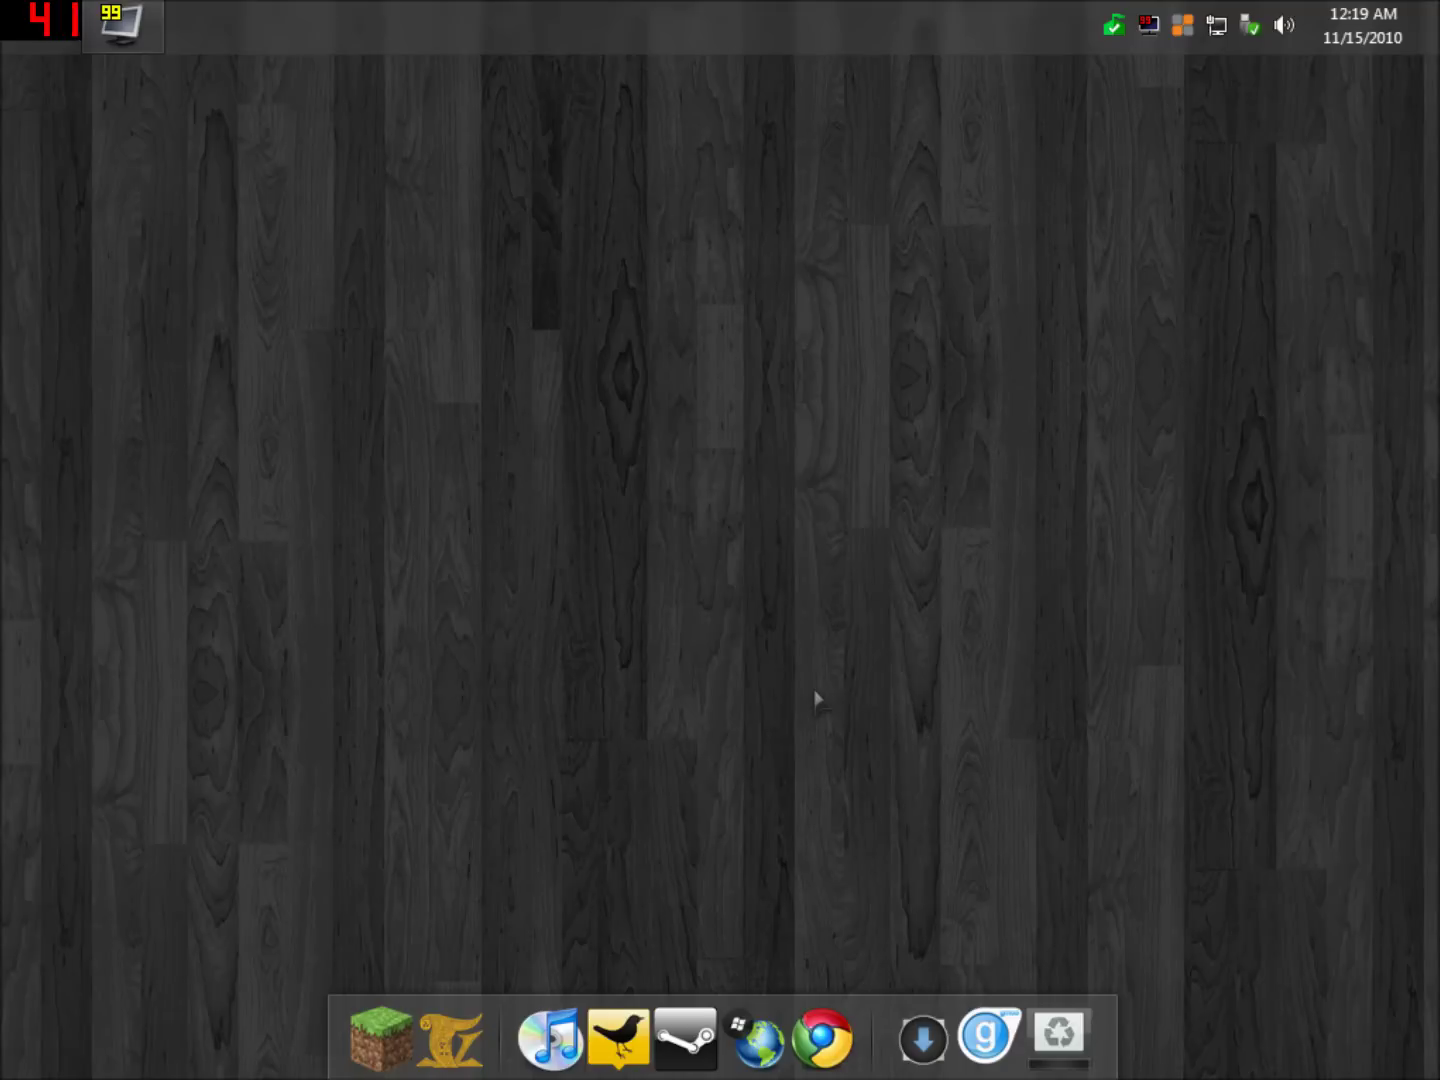
left_click(833, 1020)
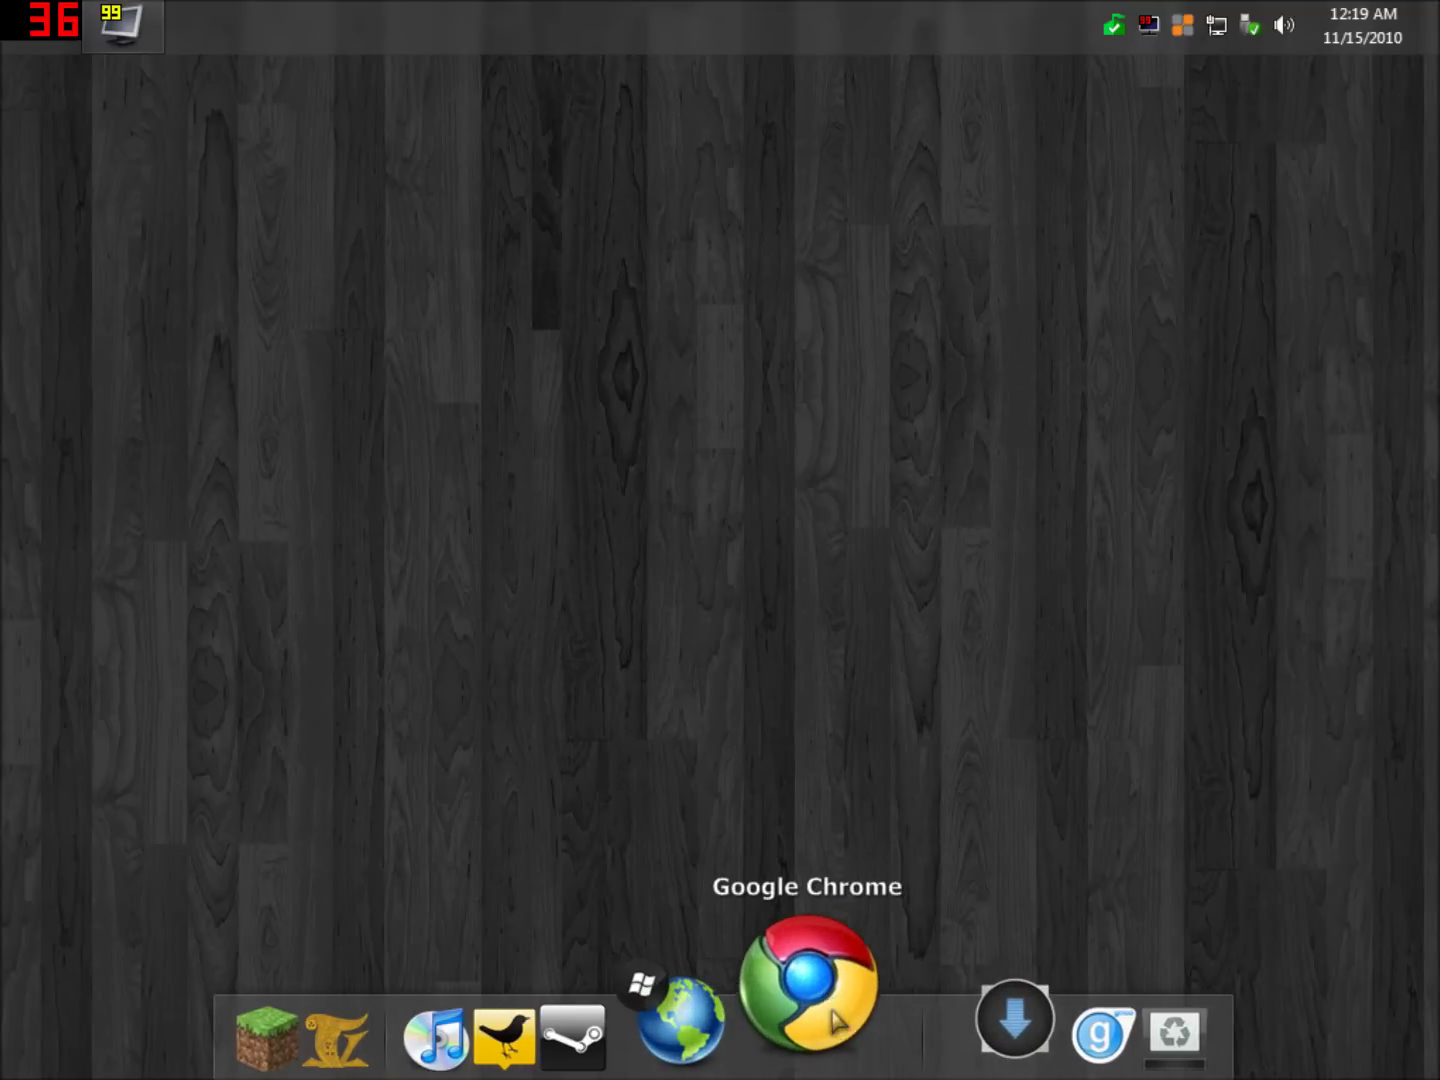
type("paint.")
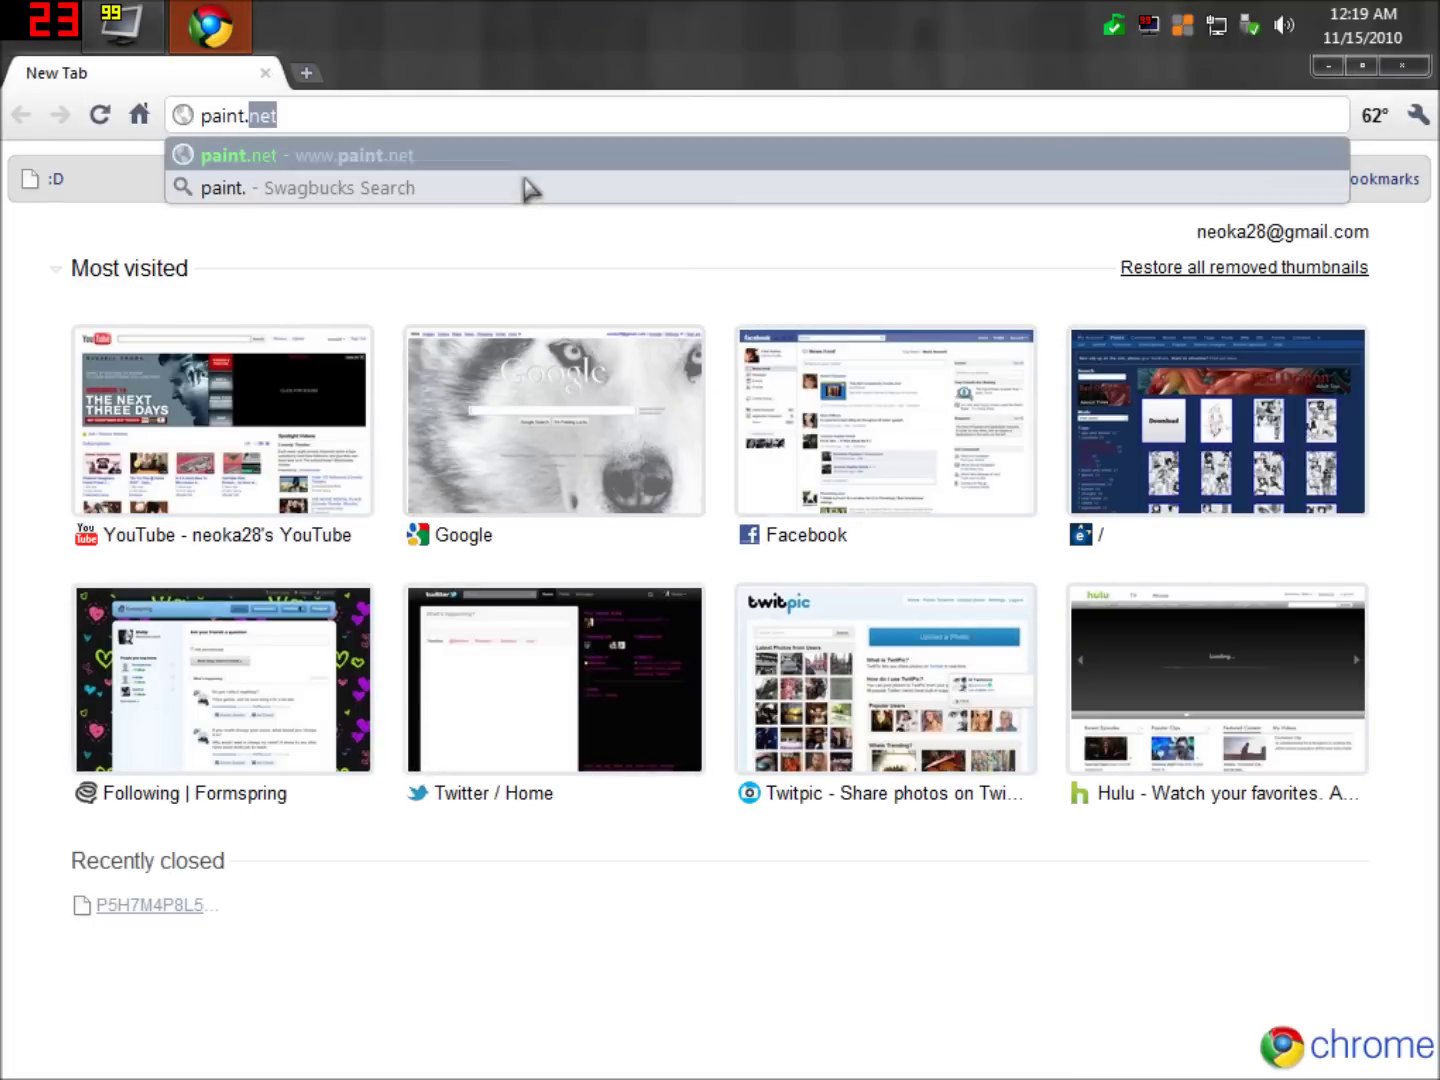
Go to getpaint.net and download the Paint.NET v3.5.6 Beta zip from the dotPDN page.
key("Return")
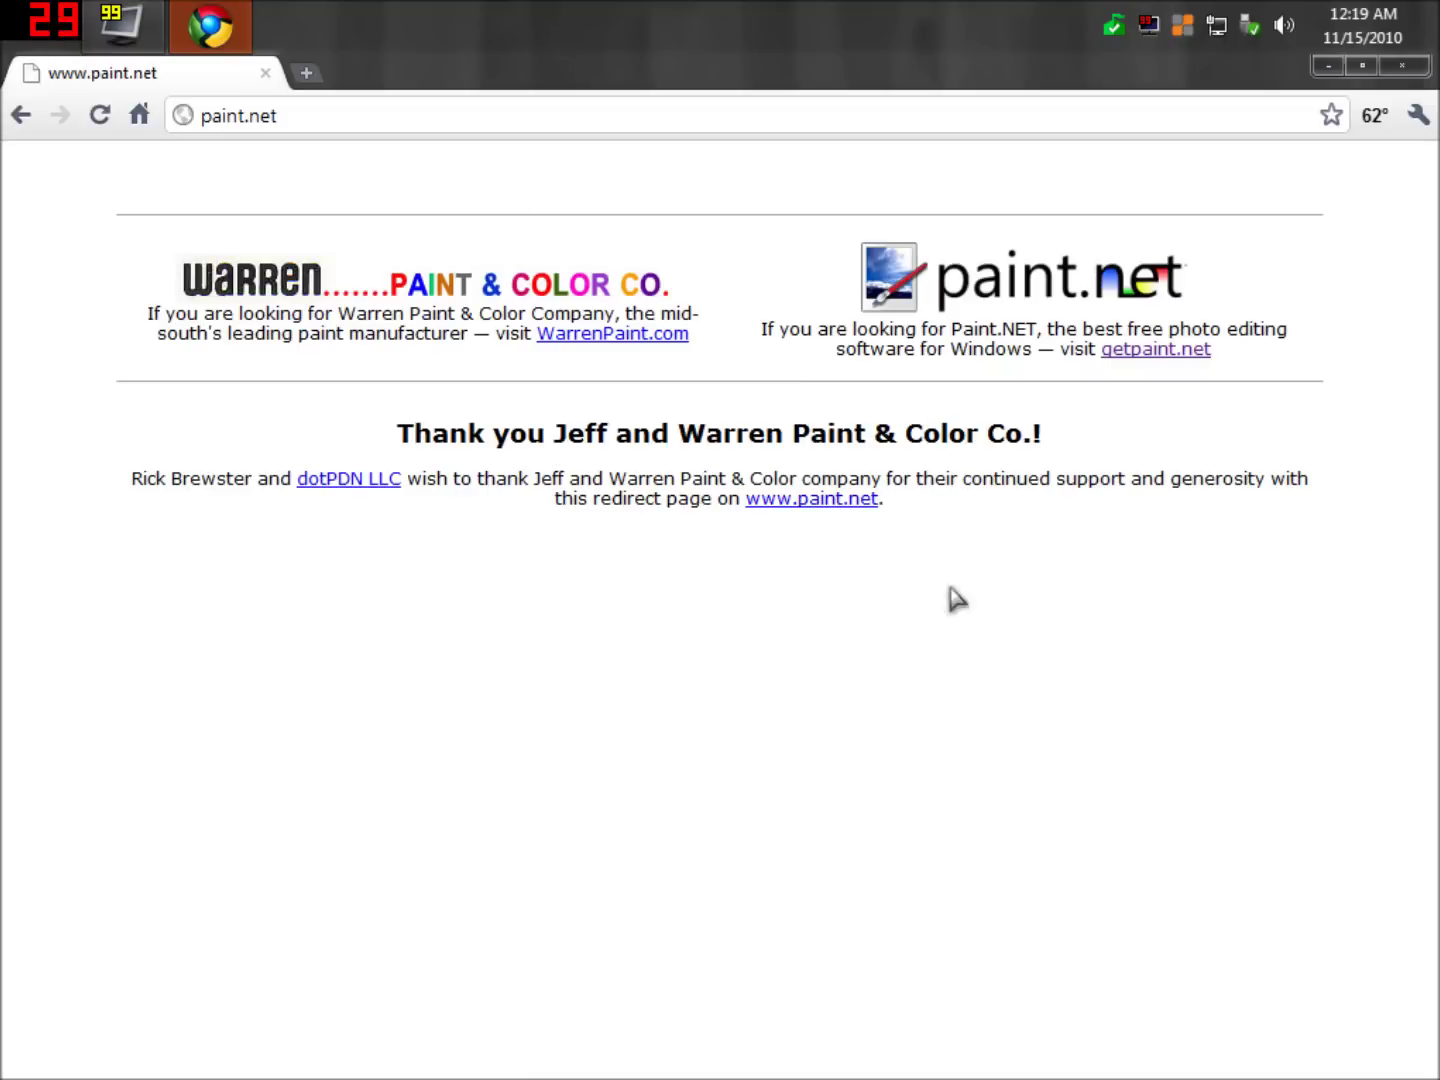
left_click(924, 296)
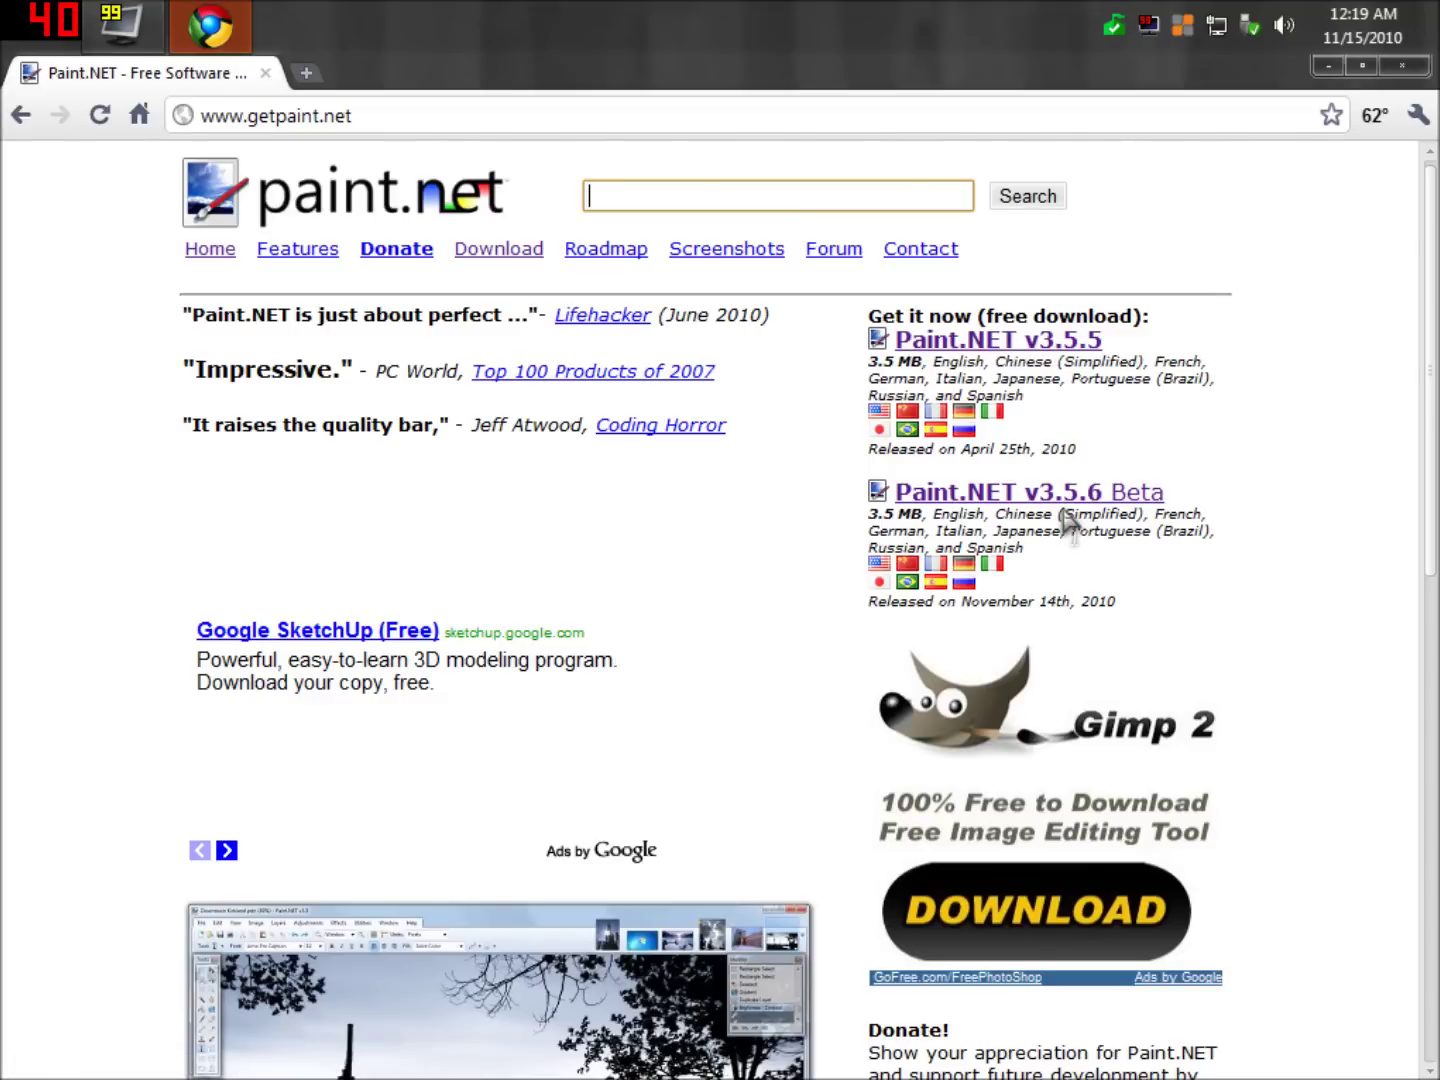
left_click(1066, 497)
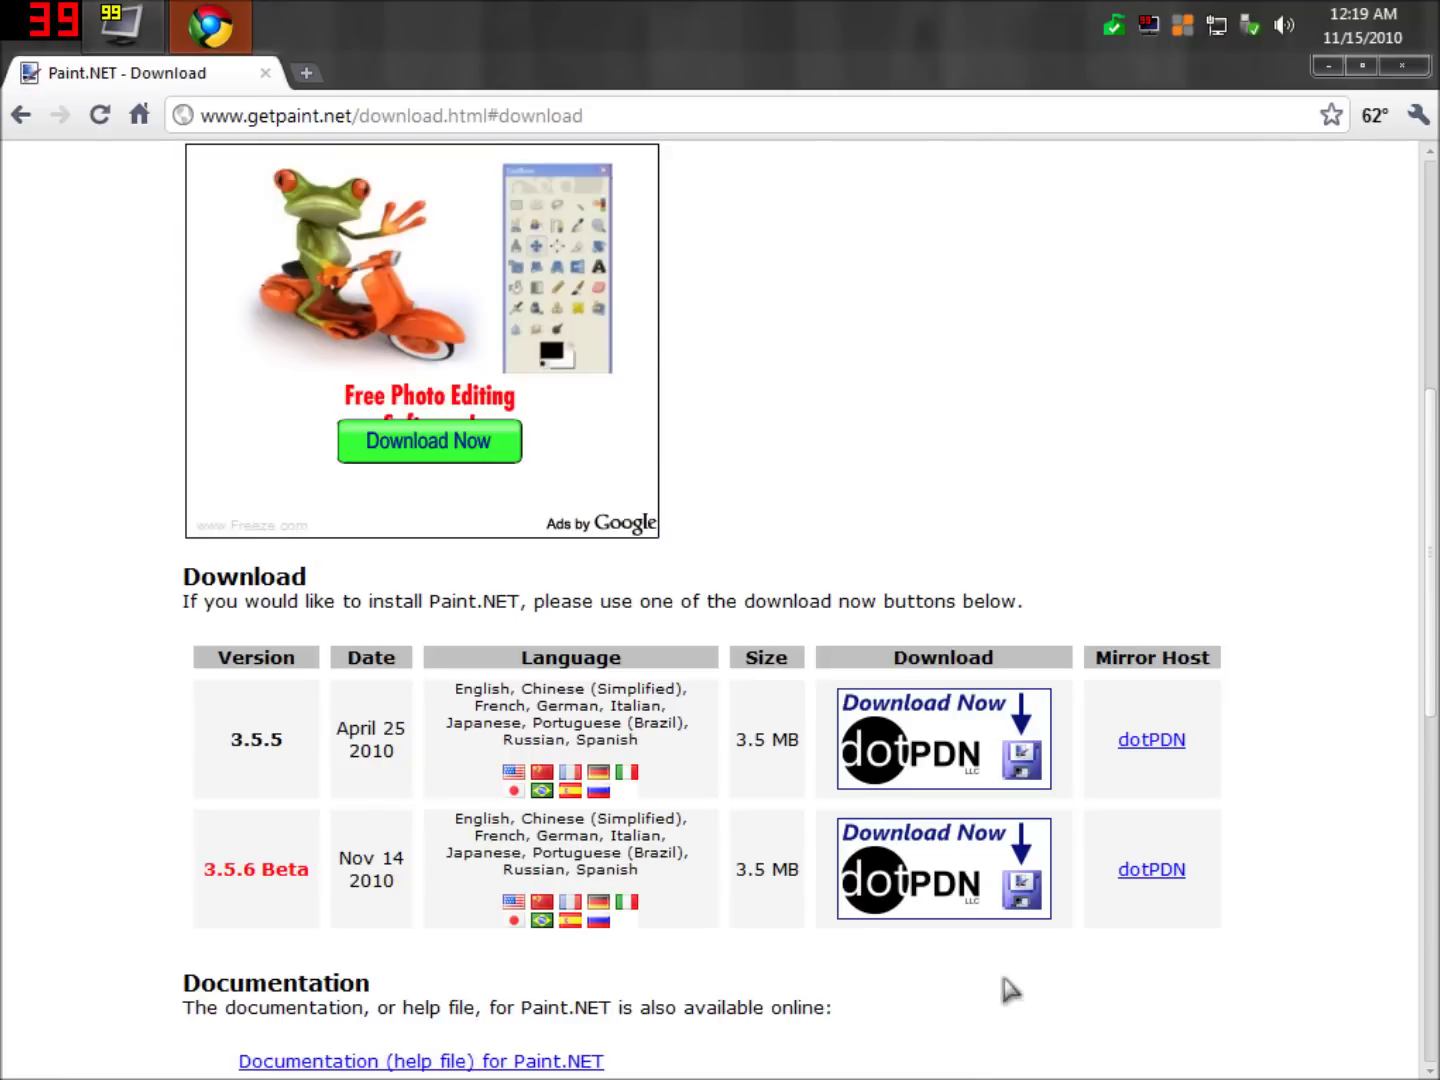
left_click(1150, 870)
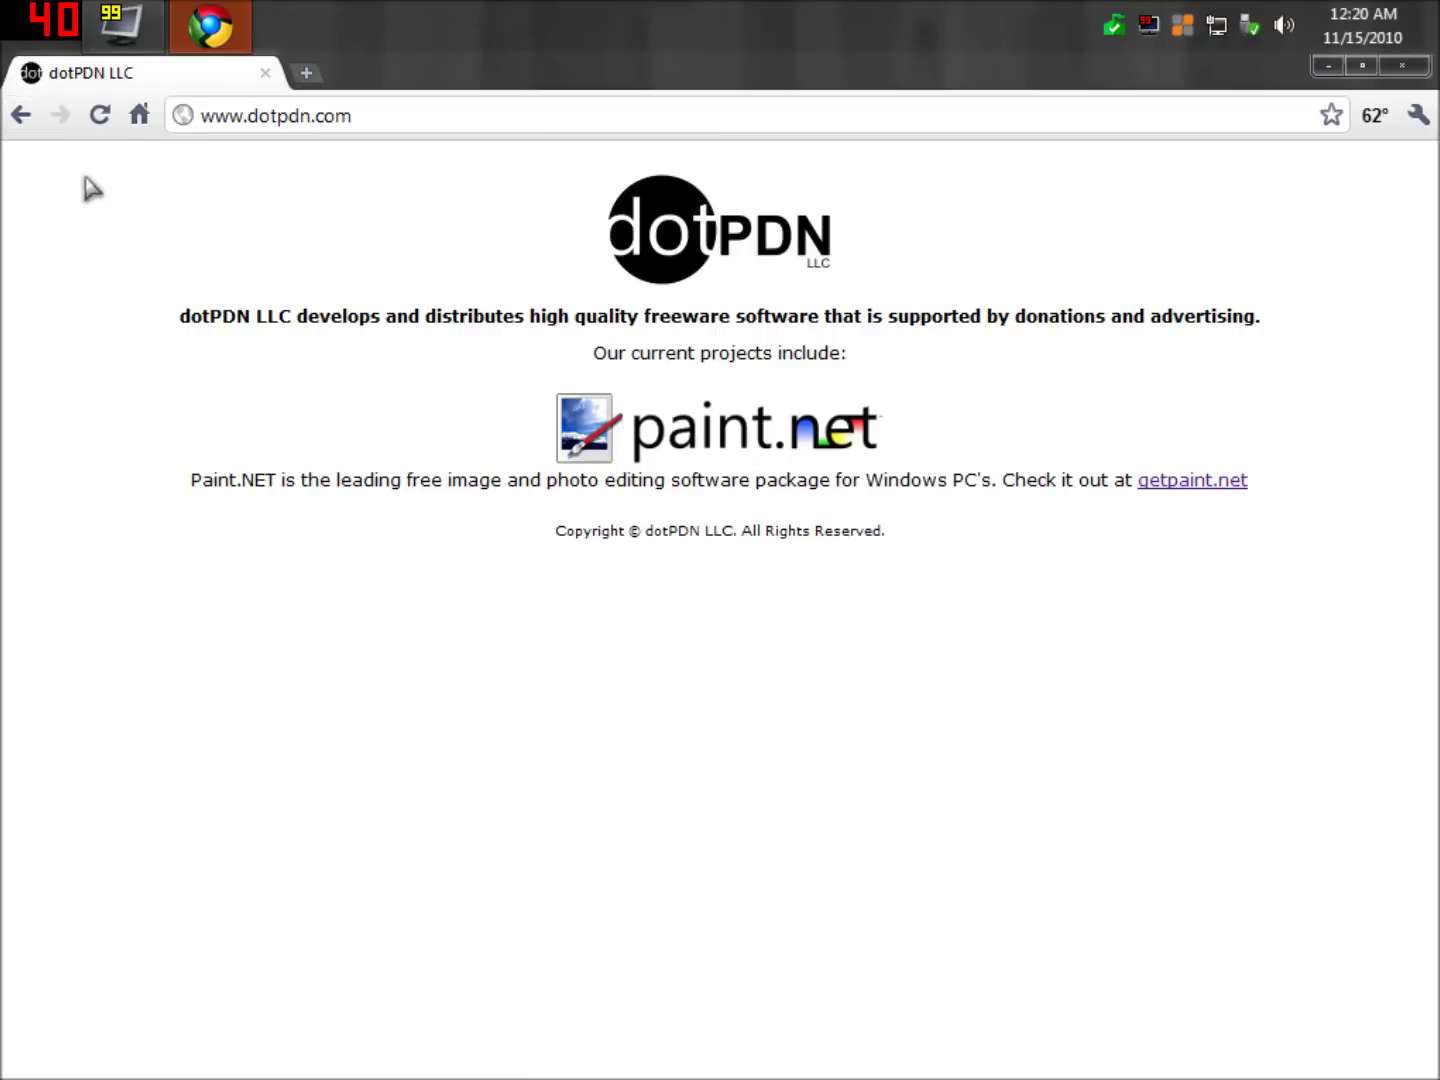
left_click(19, 115)
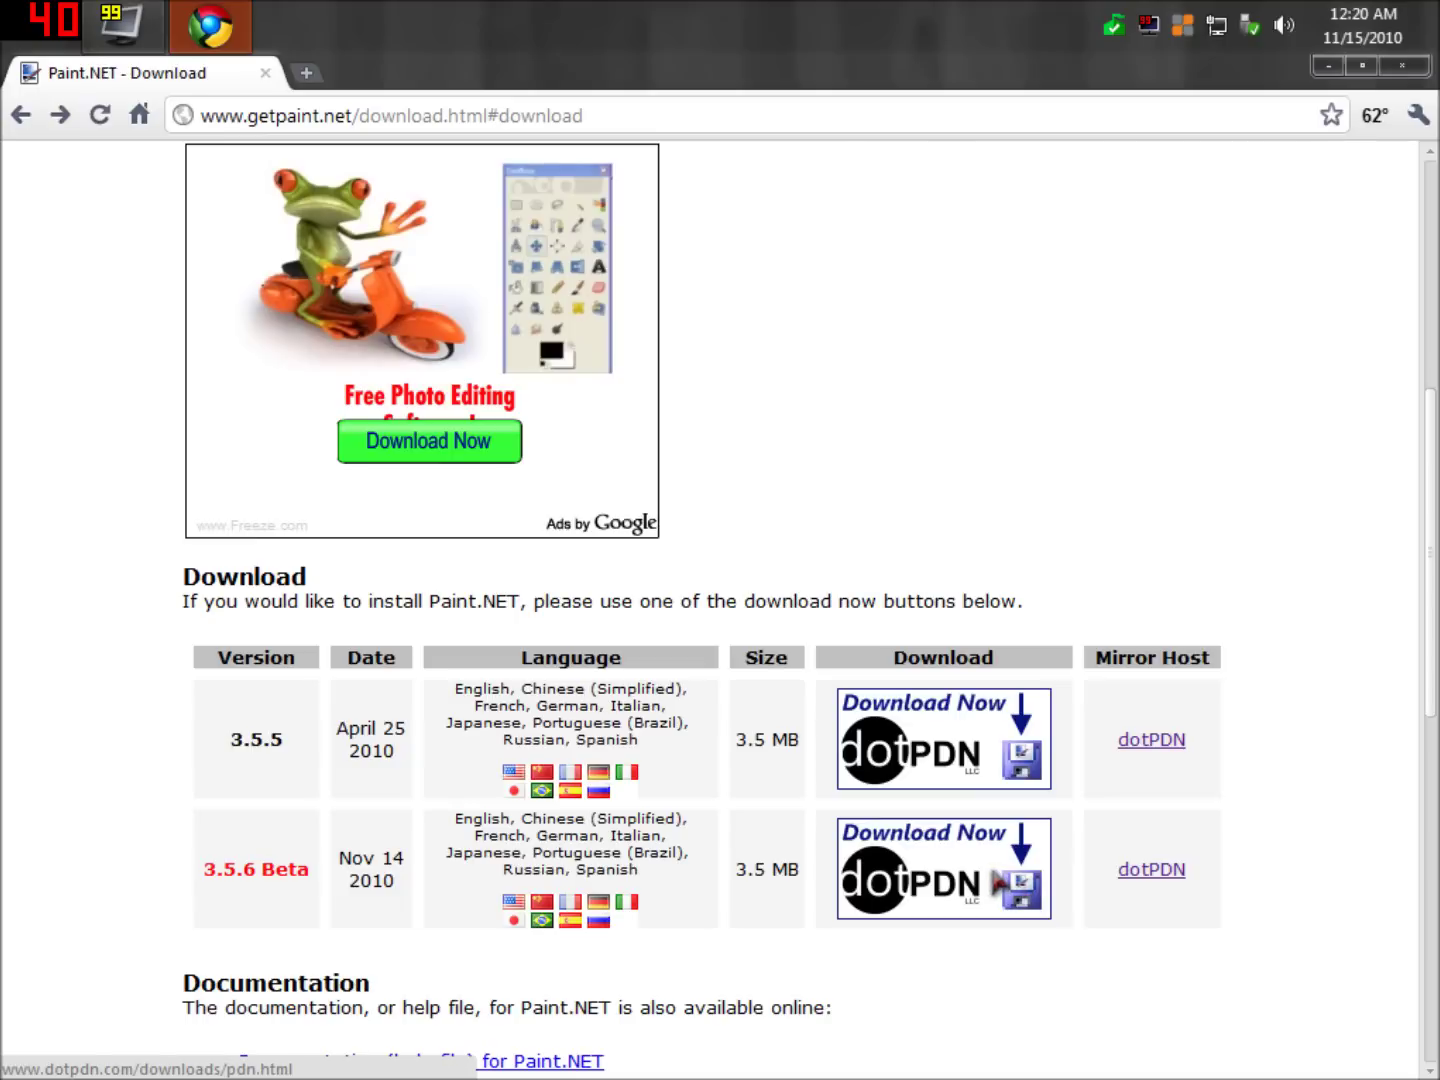
left_click(998, 881)
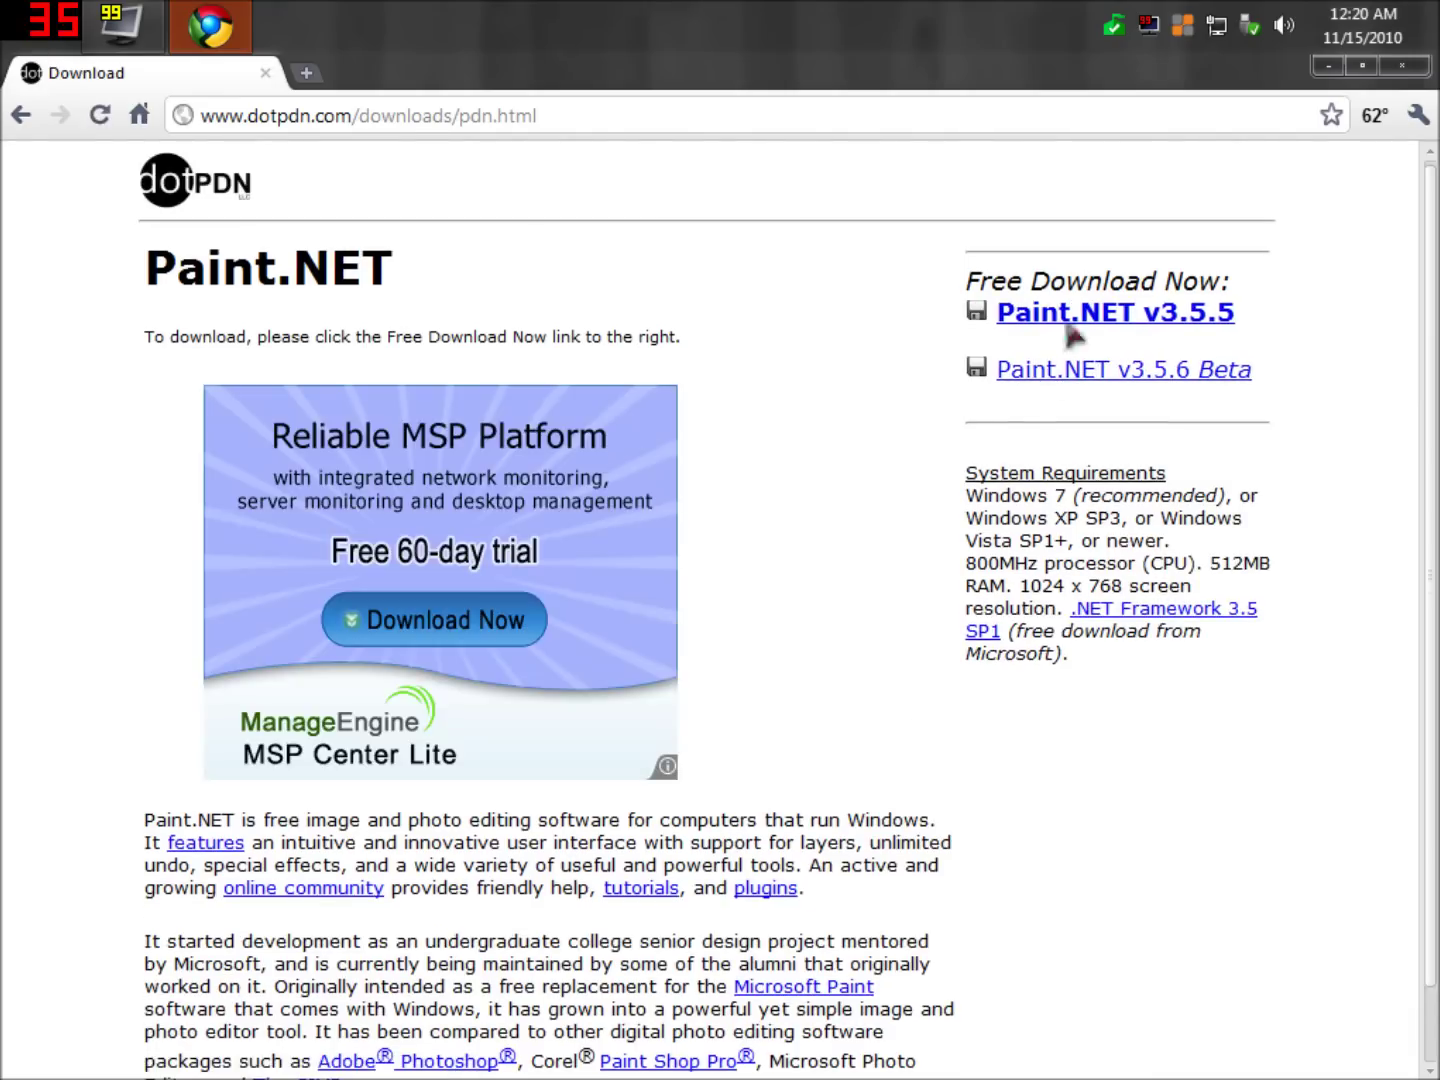
left_click(1088, 372)
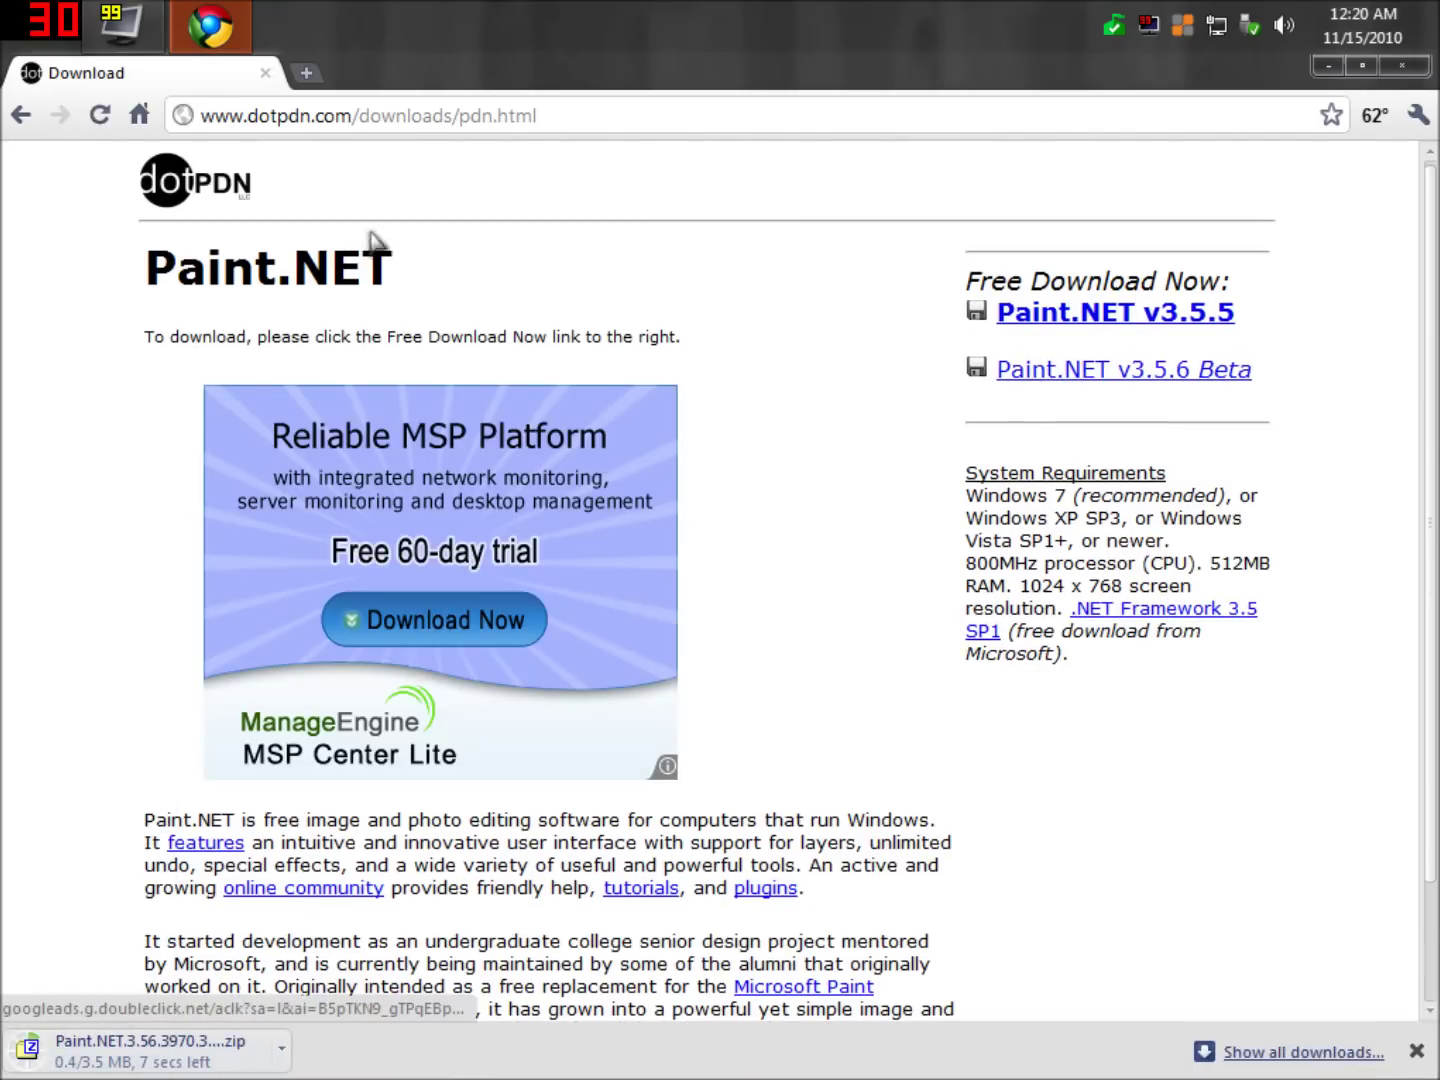
scroll(160, 150, "down", 2)
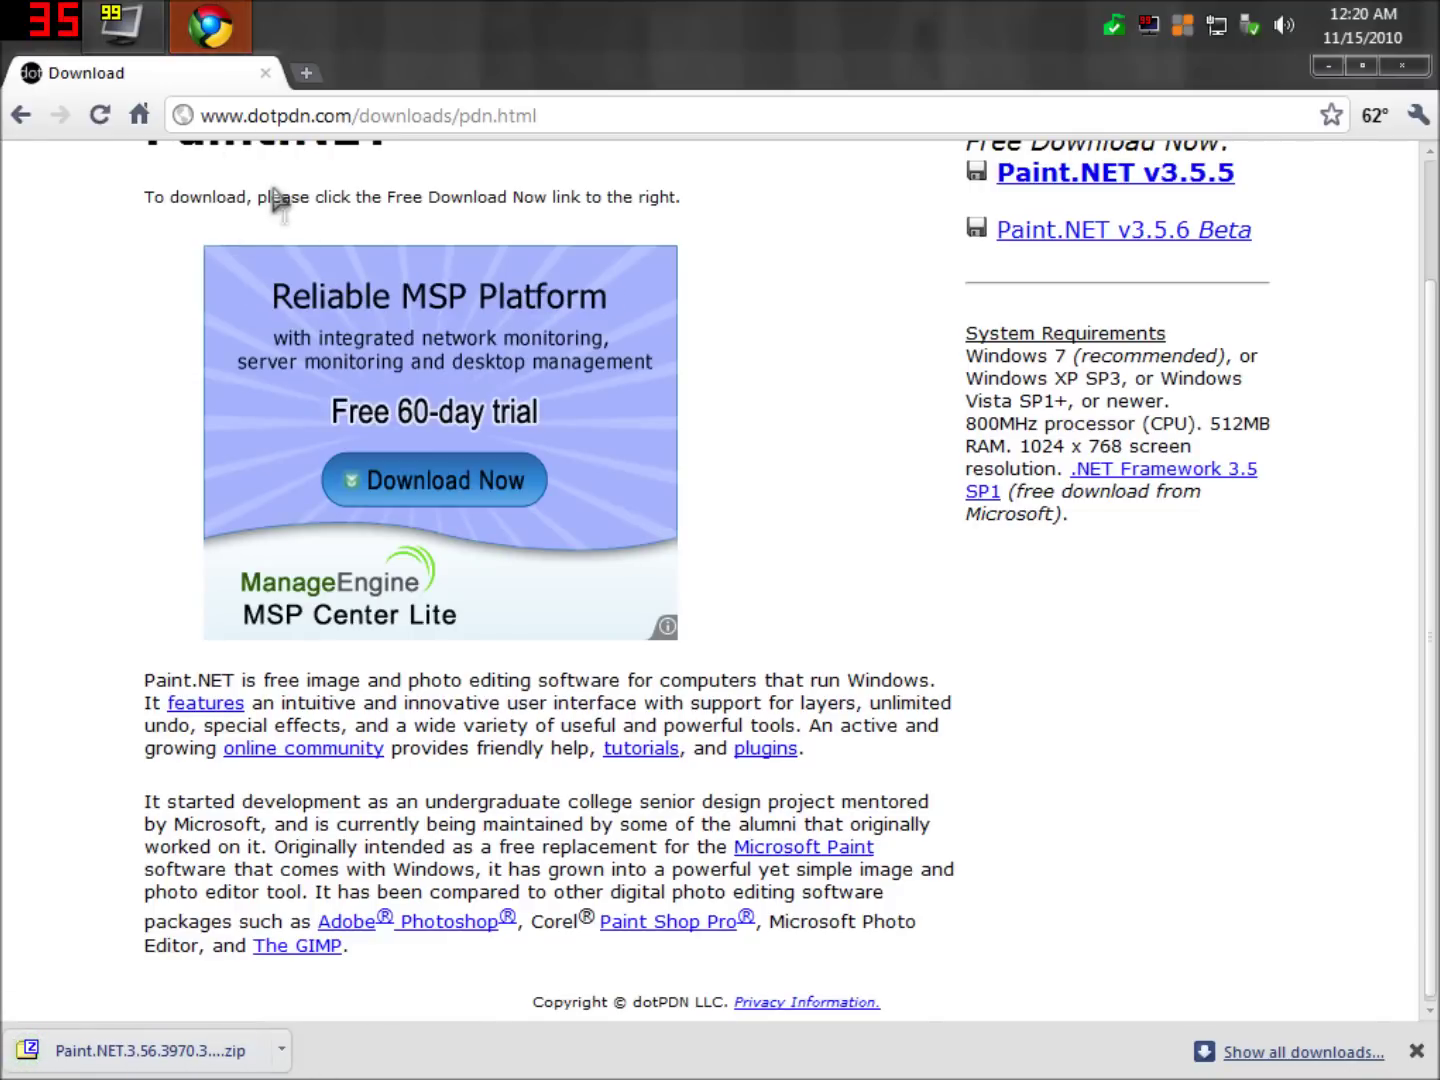
left_click(300, 116)
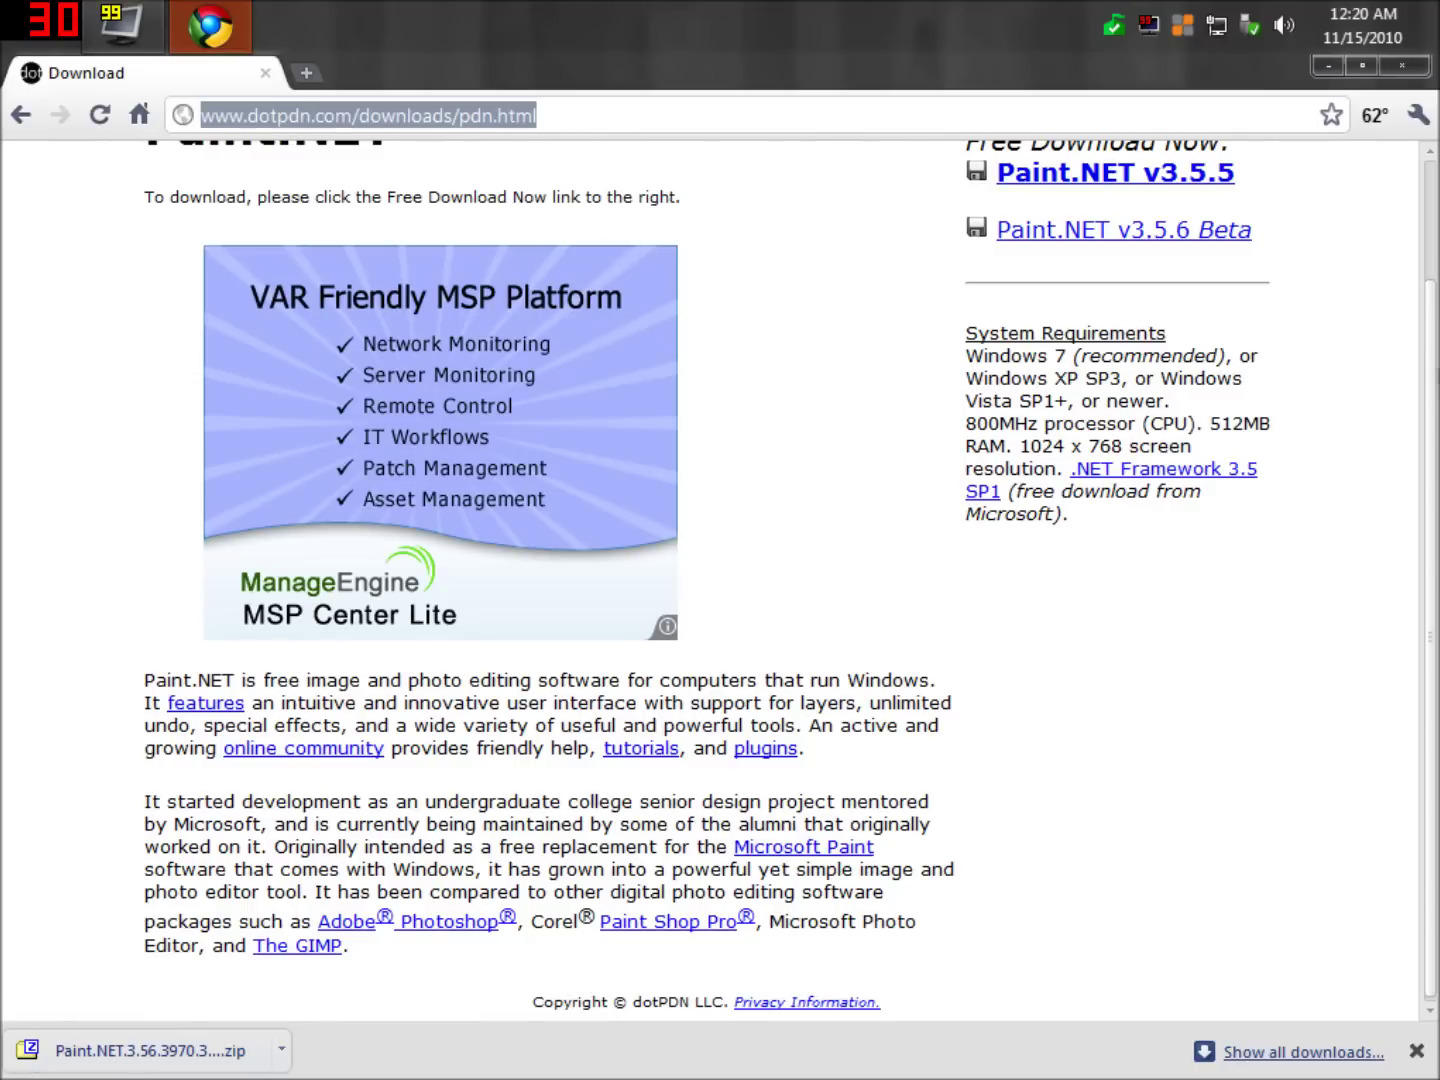
Search Google for '7zip' and open the 7-Zip home page.
type("goo")
key("Return")
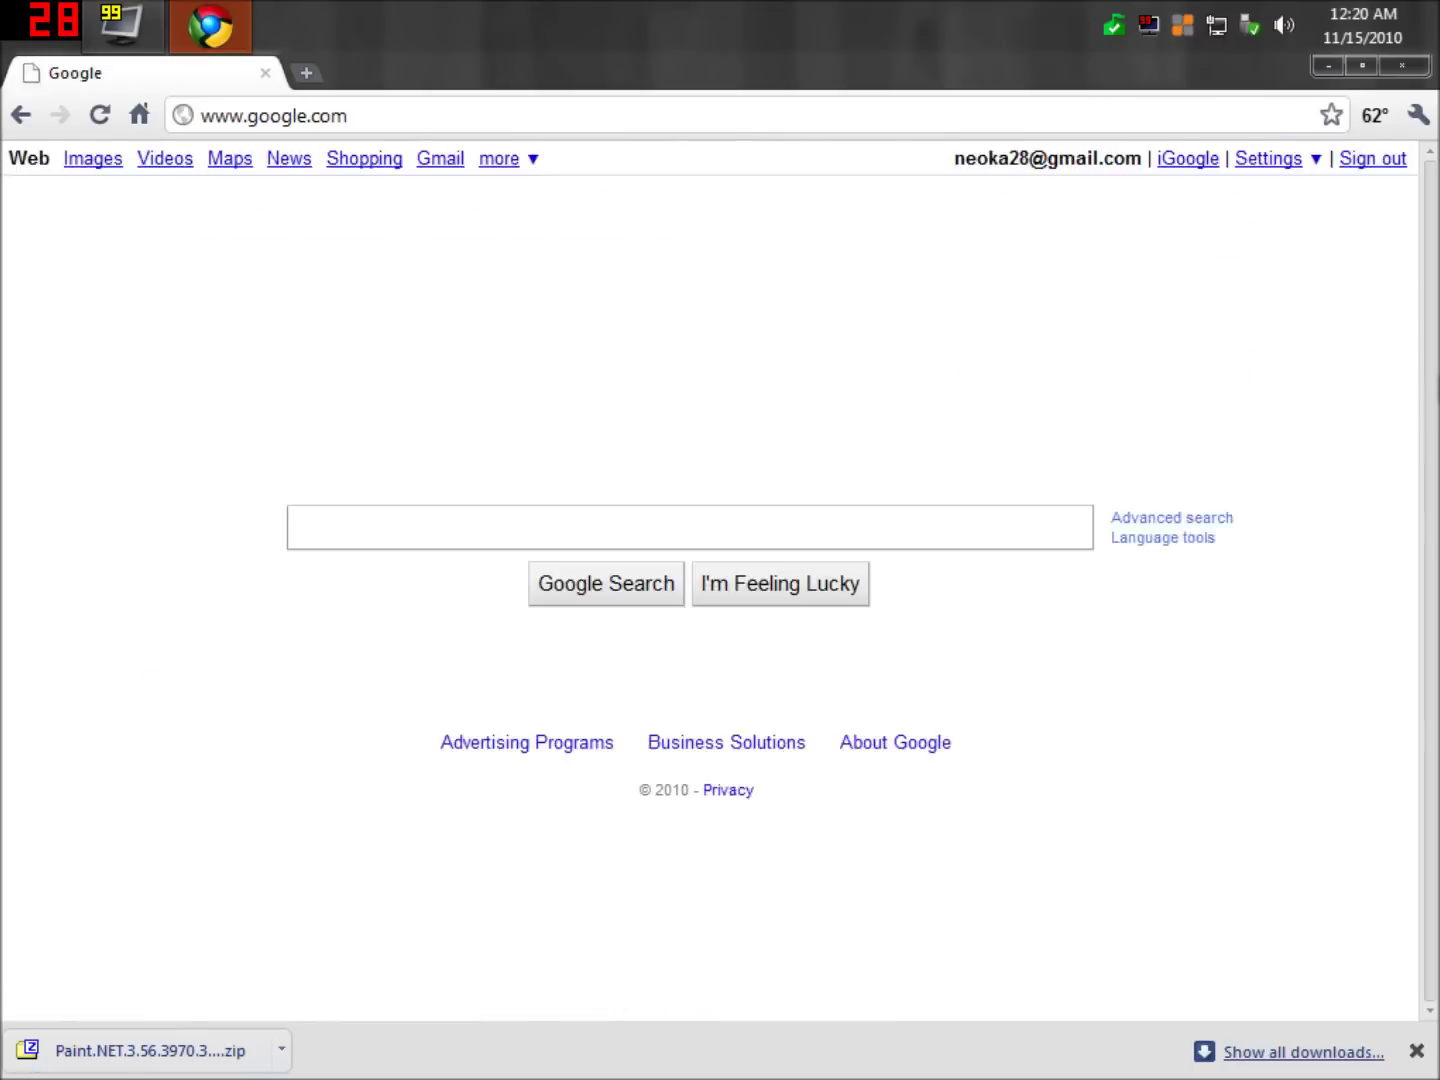
type("7zip")
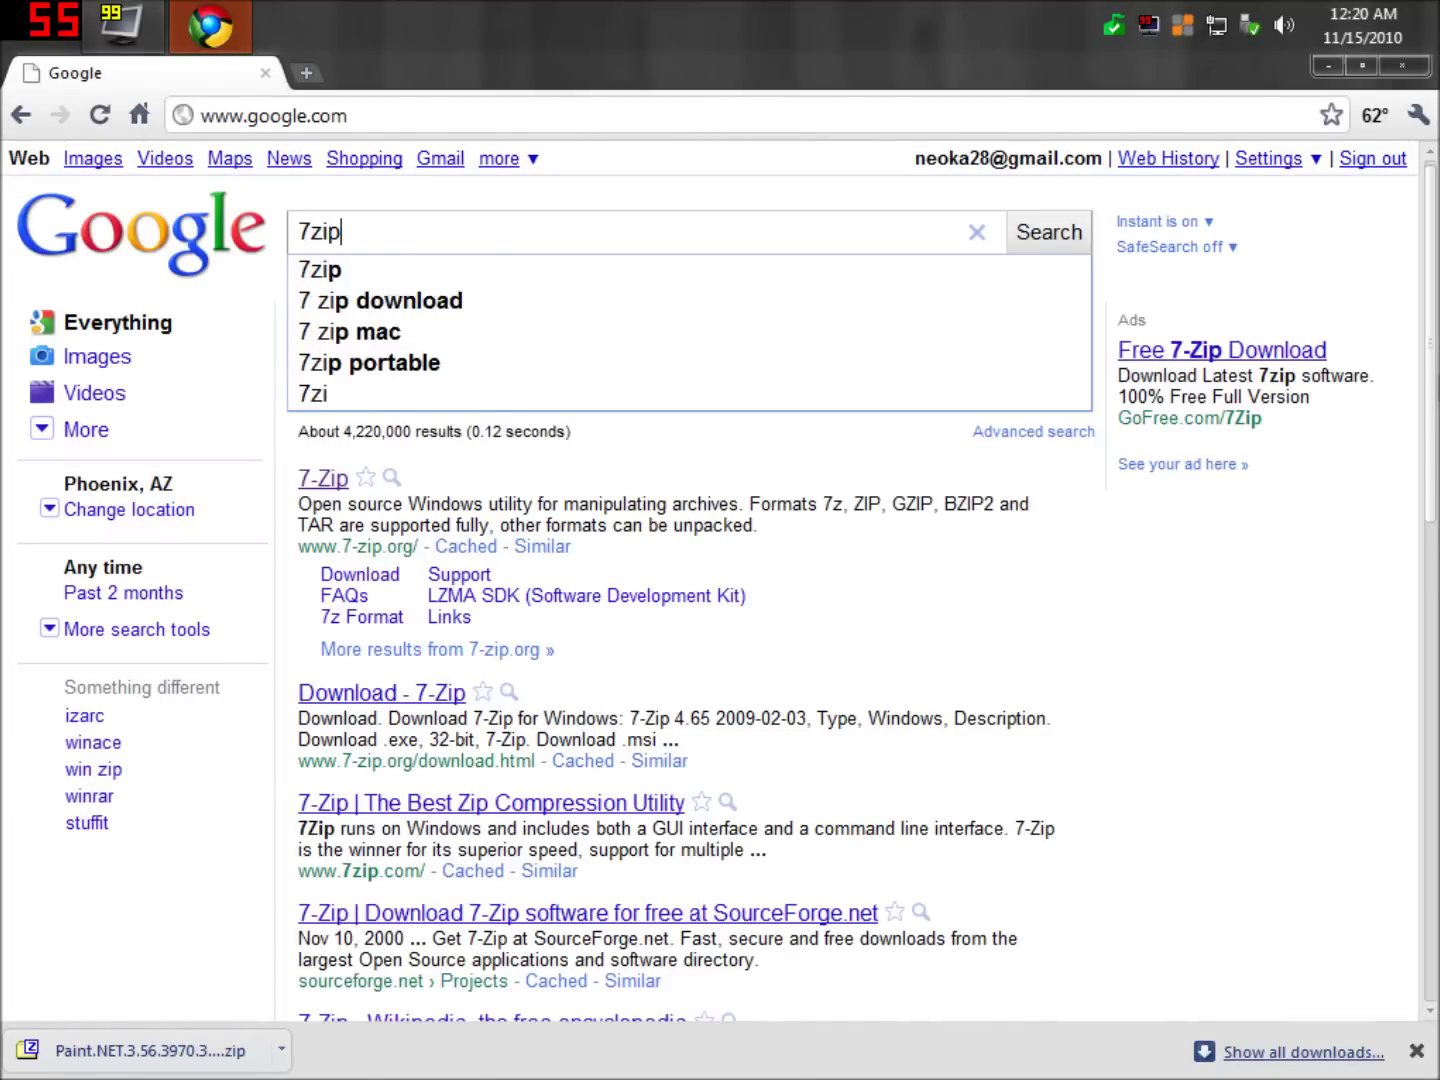
key("Return")
left_click(321, 323)
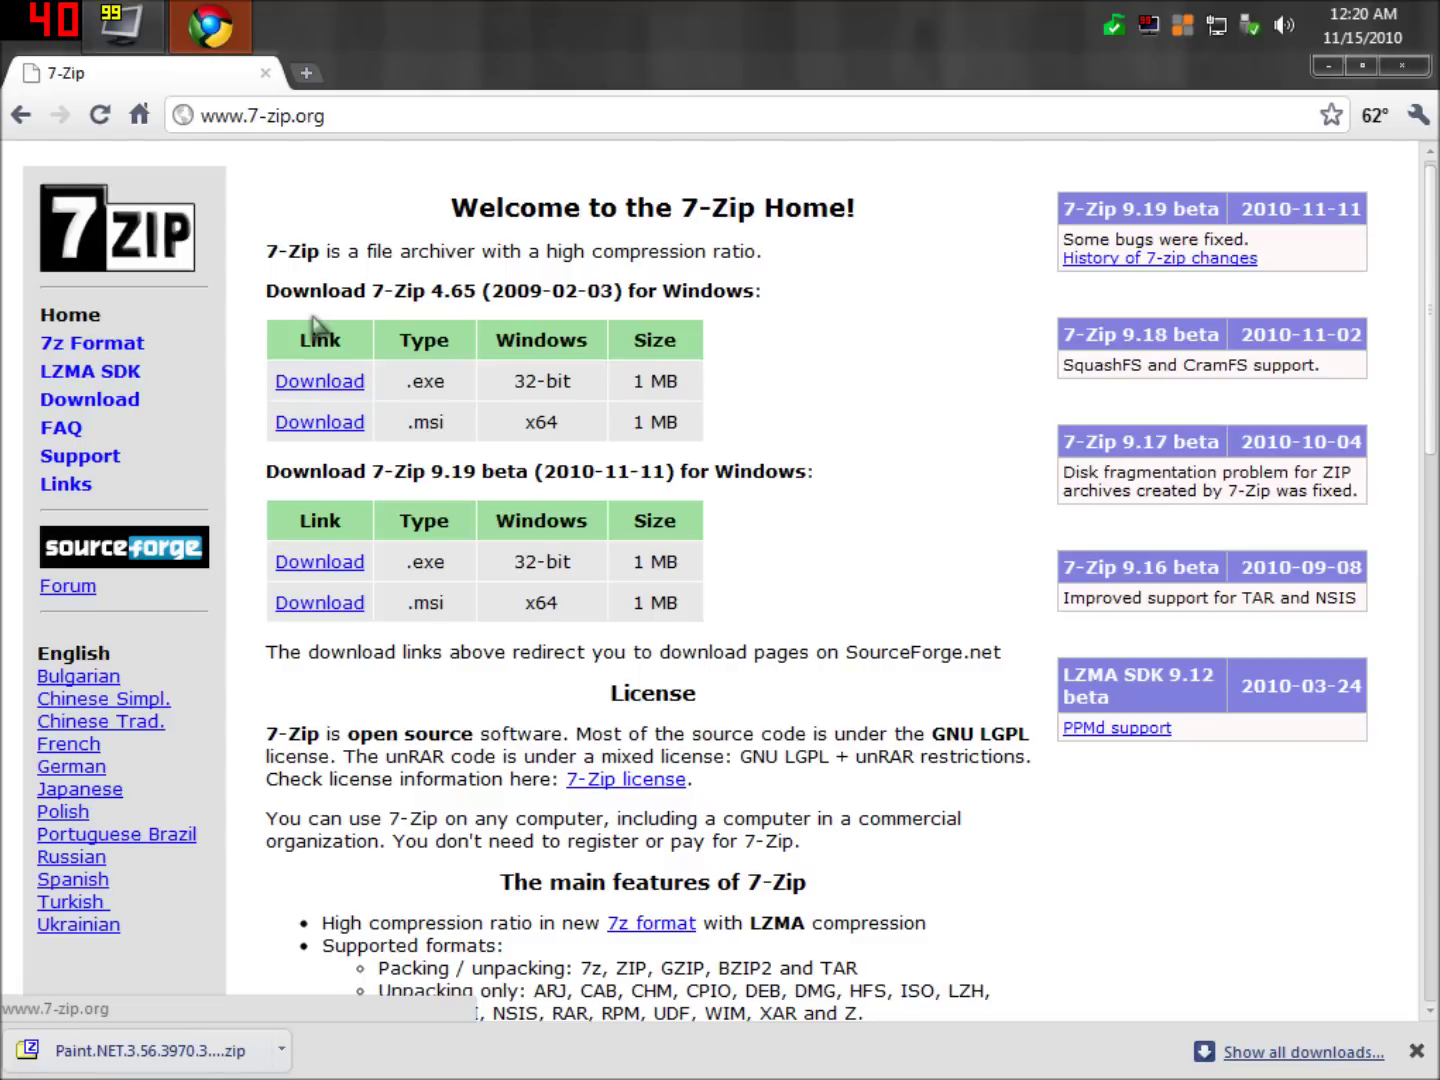
Review the 7-Zip download tables, selecting the x64 entry, then close Chrome.
scroll(1058, 802, "down", 4)
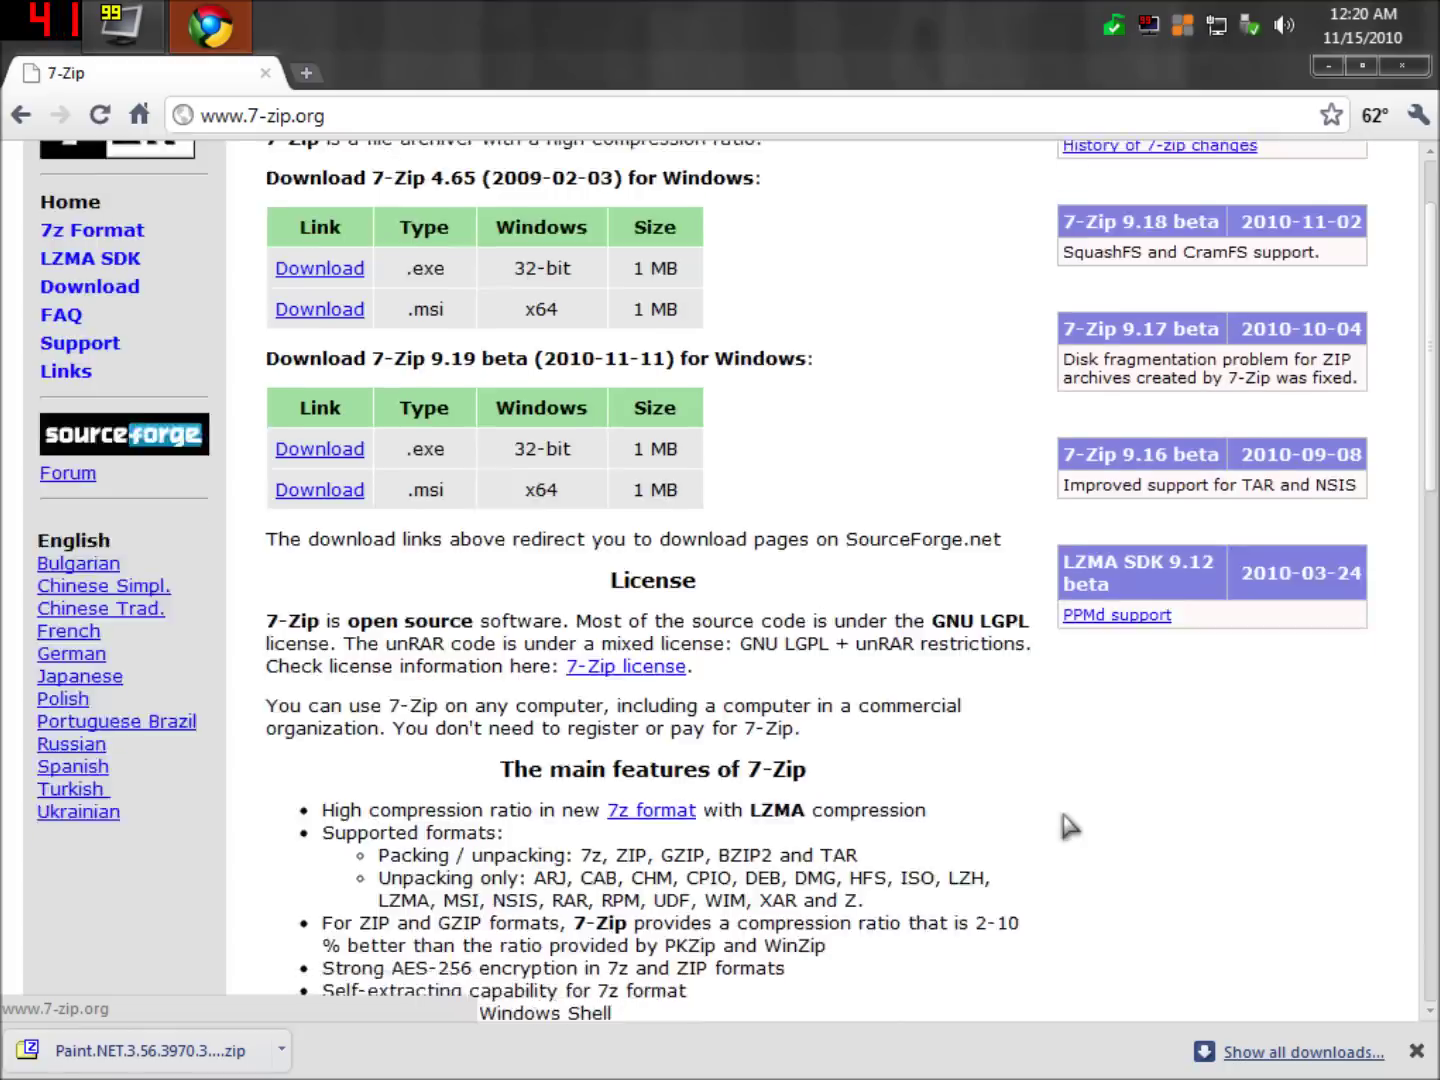
scroll(1038, 900, "down", 4)
scroll(1038, 900, "up", 8)
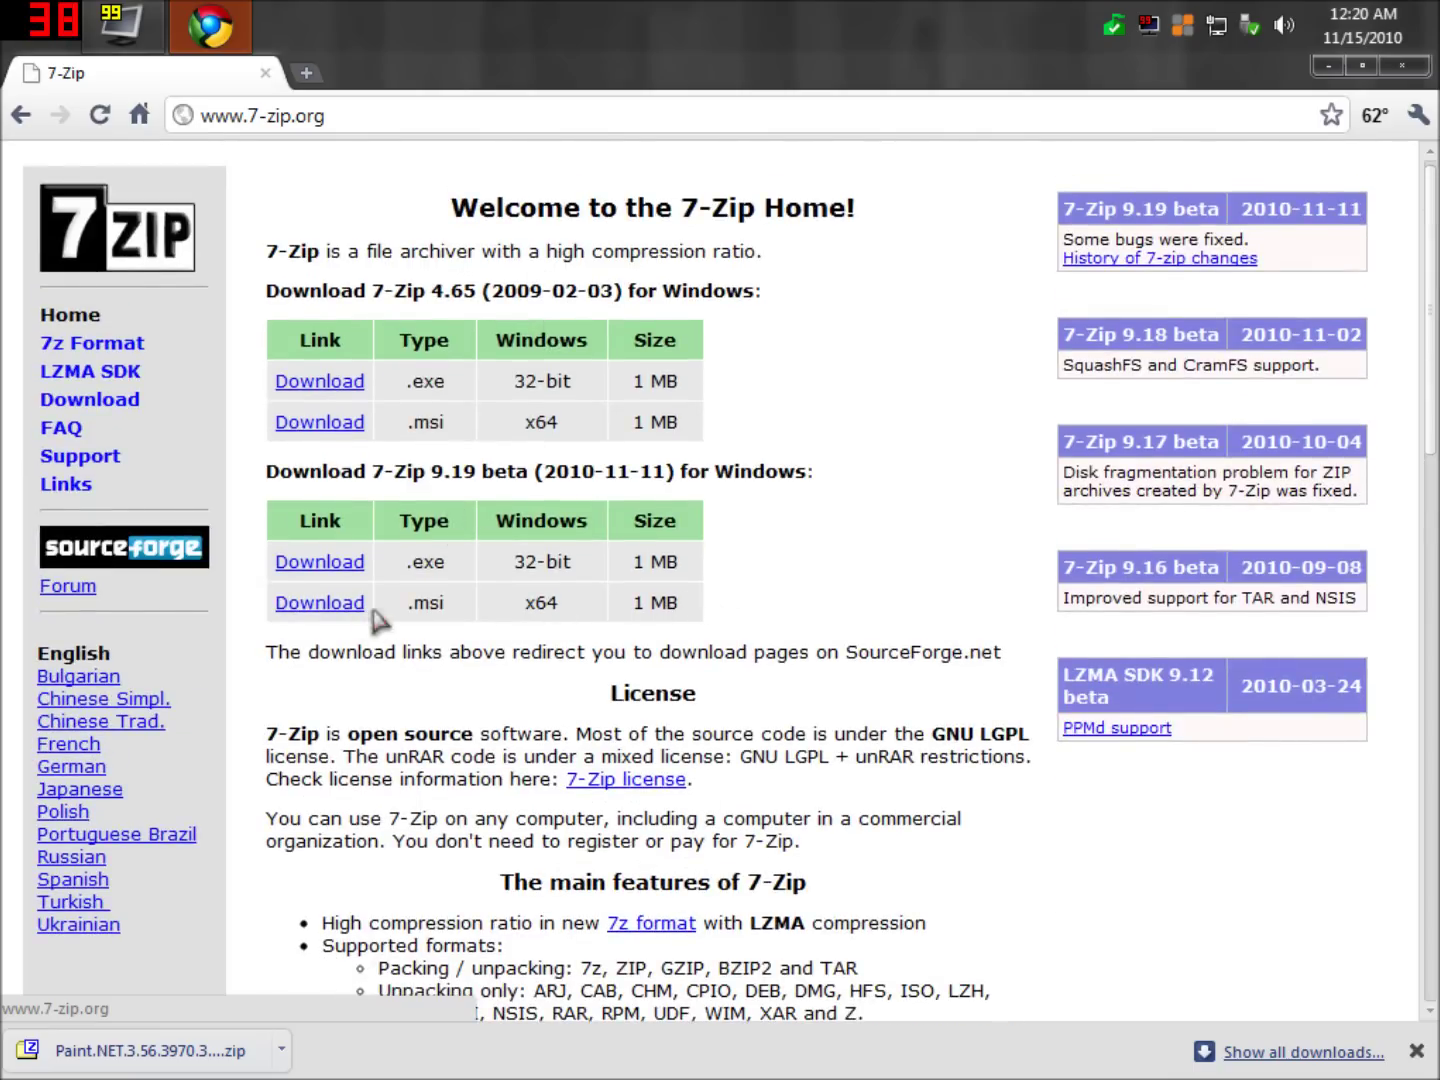
double_click(541, 603)
left_click_drag(545, 606, 539, 606)
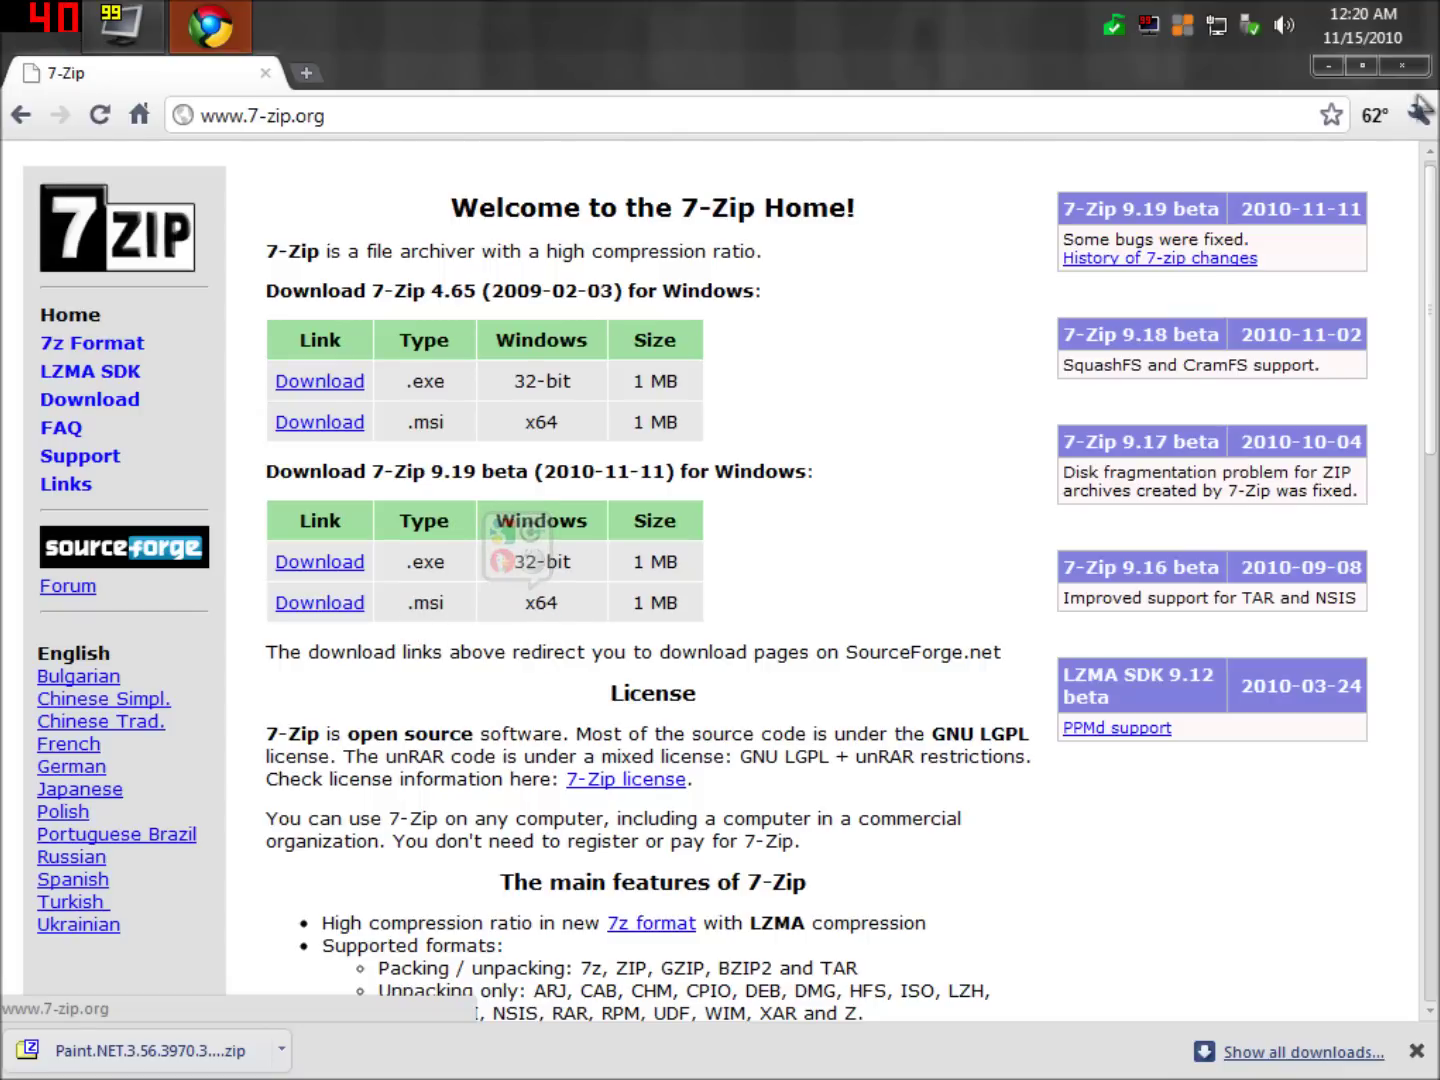
left_click(1402, 65)
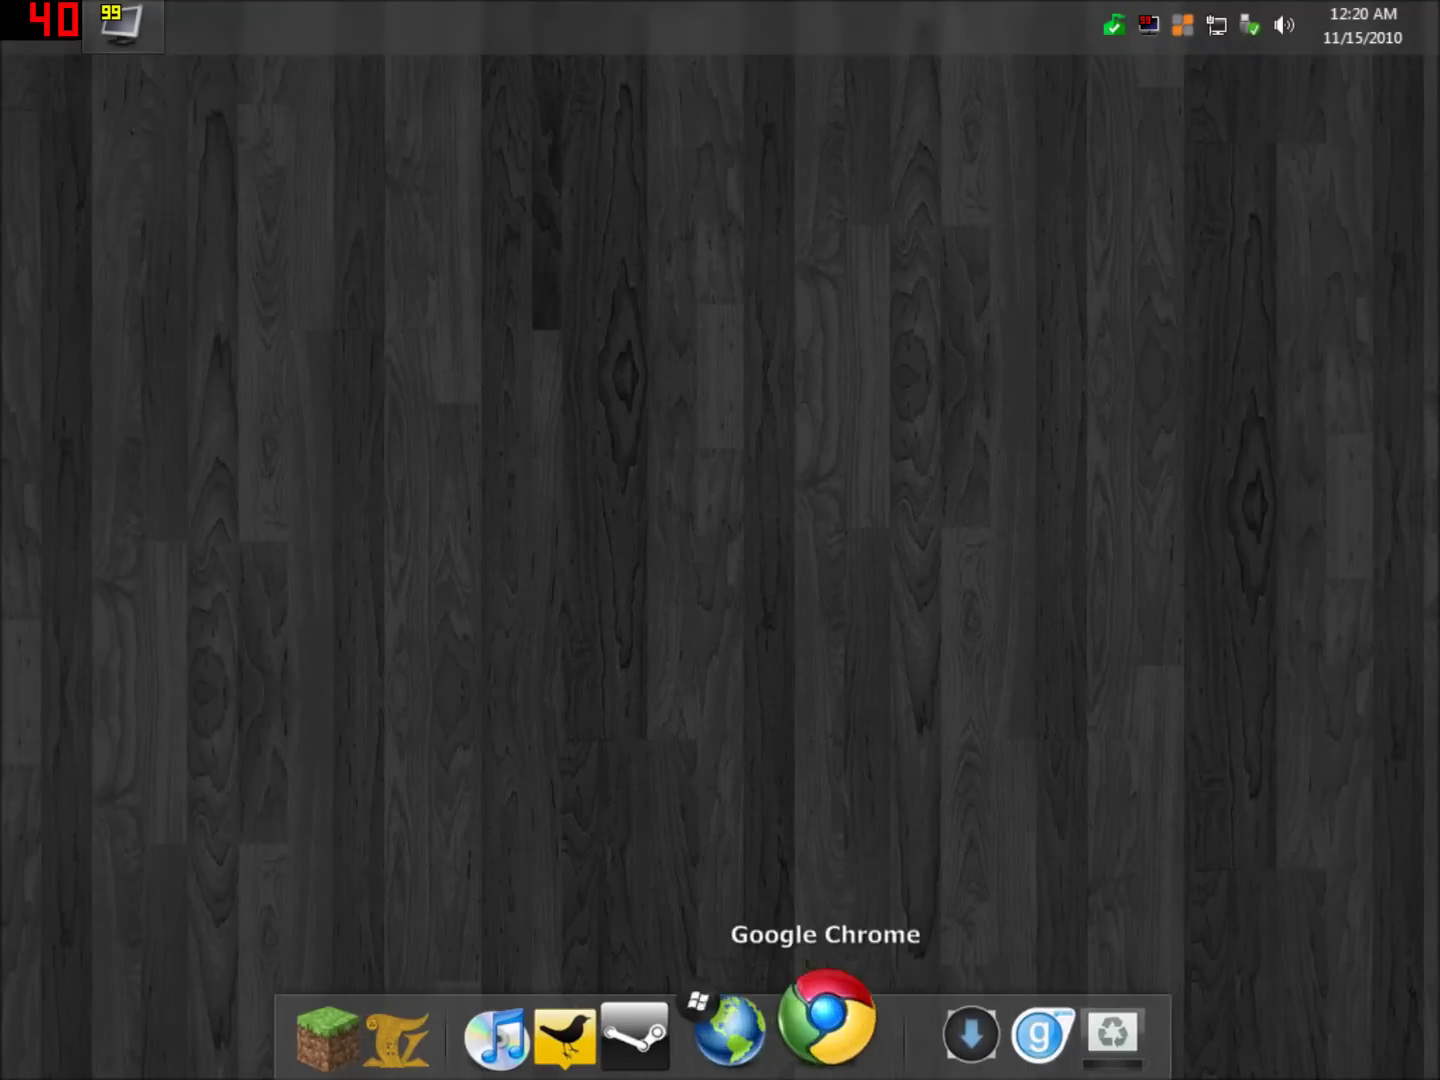
Delete the Paint.NET zip from the Downloads folder and close the folder window.
left_click(902, 990)
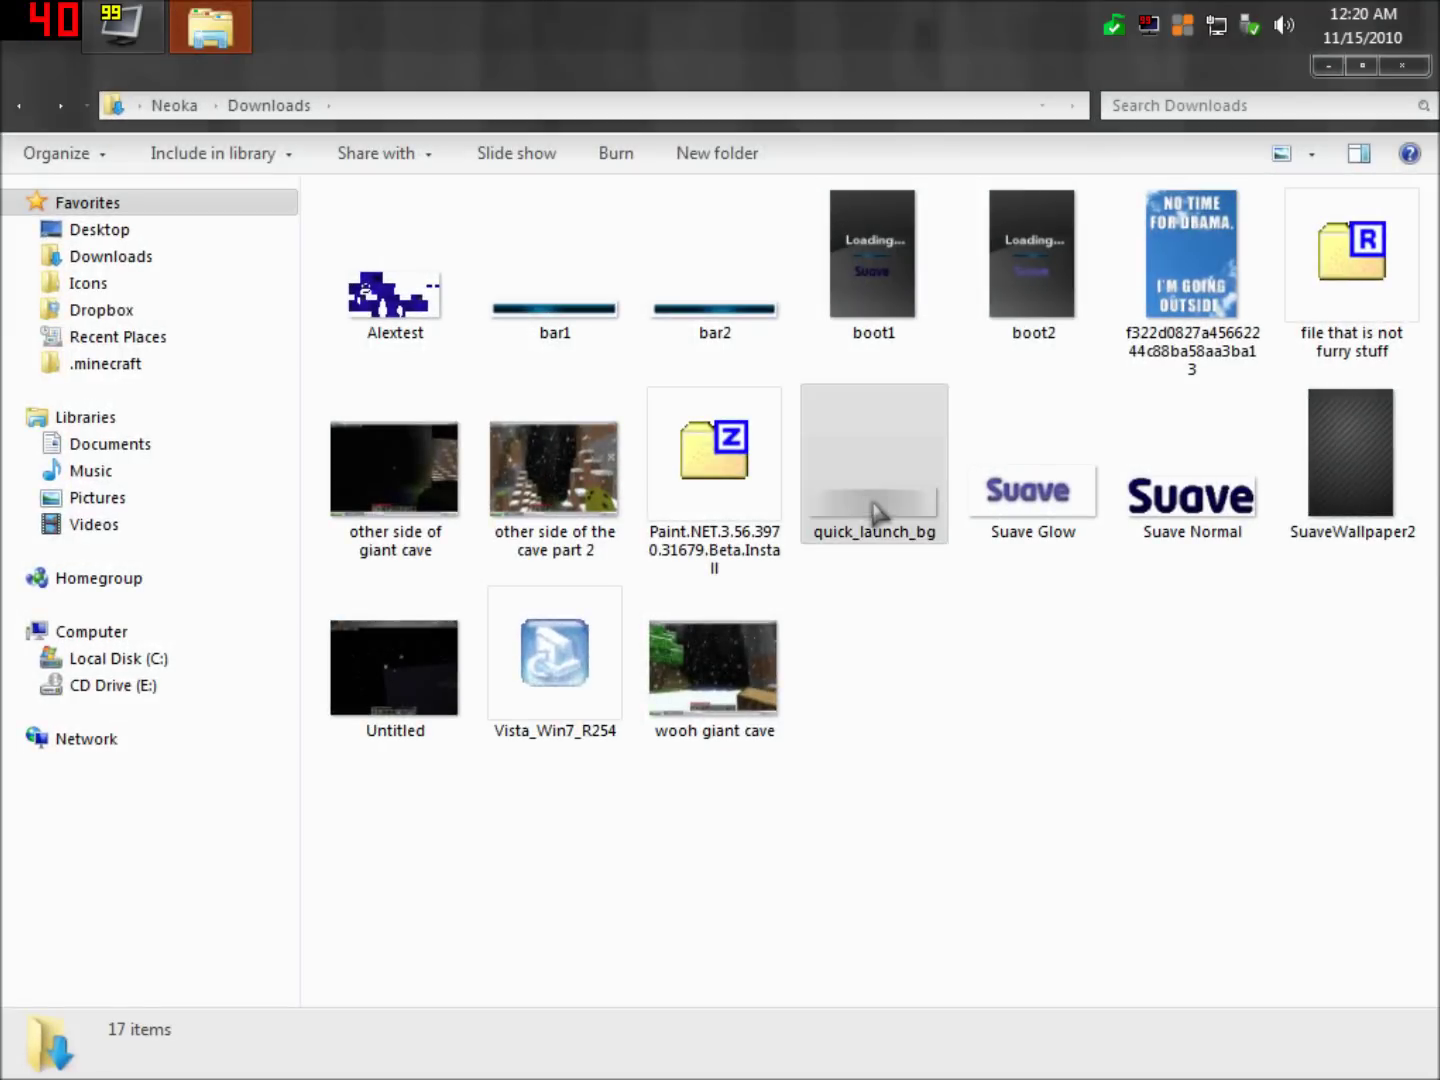
left_click(775, 490)
key("Delete")
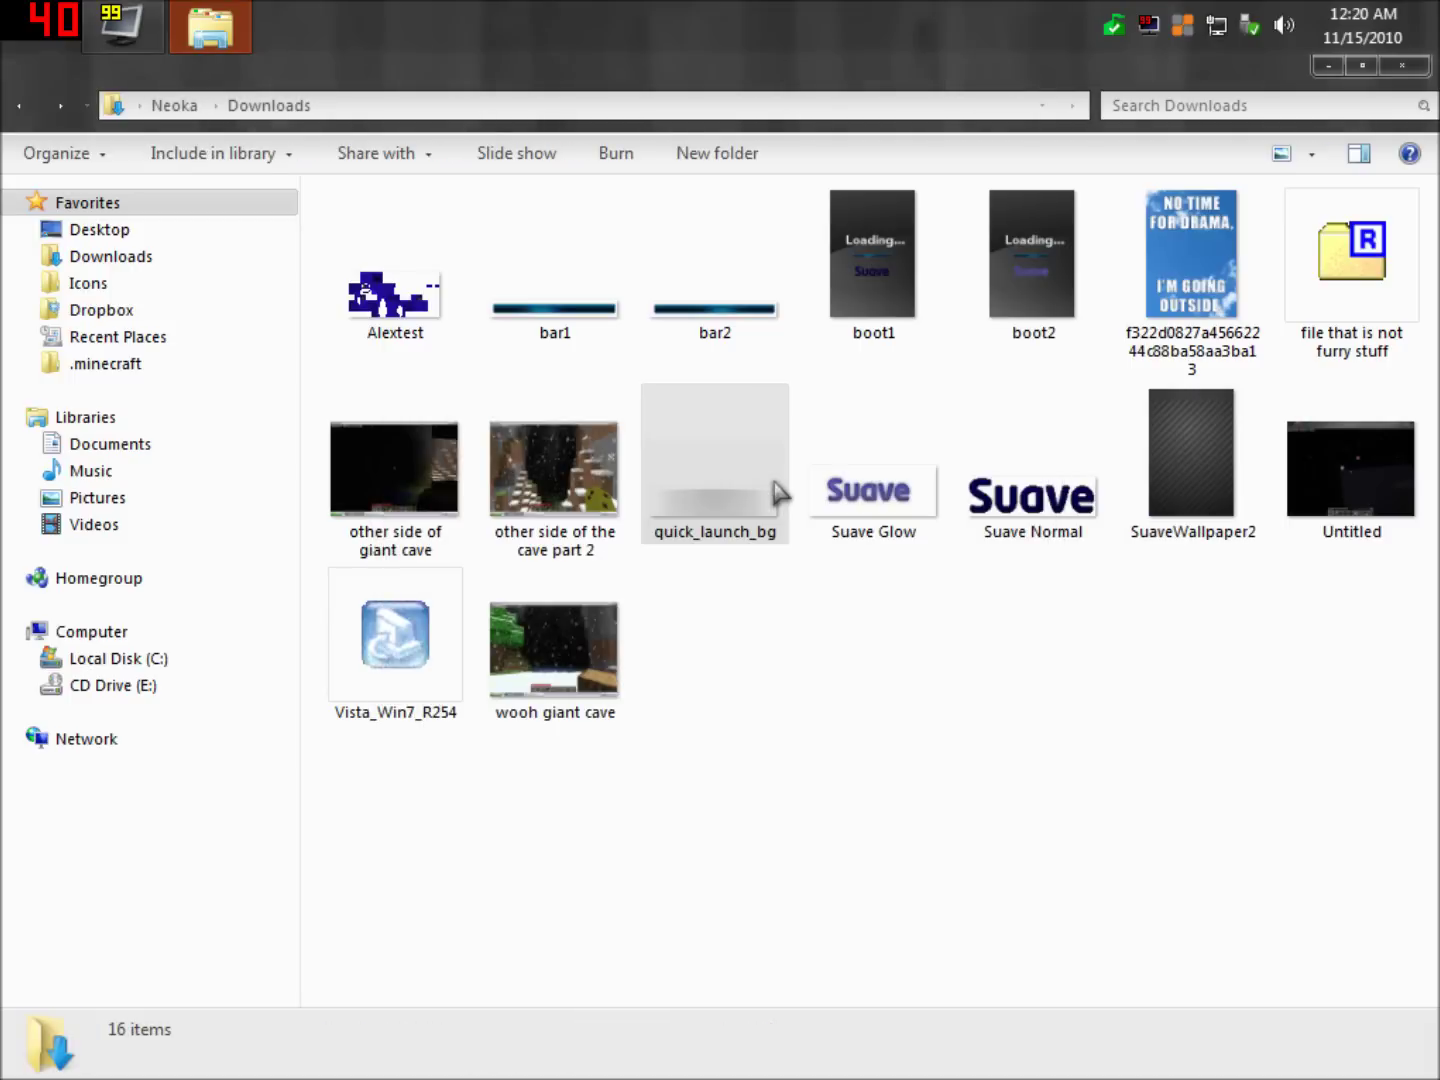
left_click(1403, 68)
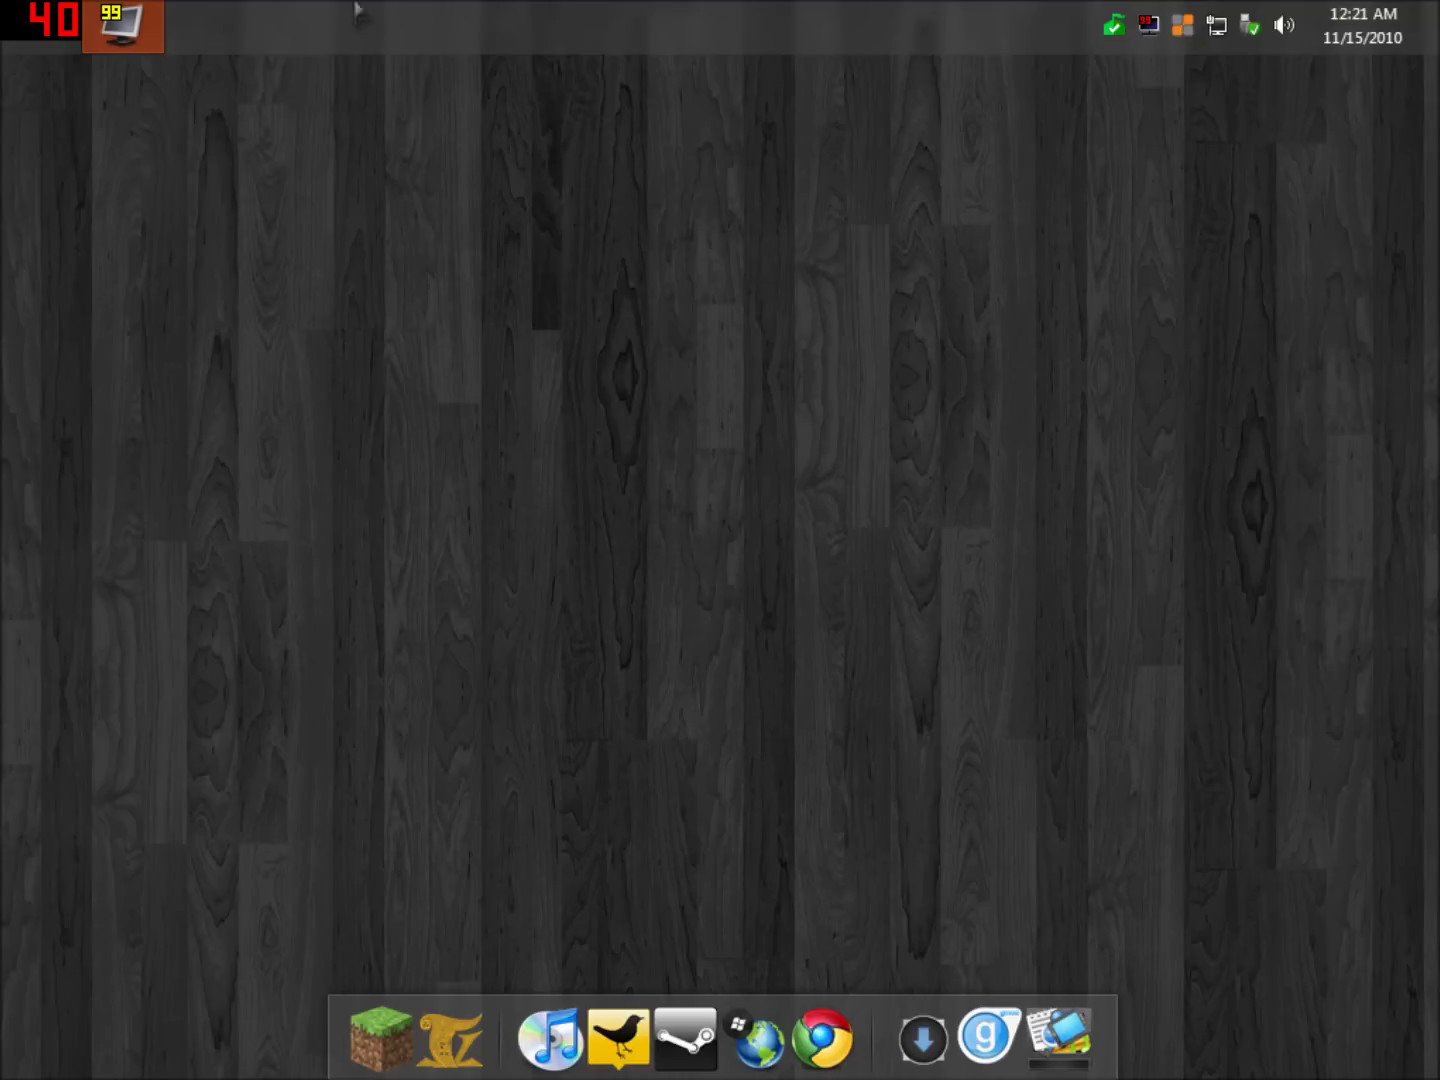
left_click(40, 22)
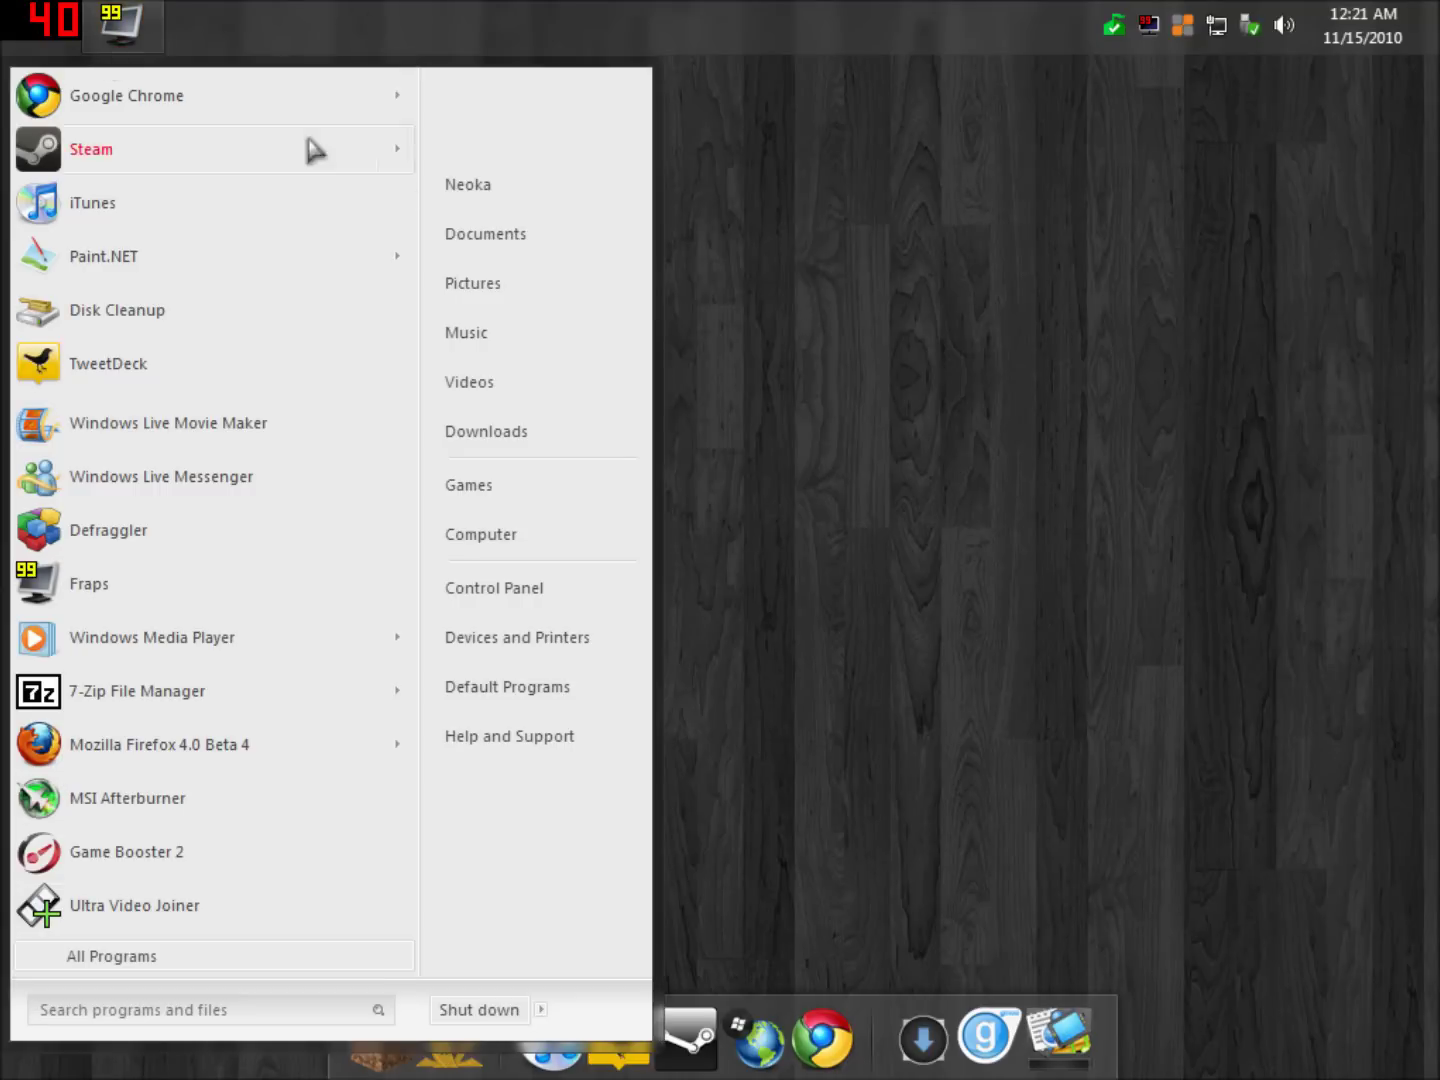
Find Folder Options by searching 'hidden' and enable 'Show hidden files, folders, and drives'.
key("super")
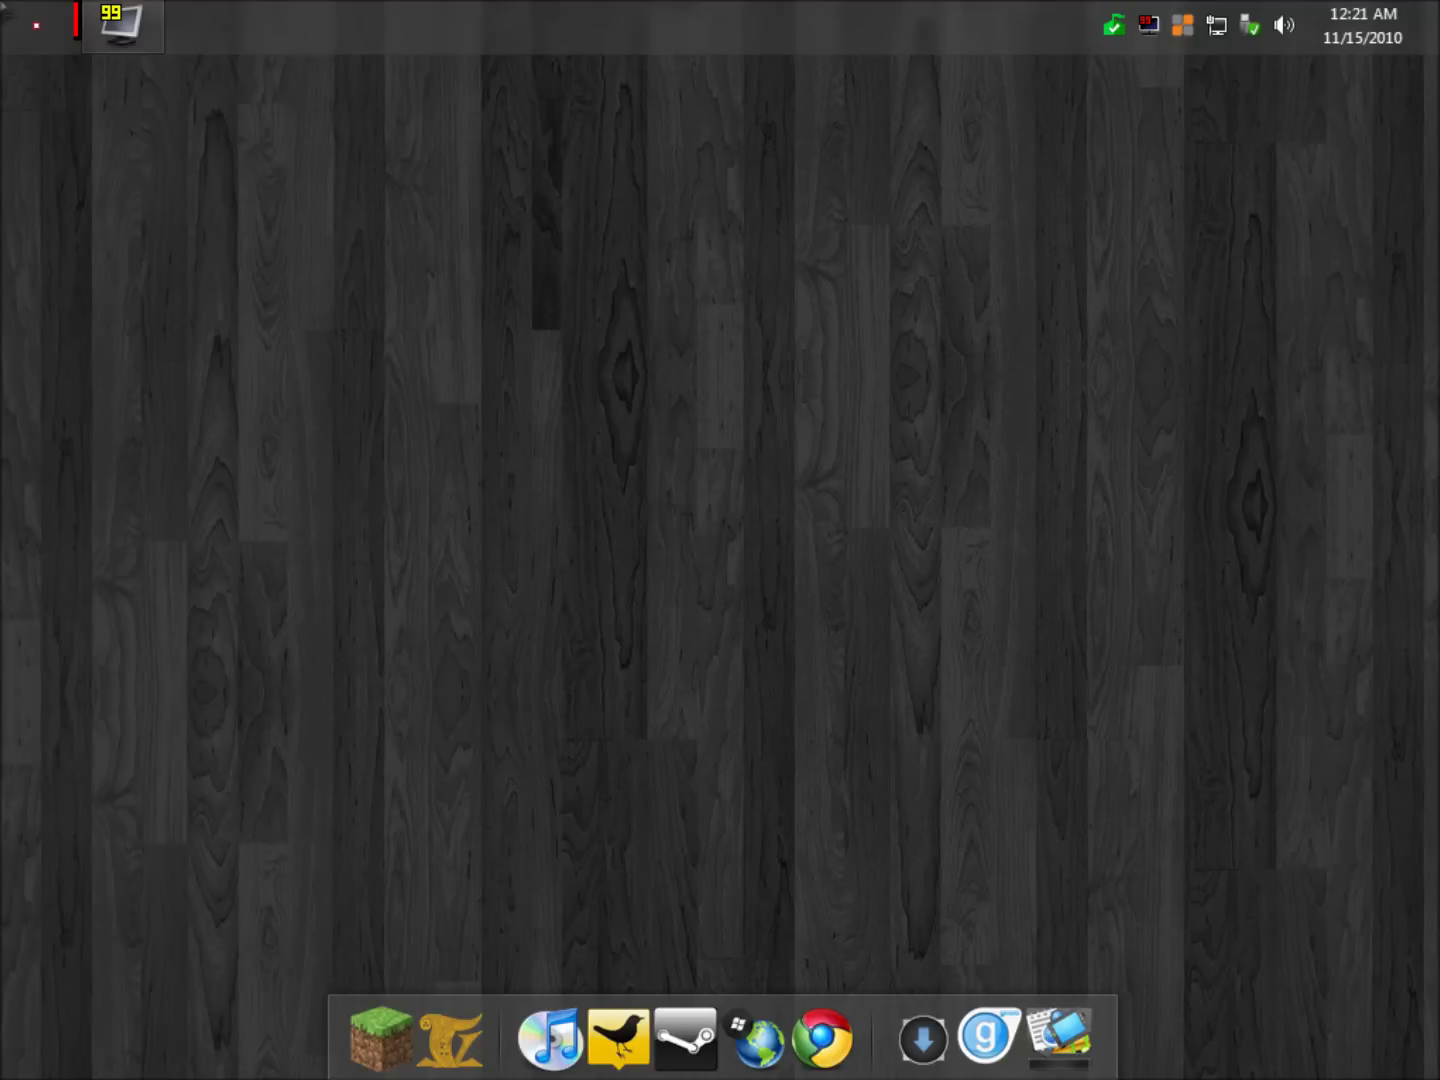
key("super")
key("super")
key("super")
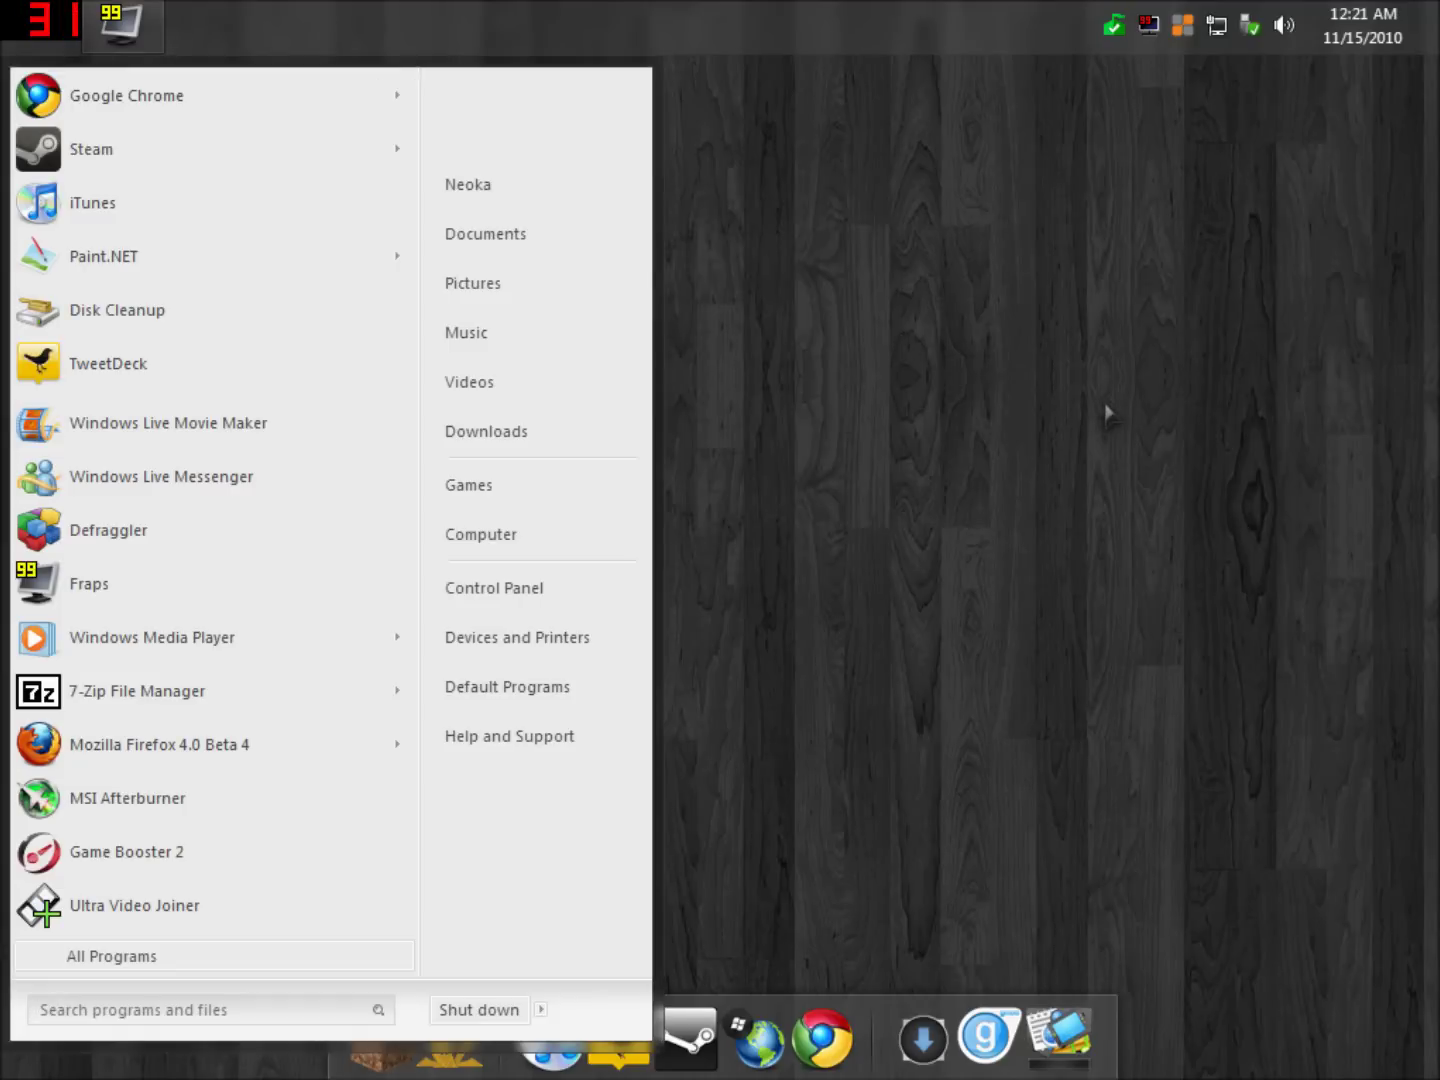
key("super")
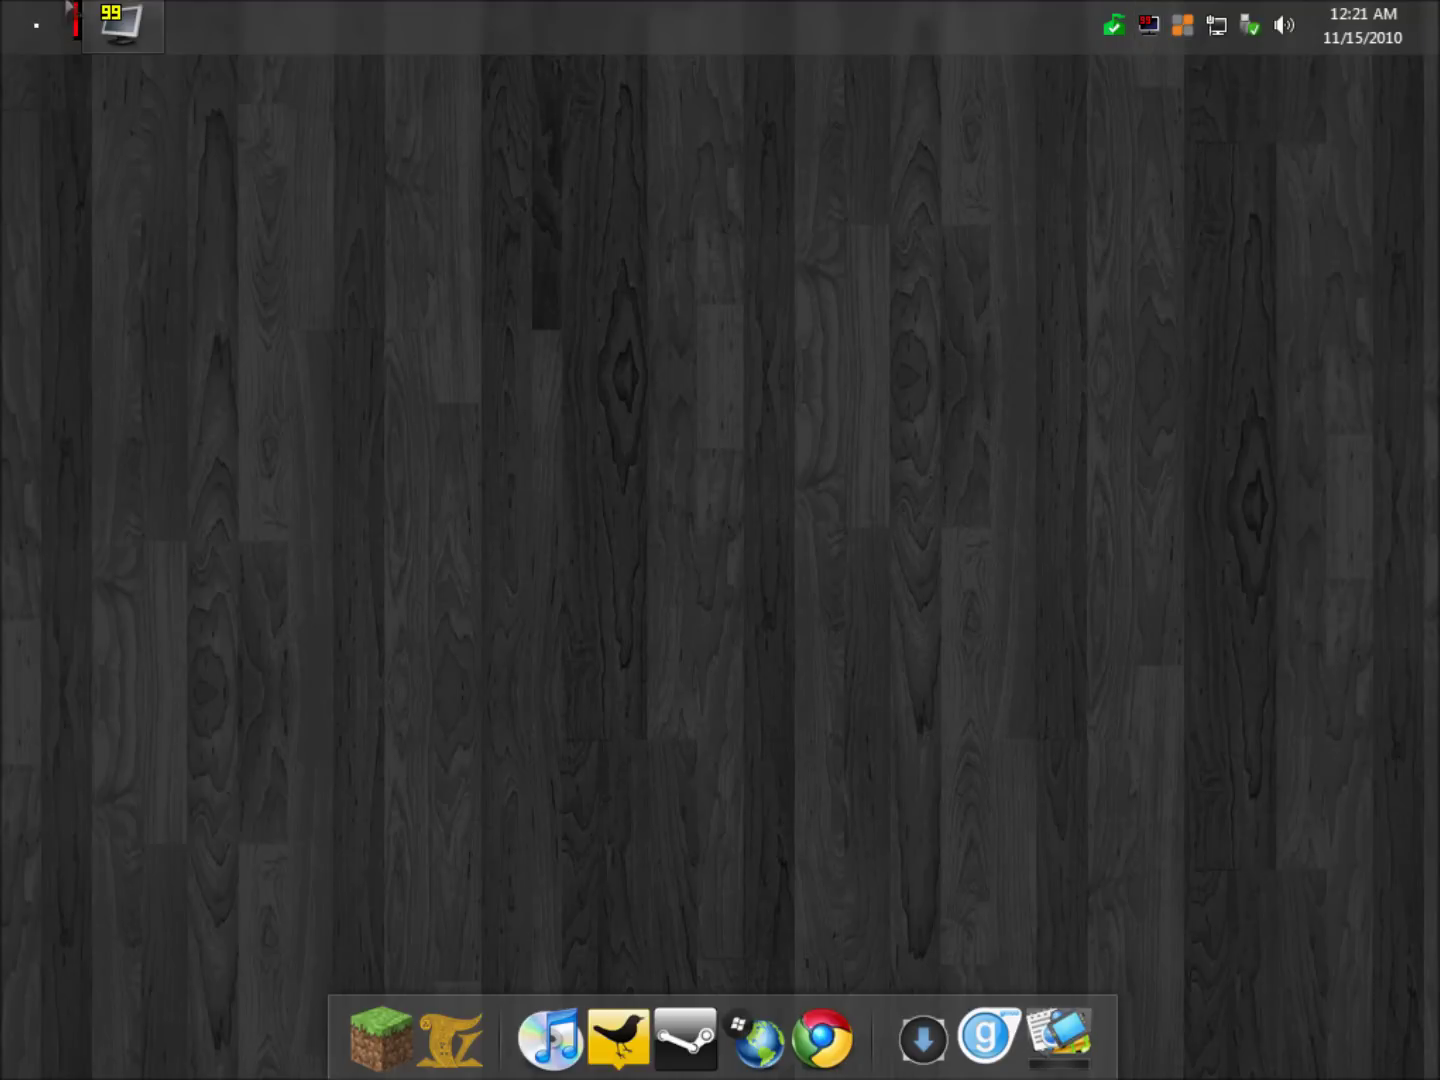
left_click(34, 31)
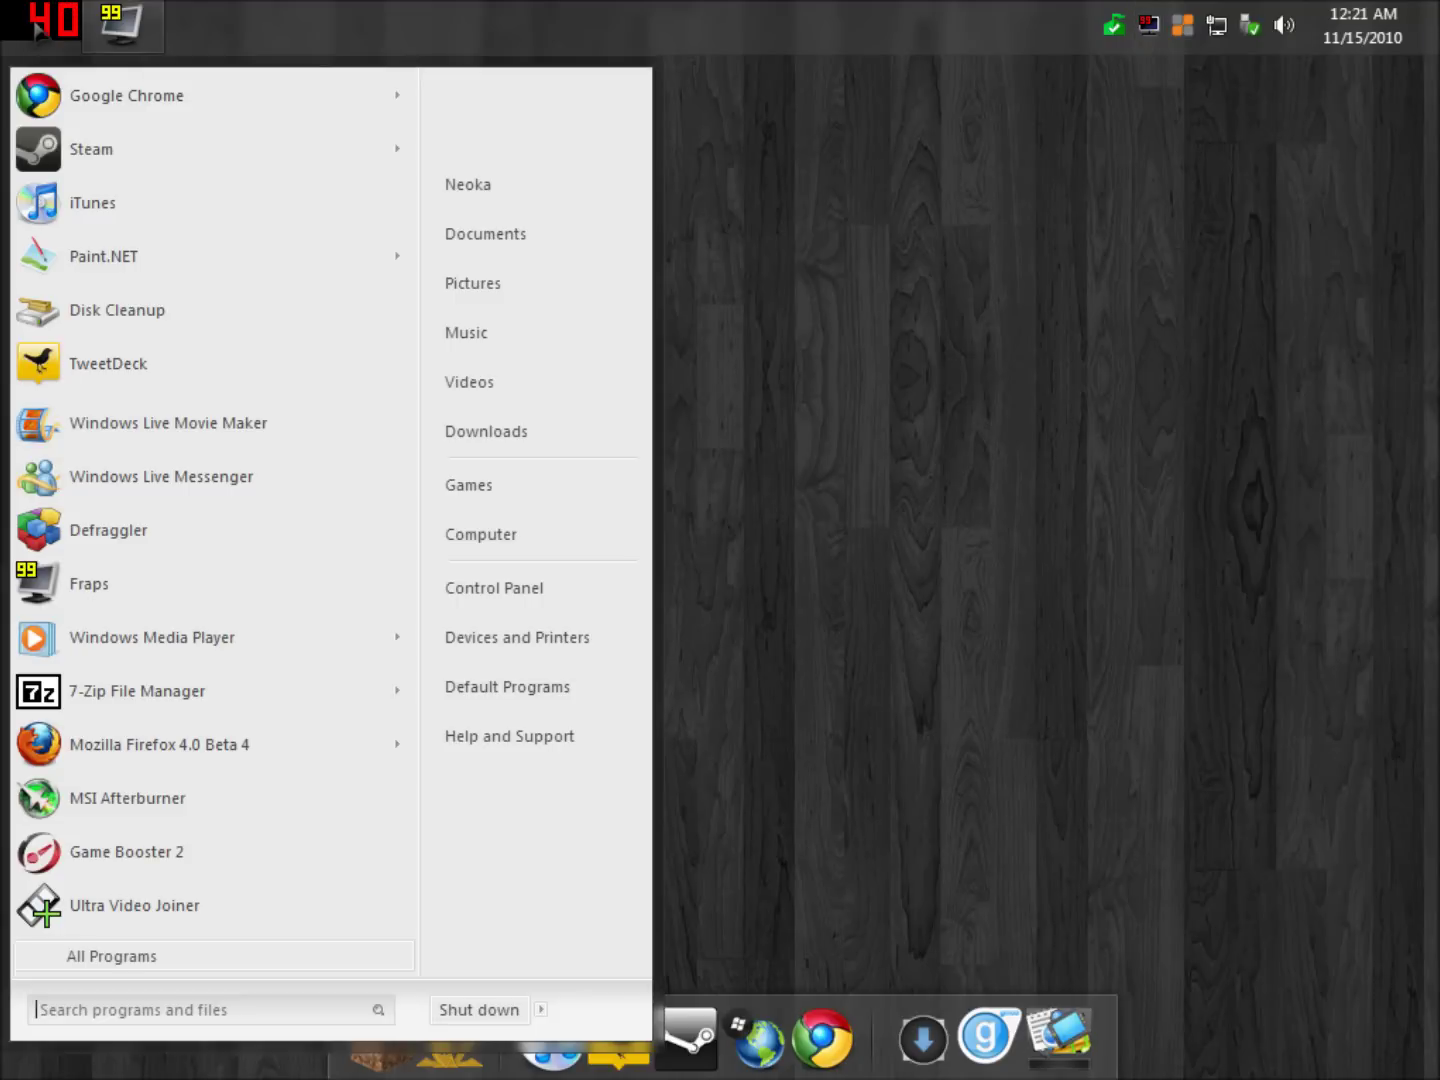
type("hidden")
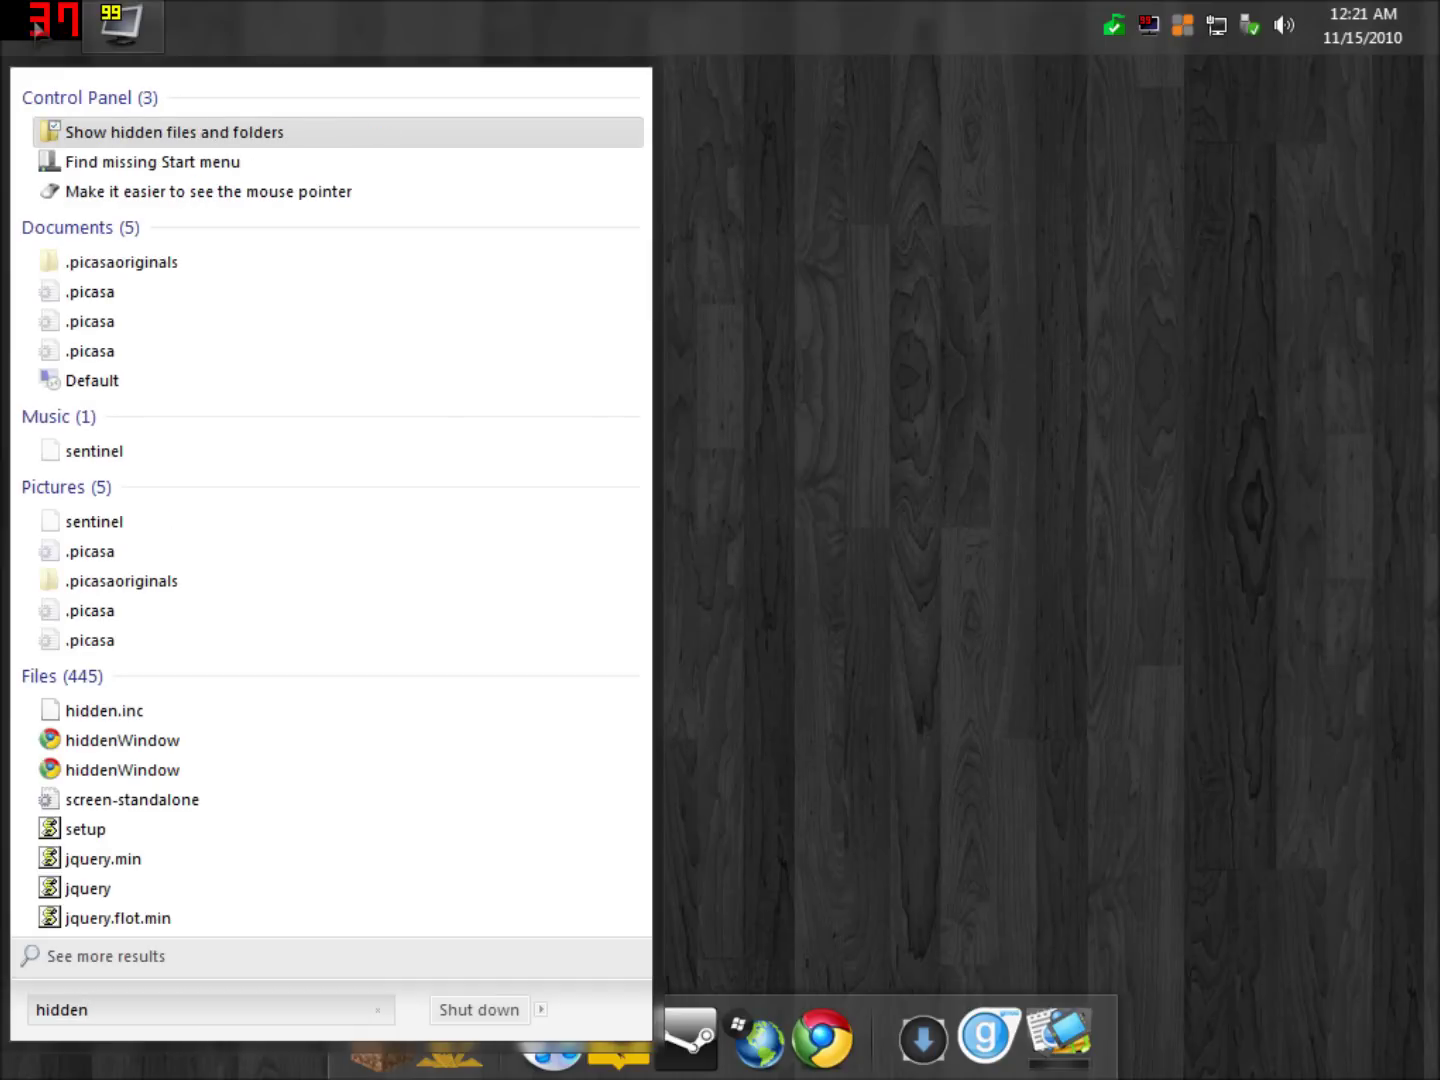
key("Return")
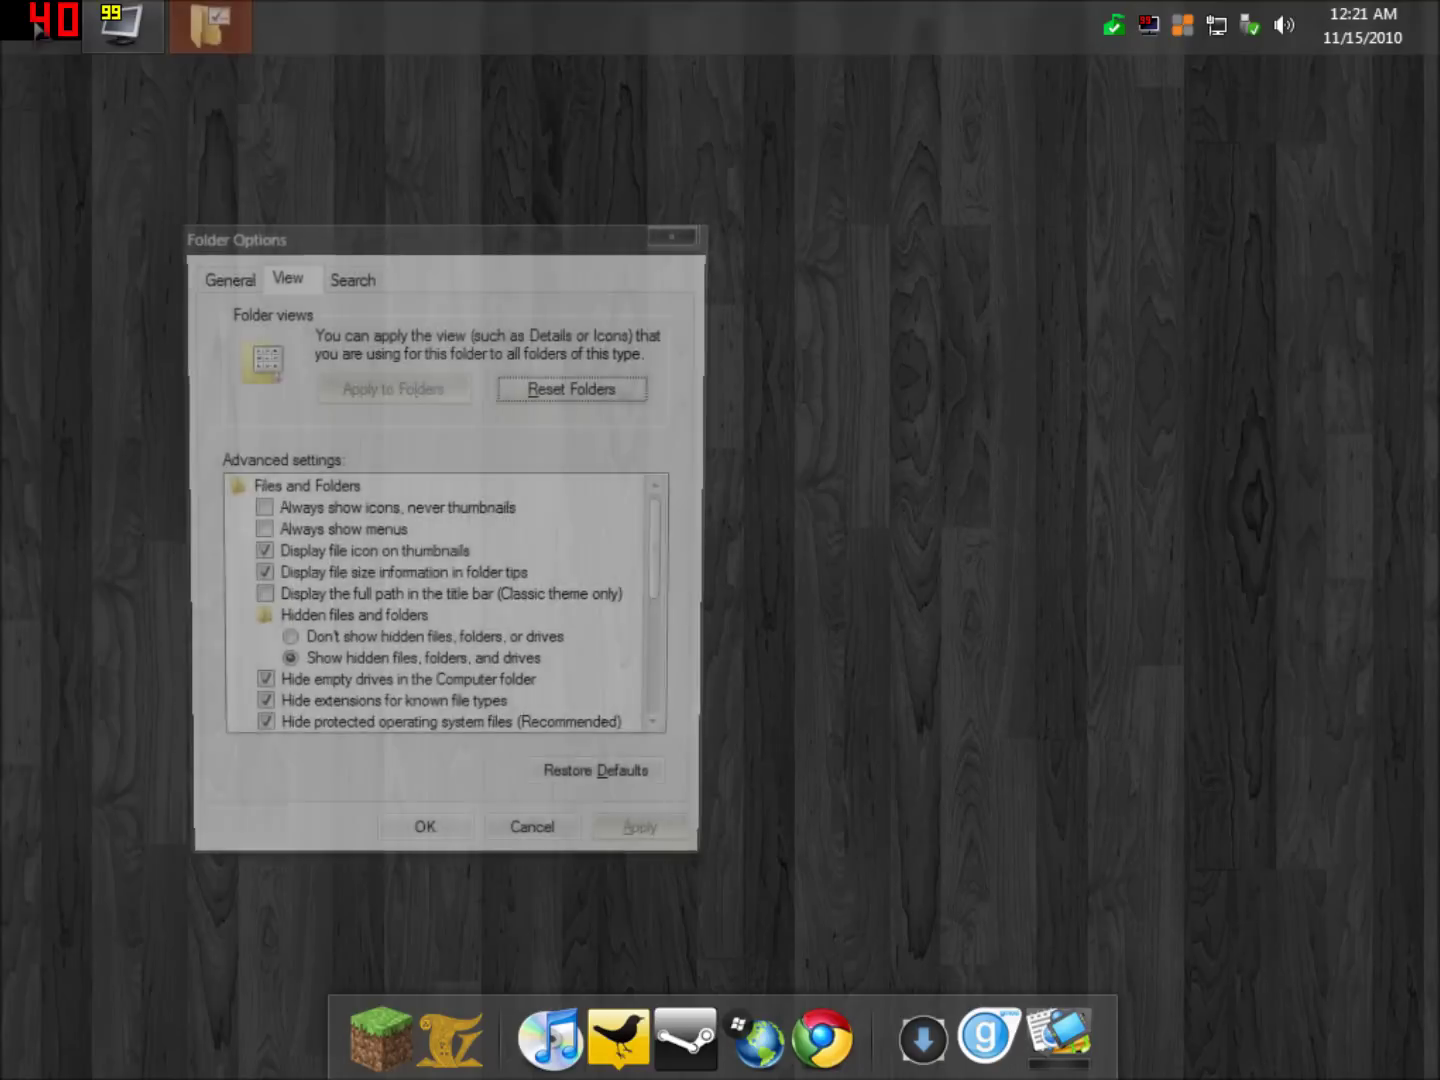
left_click(340, 602)
left_click(355, 624)
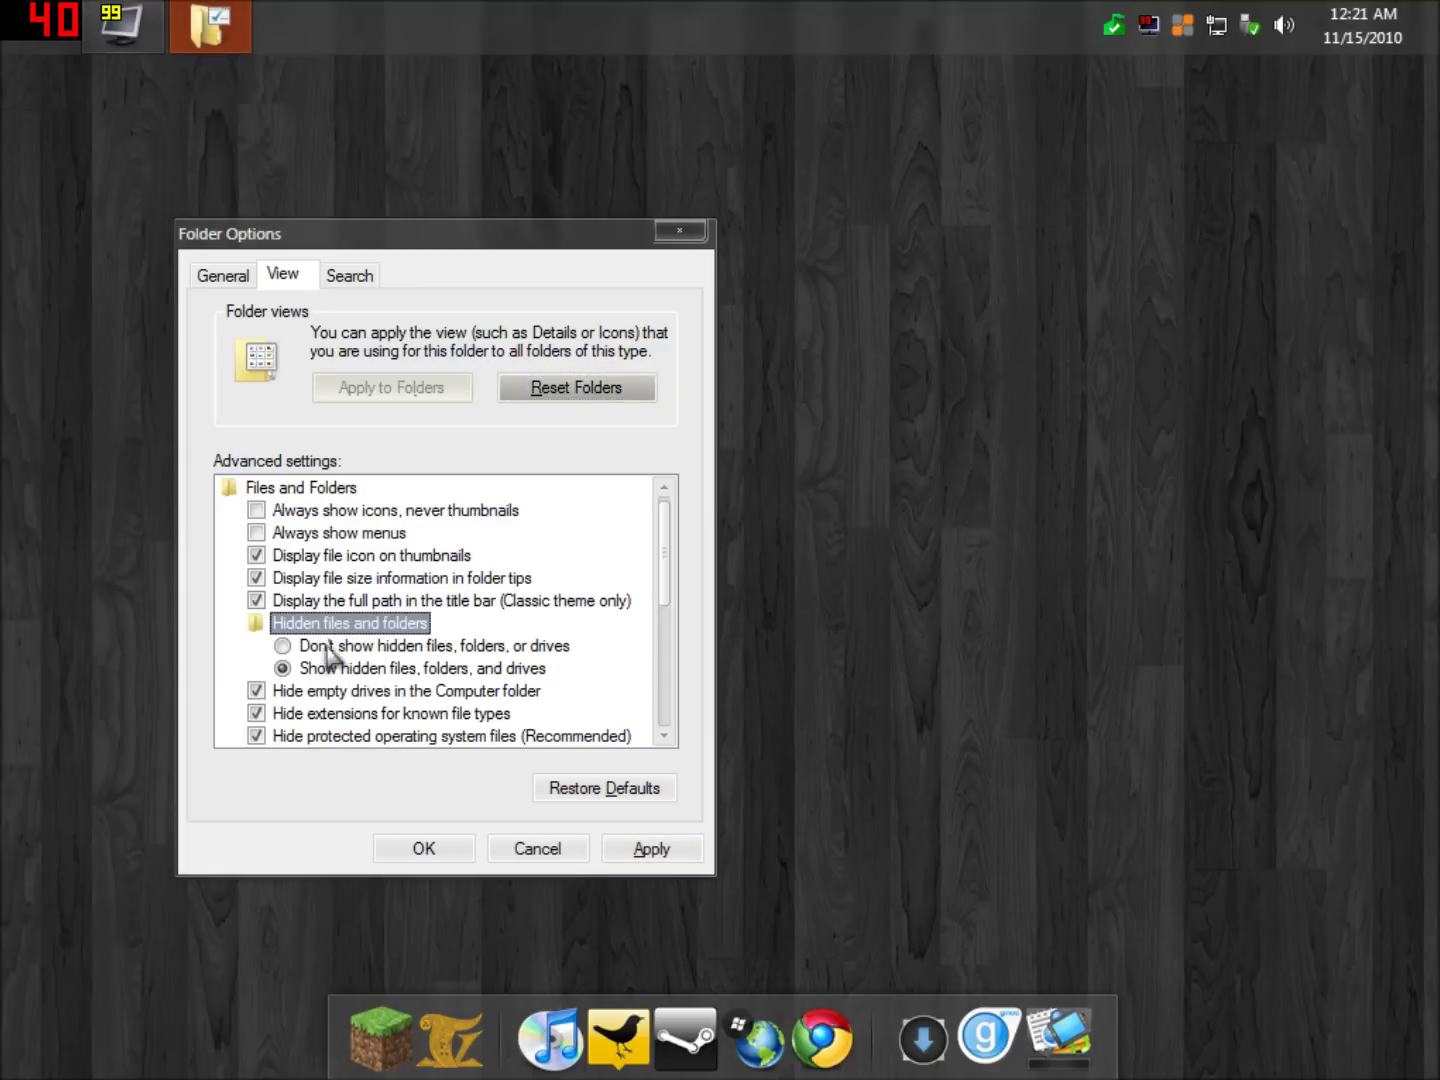
left_click(340, 669)
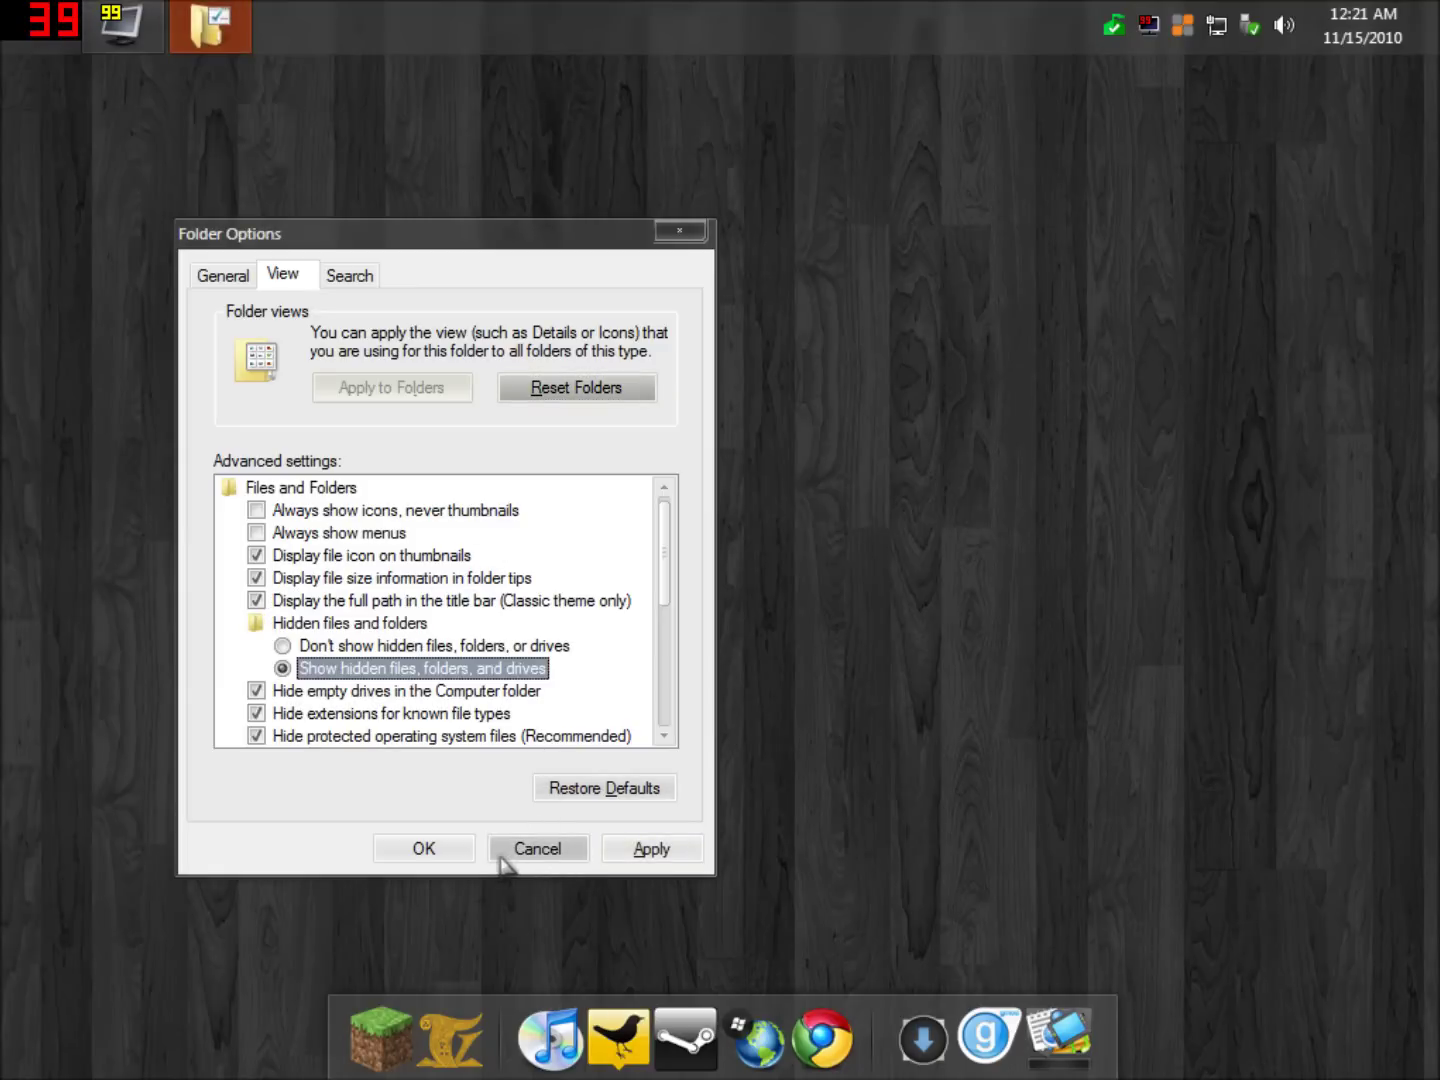
left_click(427, 852)
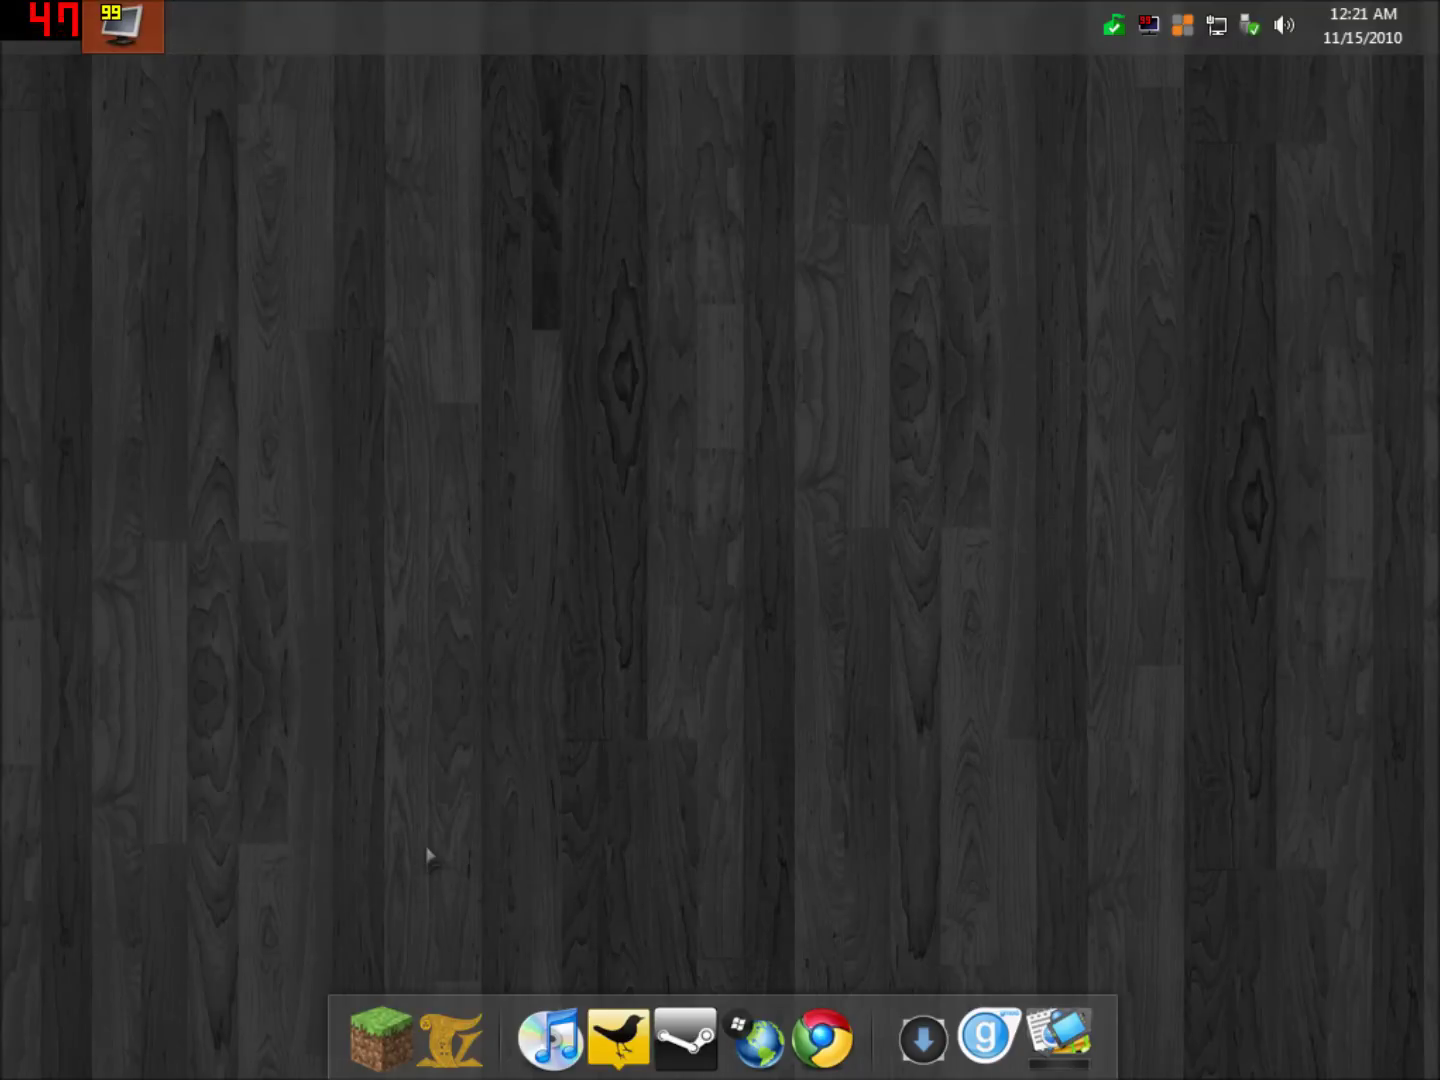
Browse Computer > C: > Users > profile > AppData > Roaming > .minecraft > bin.
left_click(3, 6)
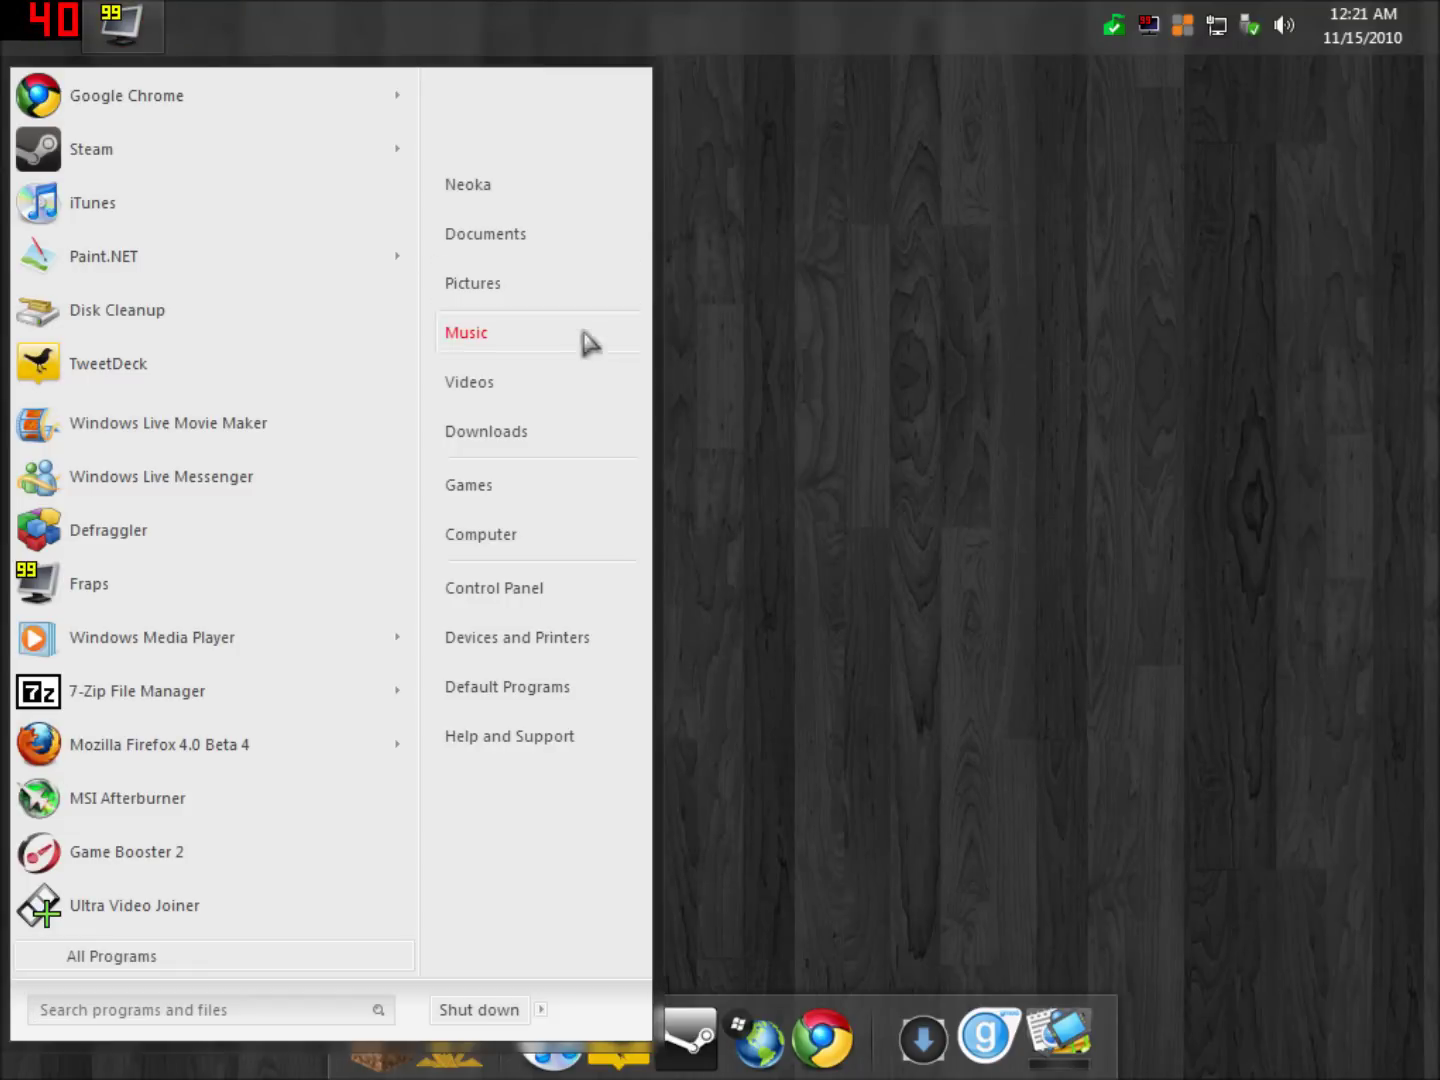
left_click(516, 548)
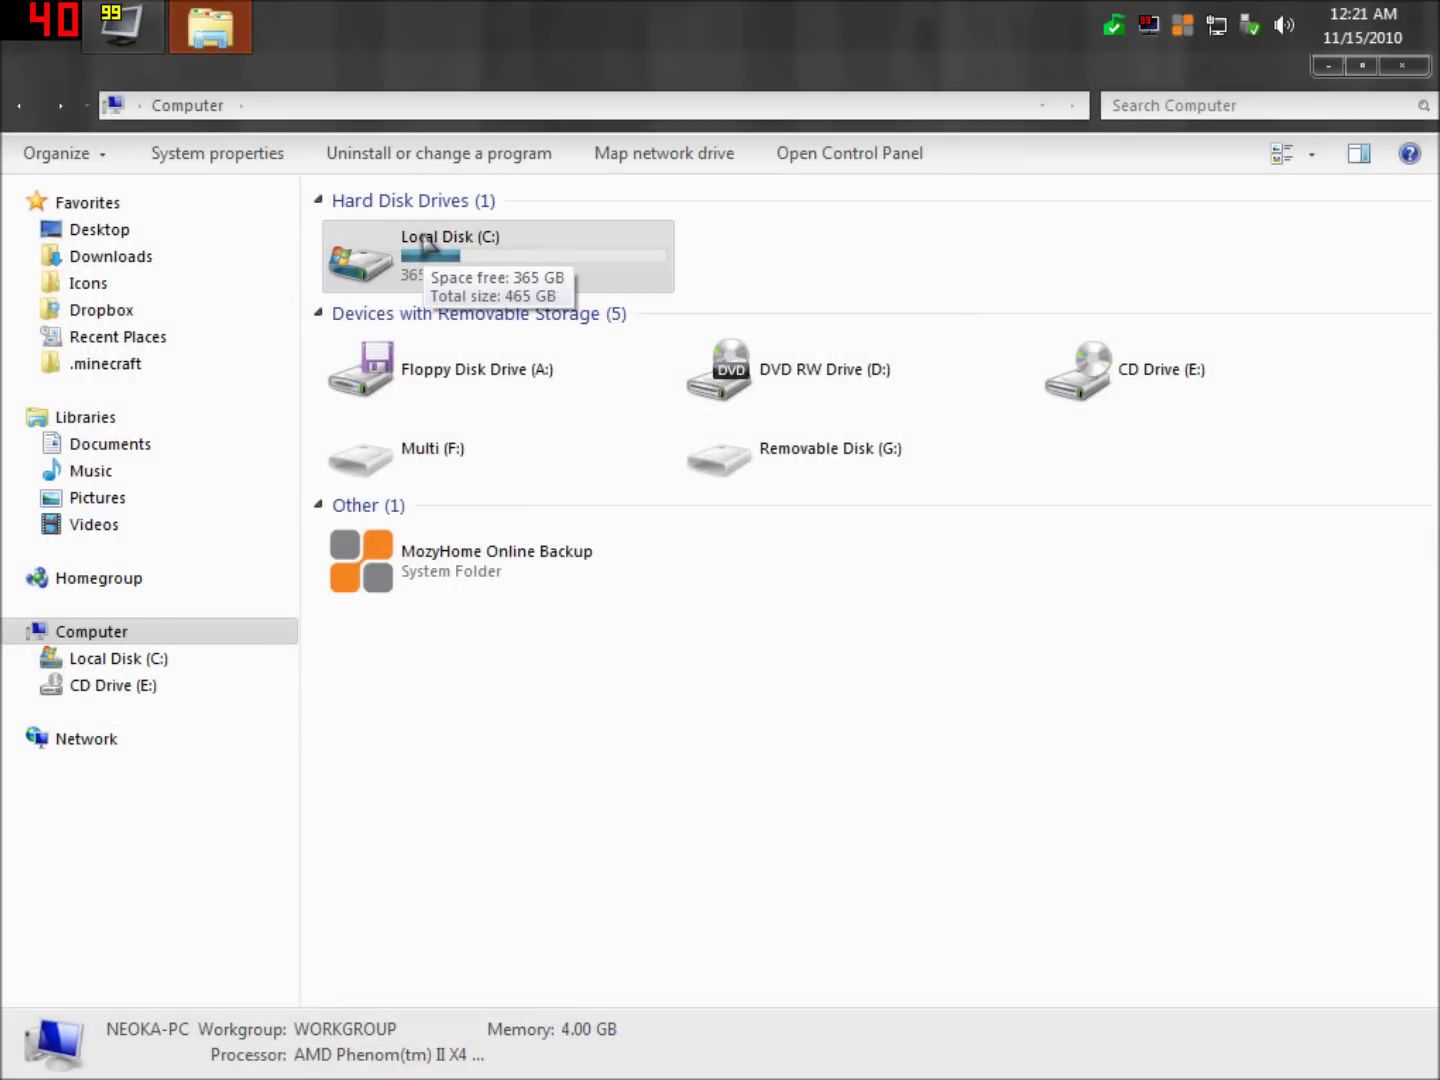
double_click(425, 240)
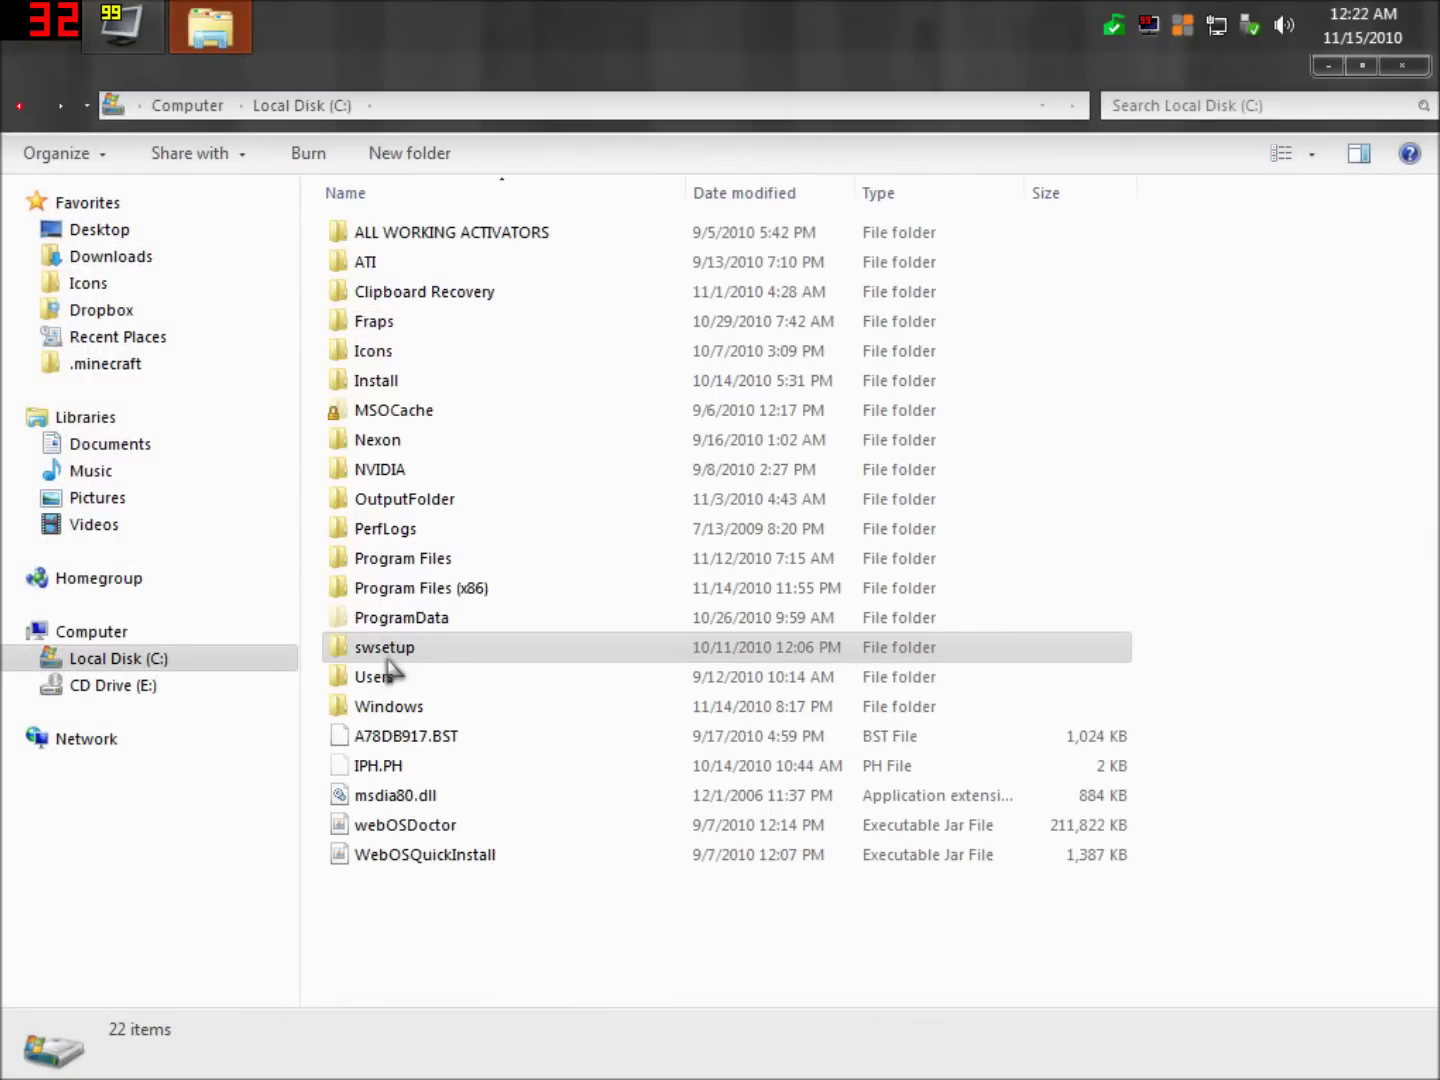
double_click(388, 677)
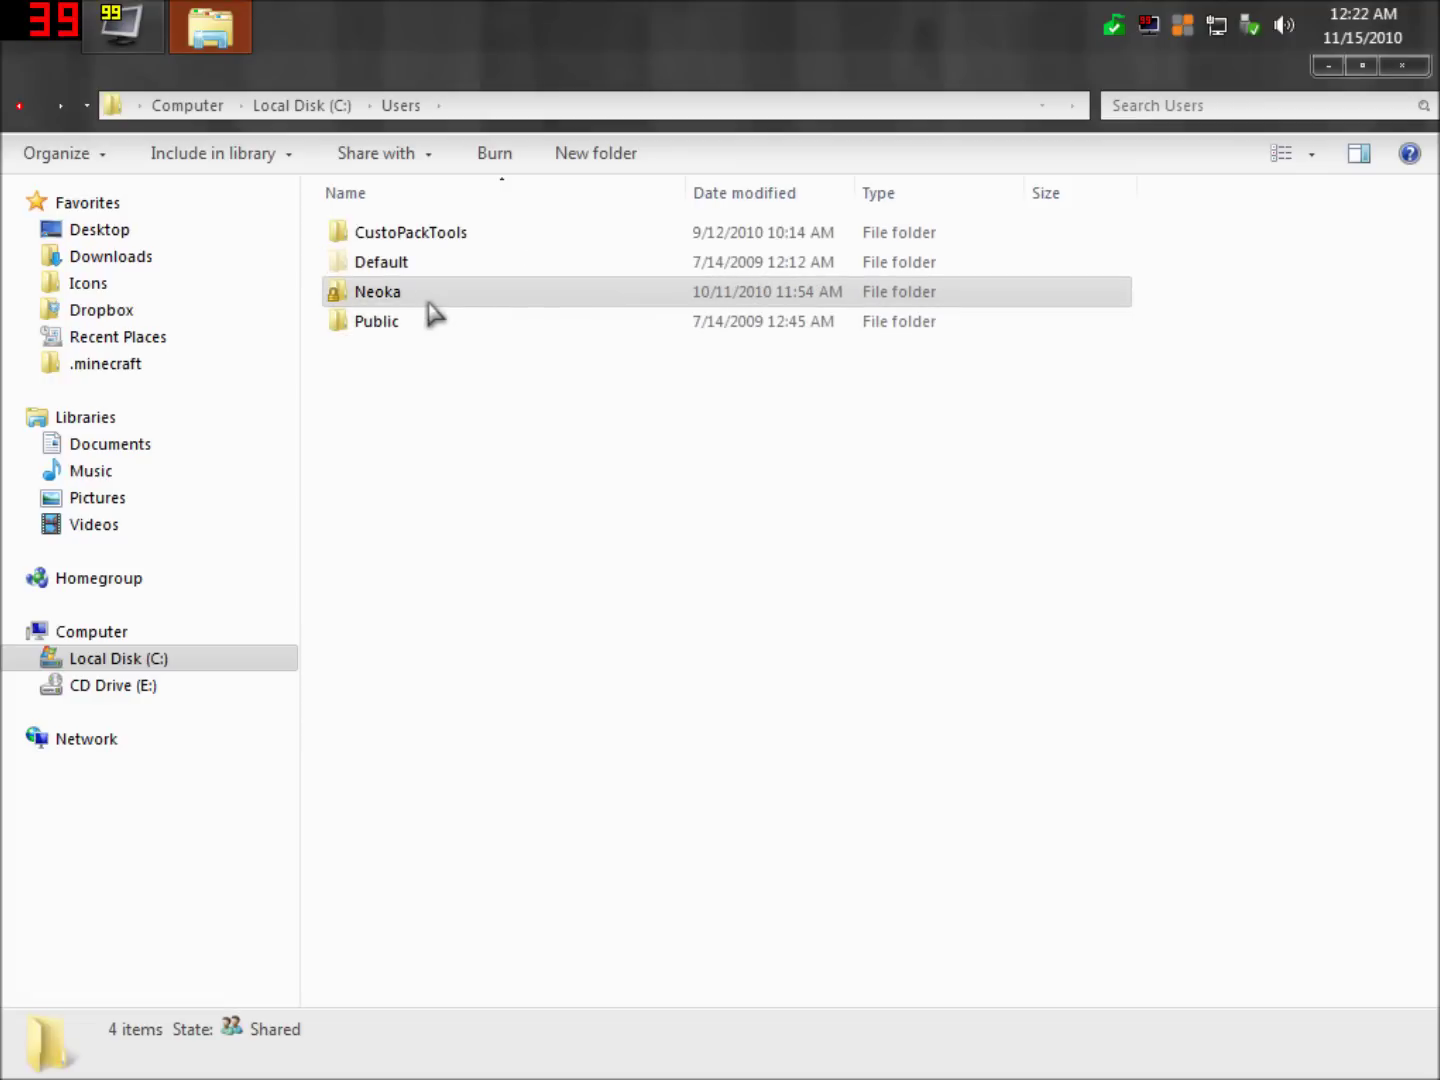
key("super")
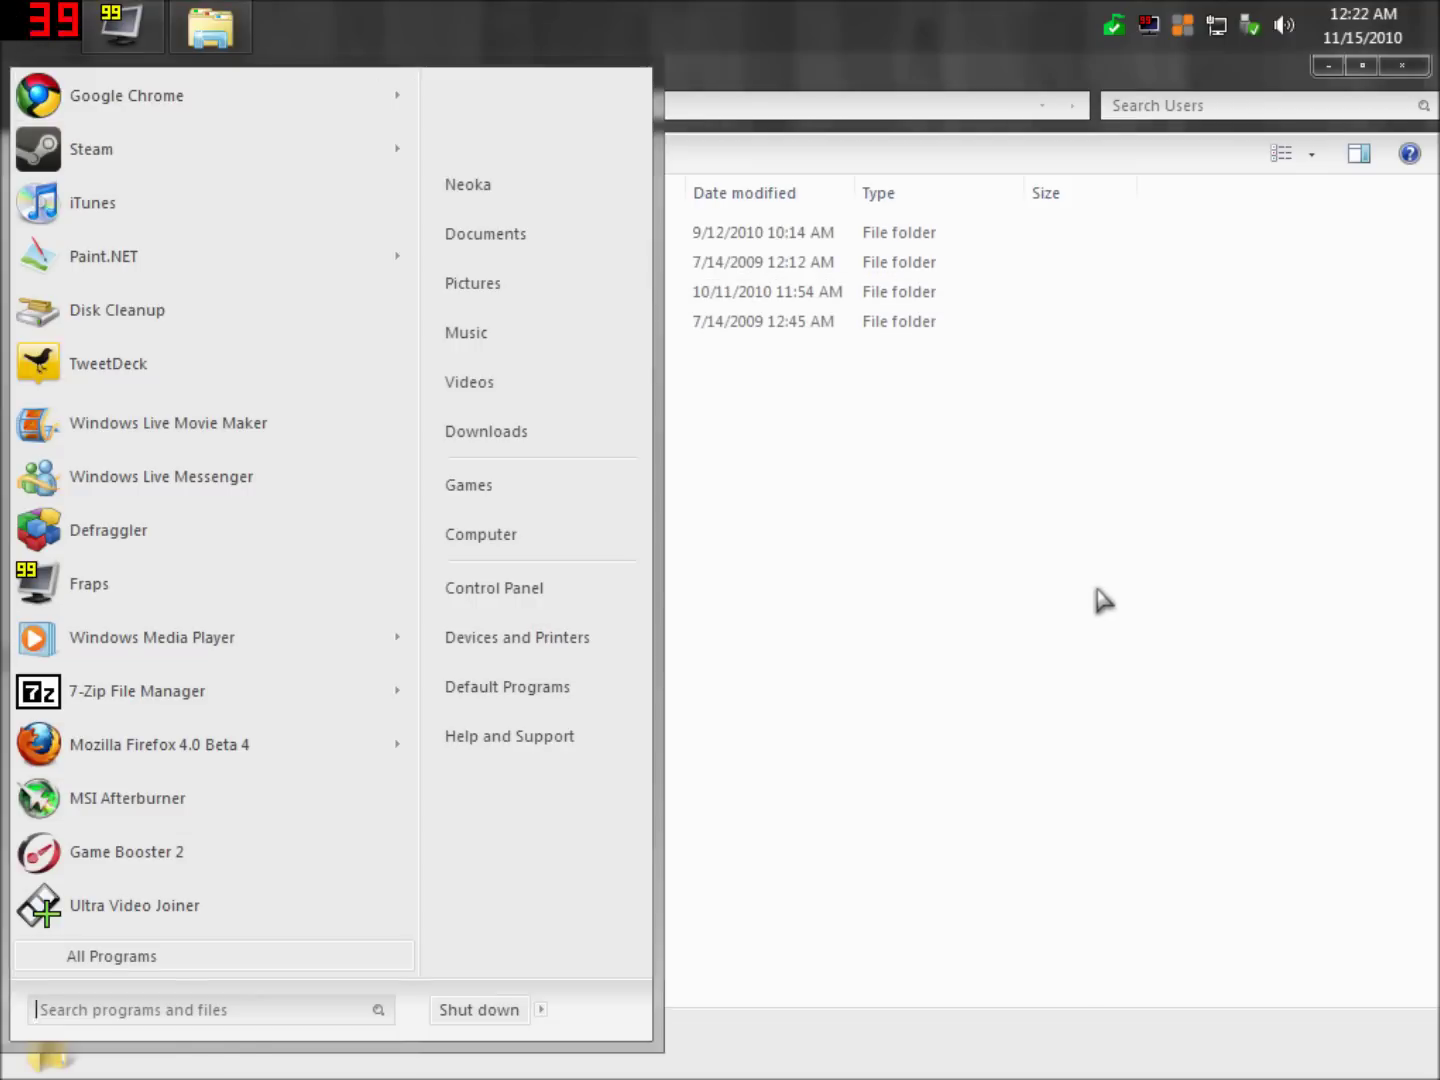
key("super")
double_click(418, 296)
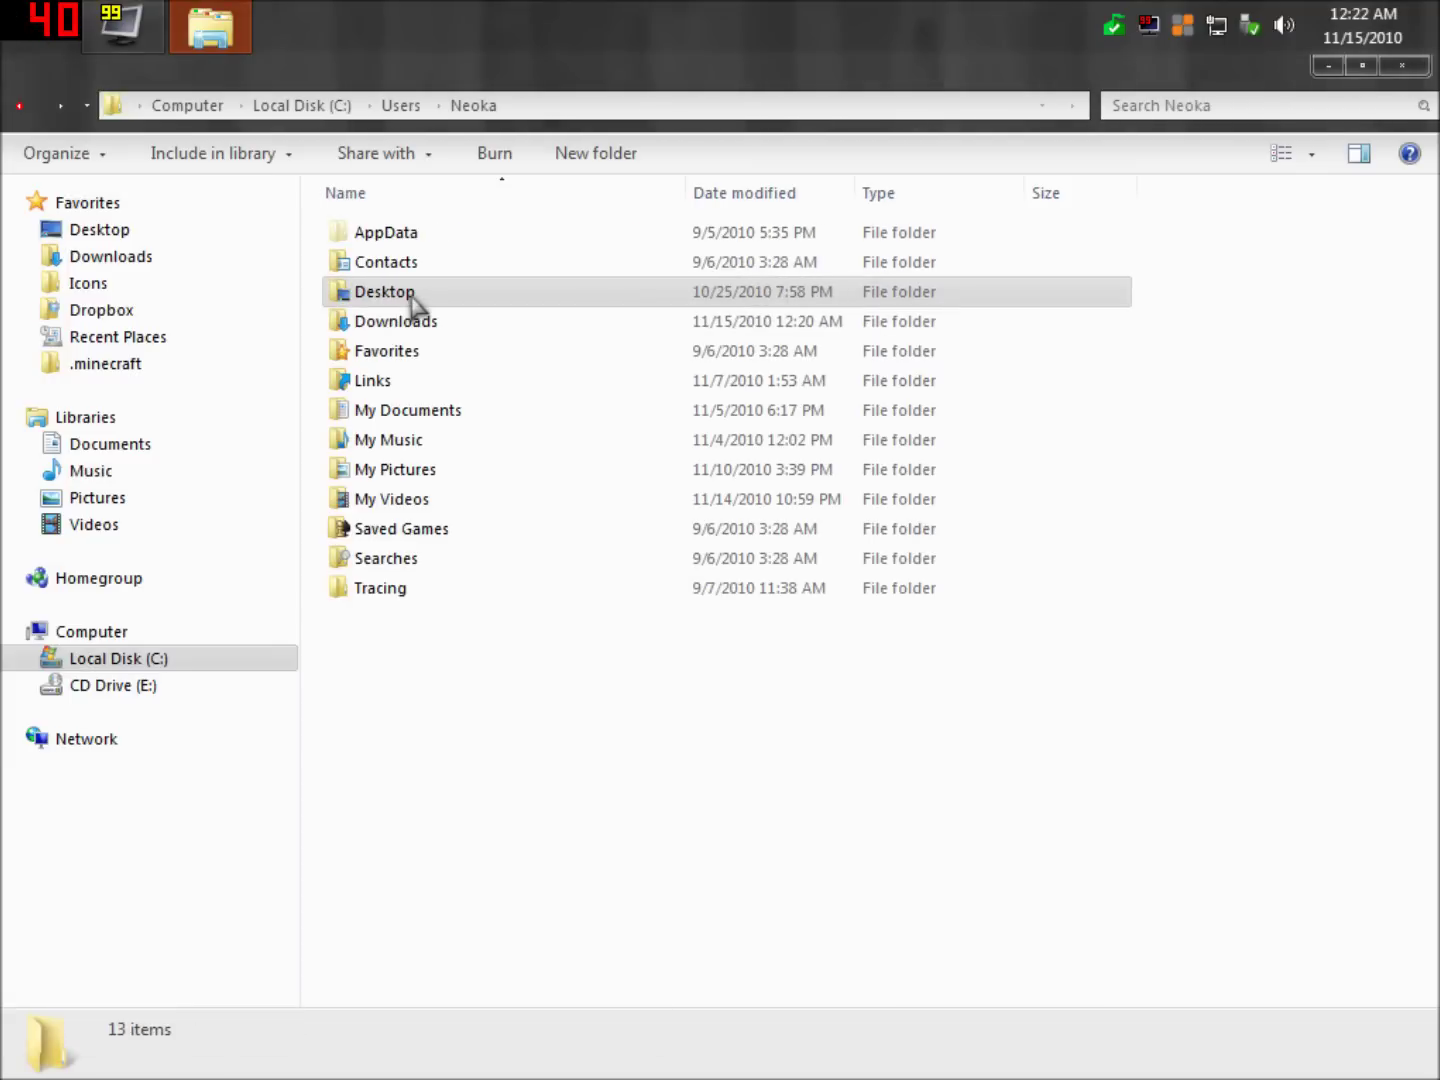
double_click(432, 237)
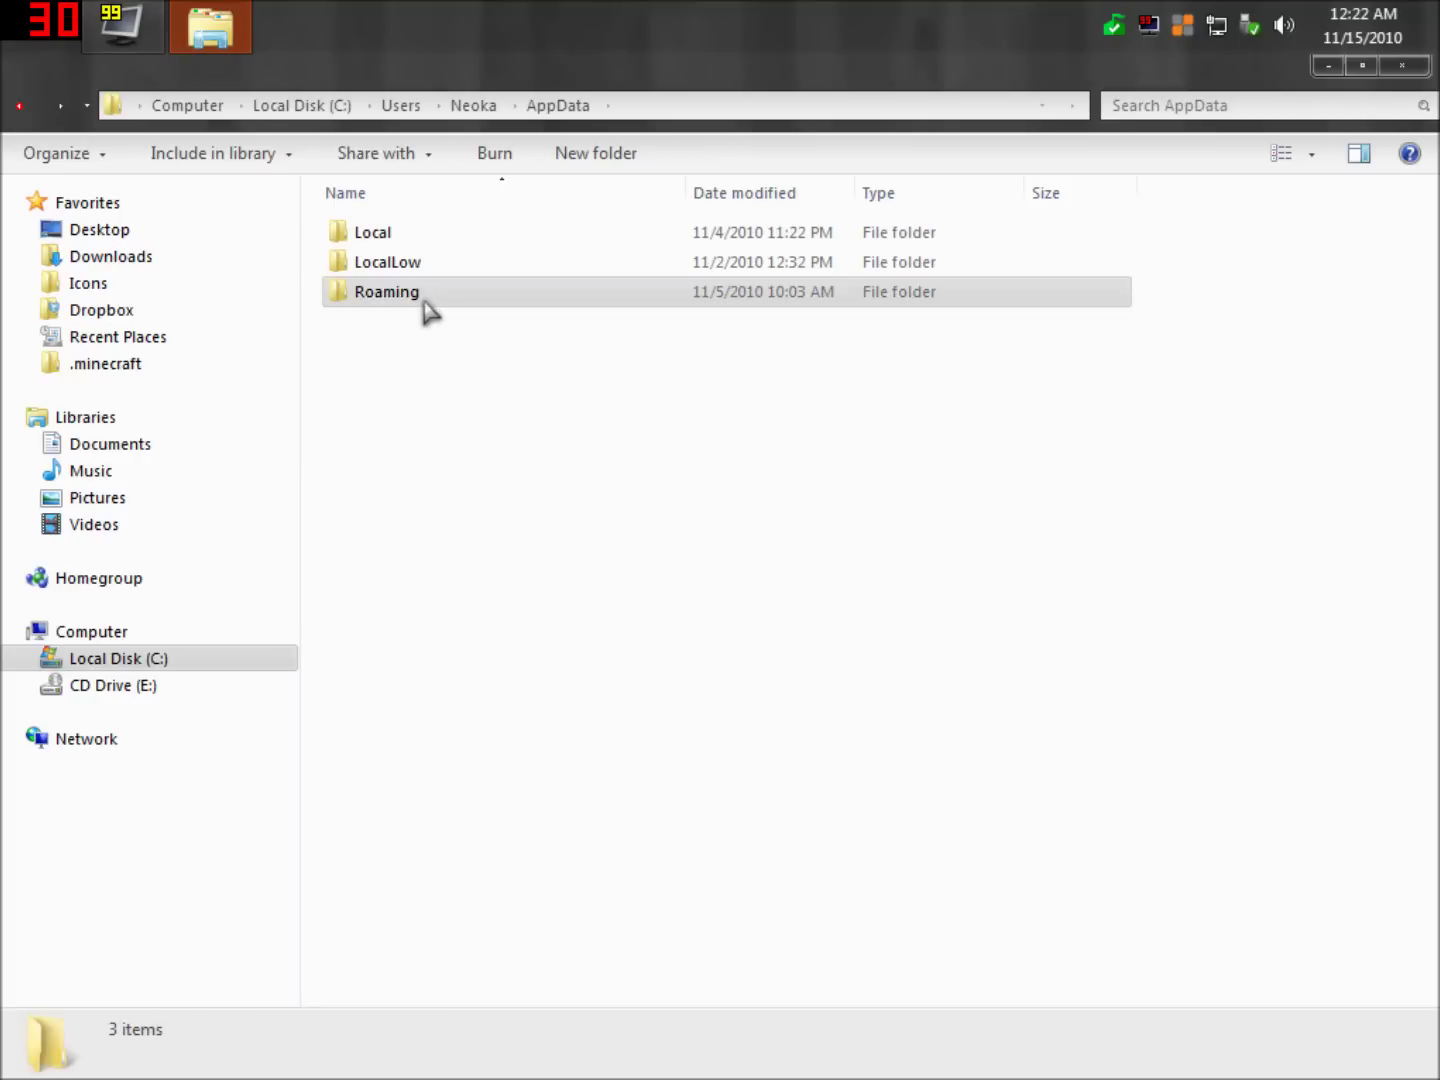
double_click(423, 300)
double_click(462, 234)
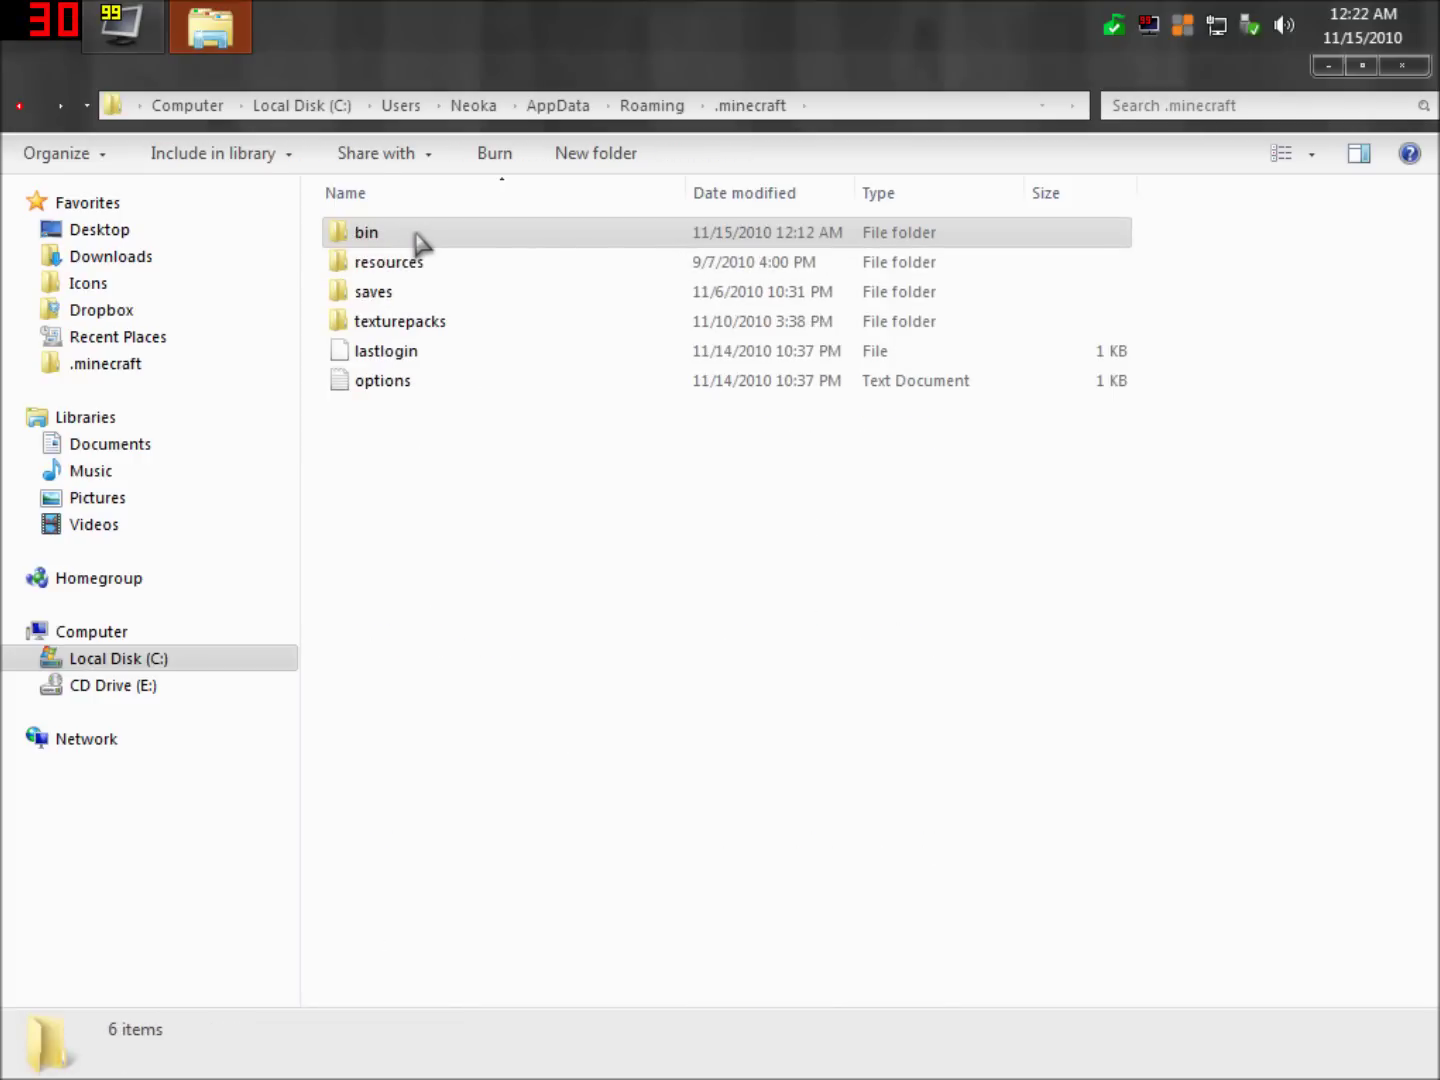
double_click(408, 240)
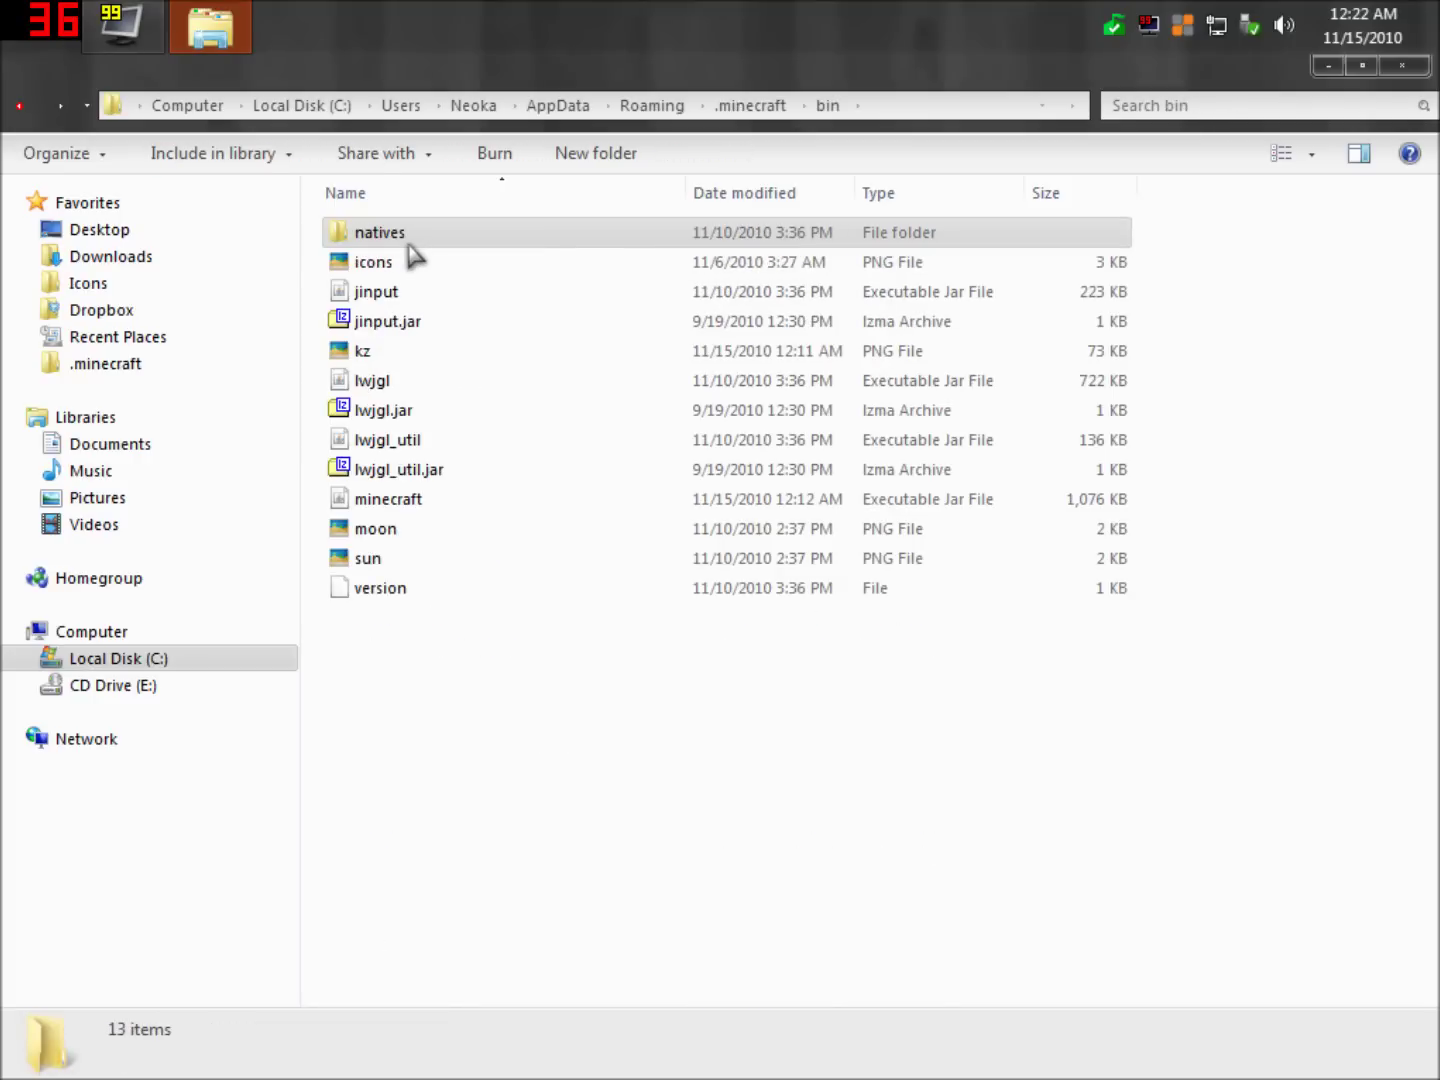
Open minecraft.jar as an archive in 7-Zip and maximize the 7-Zip window.
right_click(434, 498)
right_click(392, 500)
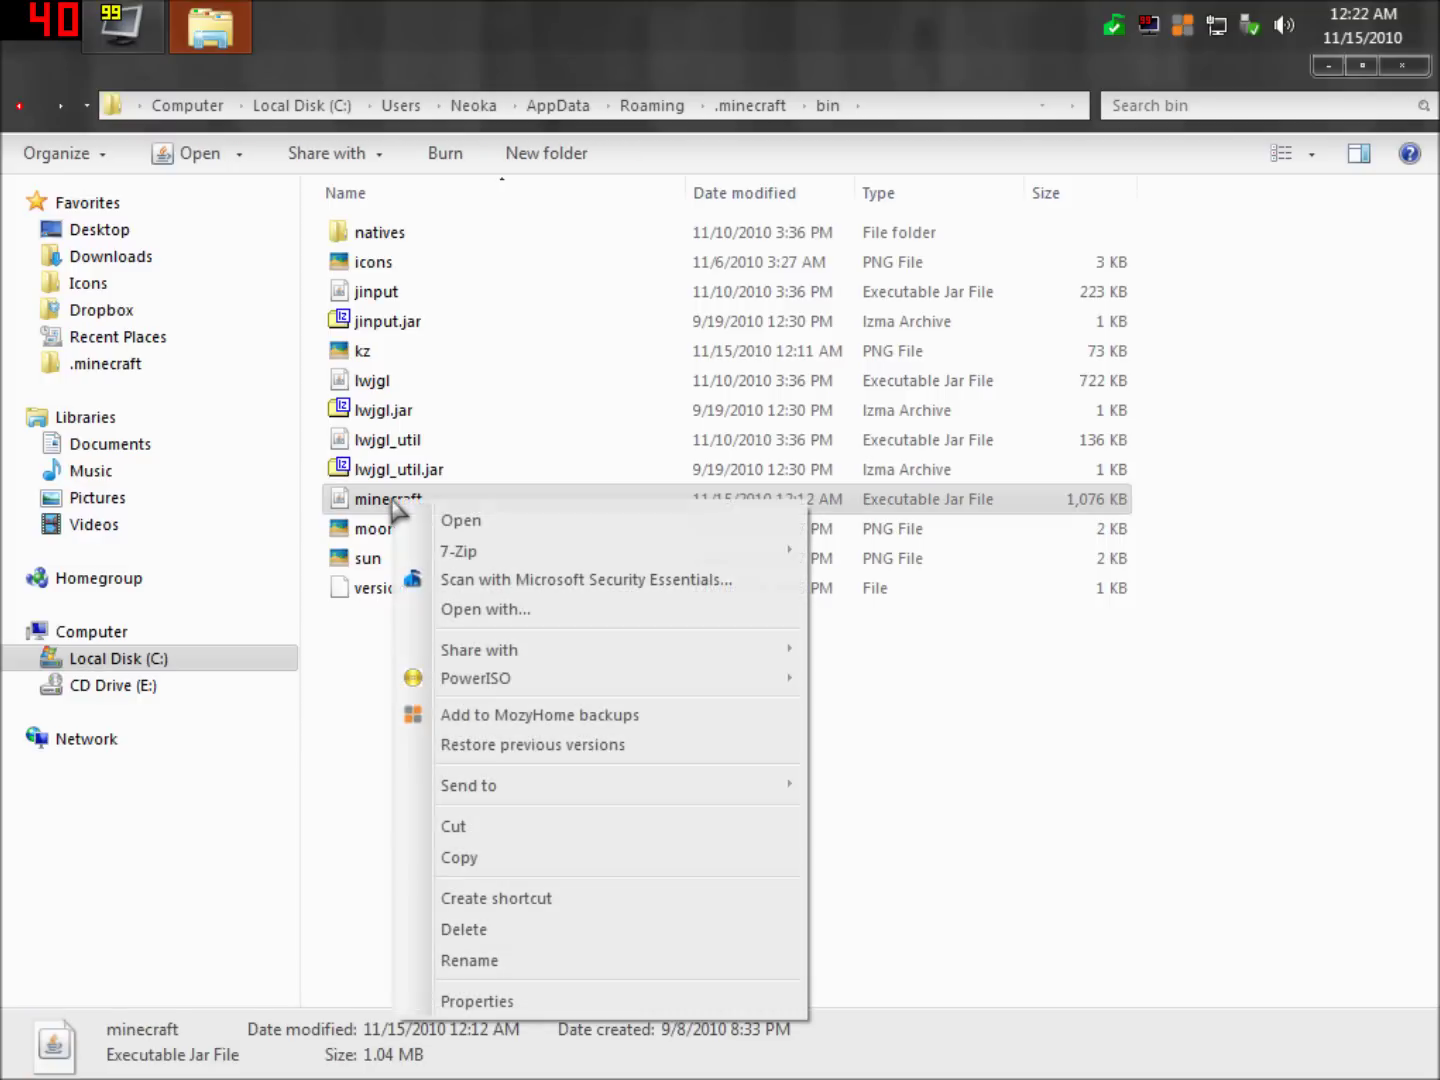
mouse_move(590, 555)
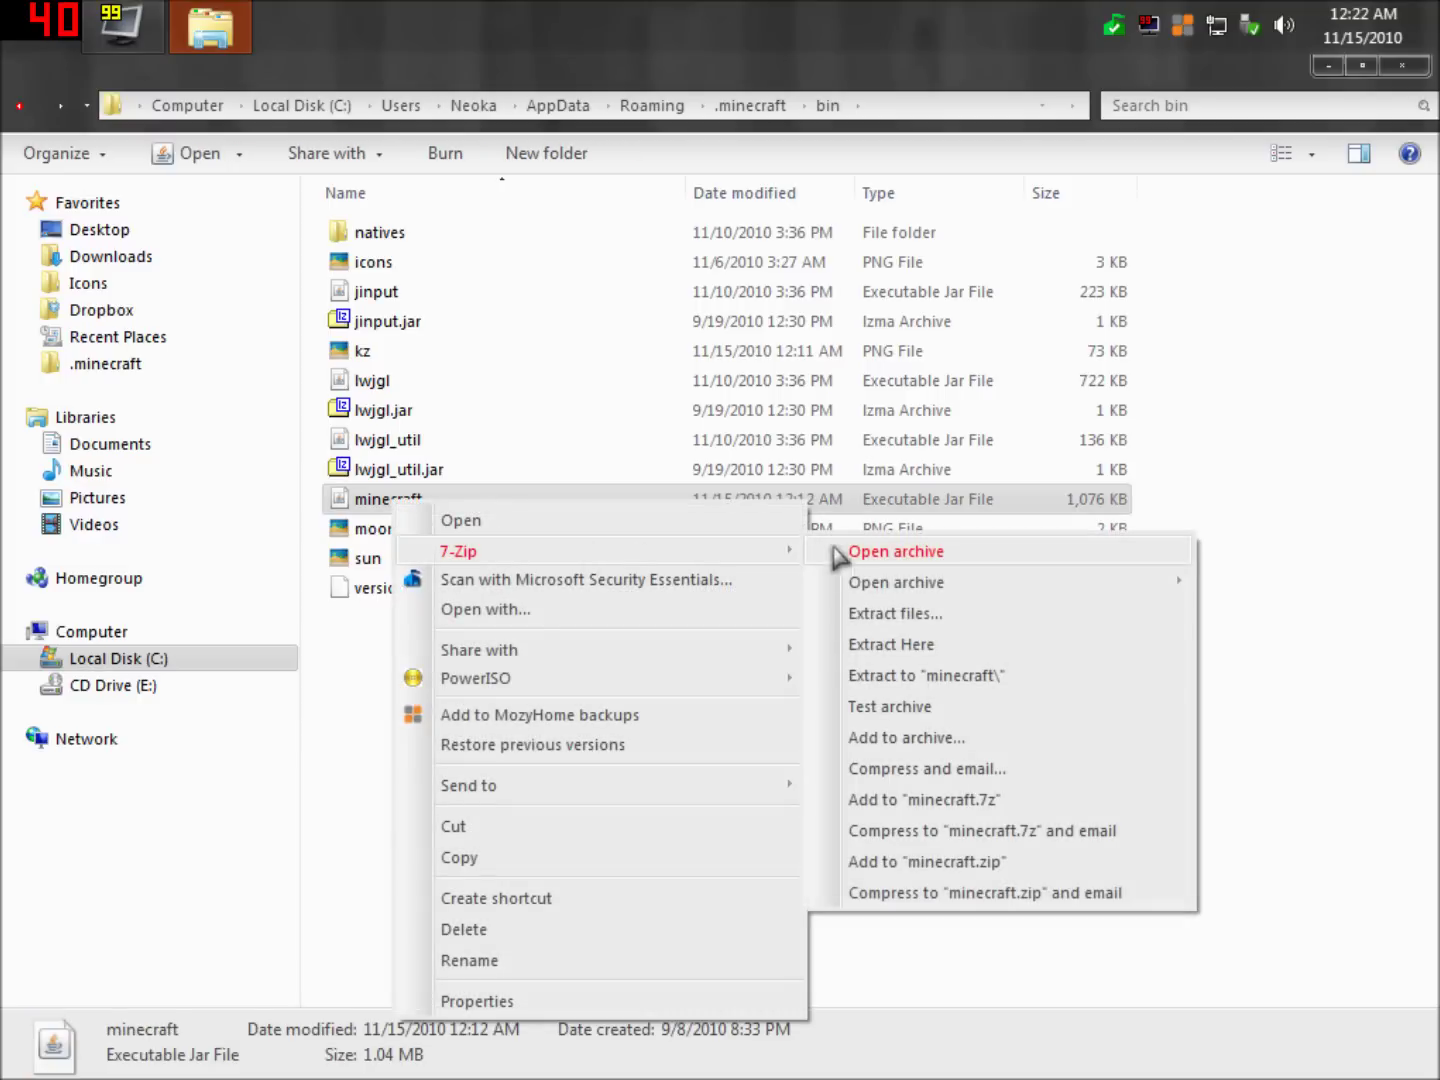
left_click(855, 572)
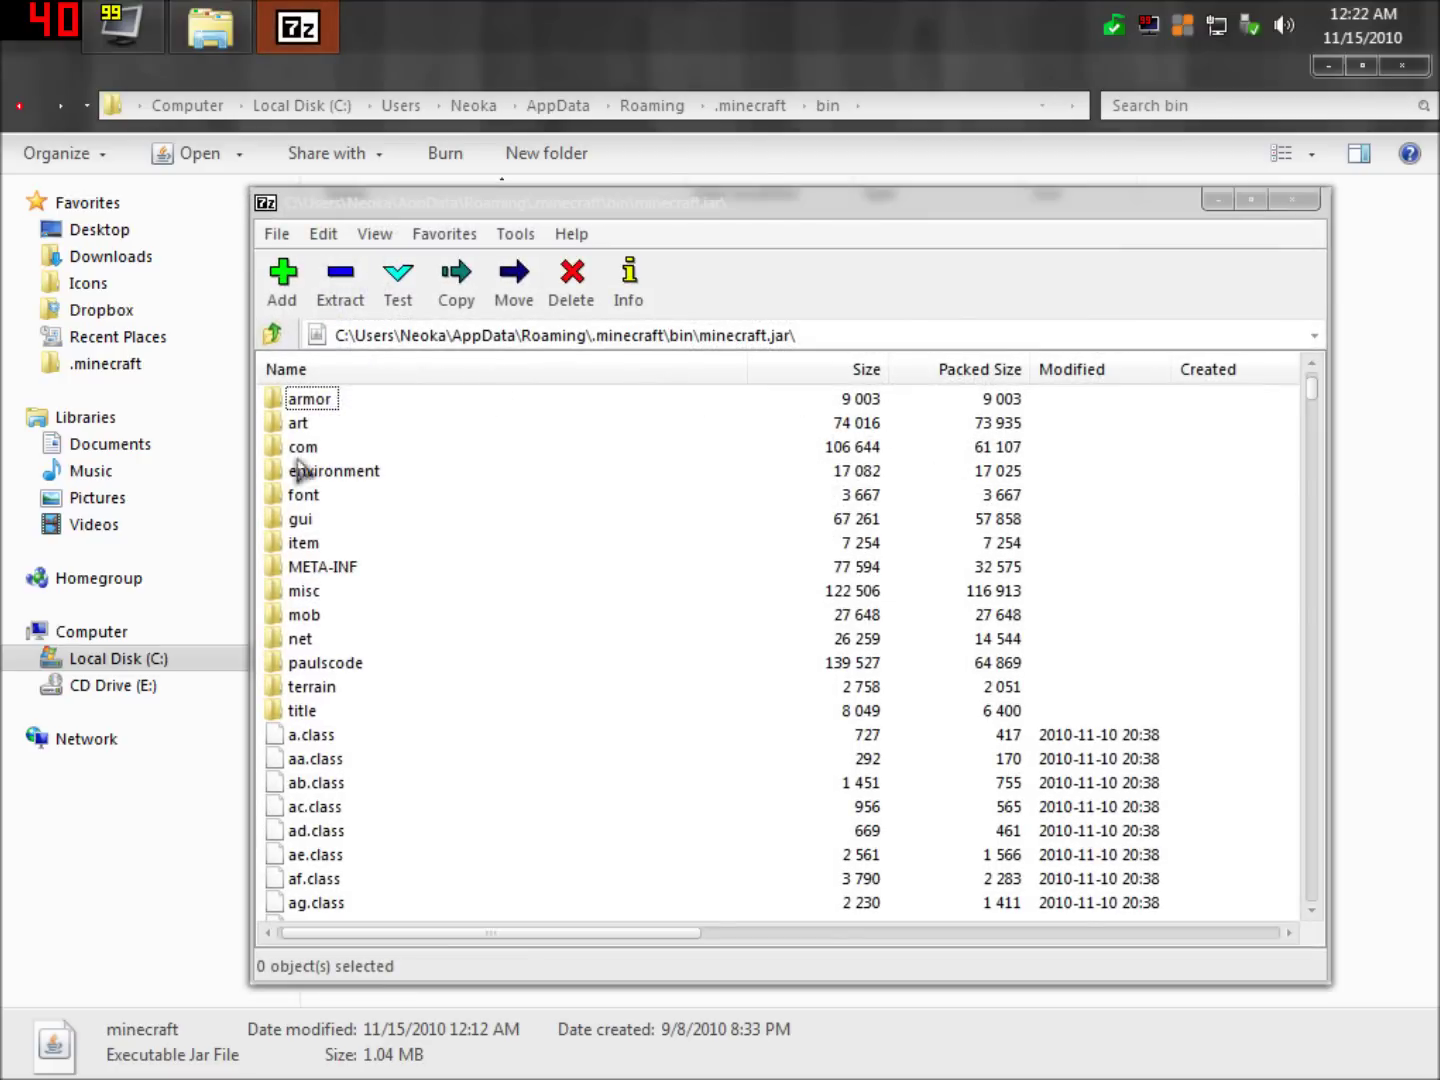
left_click(1250, 201)
Scroll through the archive's files and preview particles.png.
scroll(492, 428, "down", 6)
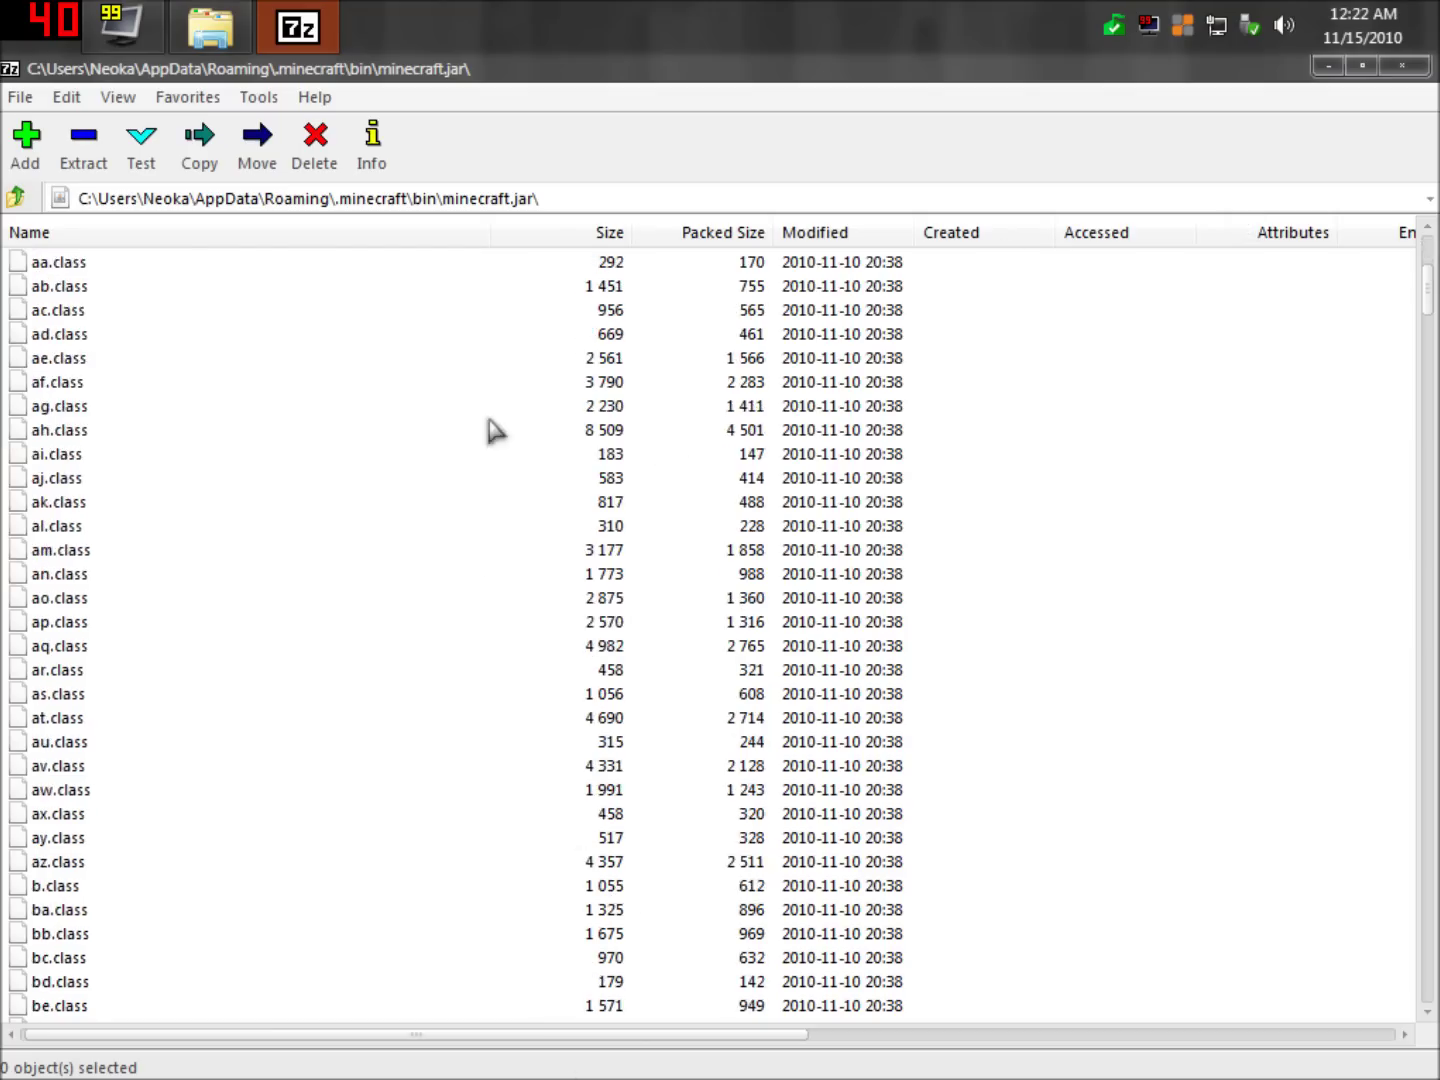
scroll(553, 765, "up", 6)
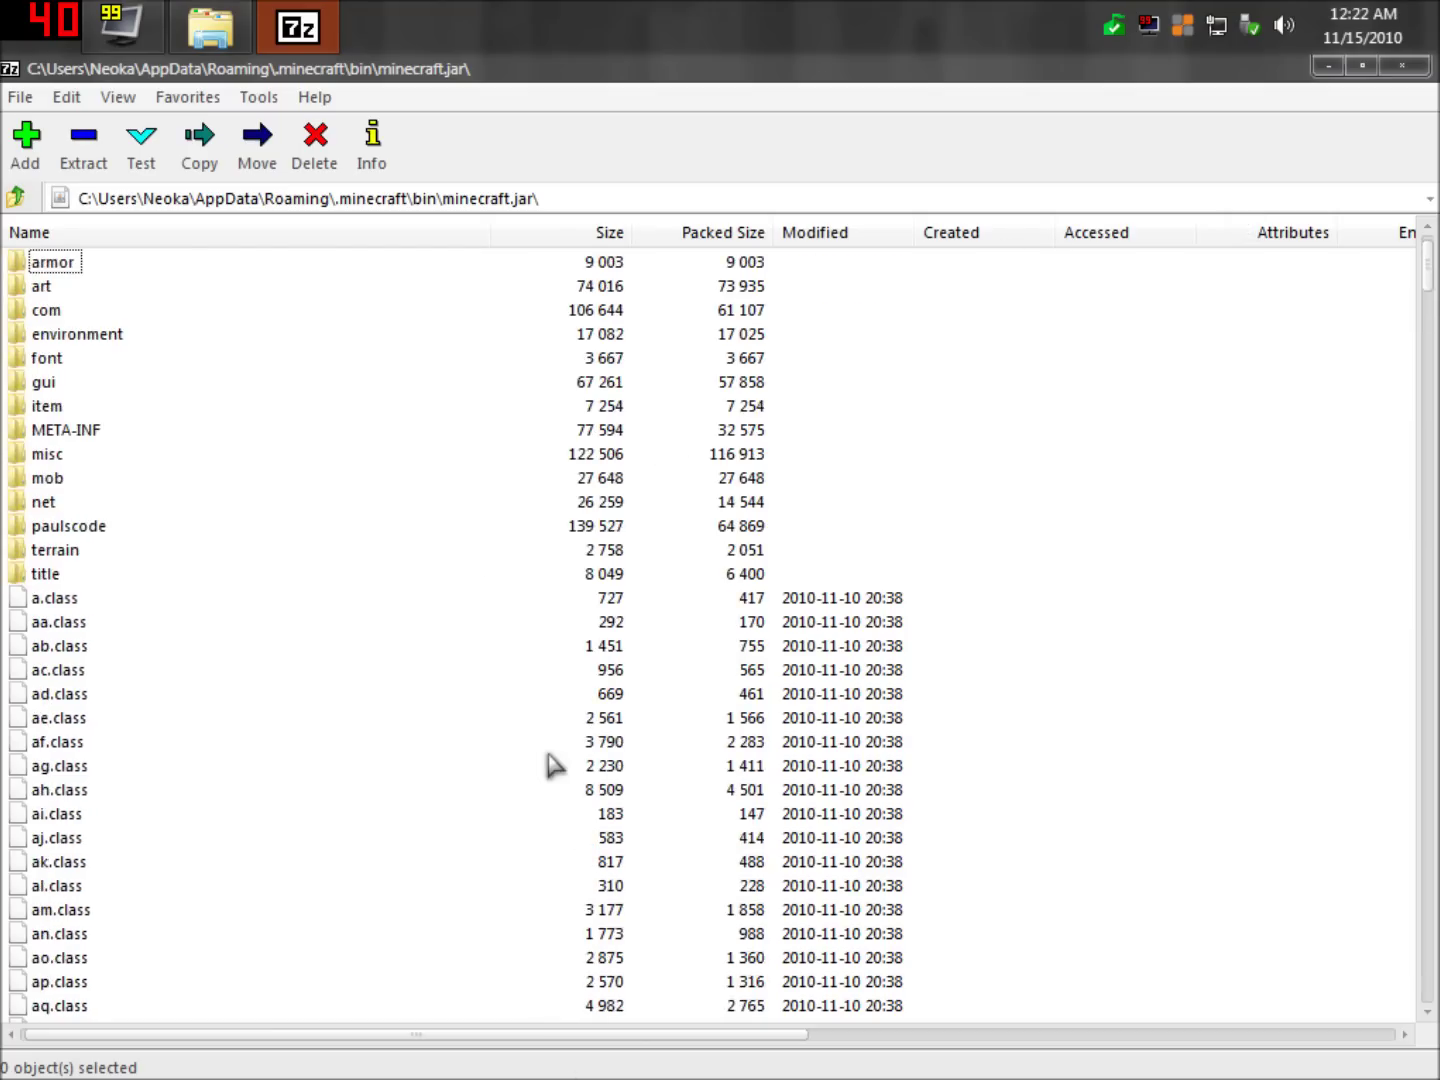
scroll(553, 762, "down", 5)
scroll(553, 762, "up", 5)
scroll(209, 593, "down", 20)
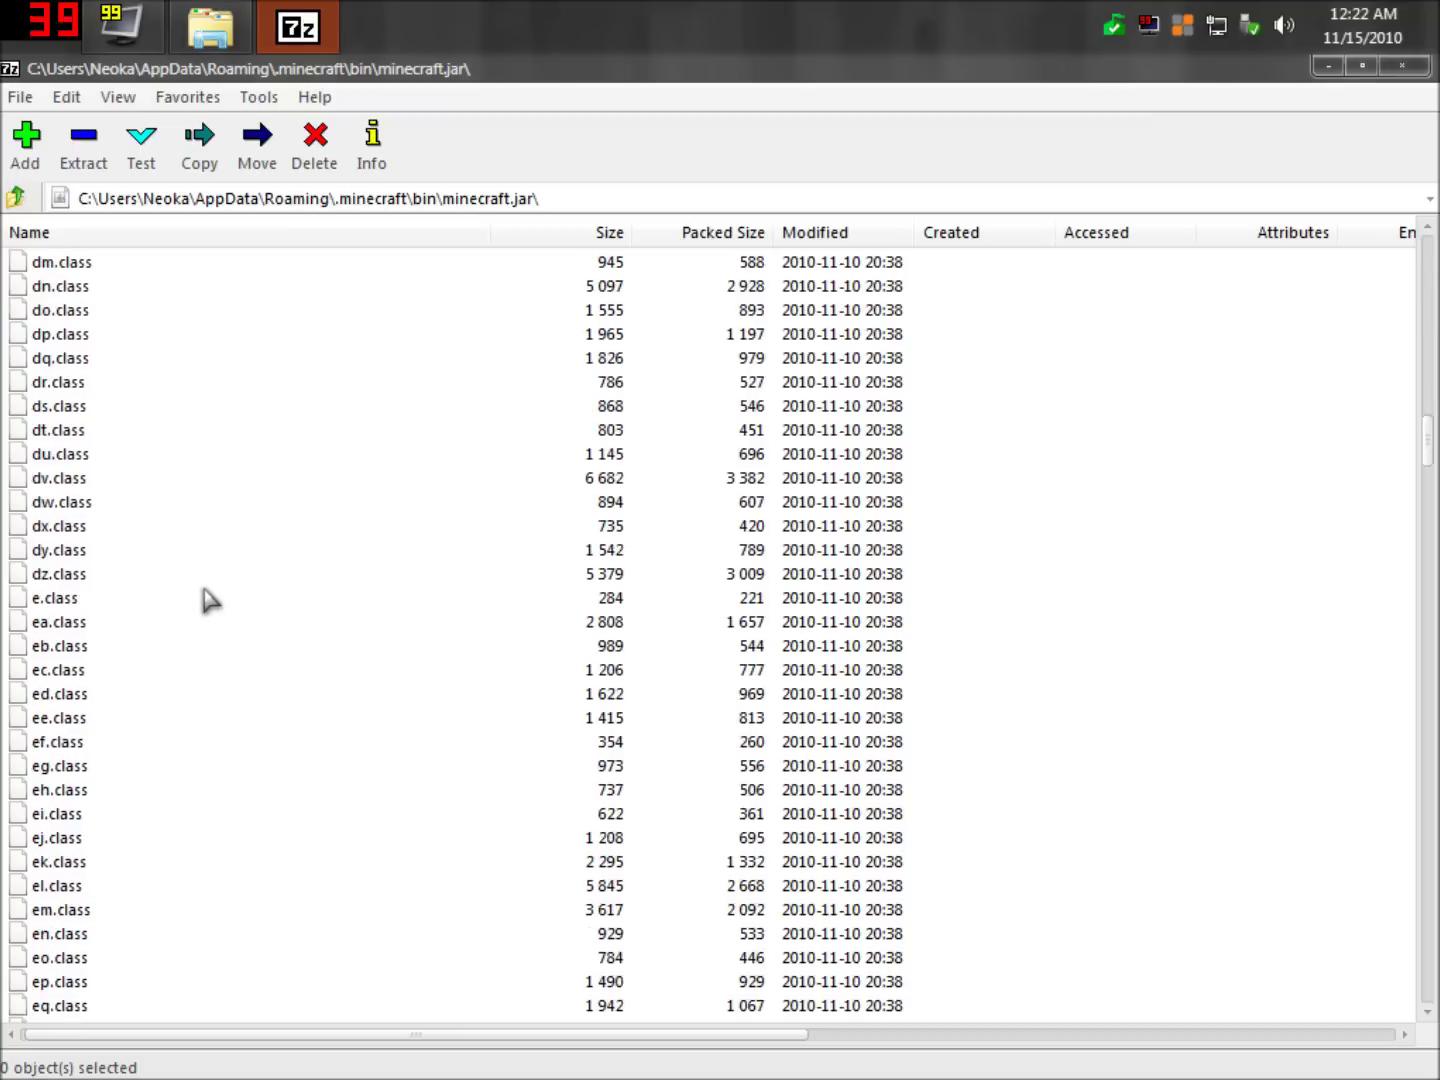
scroll(205, 592, "down", 20)
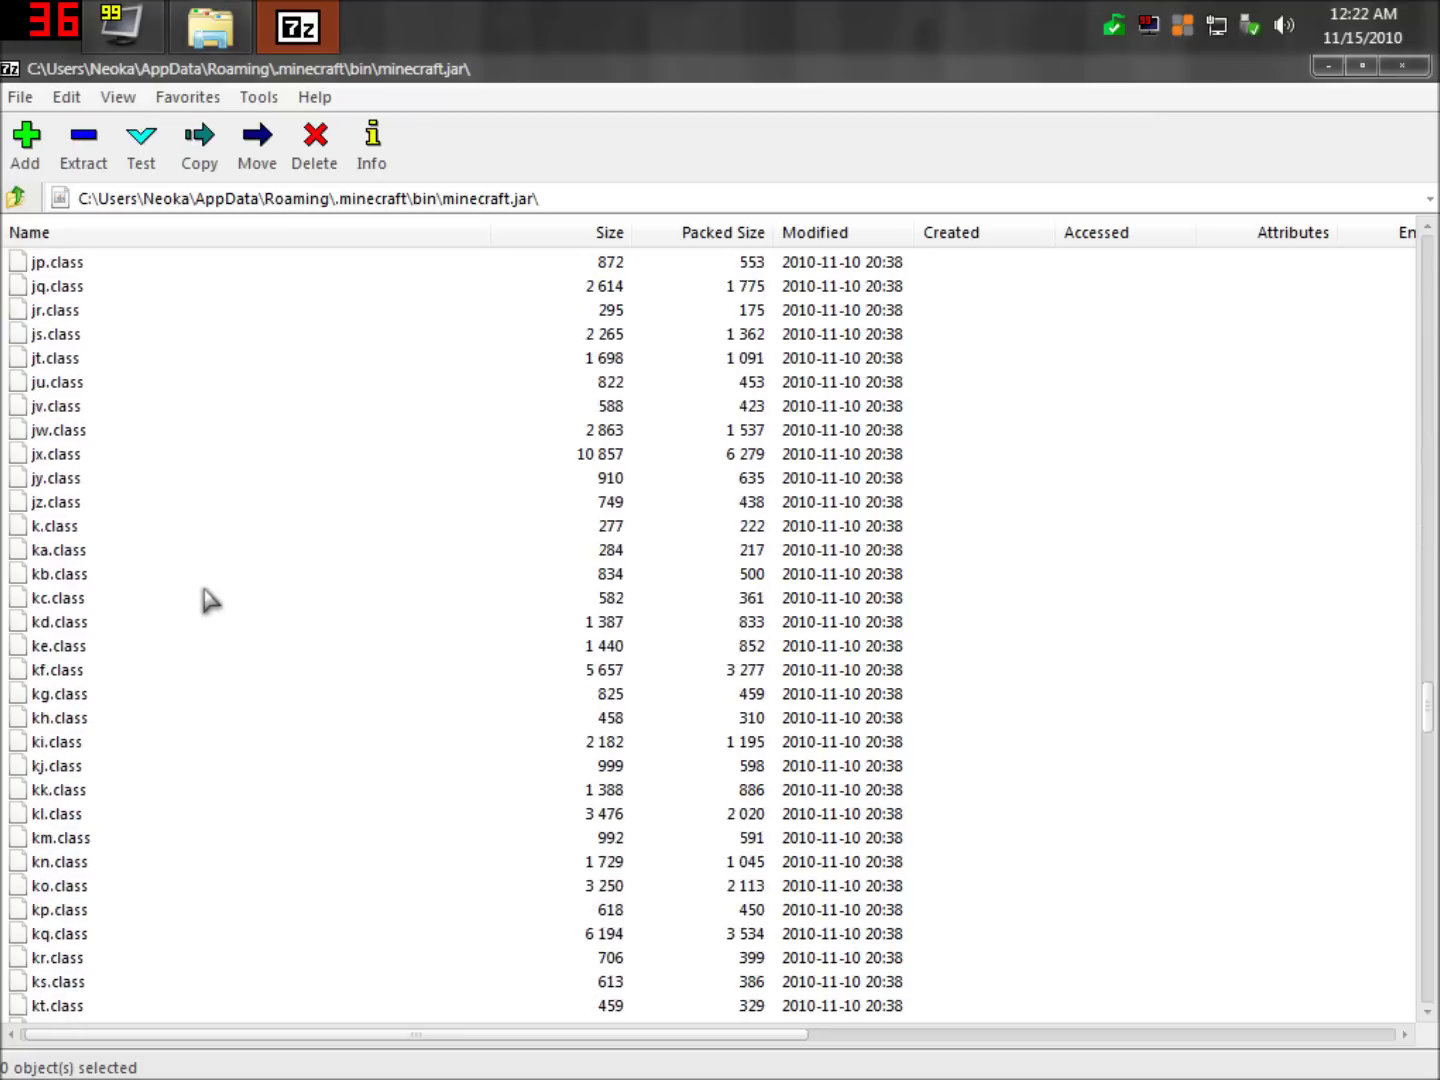
scroll(205, 592, "down", 20)
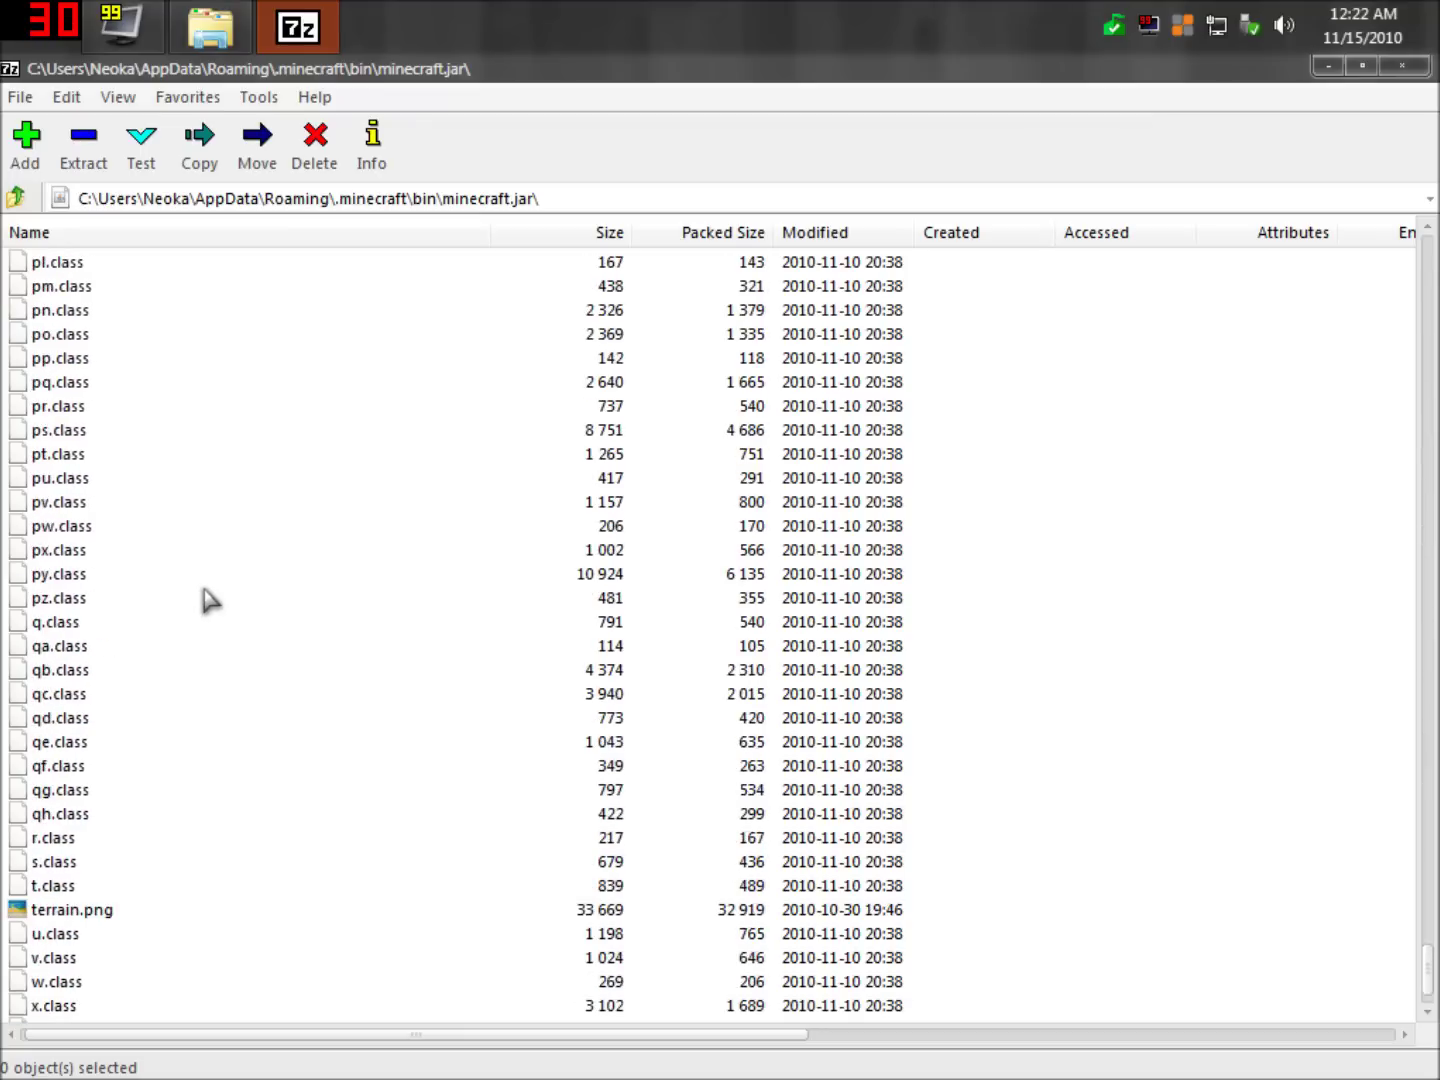
double_click(101, 362)
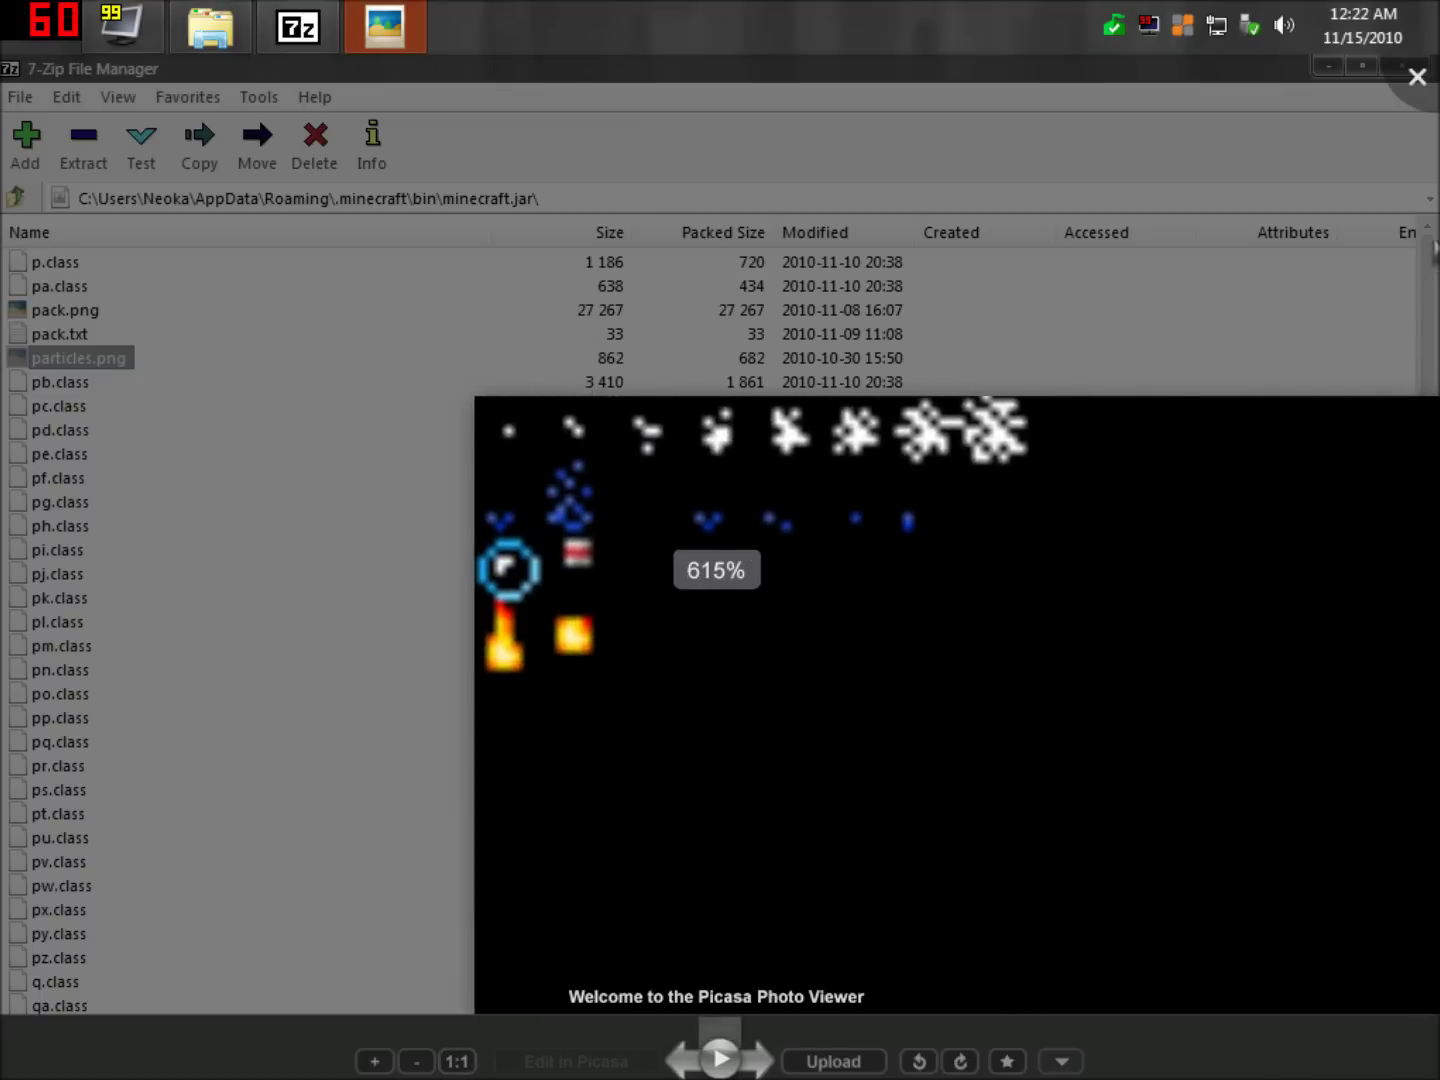
left_click(1417, 77)
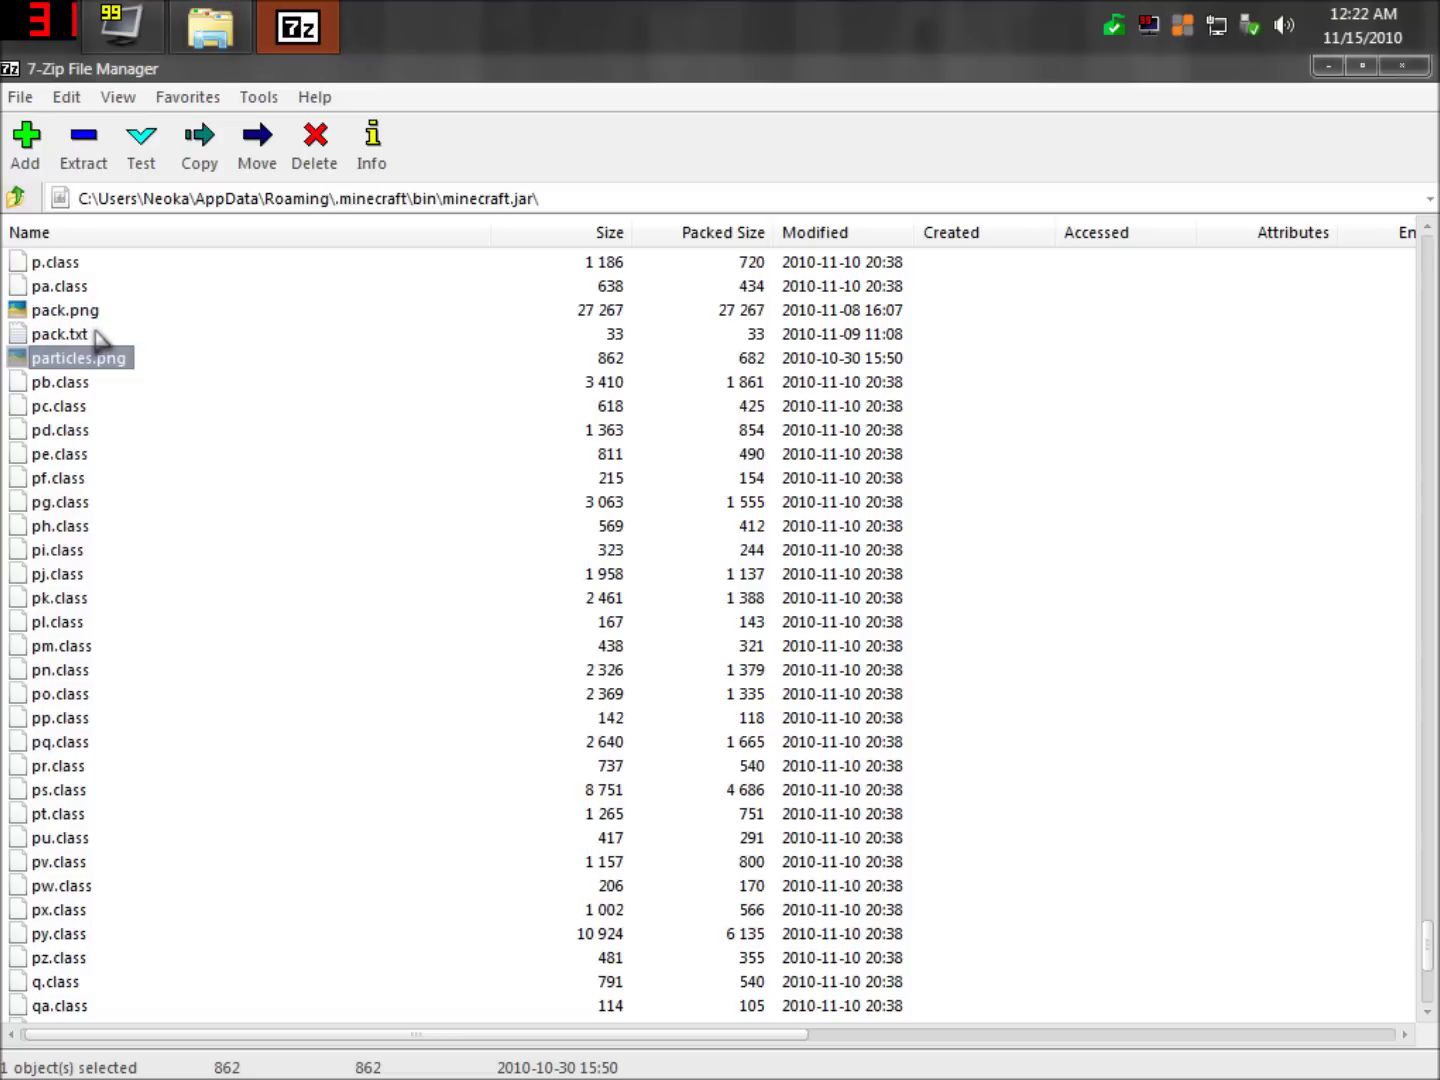
left_click(65, 311)
double_click(65, 311)
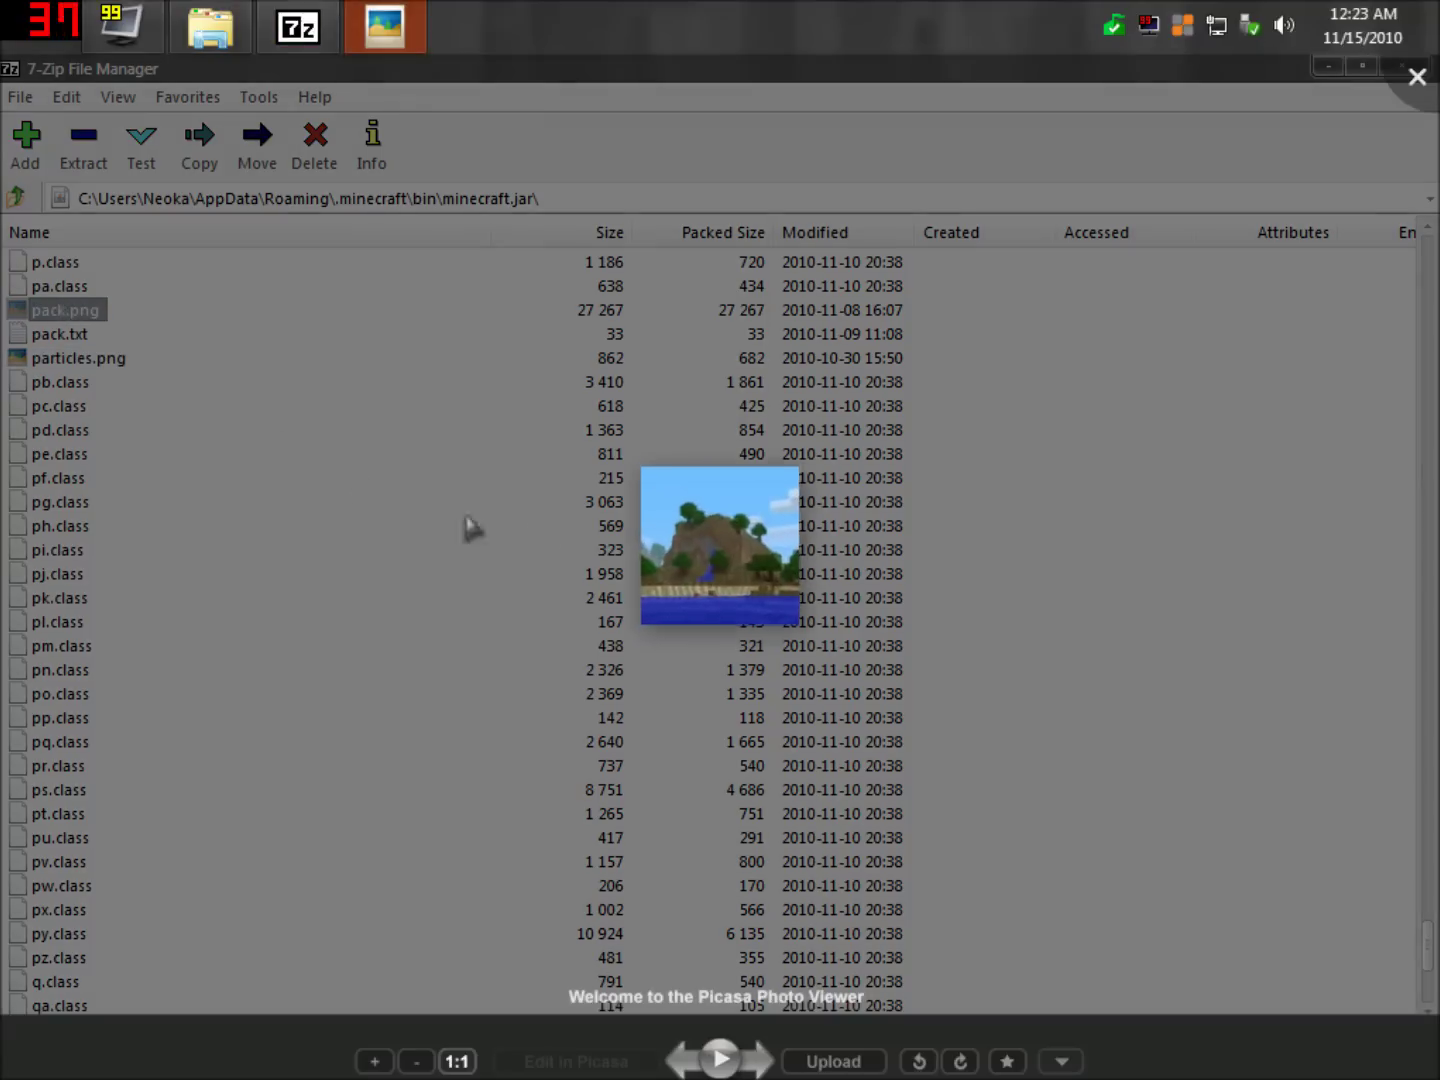
left_click(1417, 77)
scroll(40, 778, "down", 5)
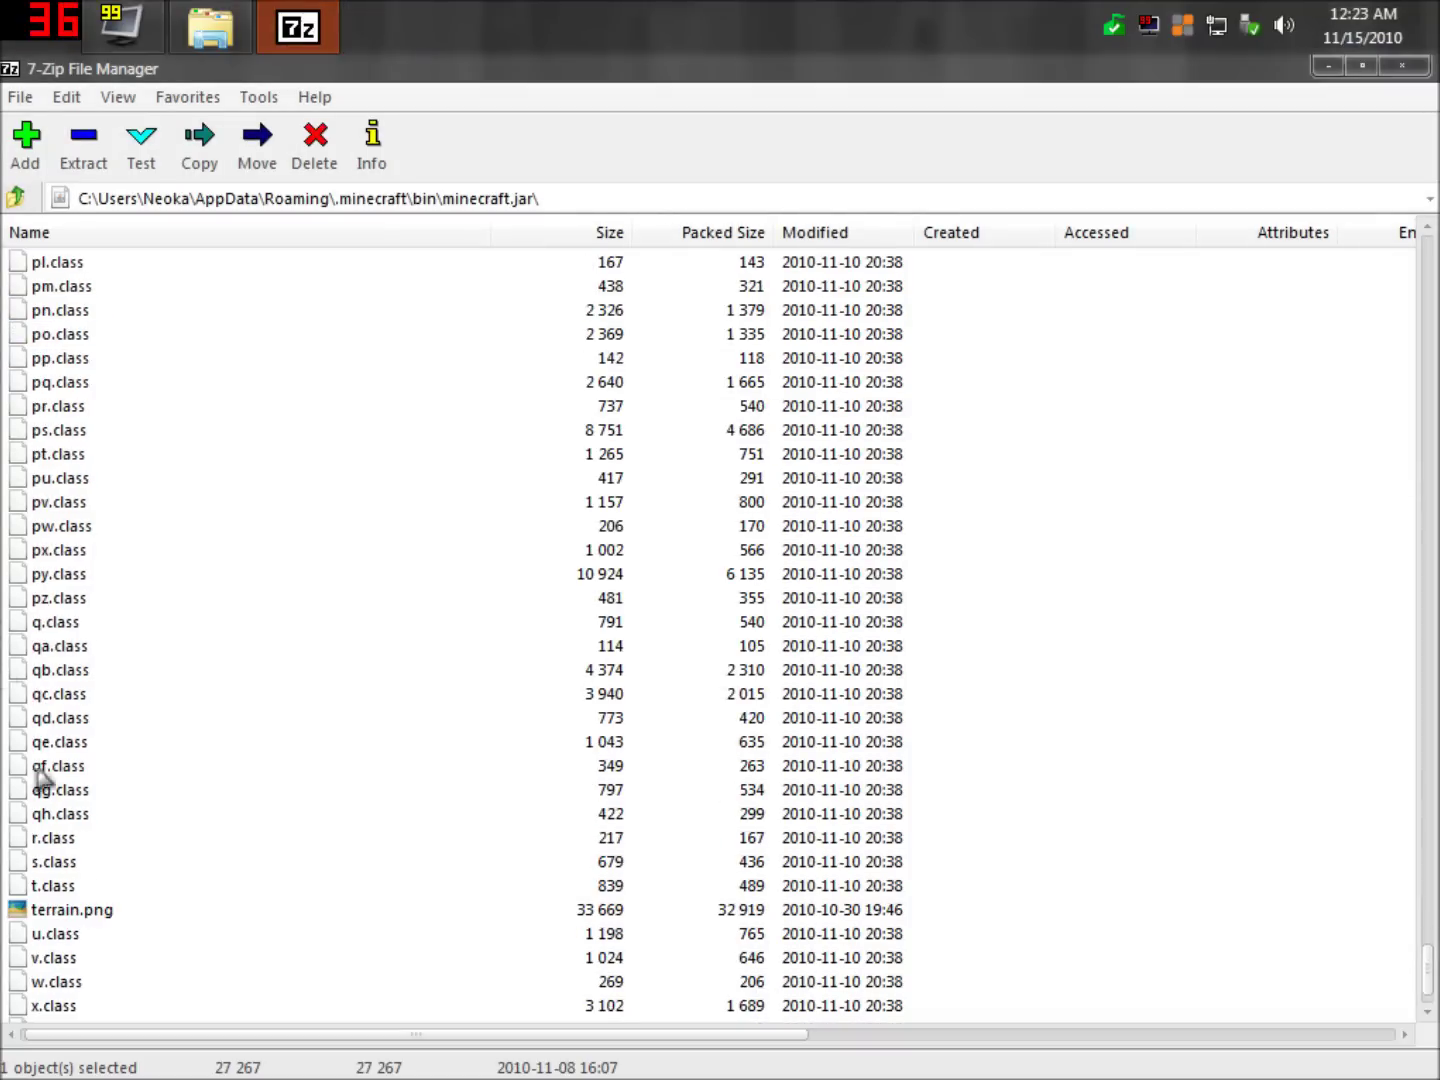
double_click(72, 910)
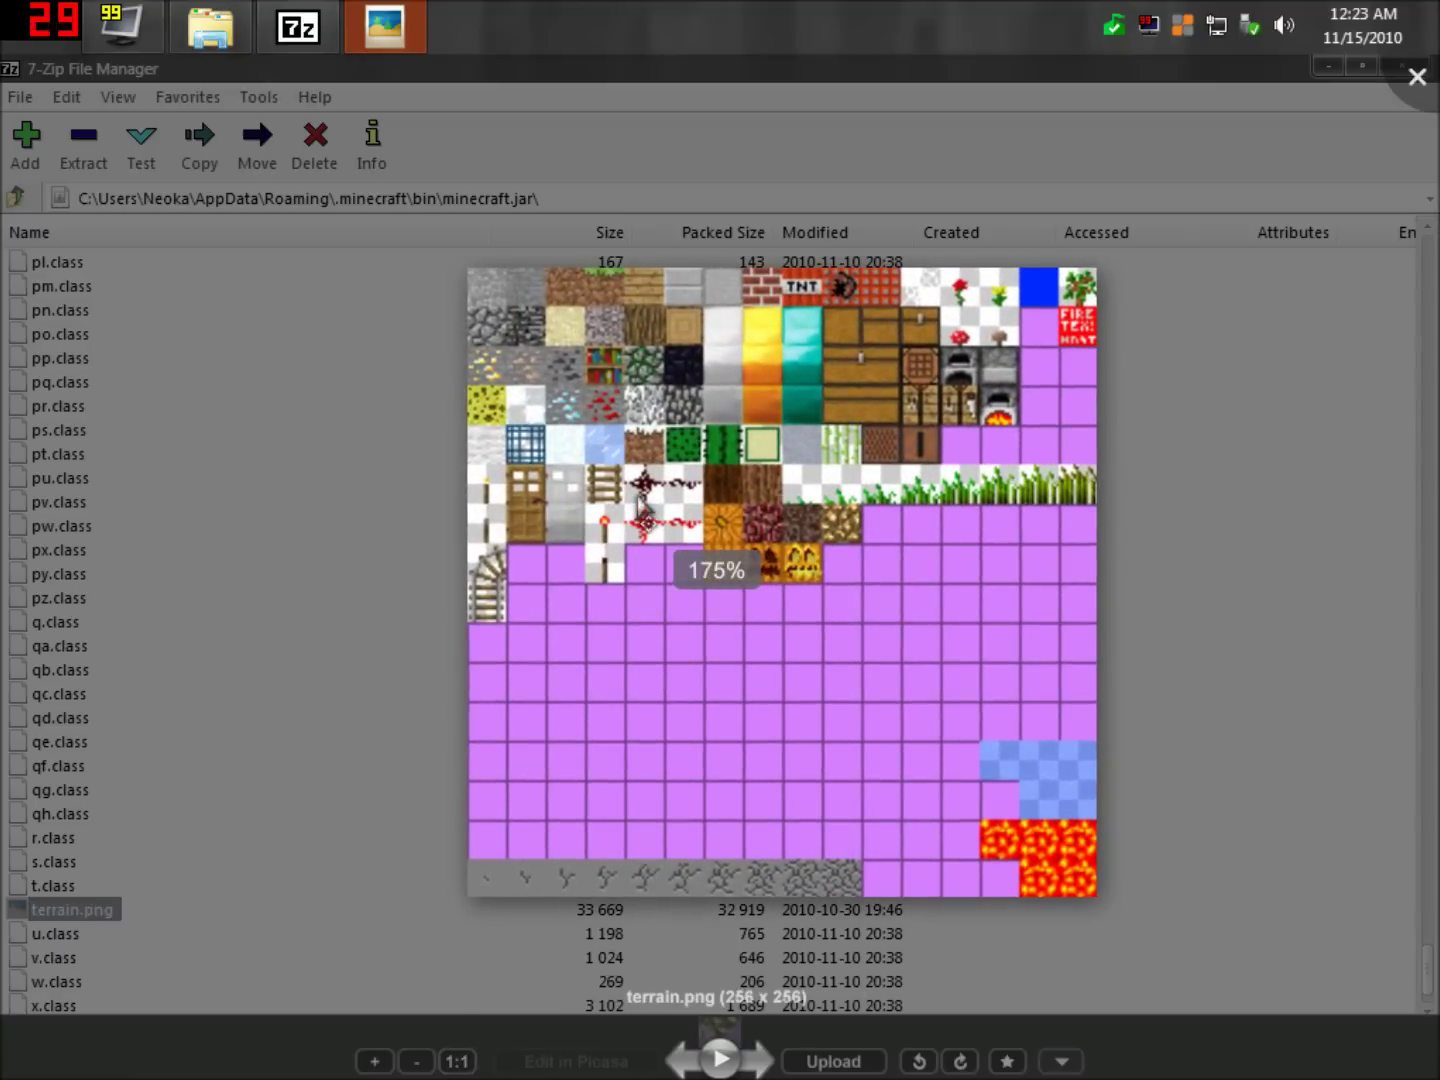
scroll(640, 506, "up", 3)
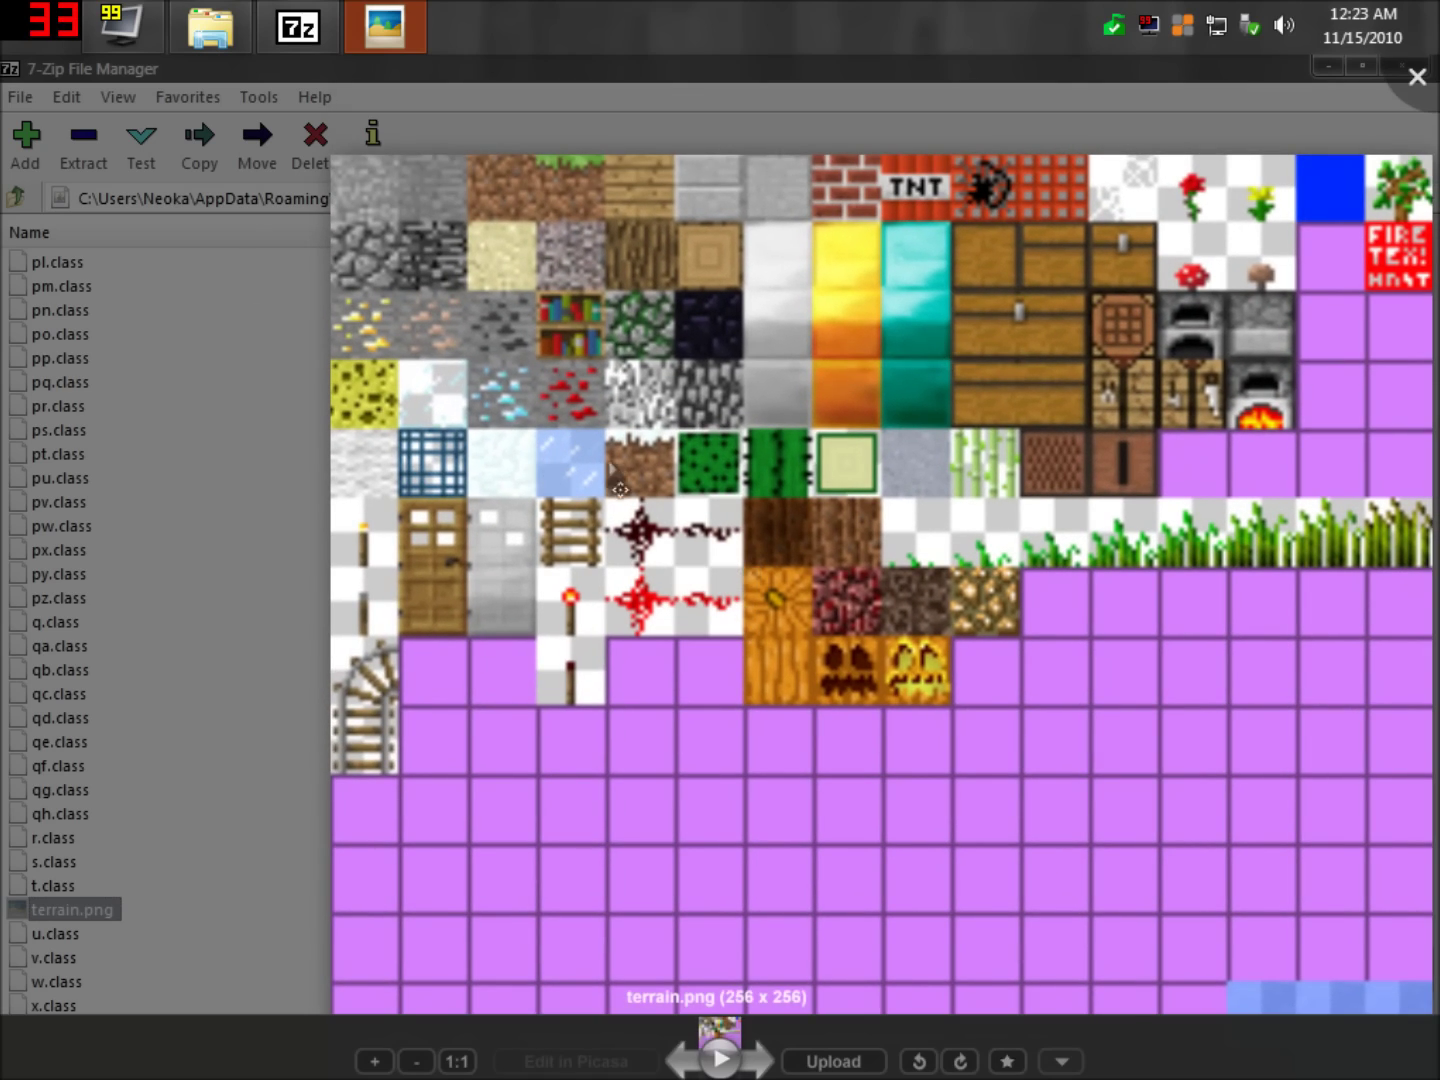
scroll(610, 455, "up", 4)
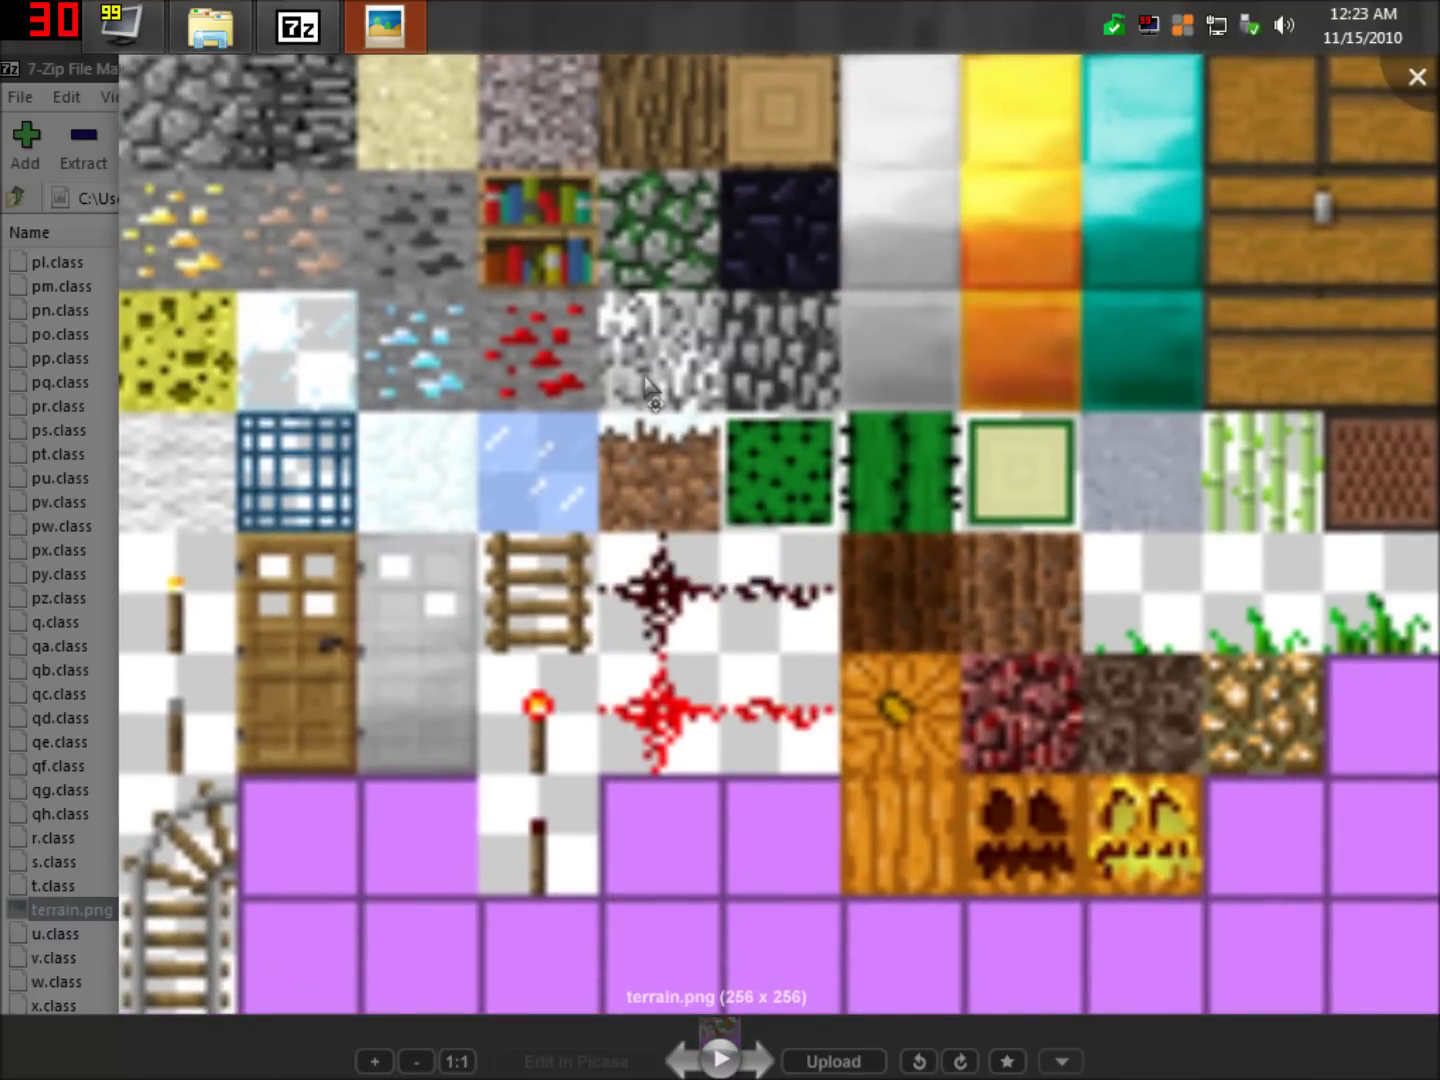
scroll(685, 450, "down", 4)
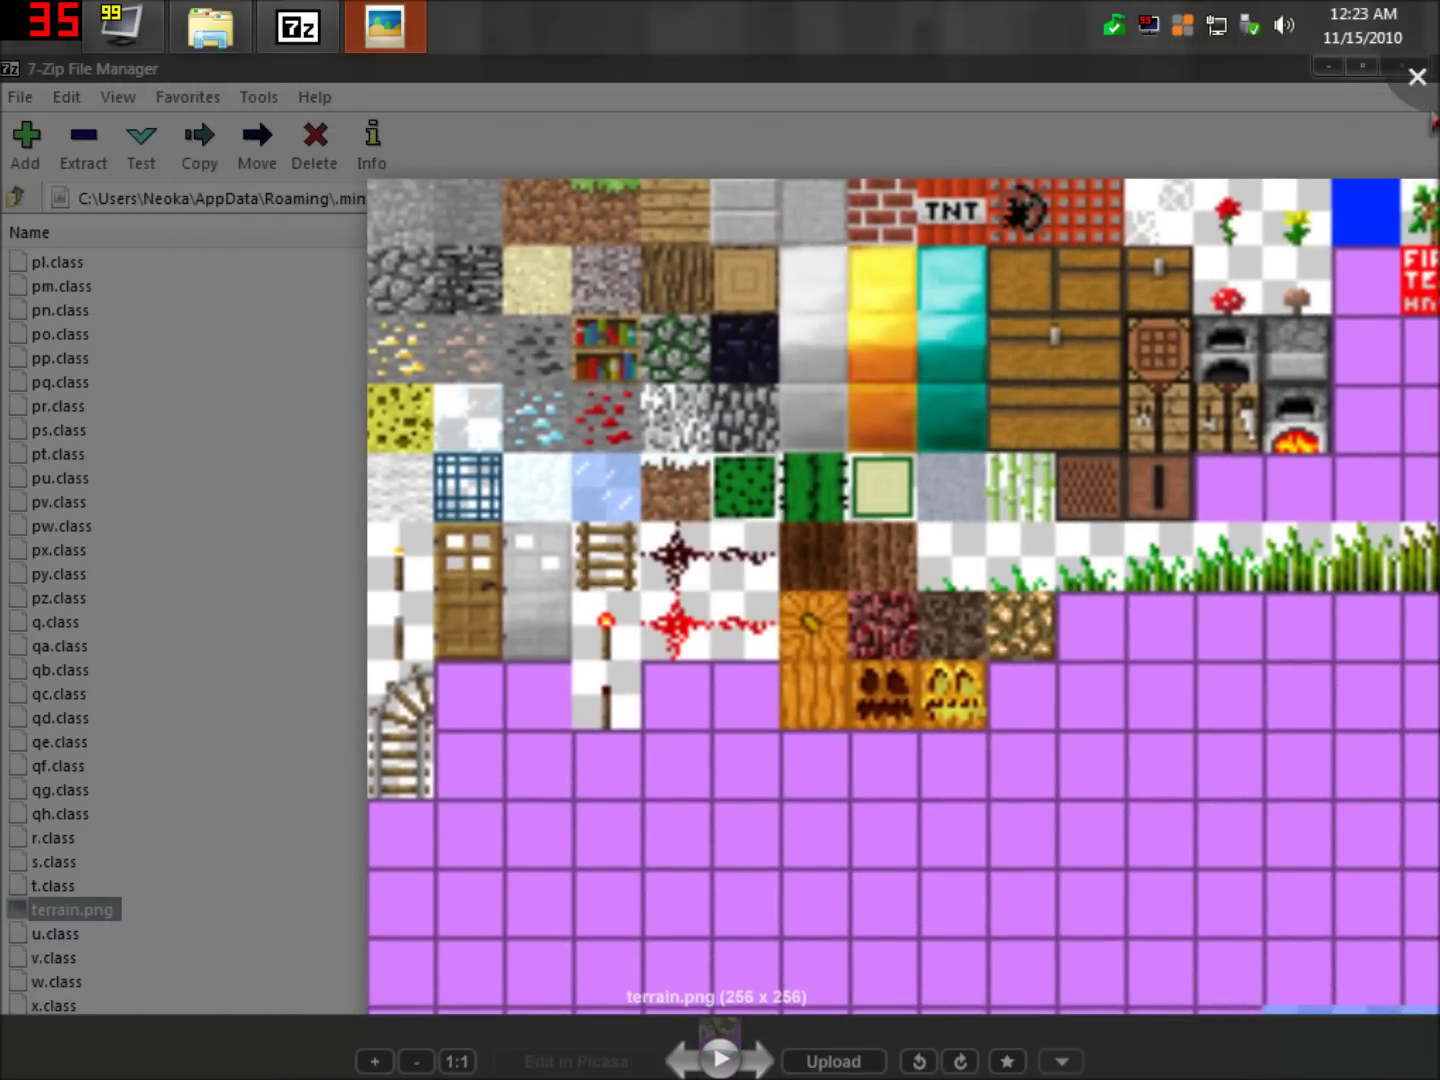
left_click(1417, 77)
scroll(352, 631, "up", 20)
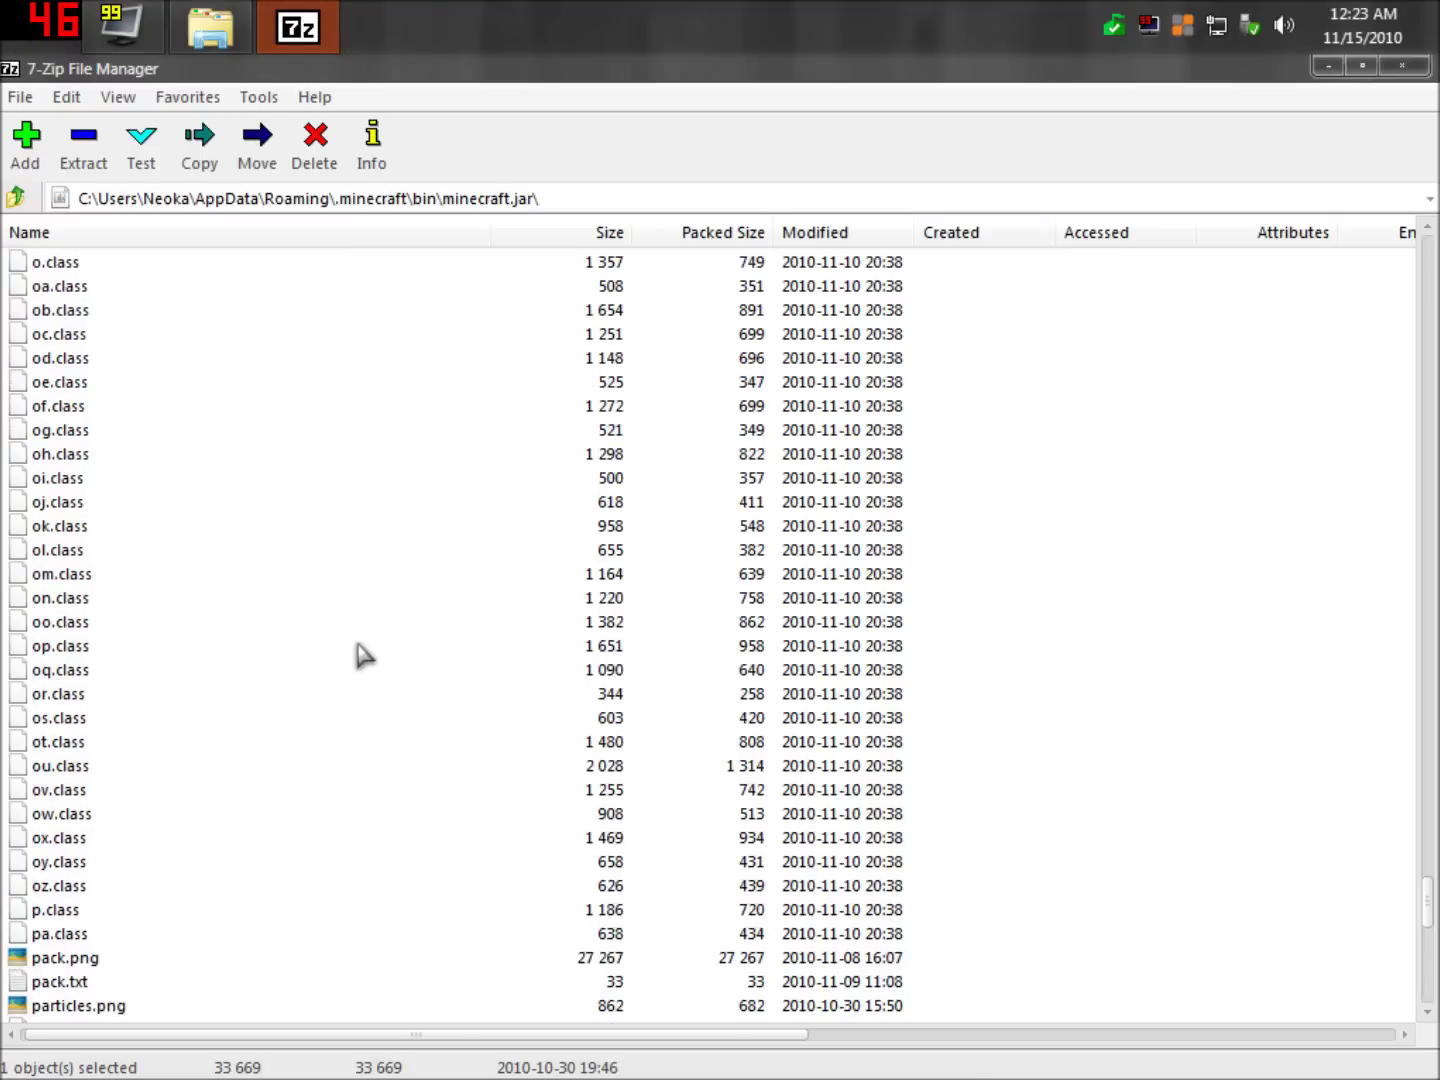
Scroll to the top of minecraft.jar and open the art folder containing kz.png.
scroll(356, 643, "up", 20)
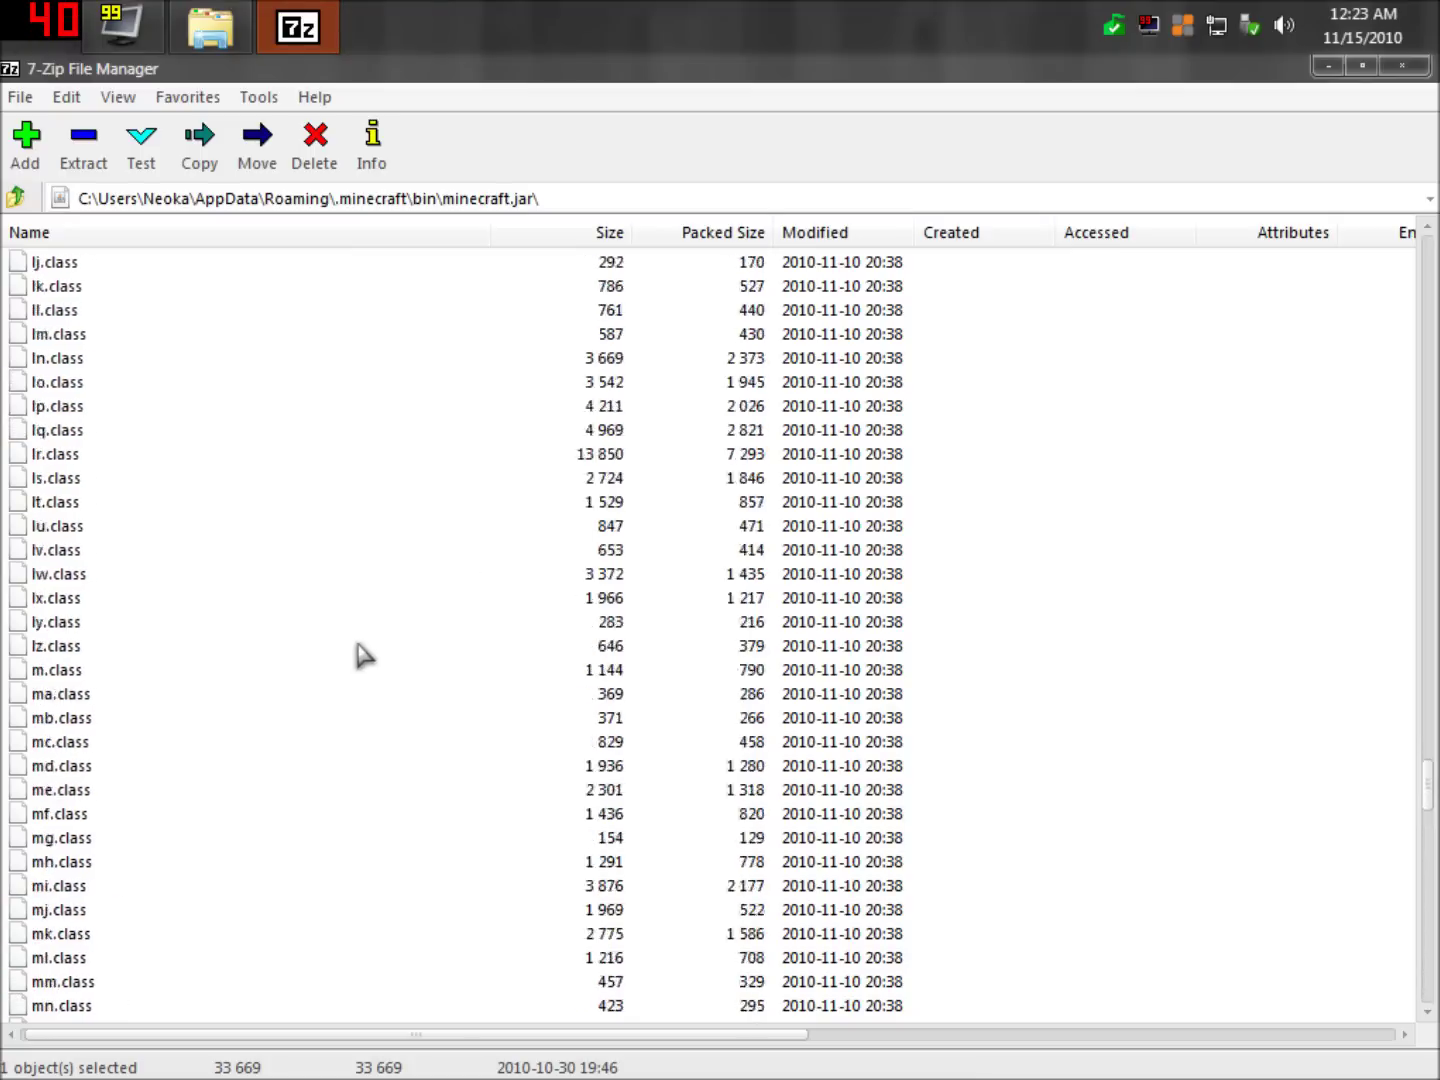
scroll(356, 643, "up", 20)
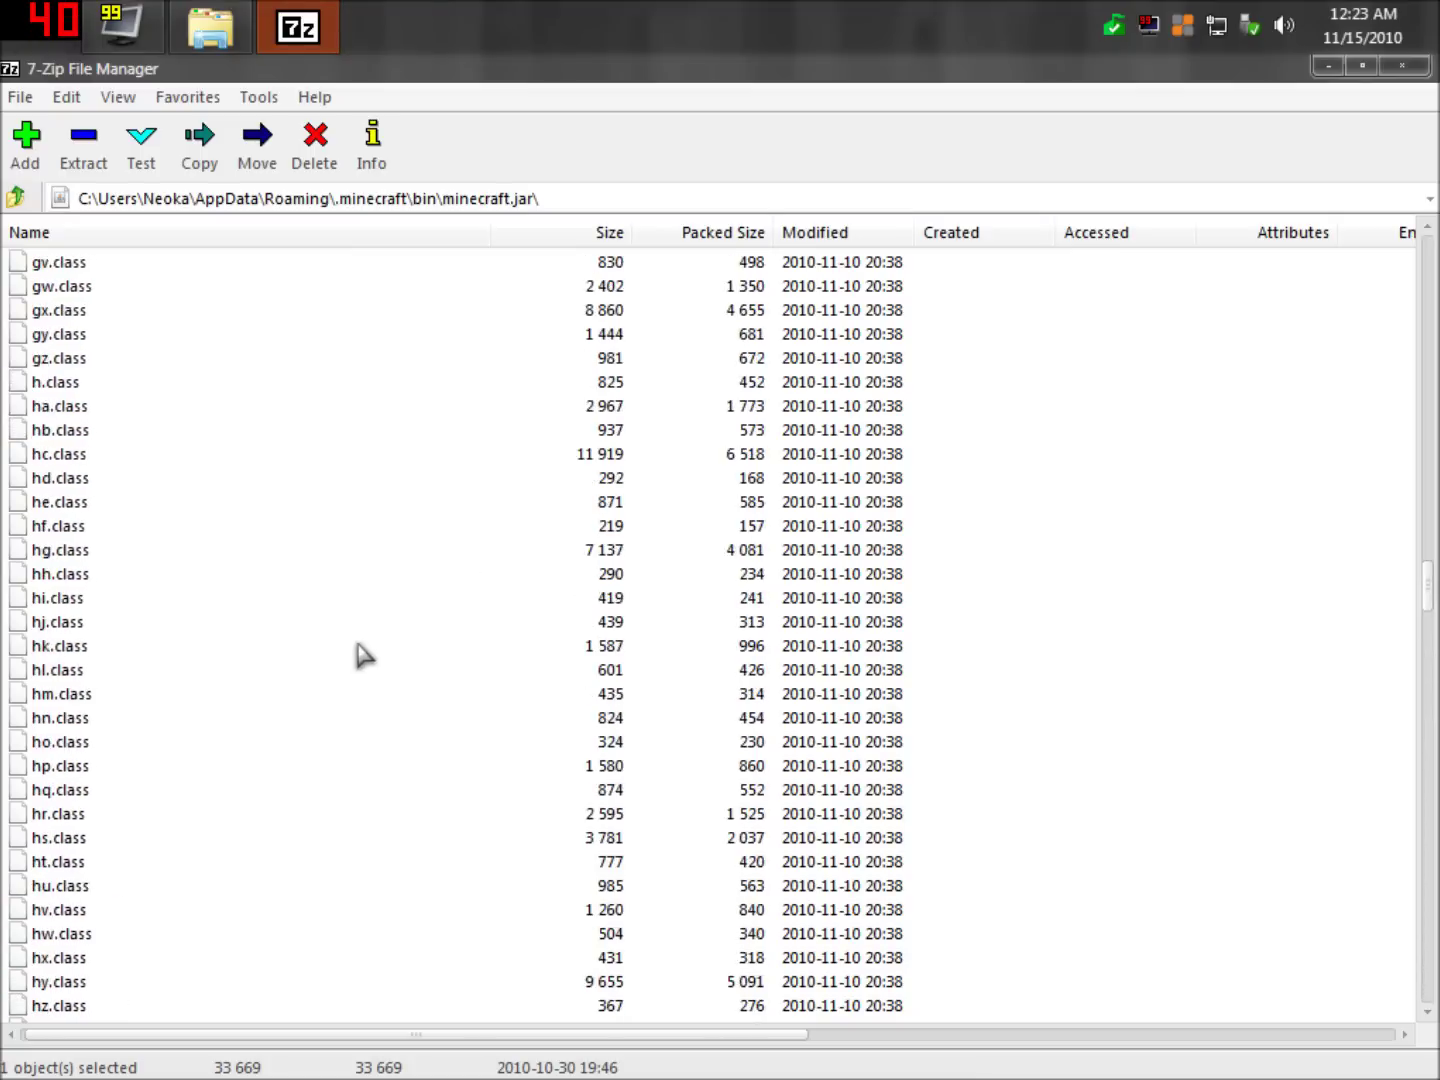
scroll(357, 645, "up", 20)
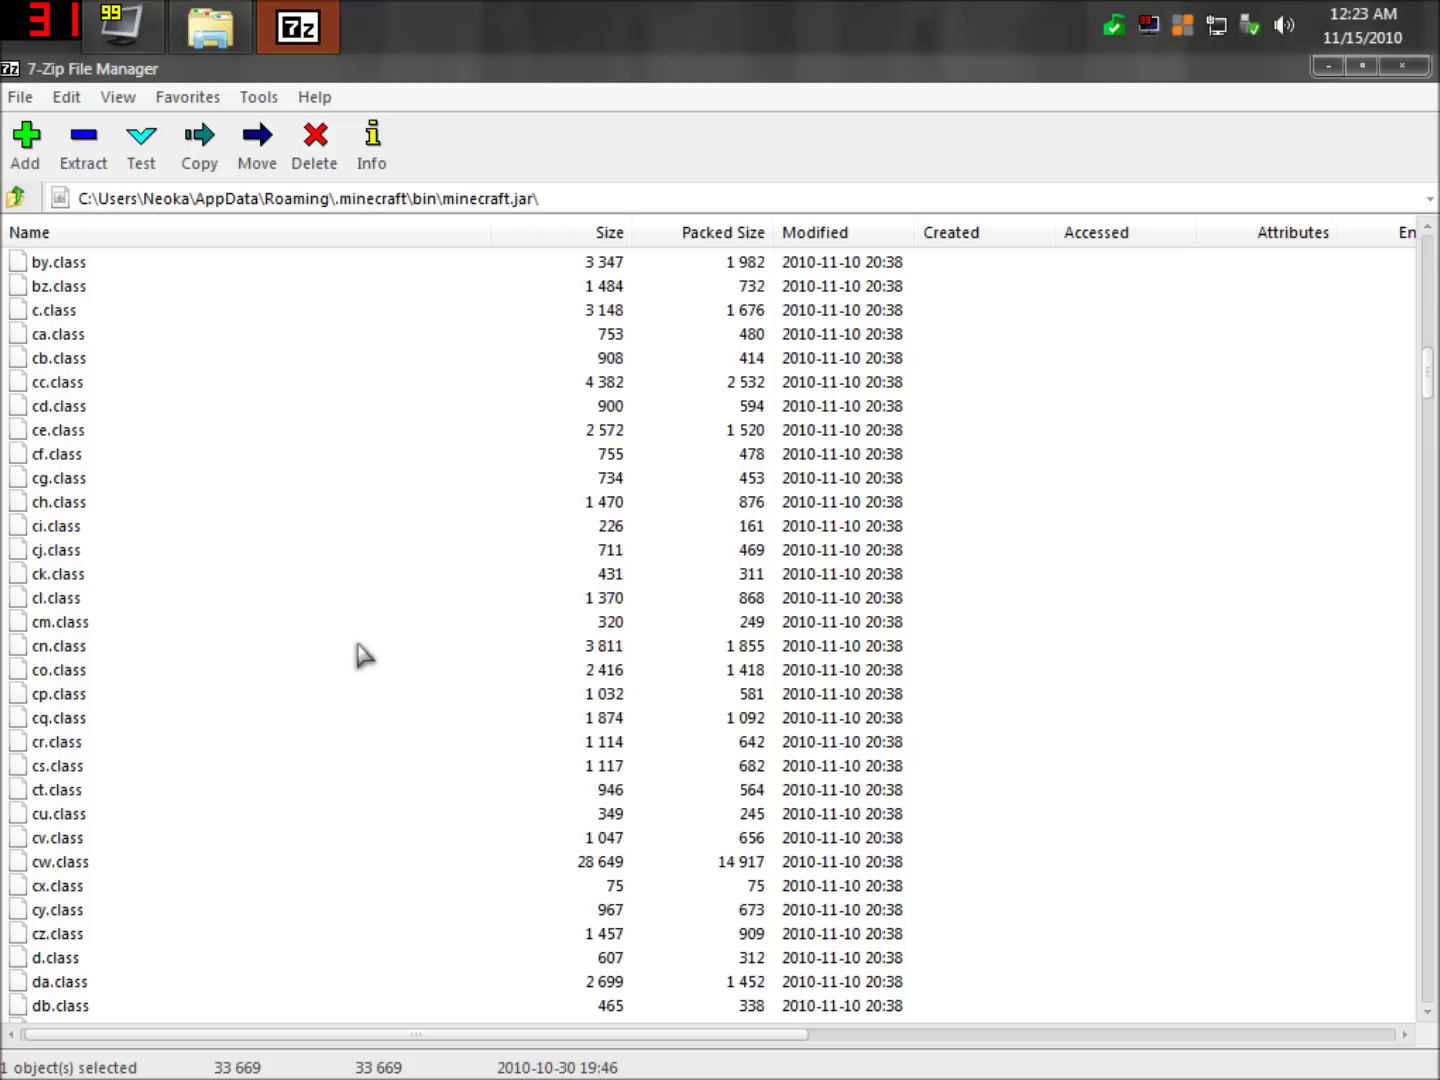
scroll(357, 645, "up", 1)
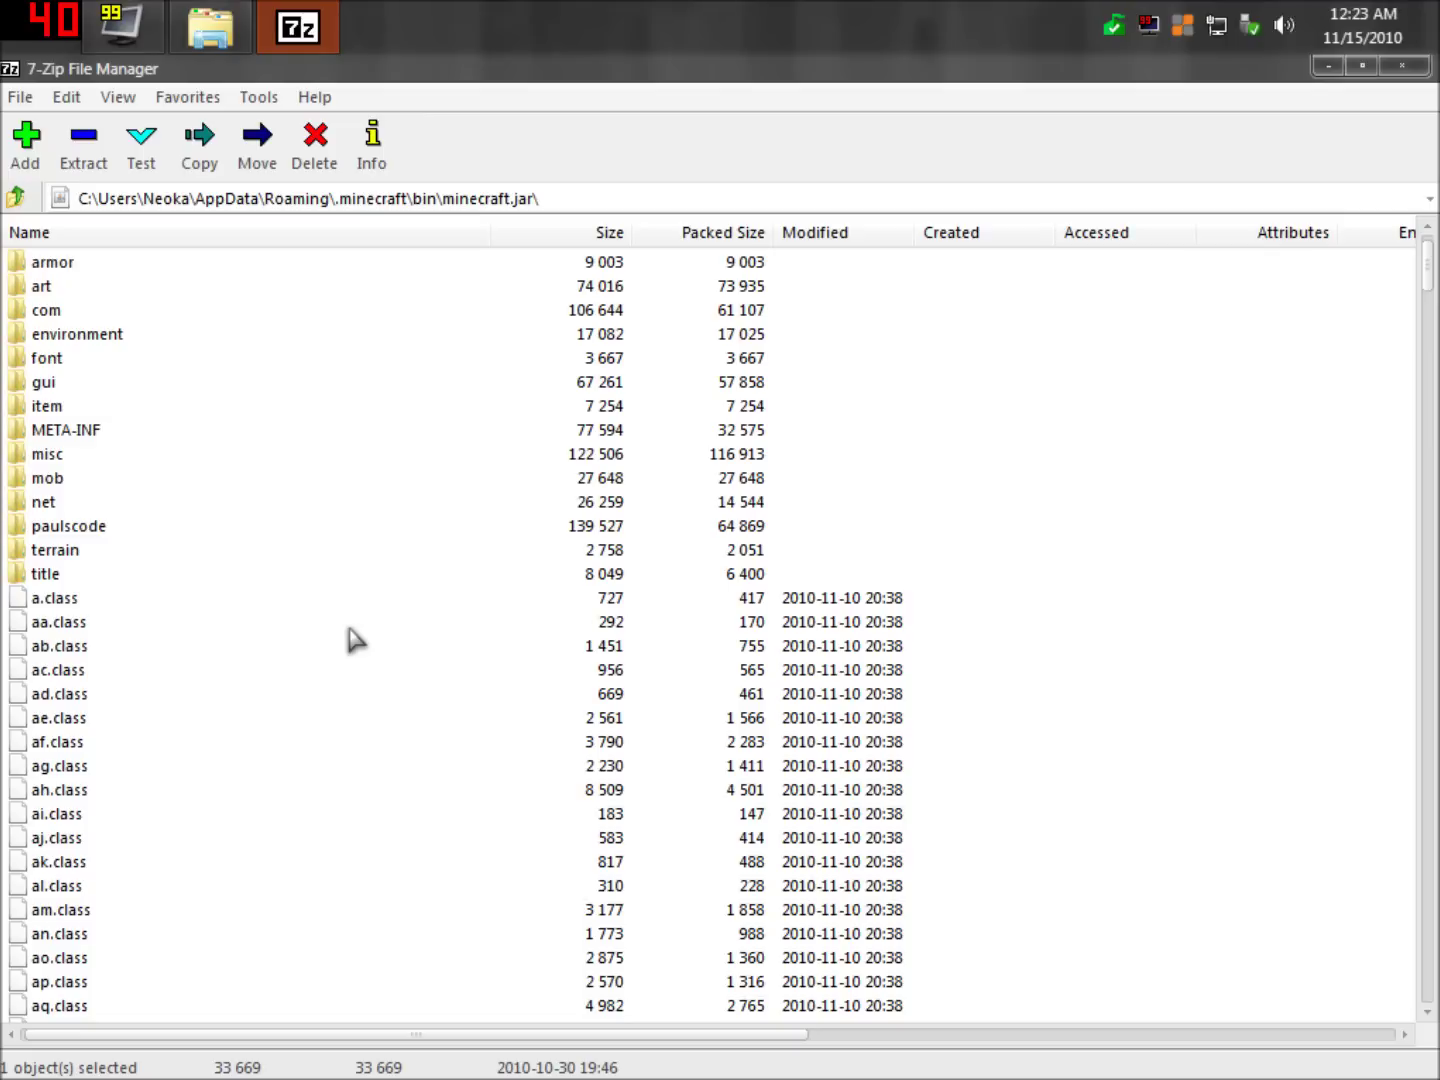
double_click(52, 286)
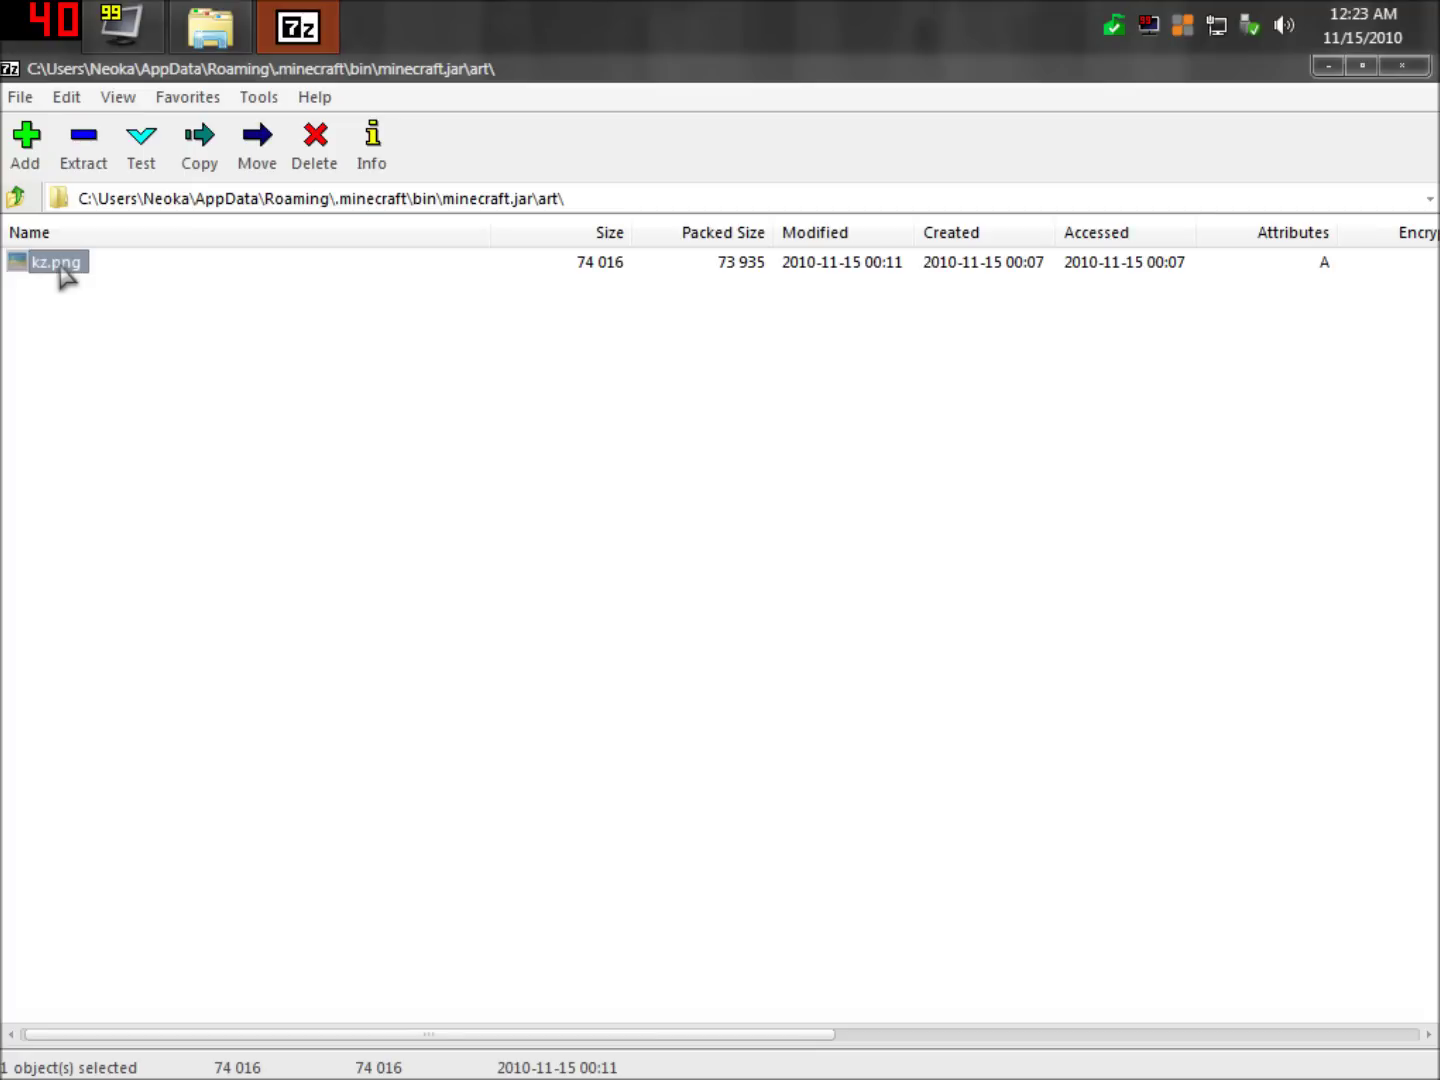
right_click(62, 270)
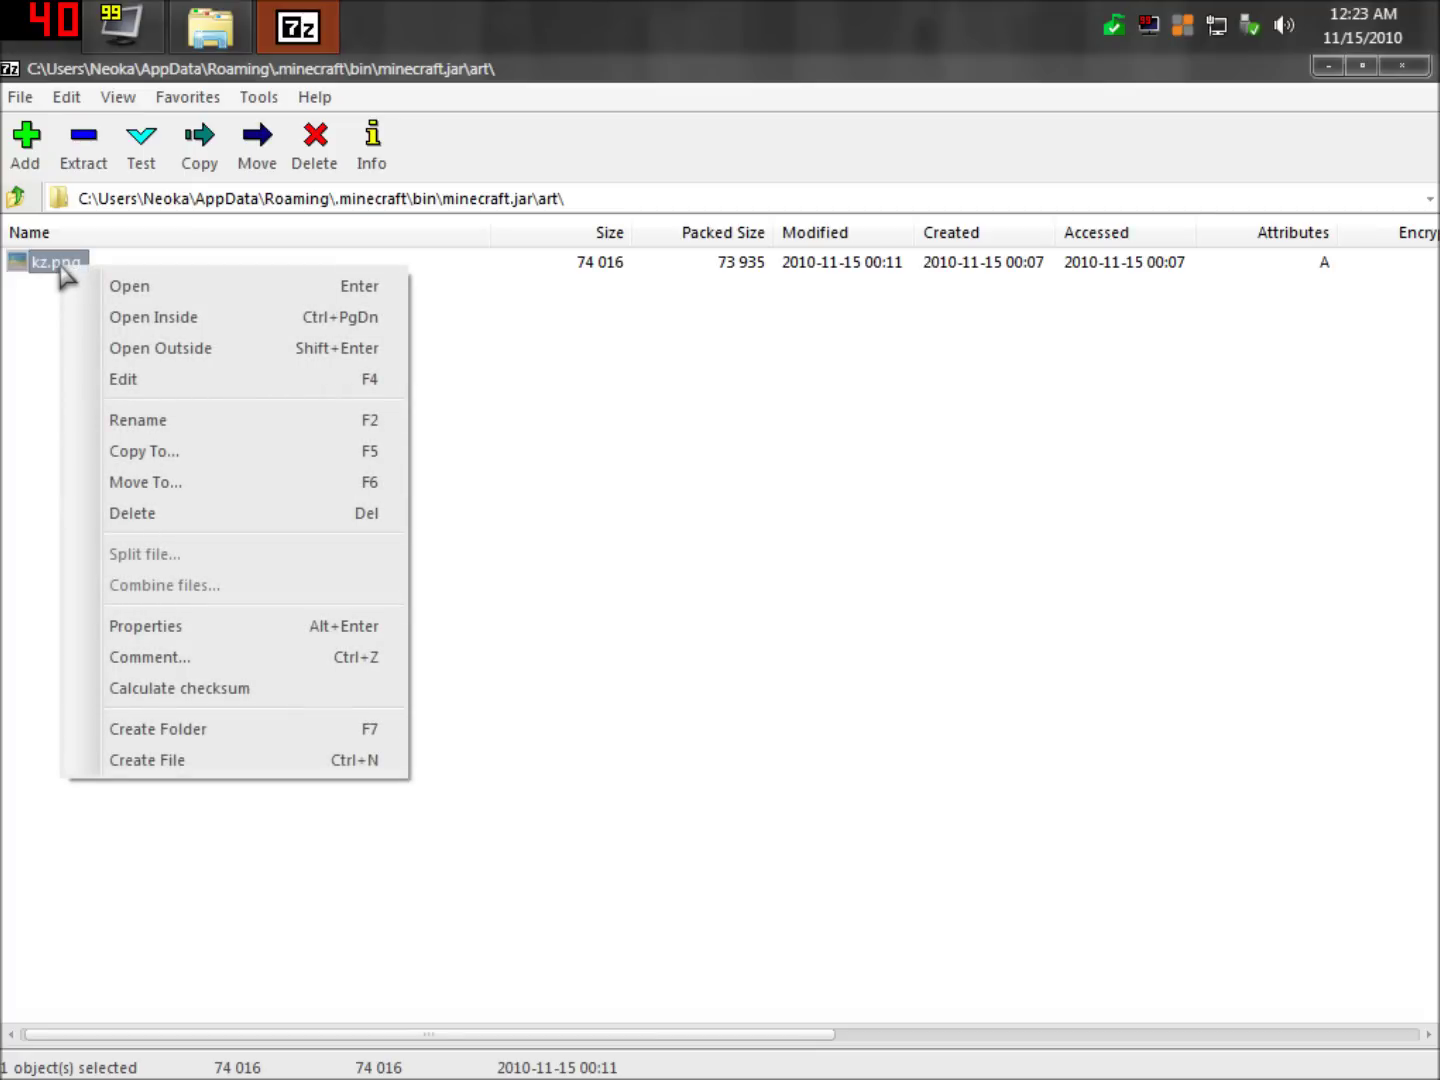
left_click(63, 346)
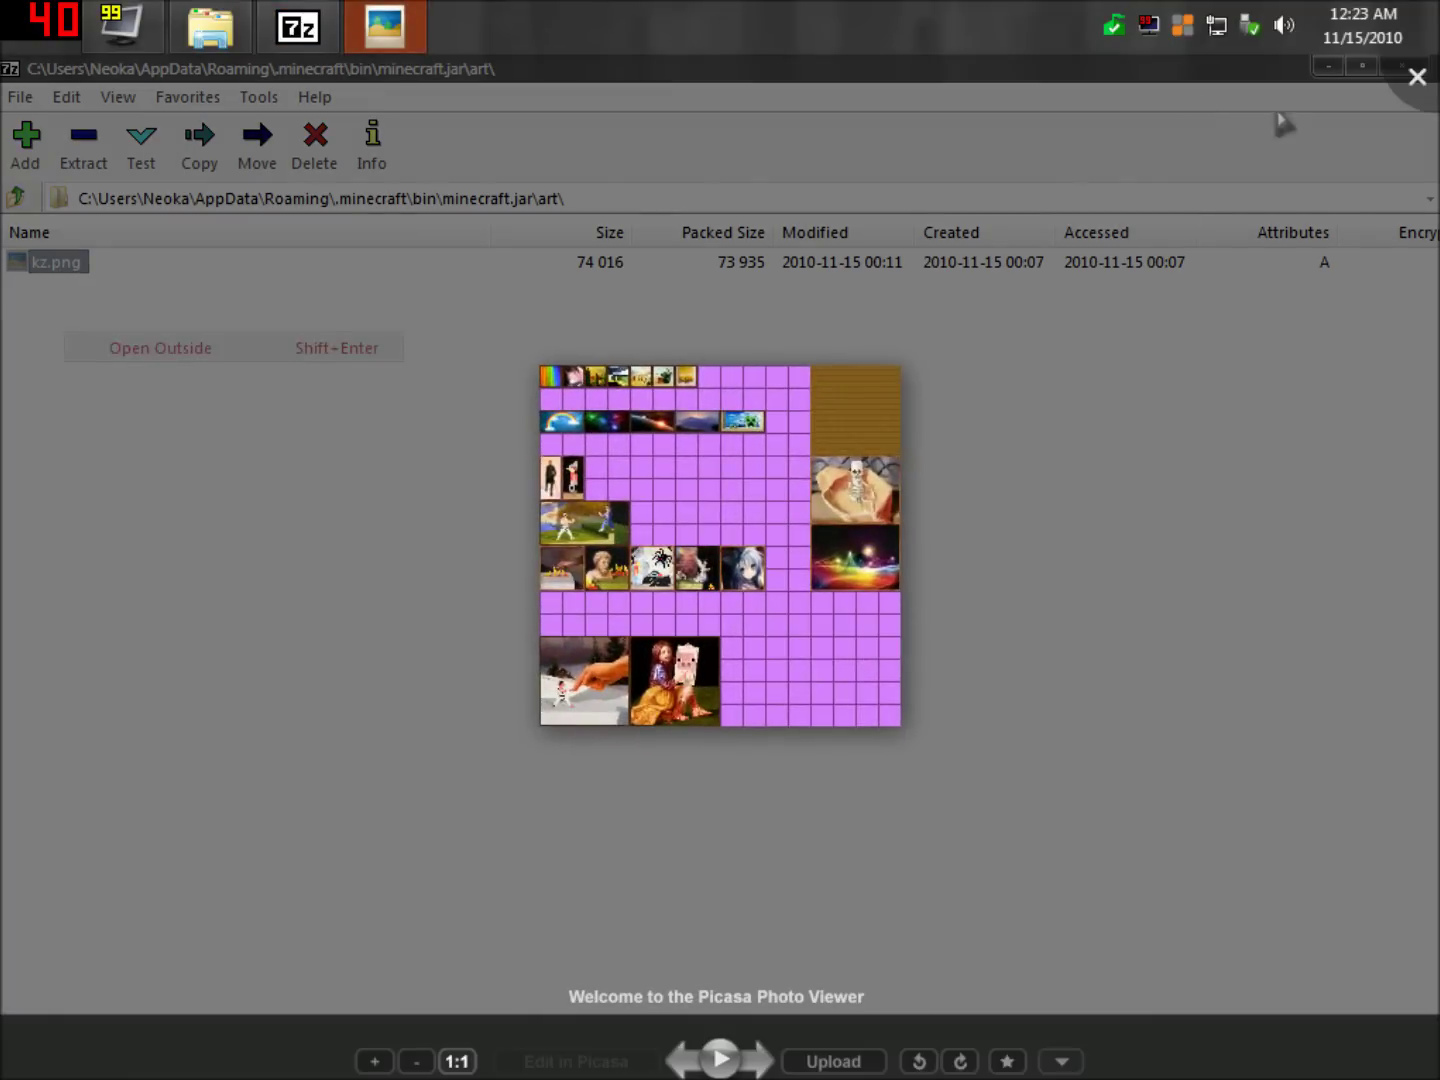
key("Escape")
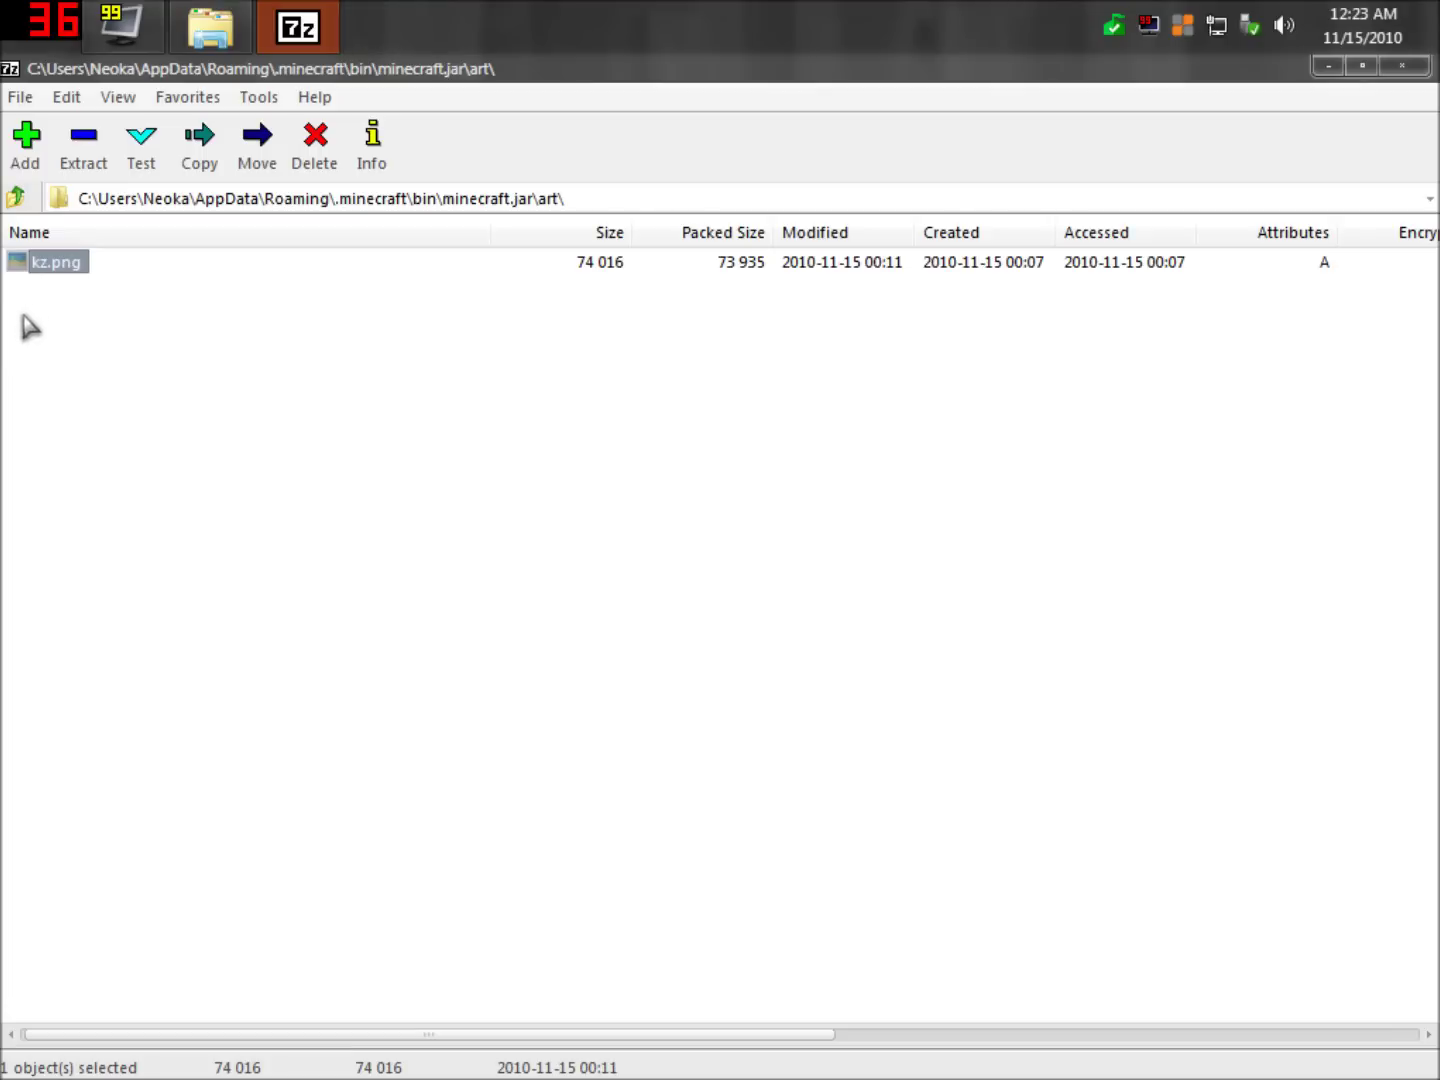
double_click(70, 275)
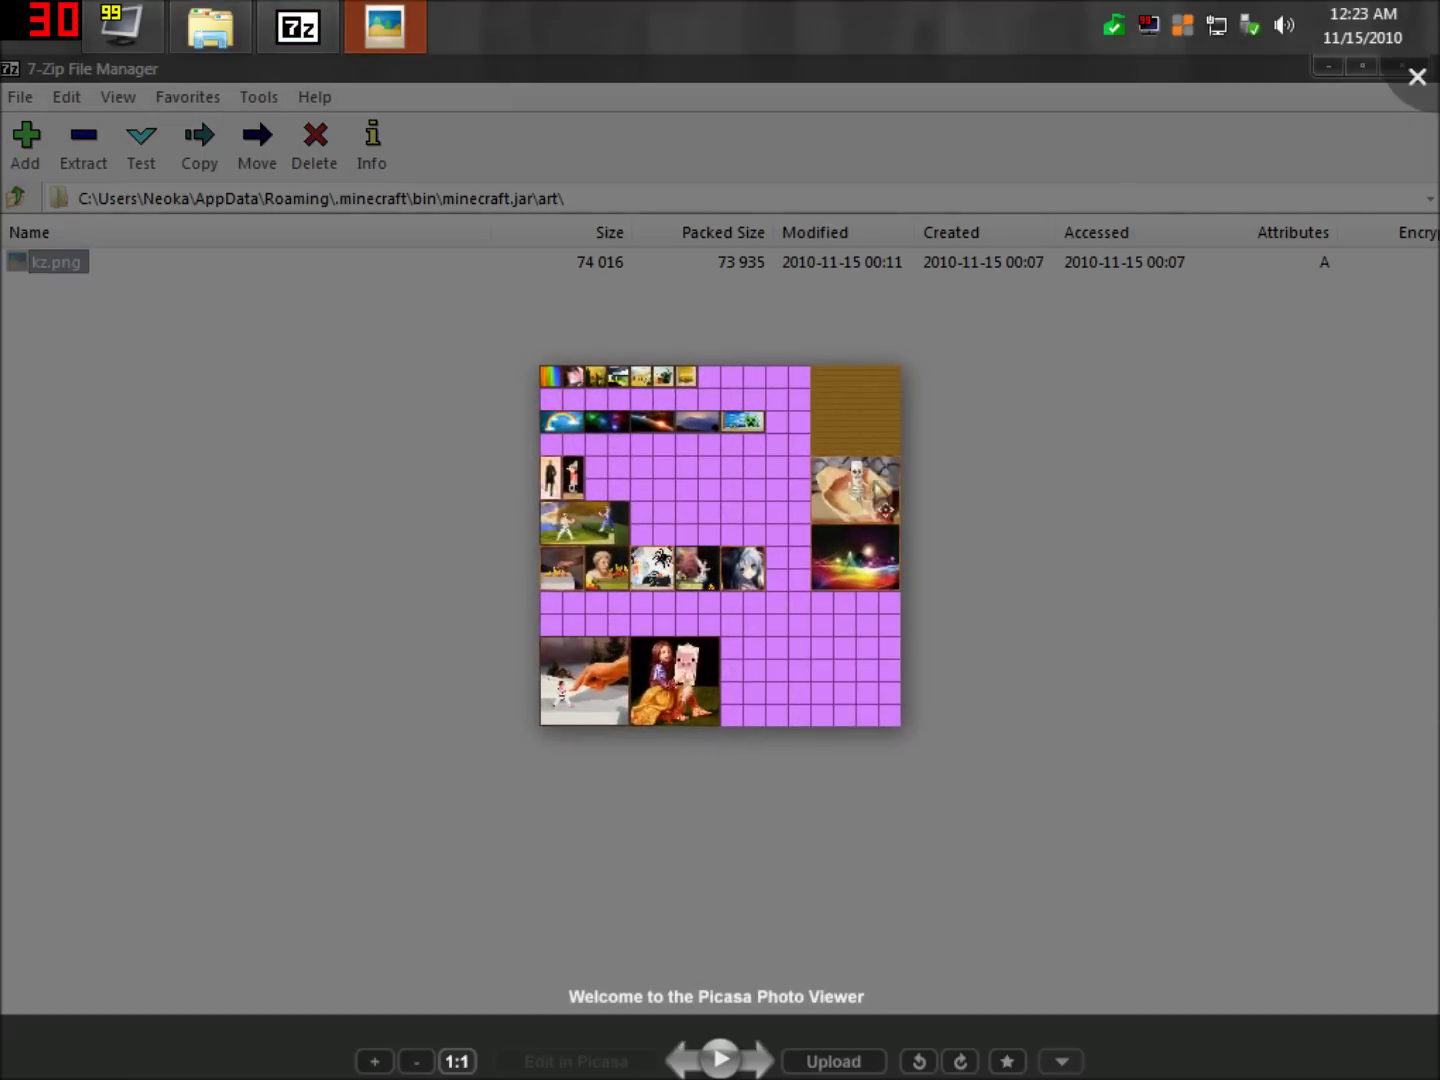
scroll(845, 512, "up", 5)
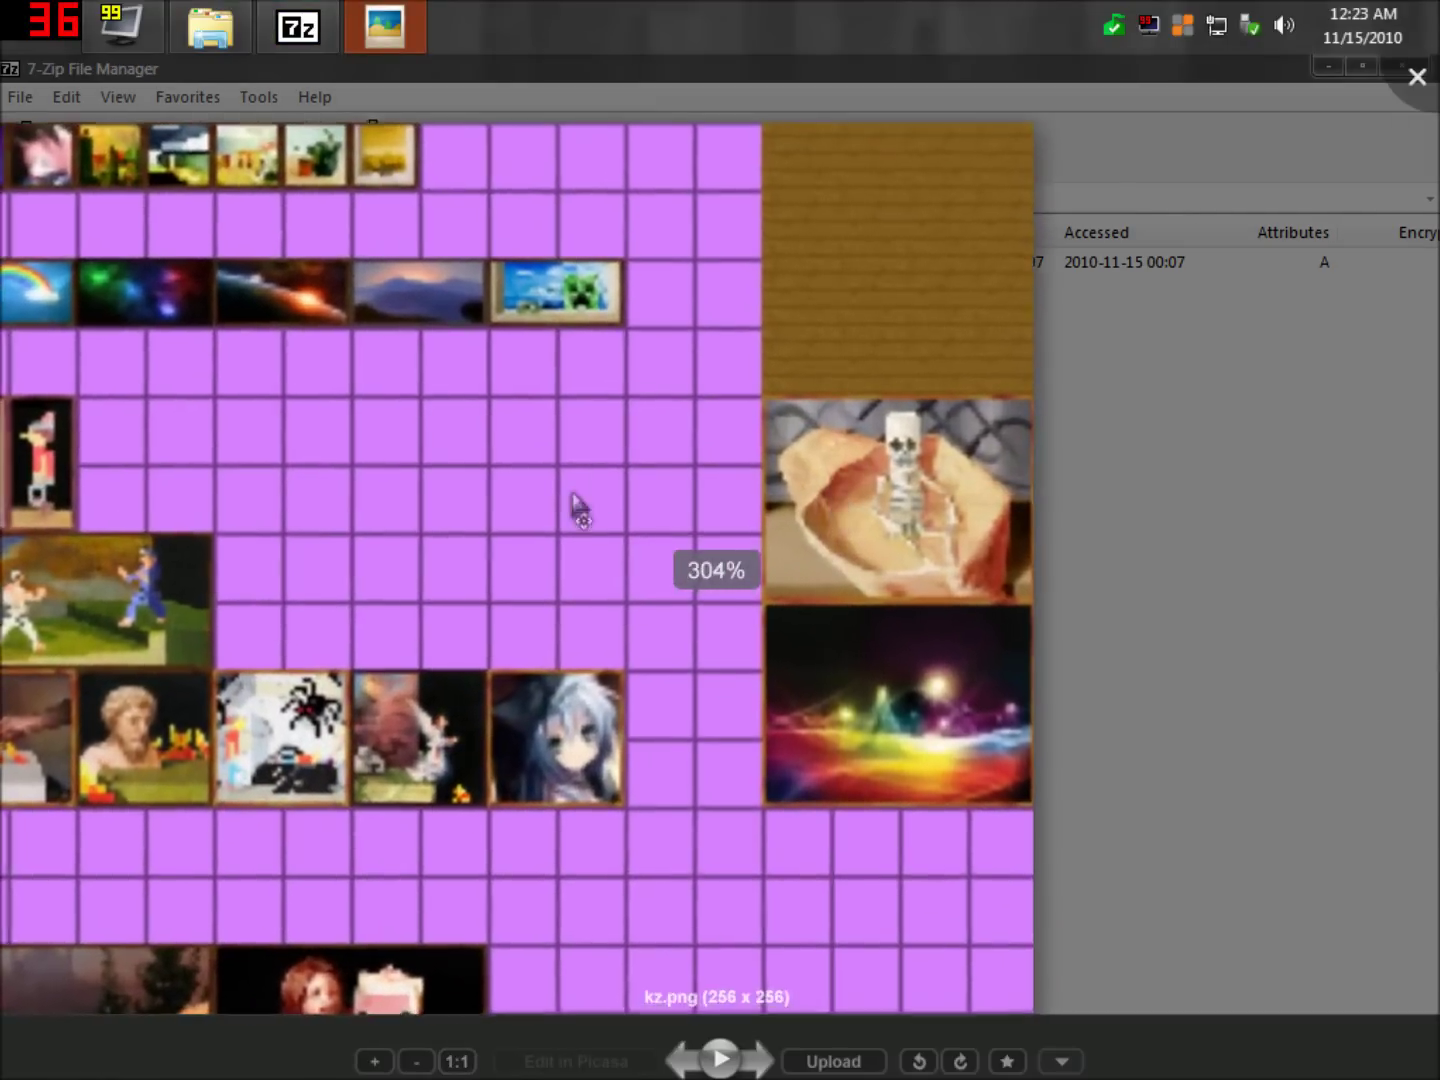
scroll(930, 500, "up", 8)
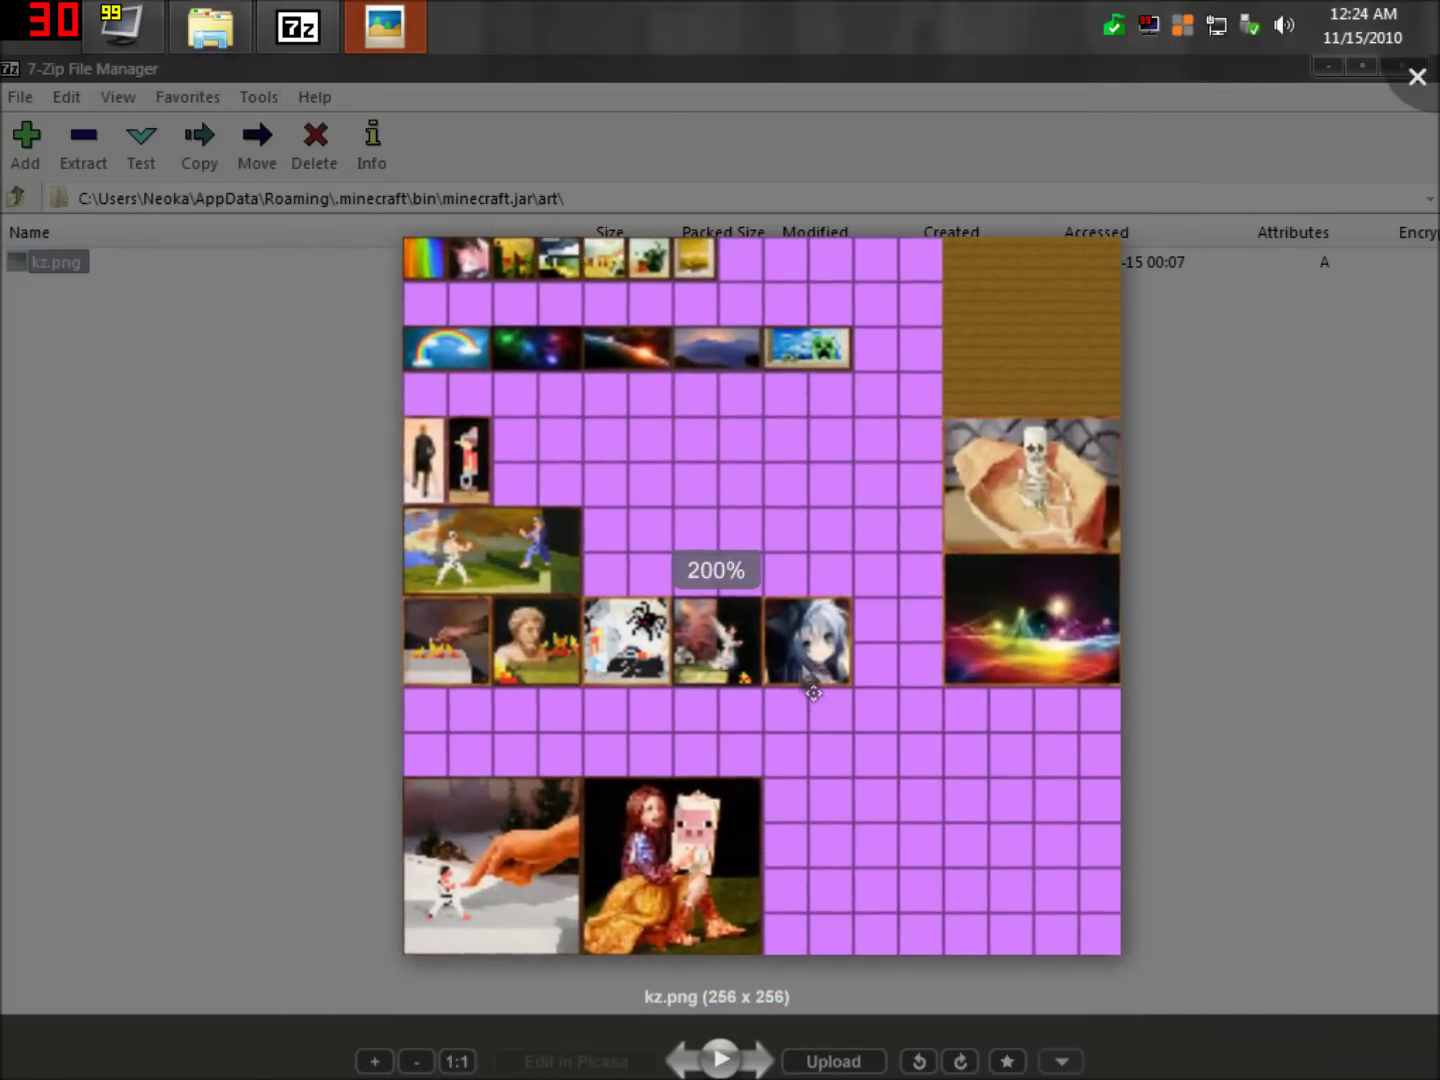
Close the photo viewer, open Downloads beside 7-Zip, and copy kz.png into it.
left_click(1417, 77)
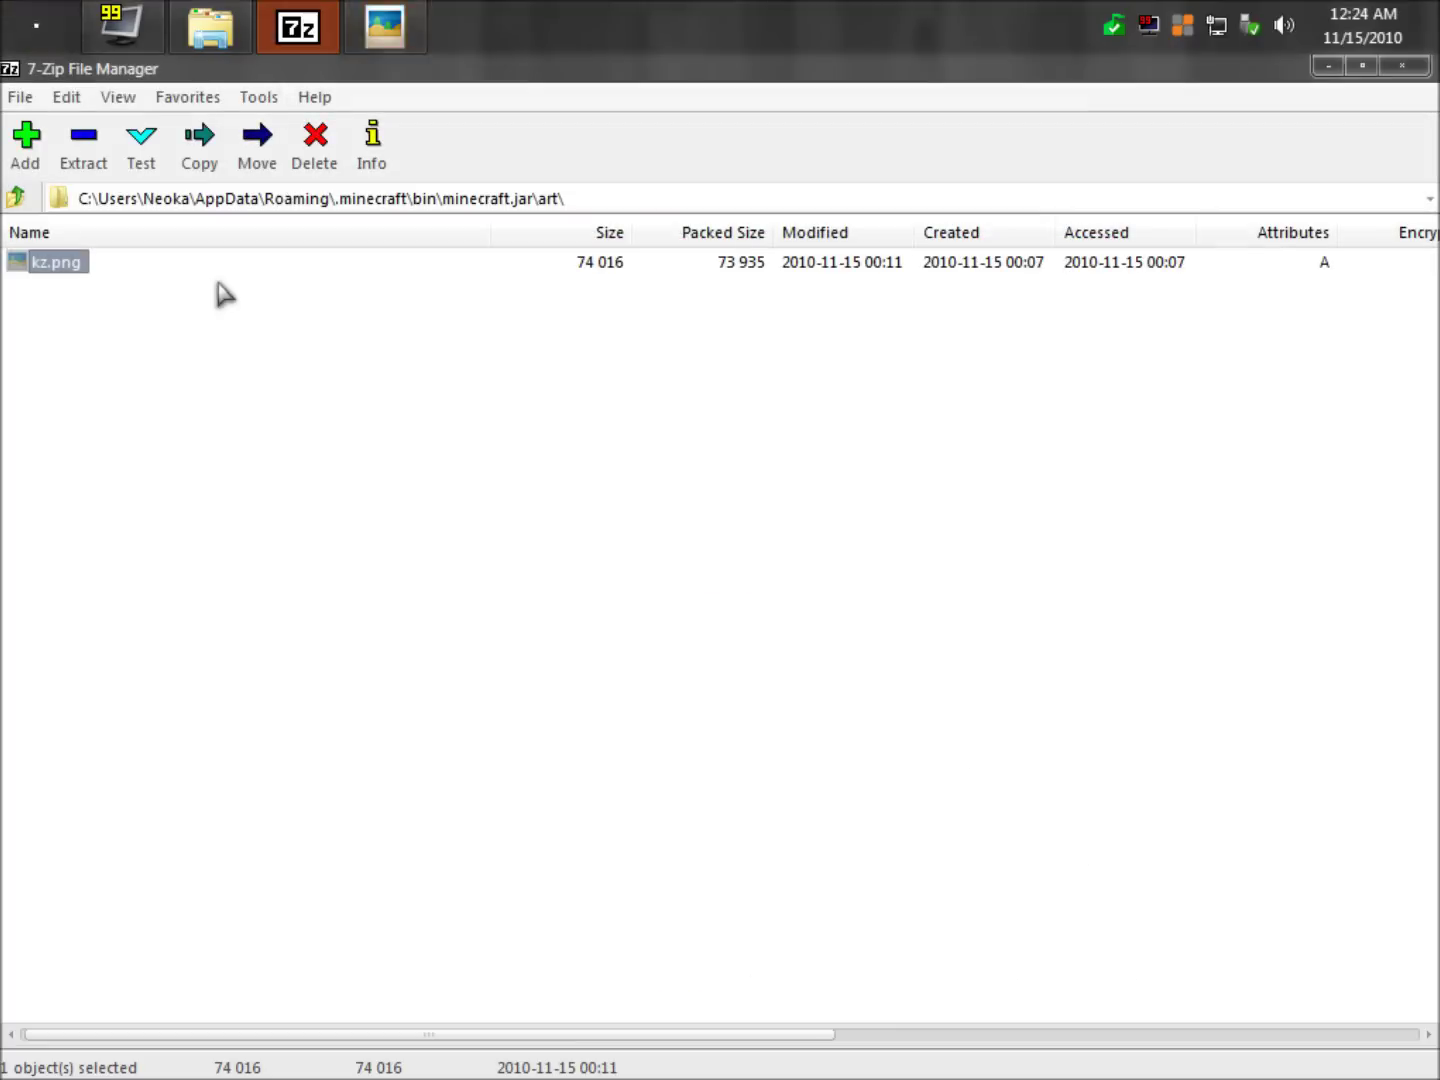
key("super")
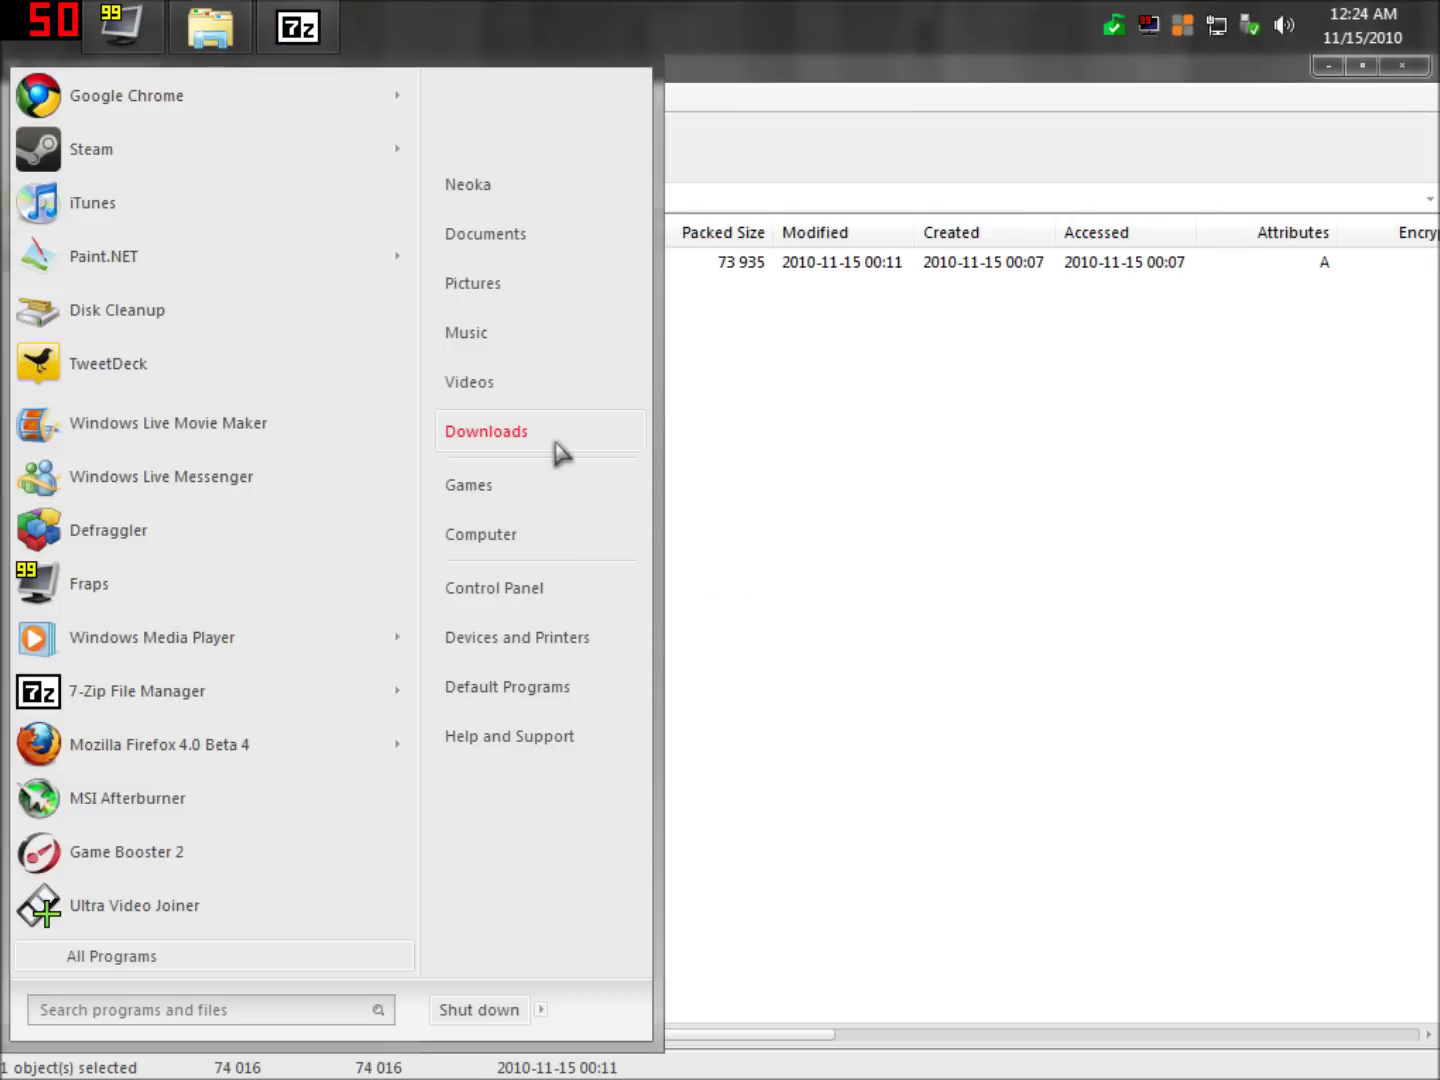
left_click(550, 430)
left_click_drag(1117, 65, 1110, 125)
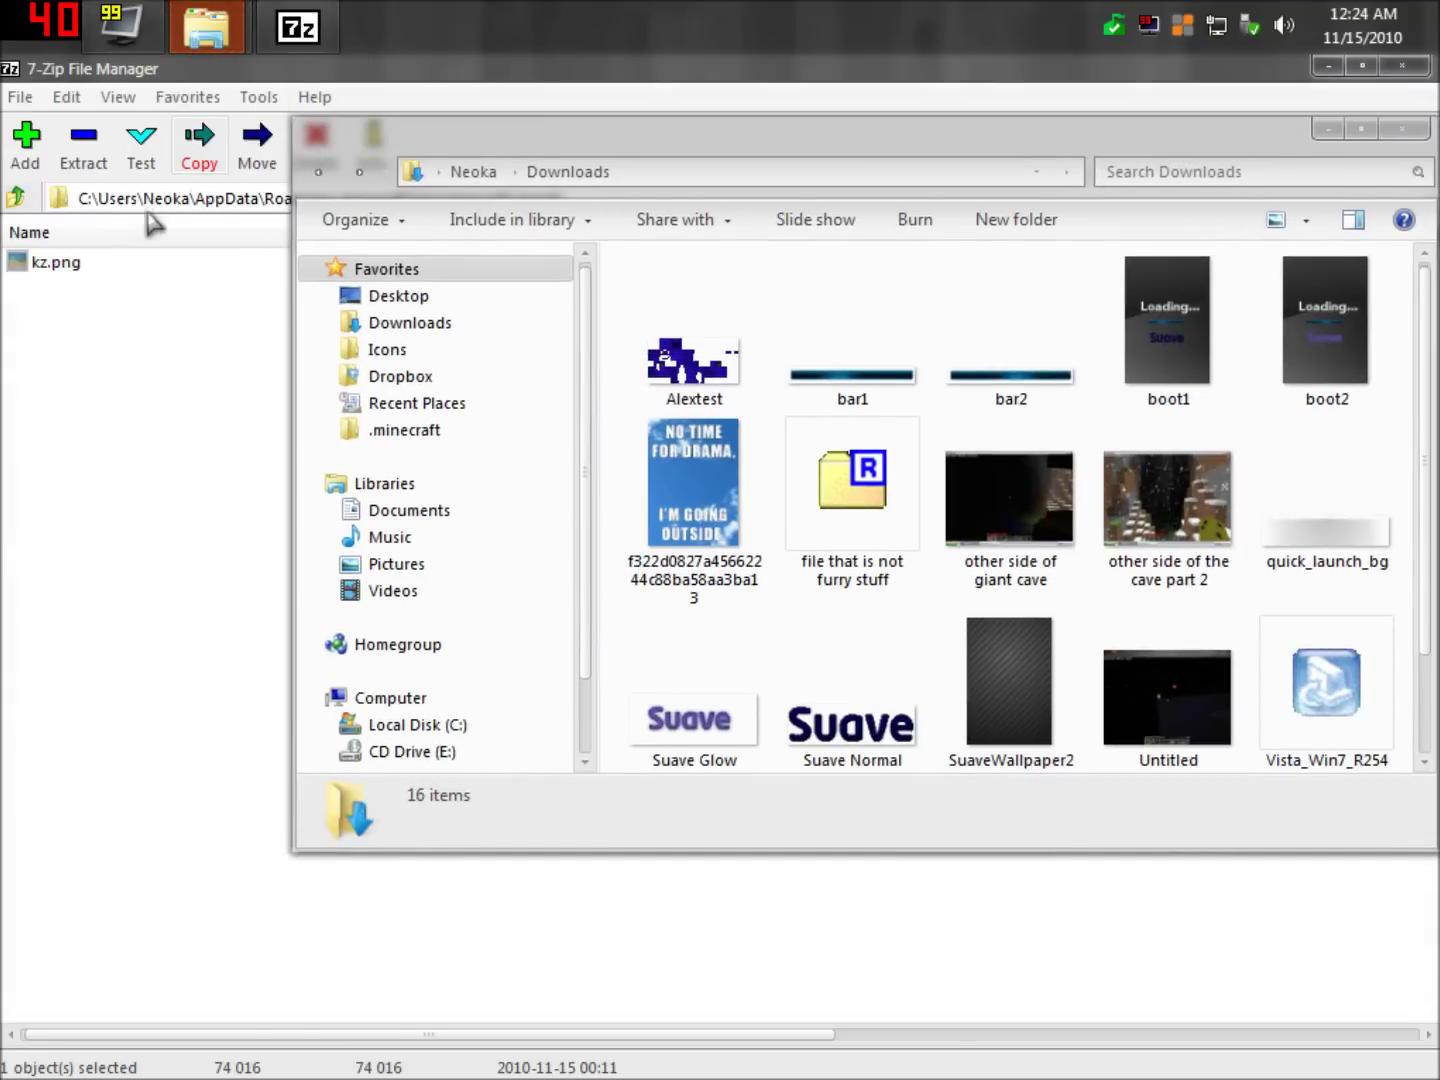
left_click_drag(58, 270, 970, 640)
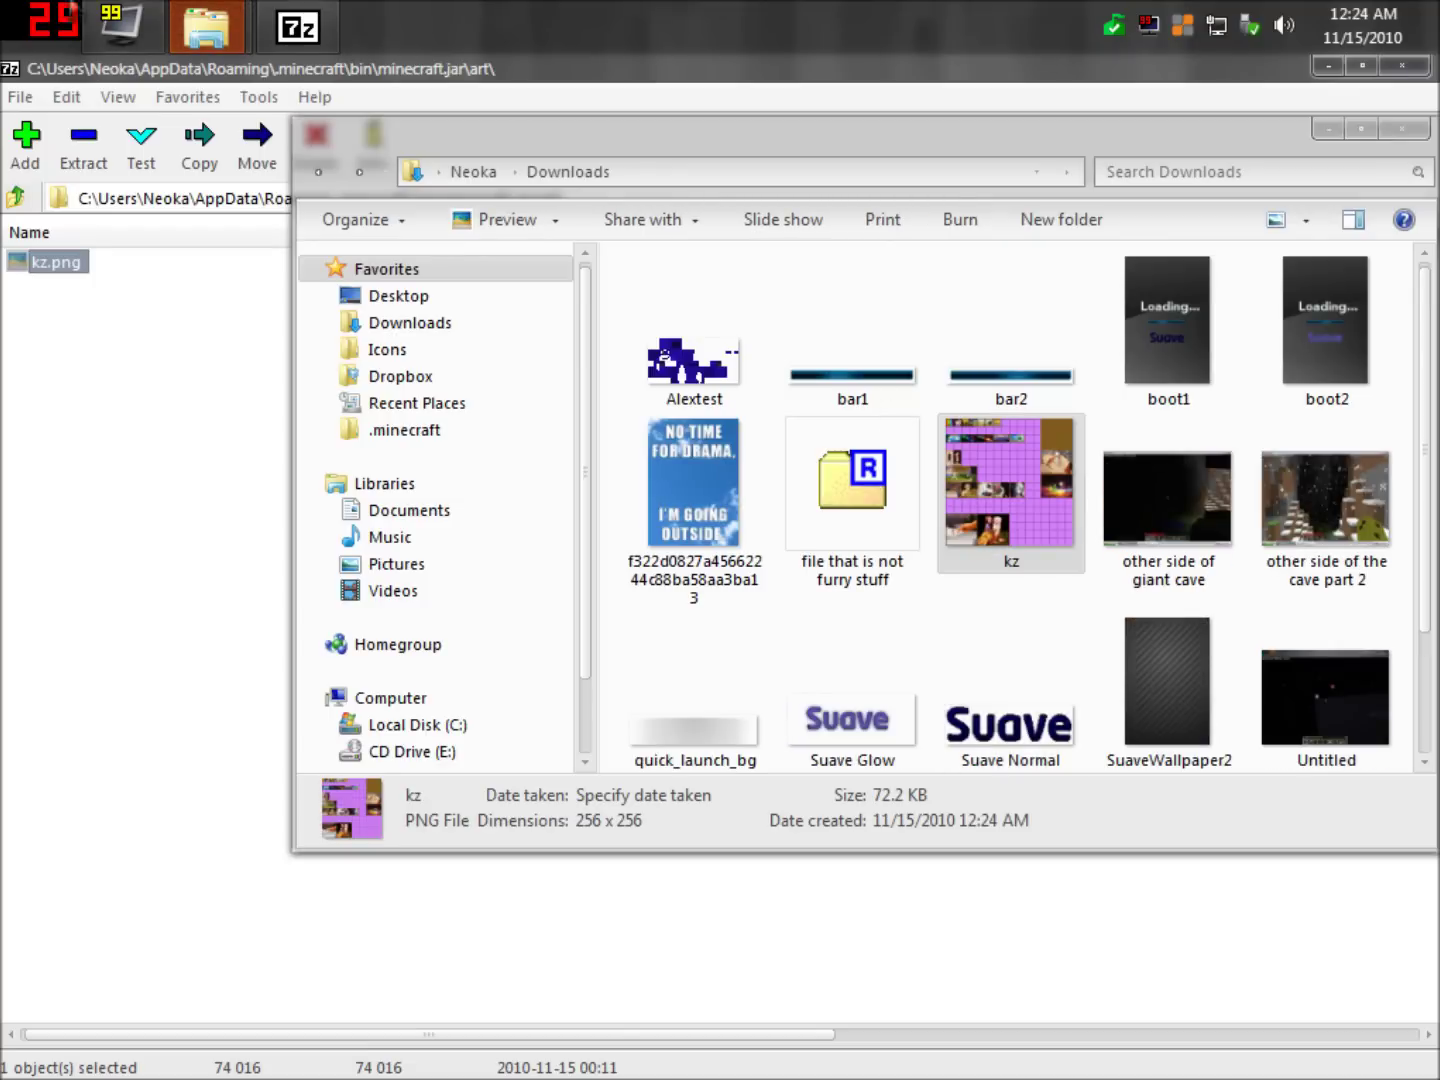
Open kz.png in Paint.NET, then minimize or close the open windows.
right_click(1031, 468)
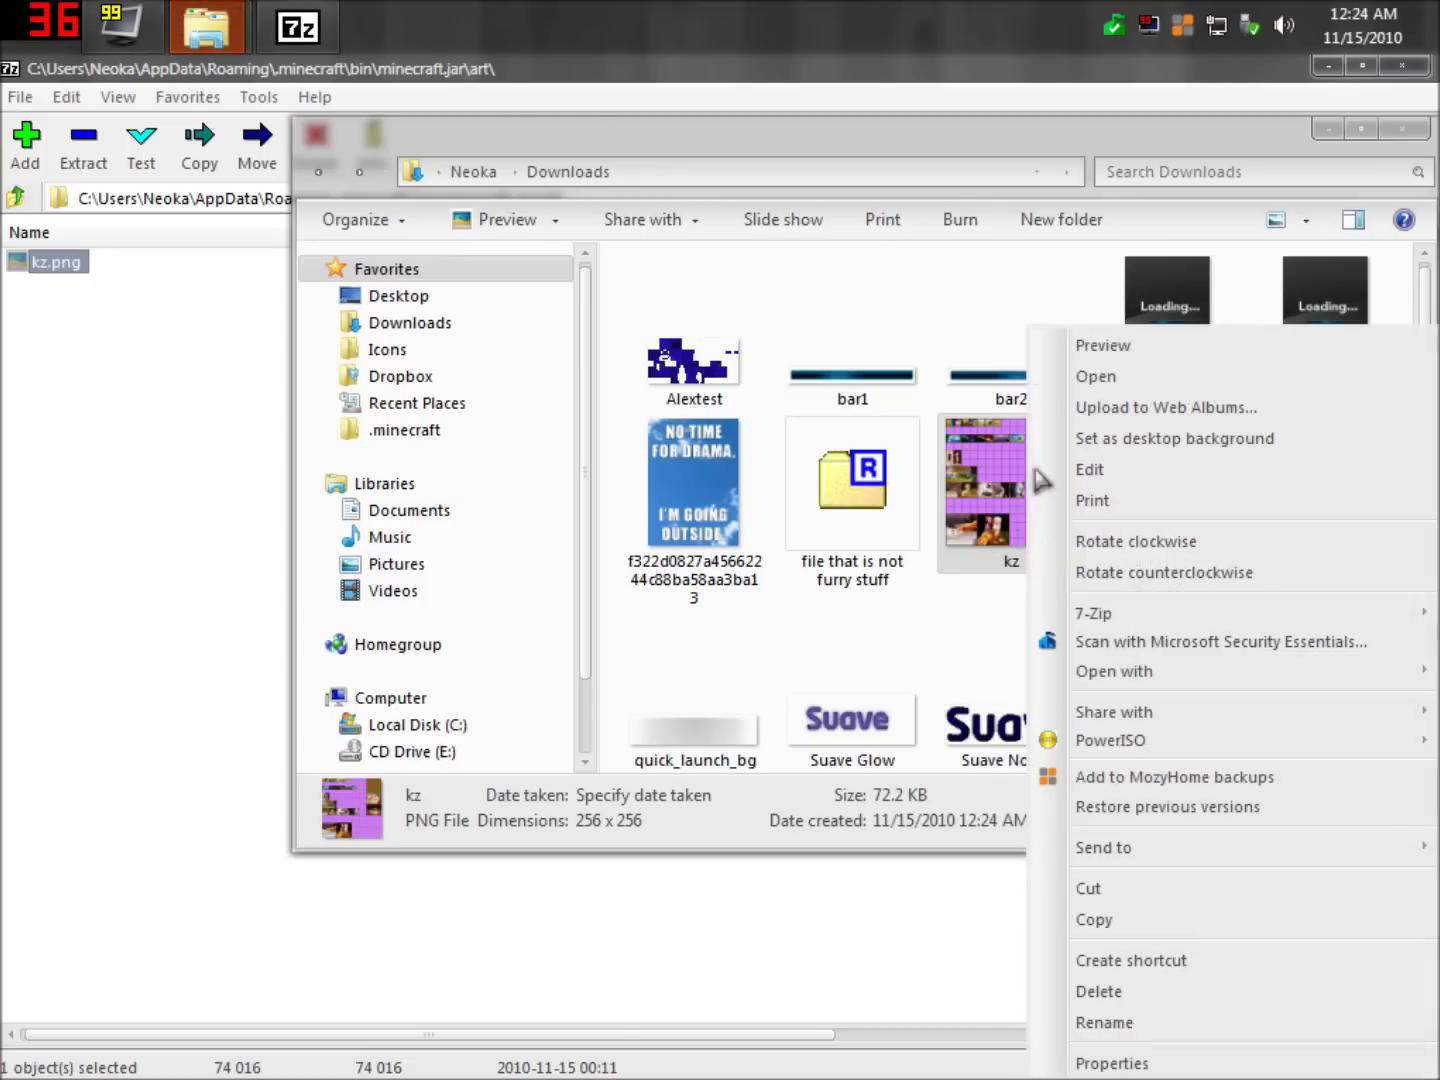
mouse_move(1093, 672)
left_click(798, 738)
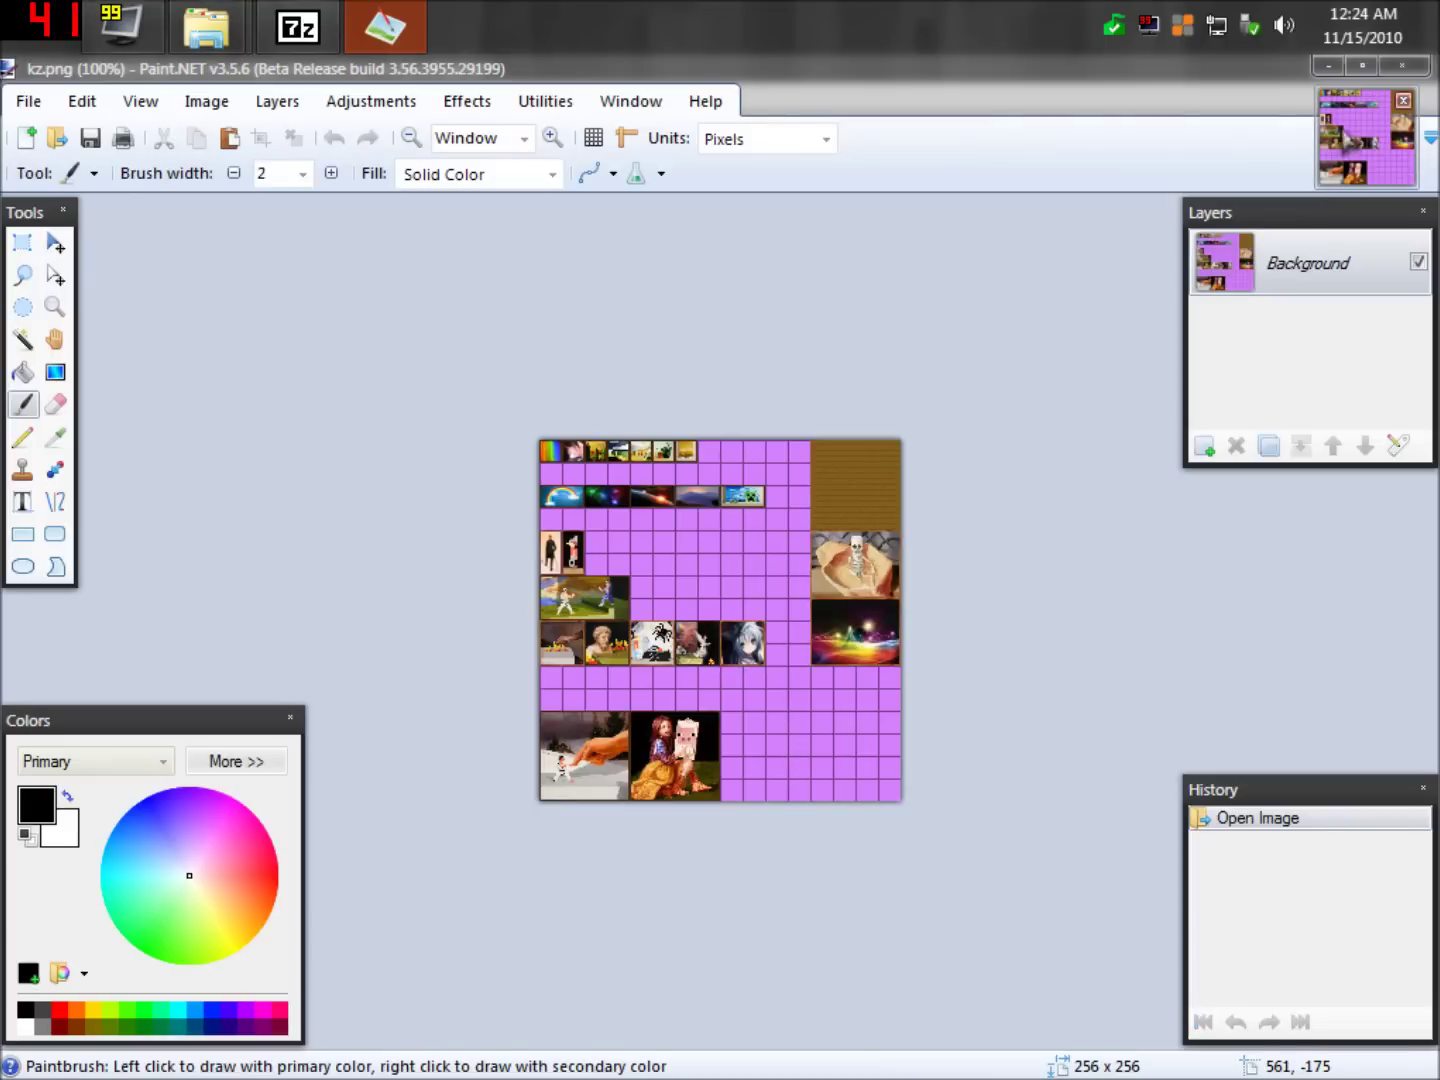
left_click(1330, 66)
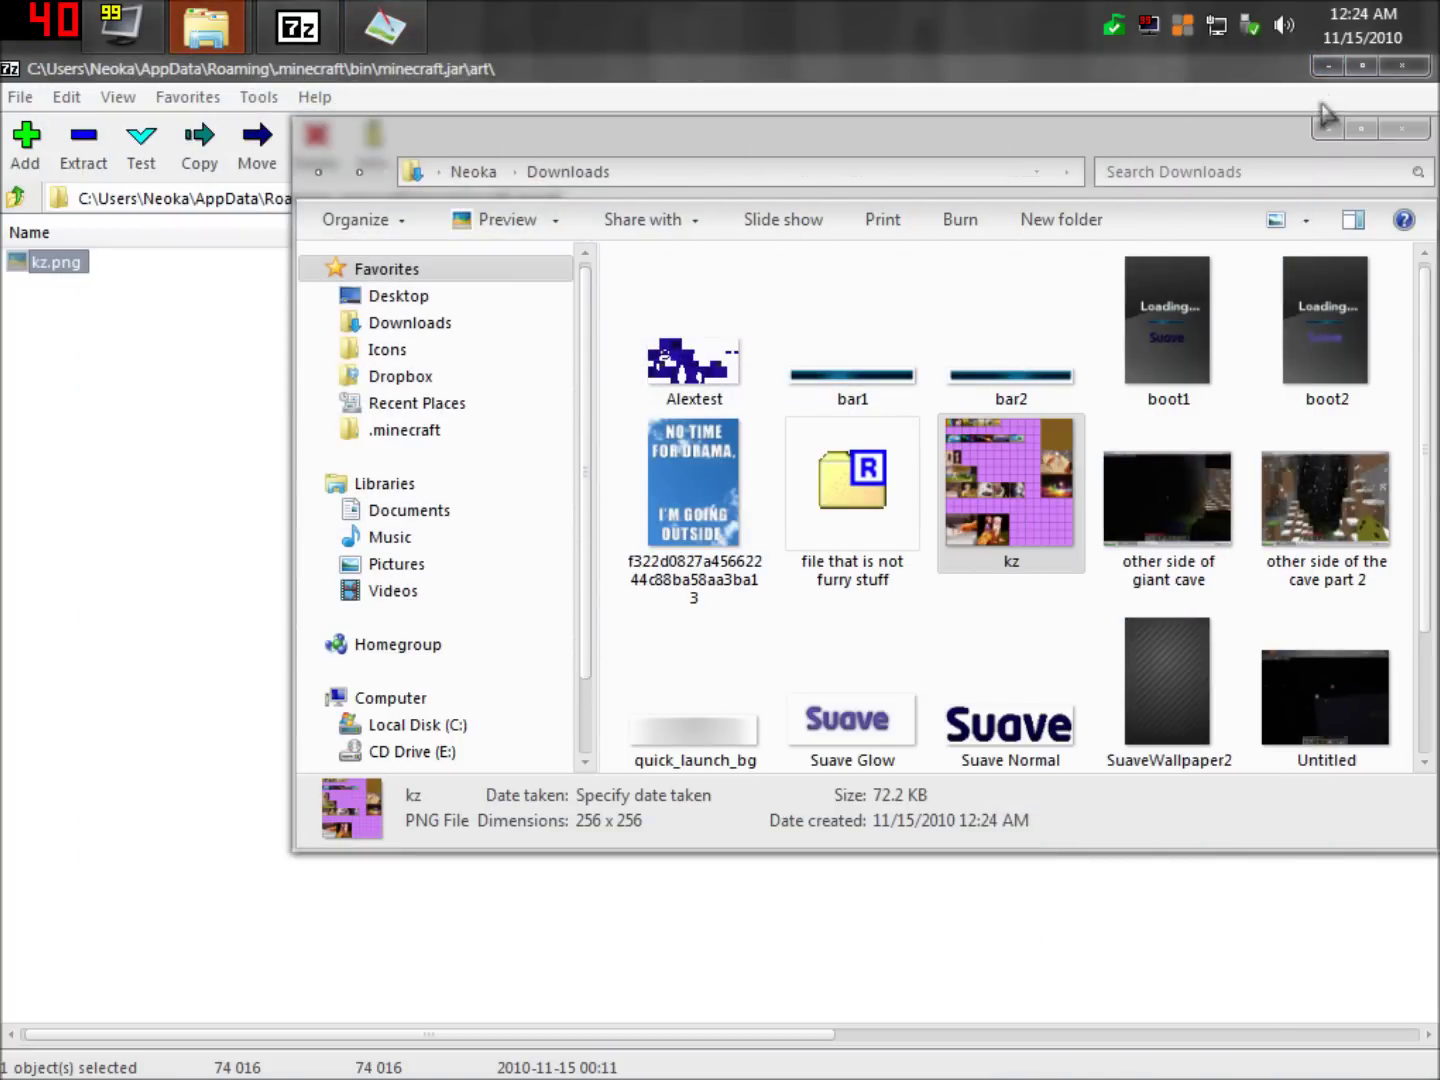
left_click(1403, 128)
left_click(1328, 66)
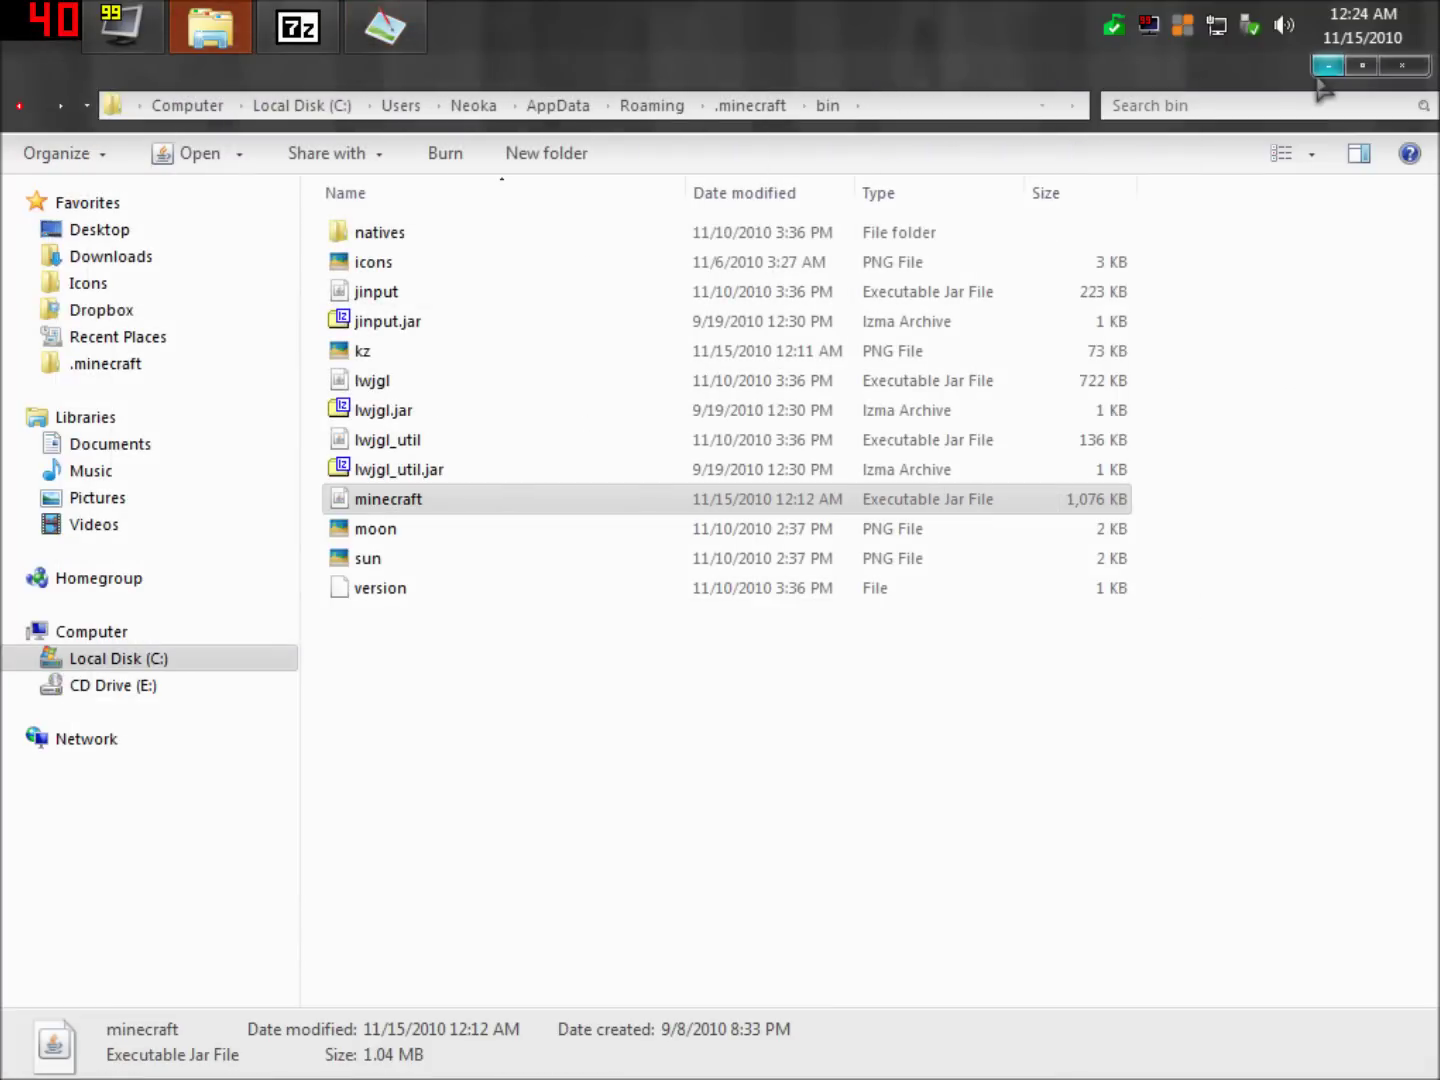
left_click(1328, 66)
Launch Chrome and search Google Images for 'neon heart'.
left_click(120, 27)
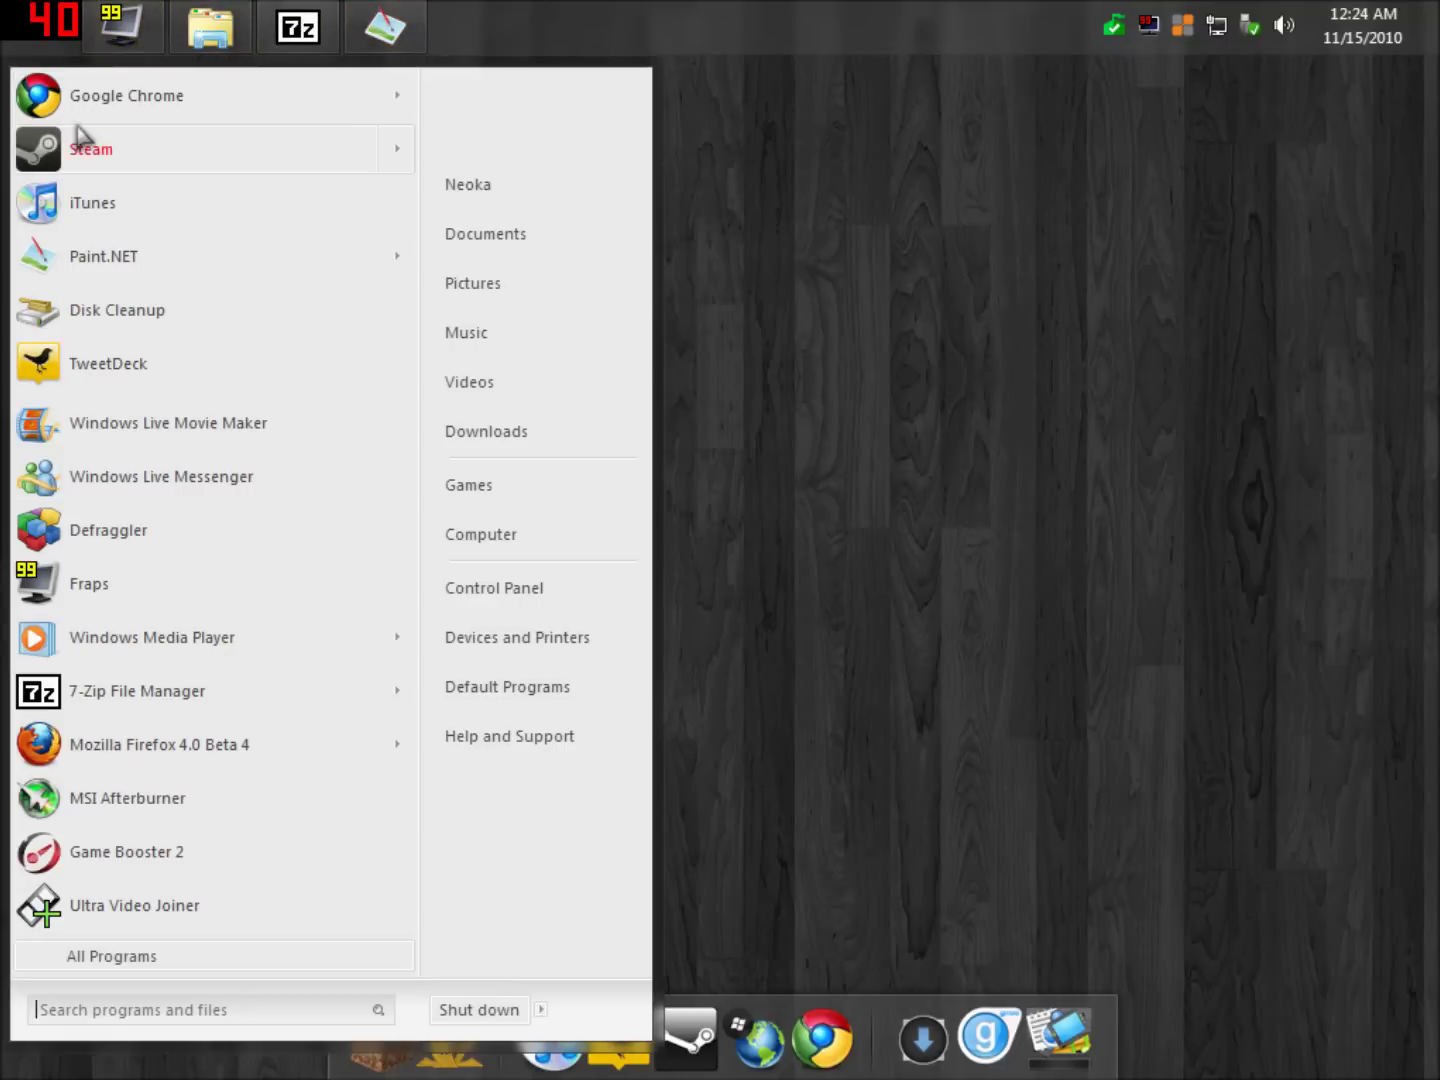
left_click(88, 118)
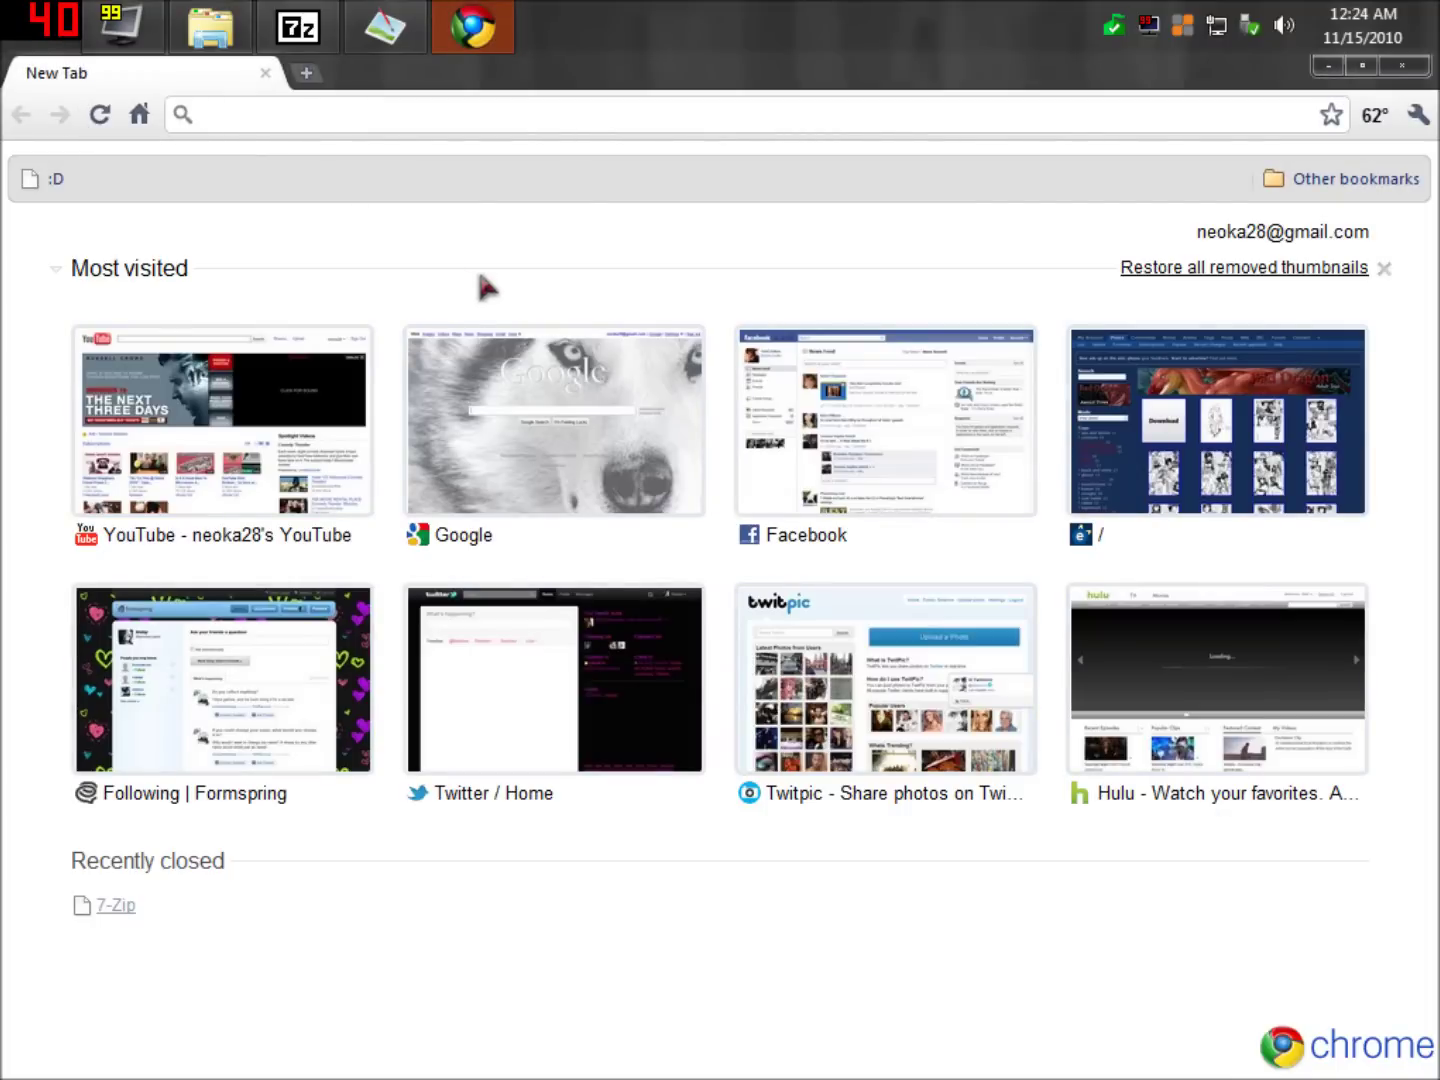
type("google.com")
key("Return")
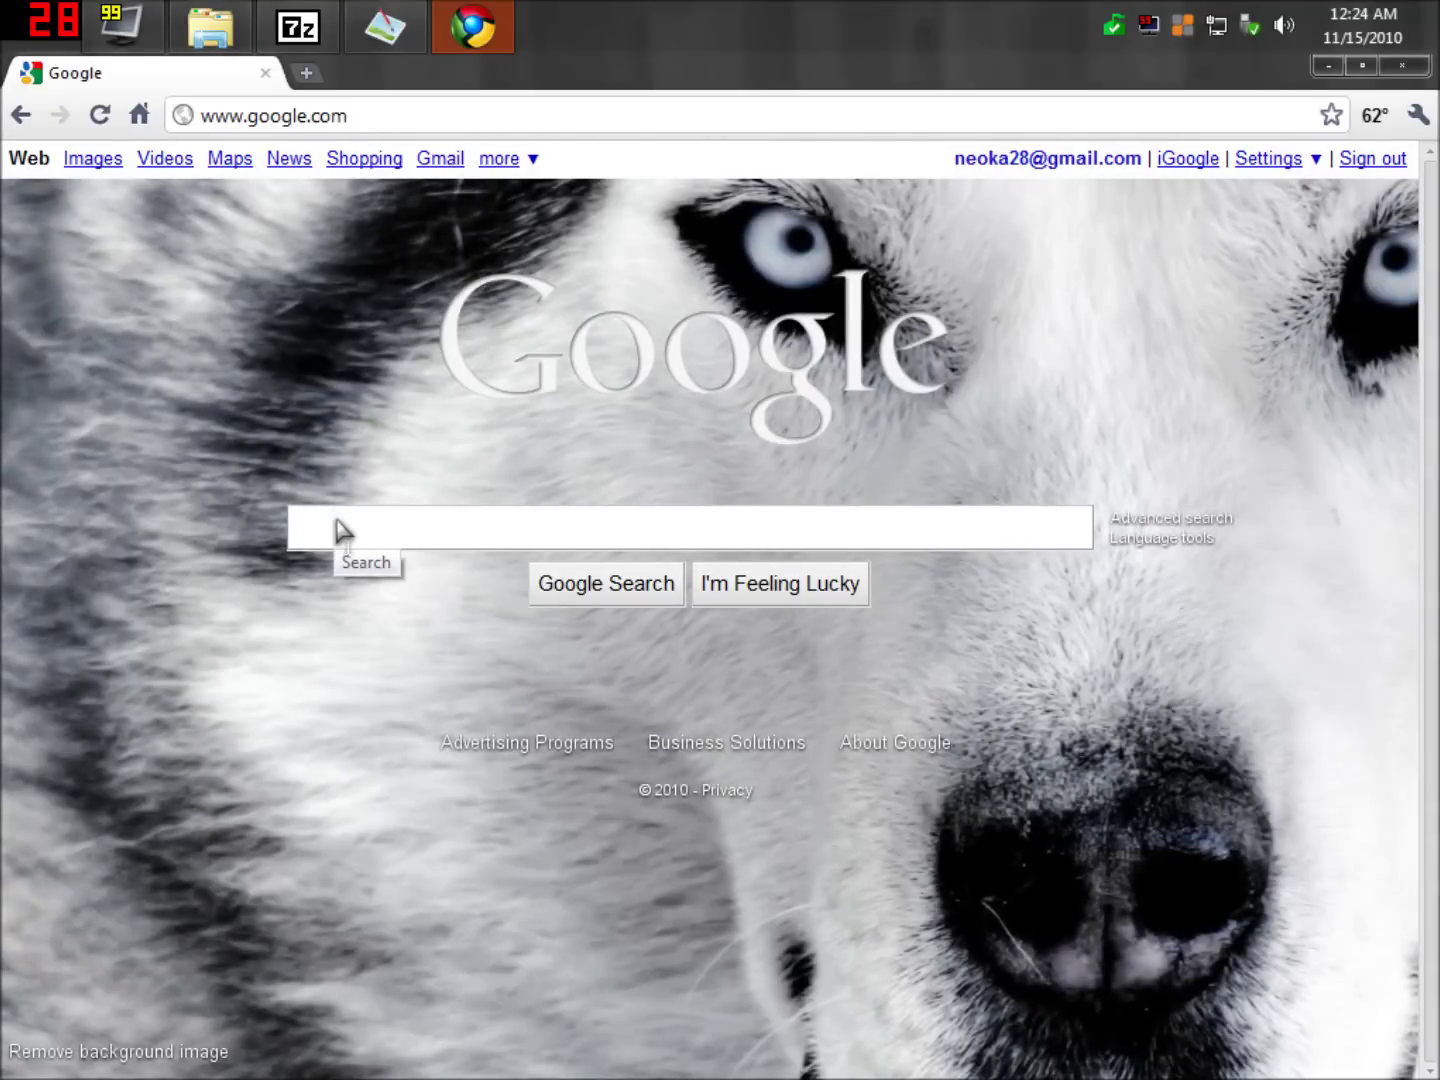
left_click(80, 158)
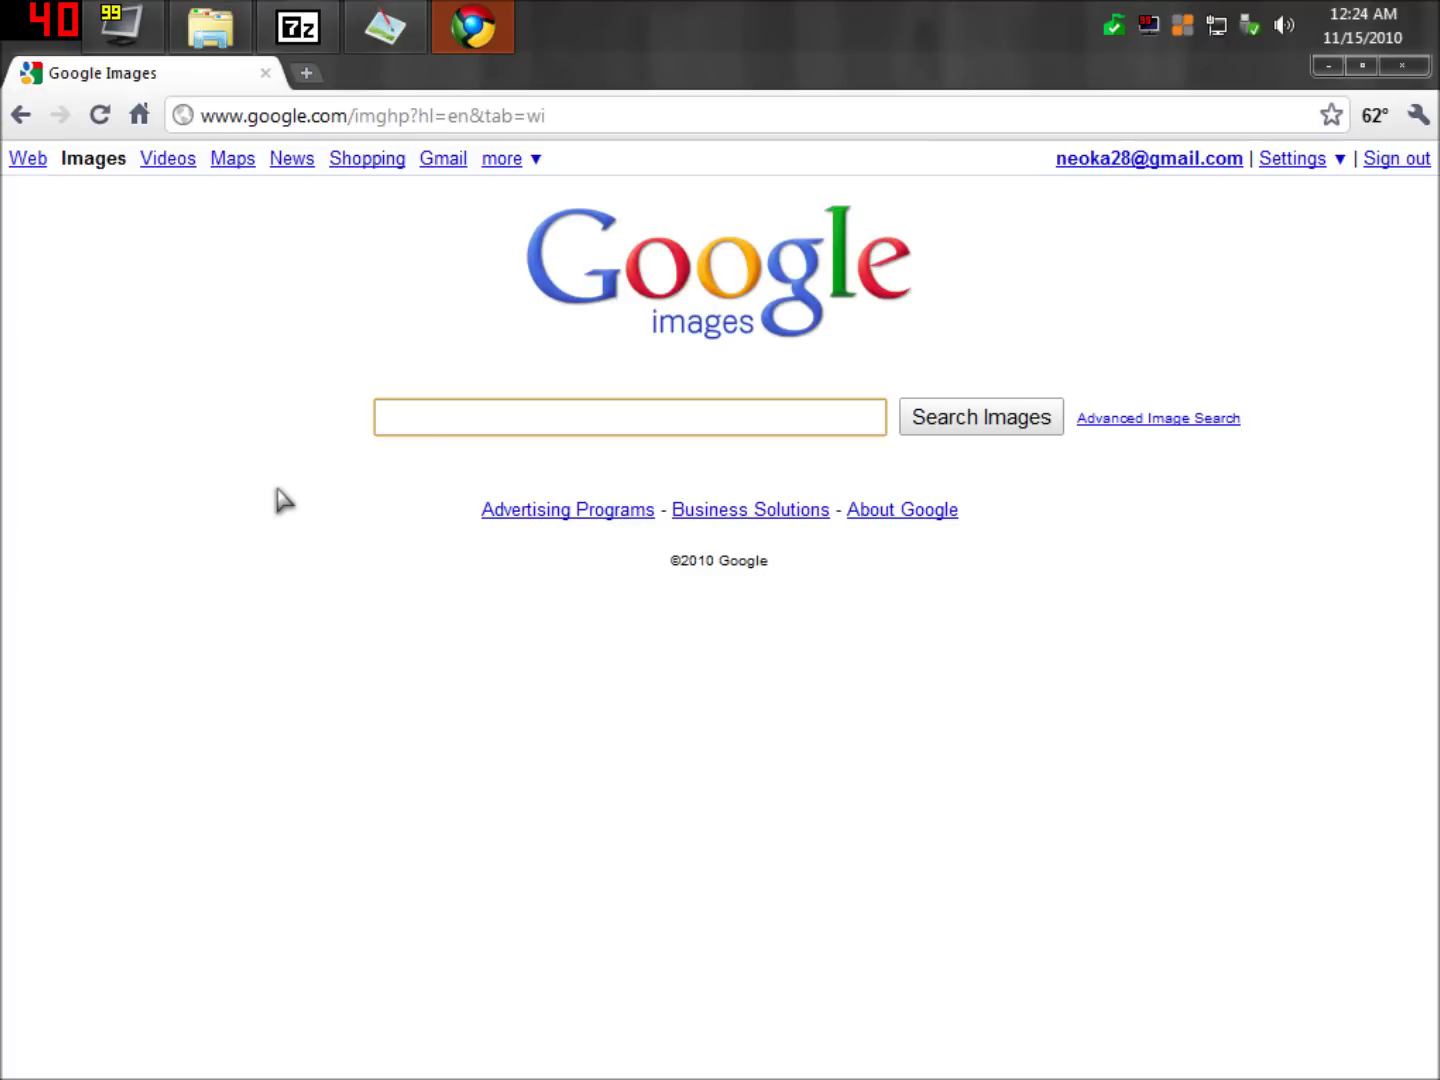
type("neo")
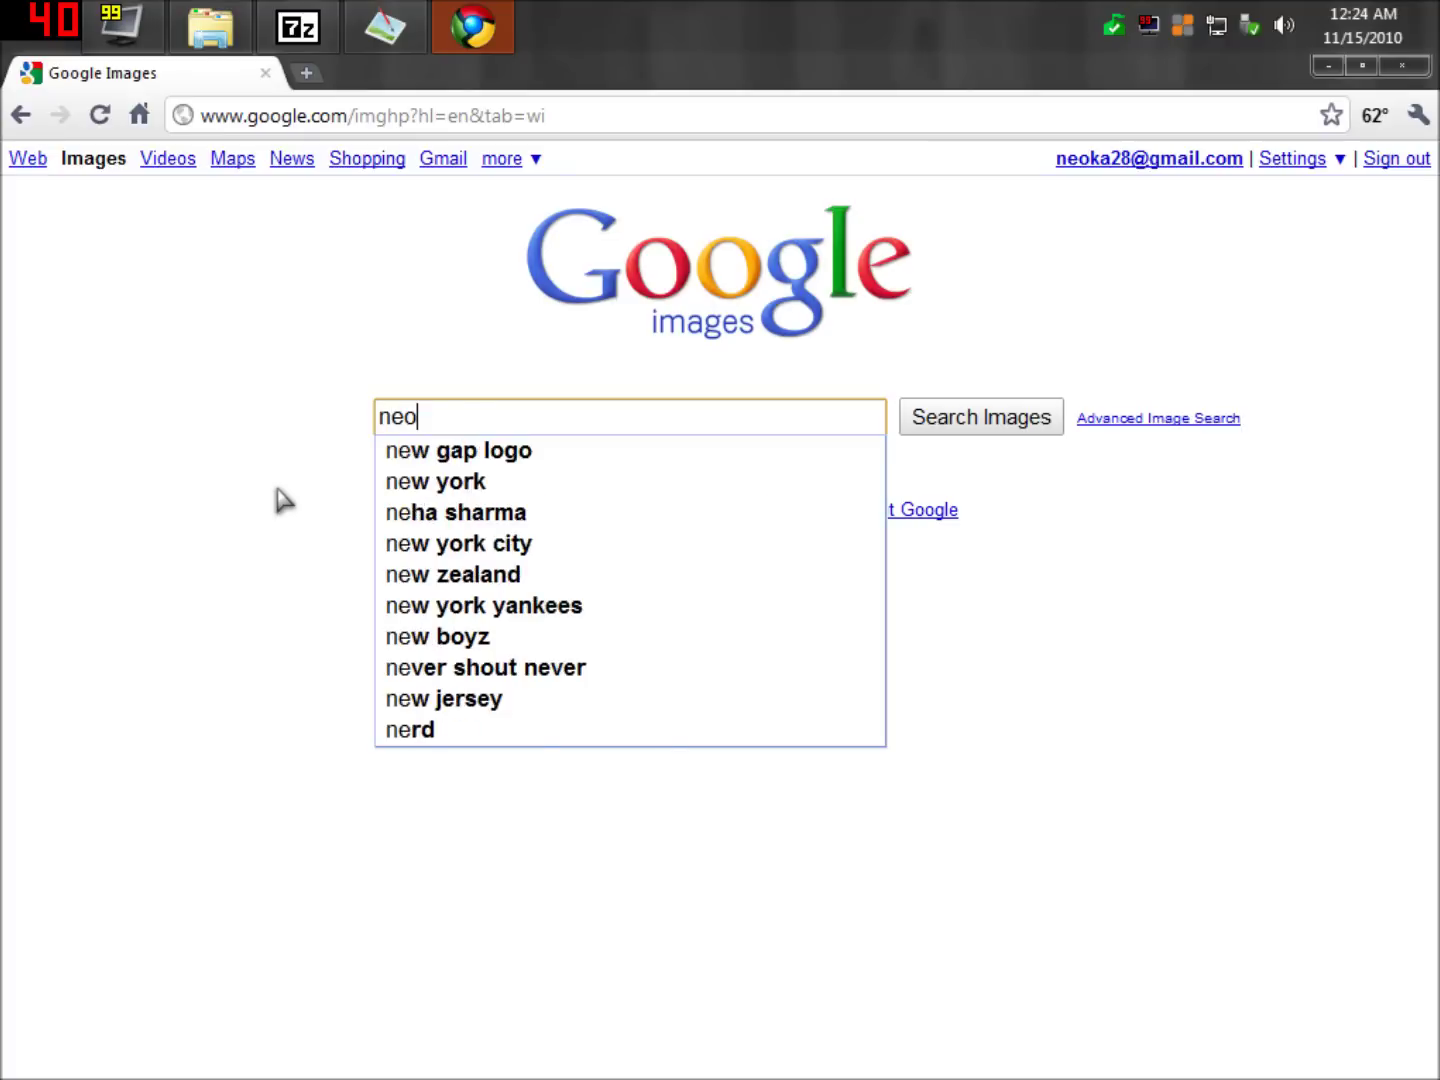
type("n heart")
key("Return")
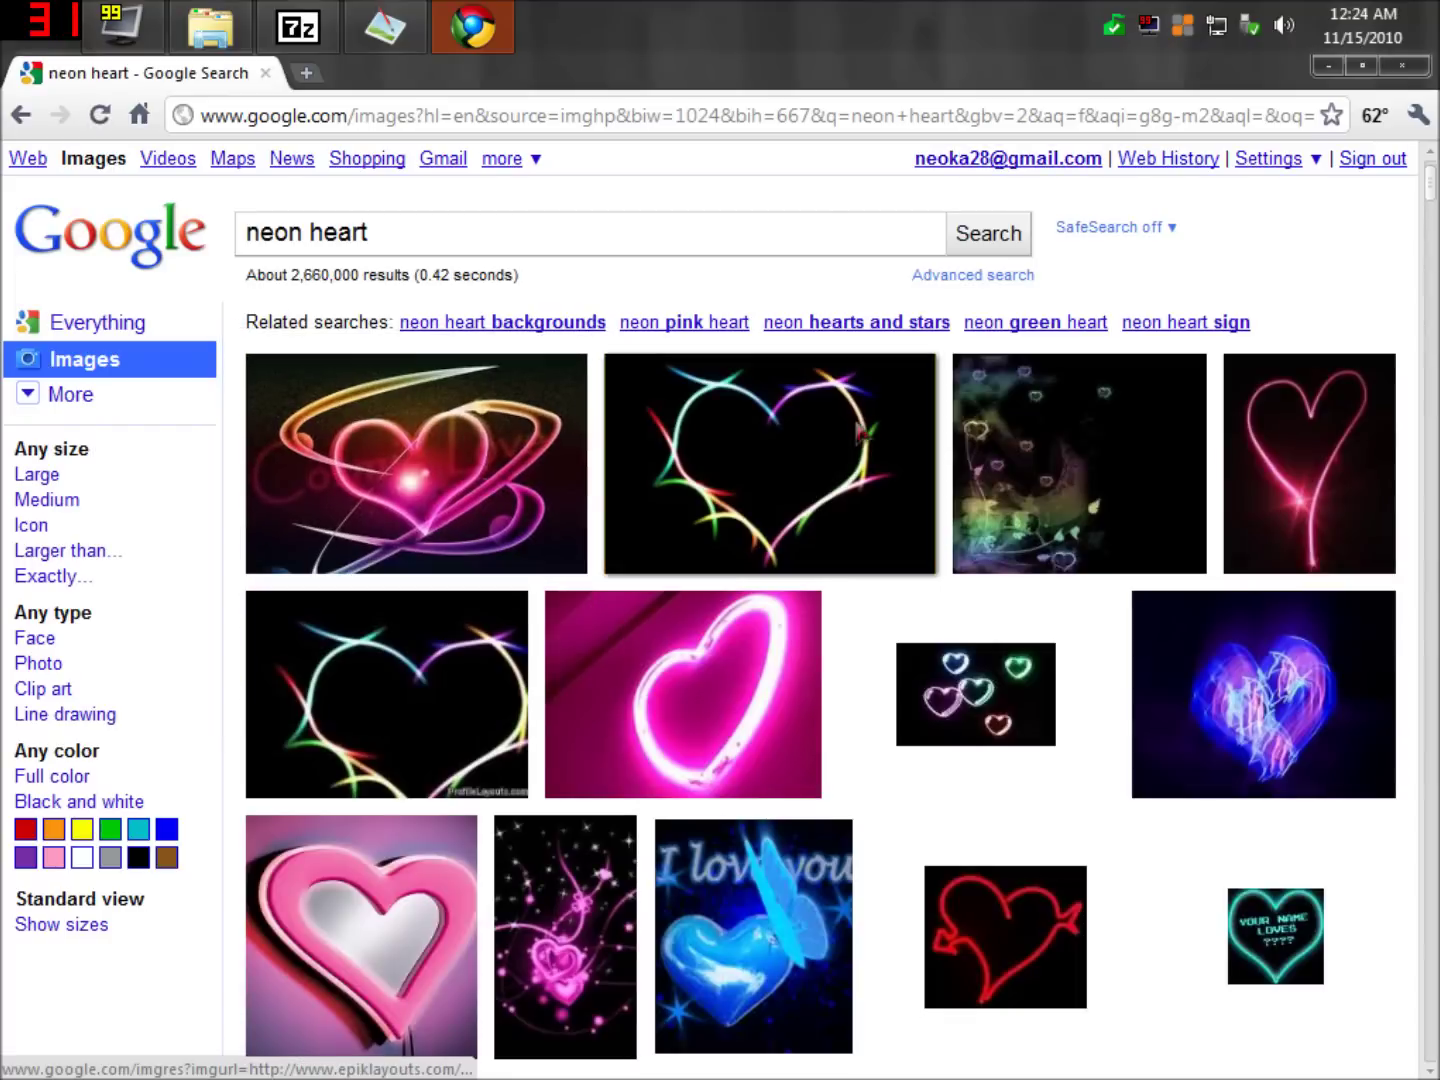
Scroll through the neon heart image results.
scroll(1140, 620, "down", 4)
scroll(1083, 668, "down", 3)
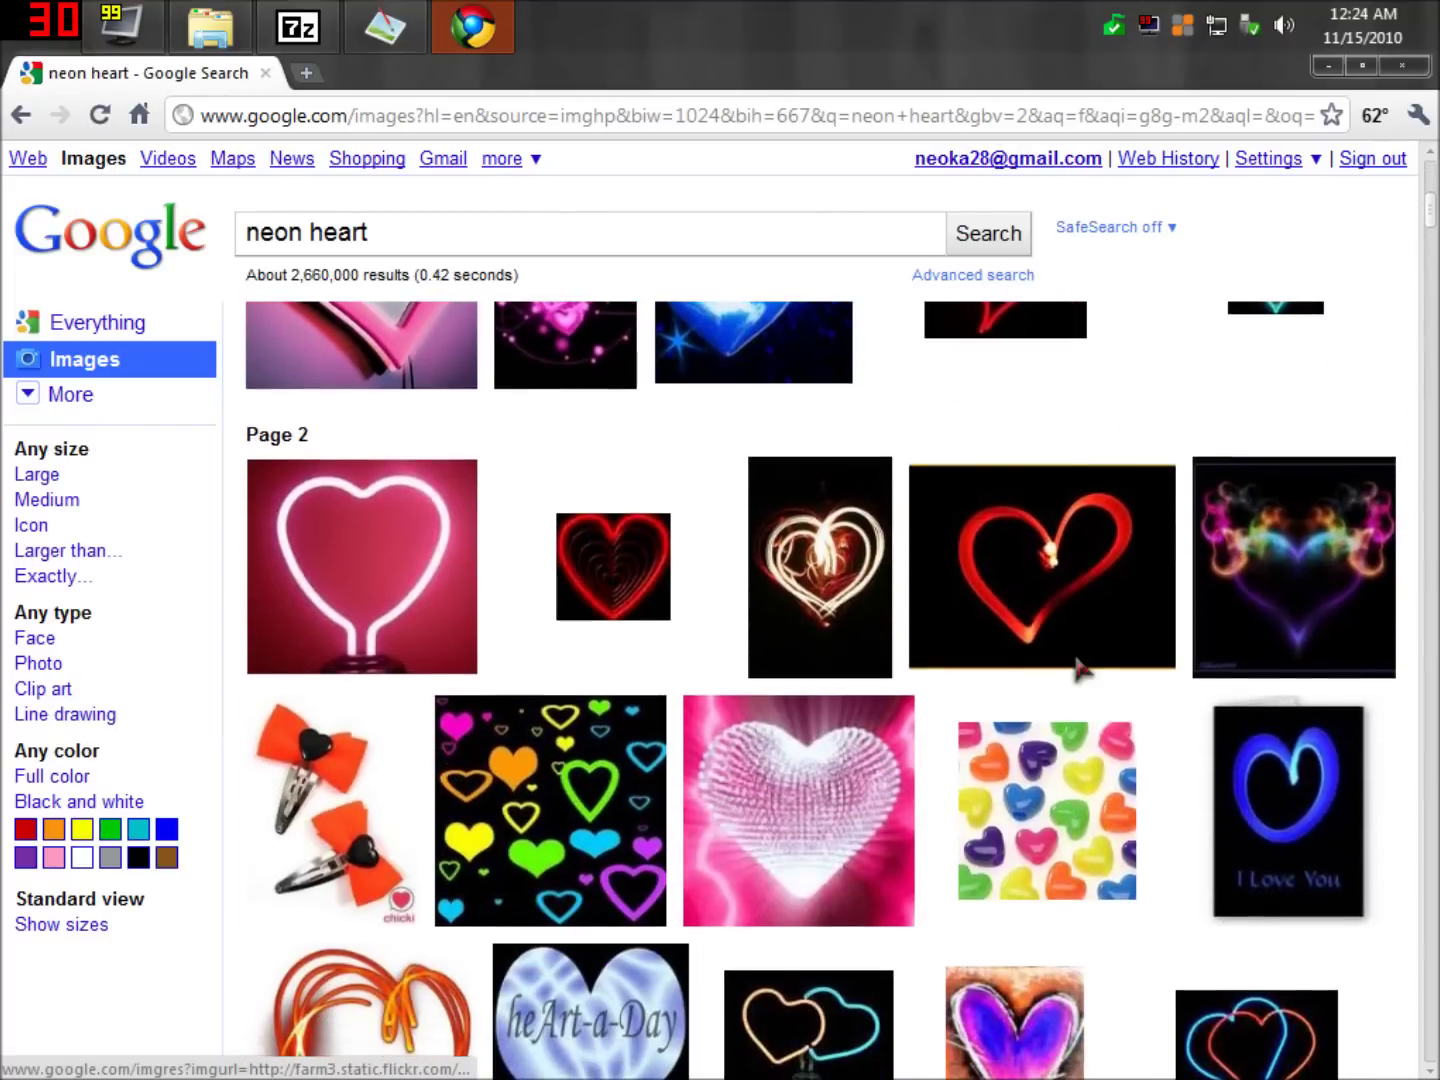
scroll(1081, 668, "down", 3)
scroll(1081, 668, "down", 20)
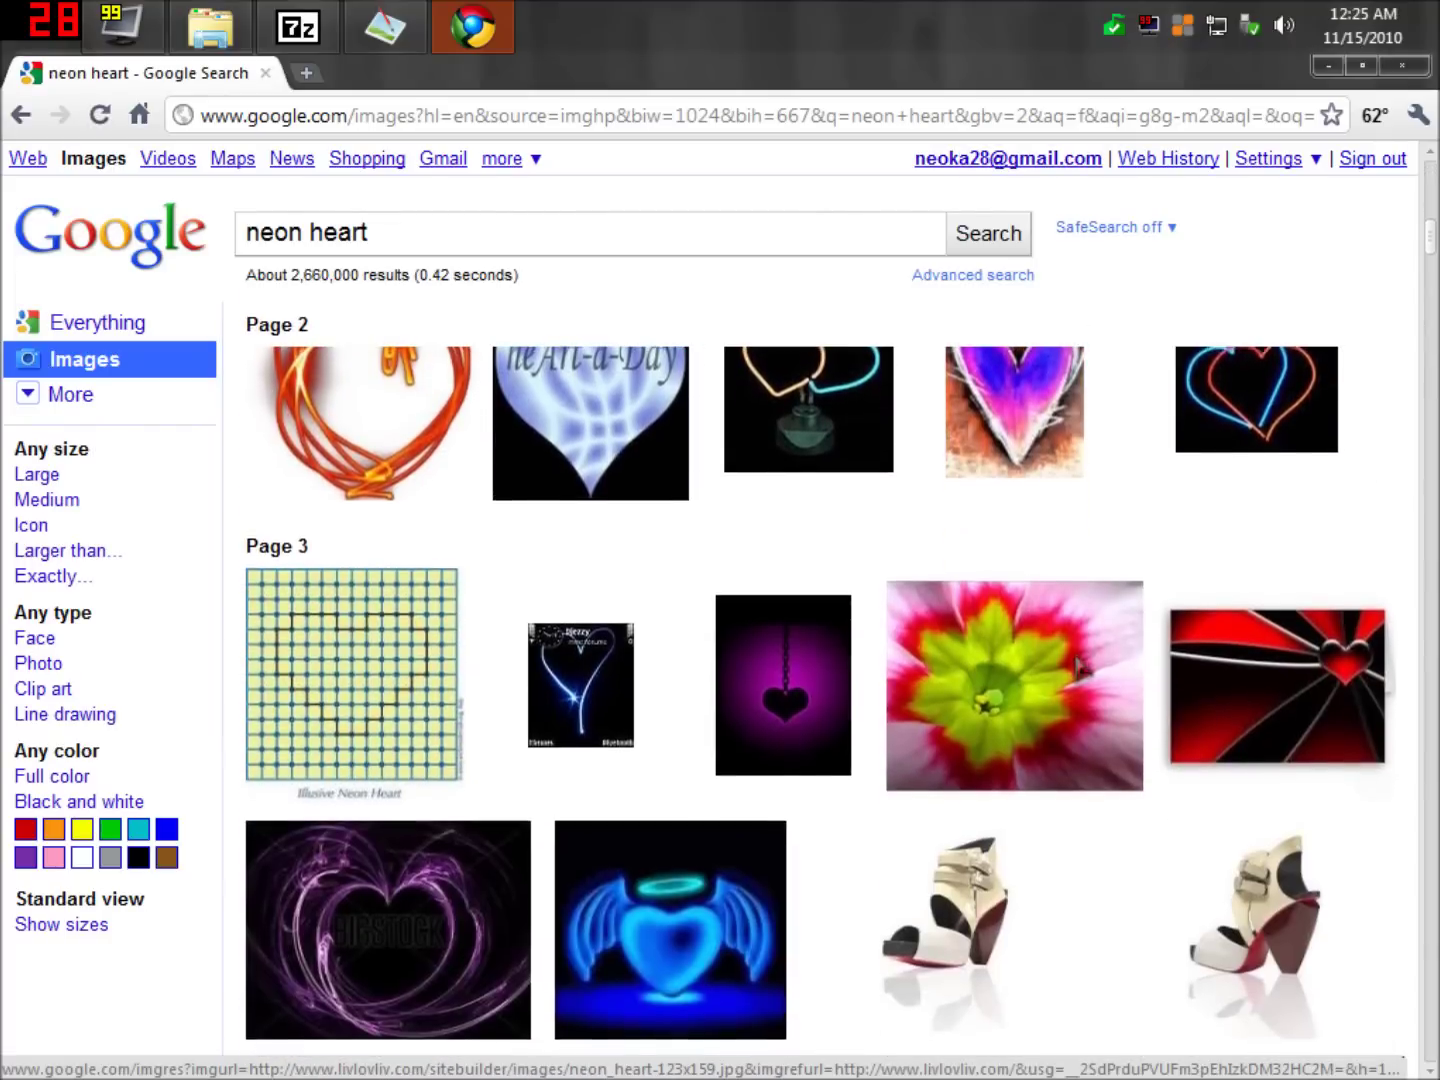
scroll(1081, 668, "down", 7)
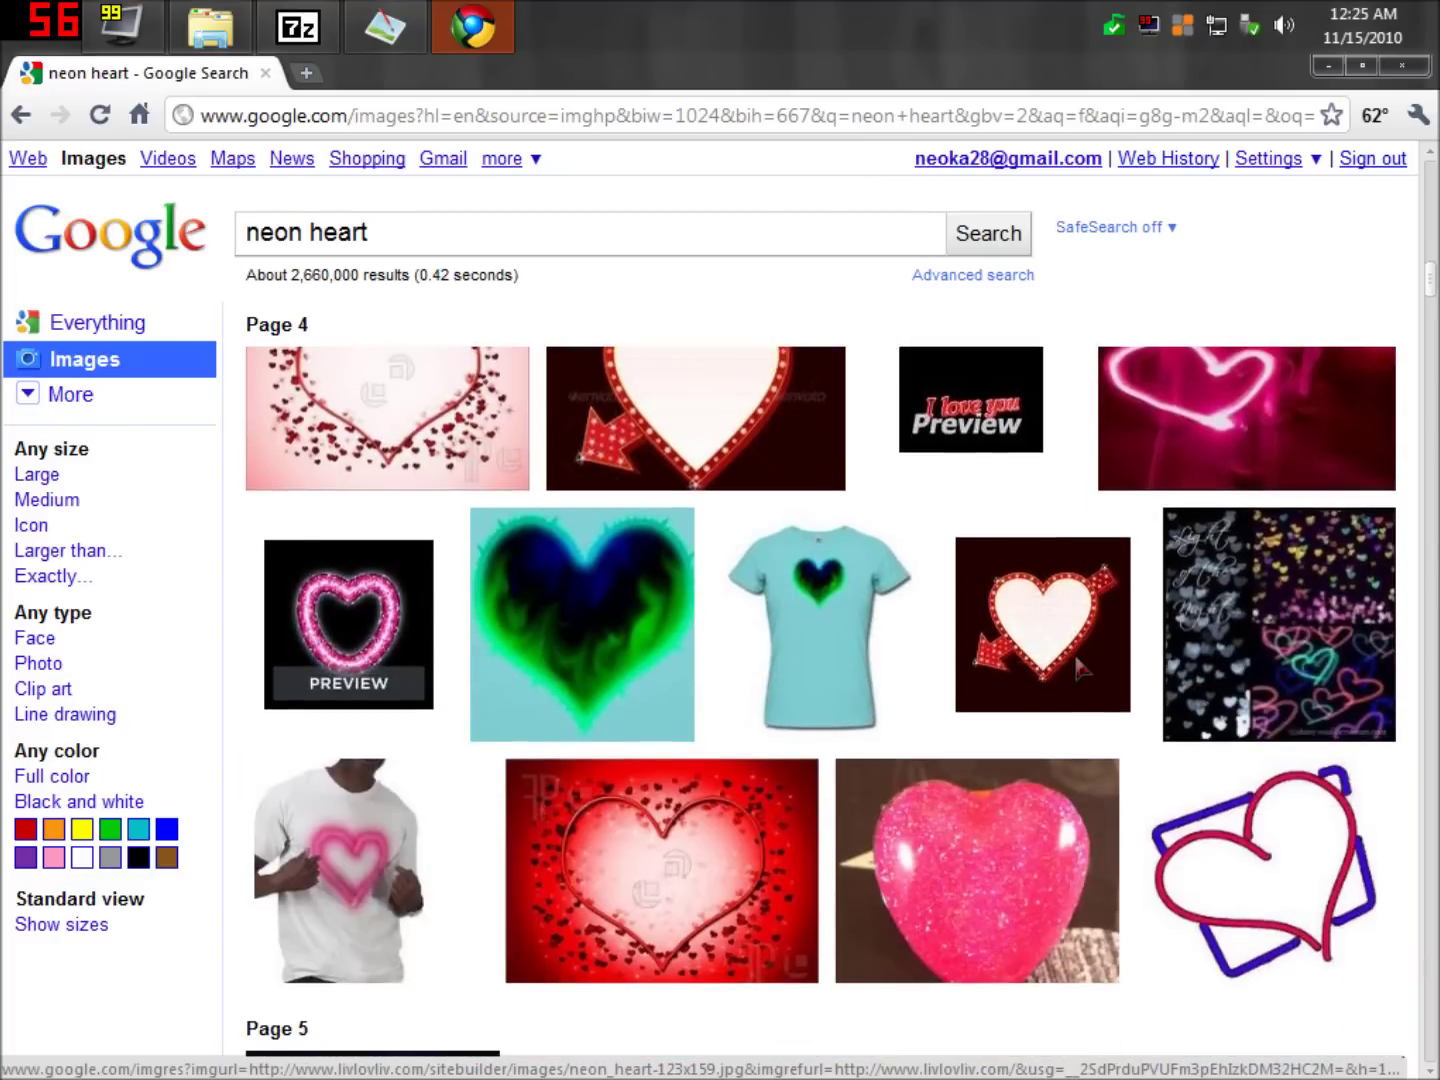
scroll(1081, 668, "down", 15)
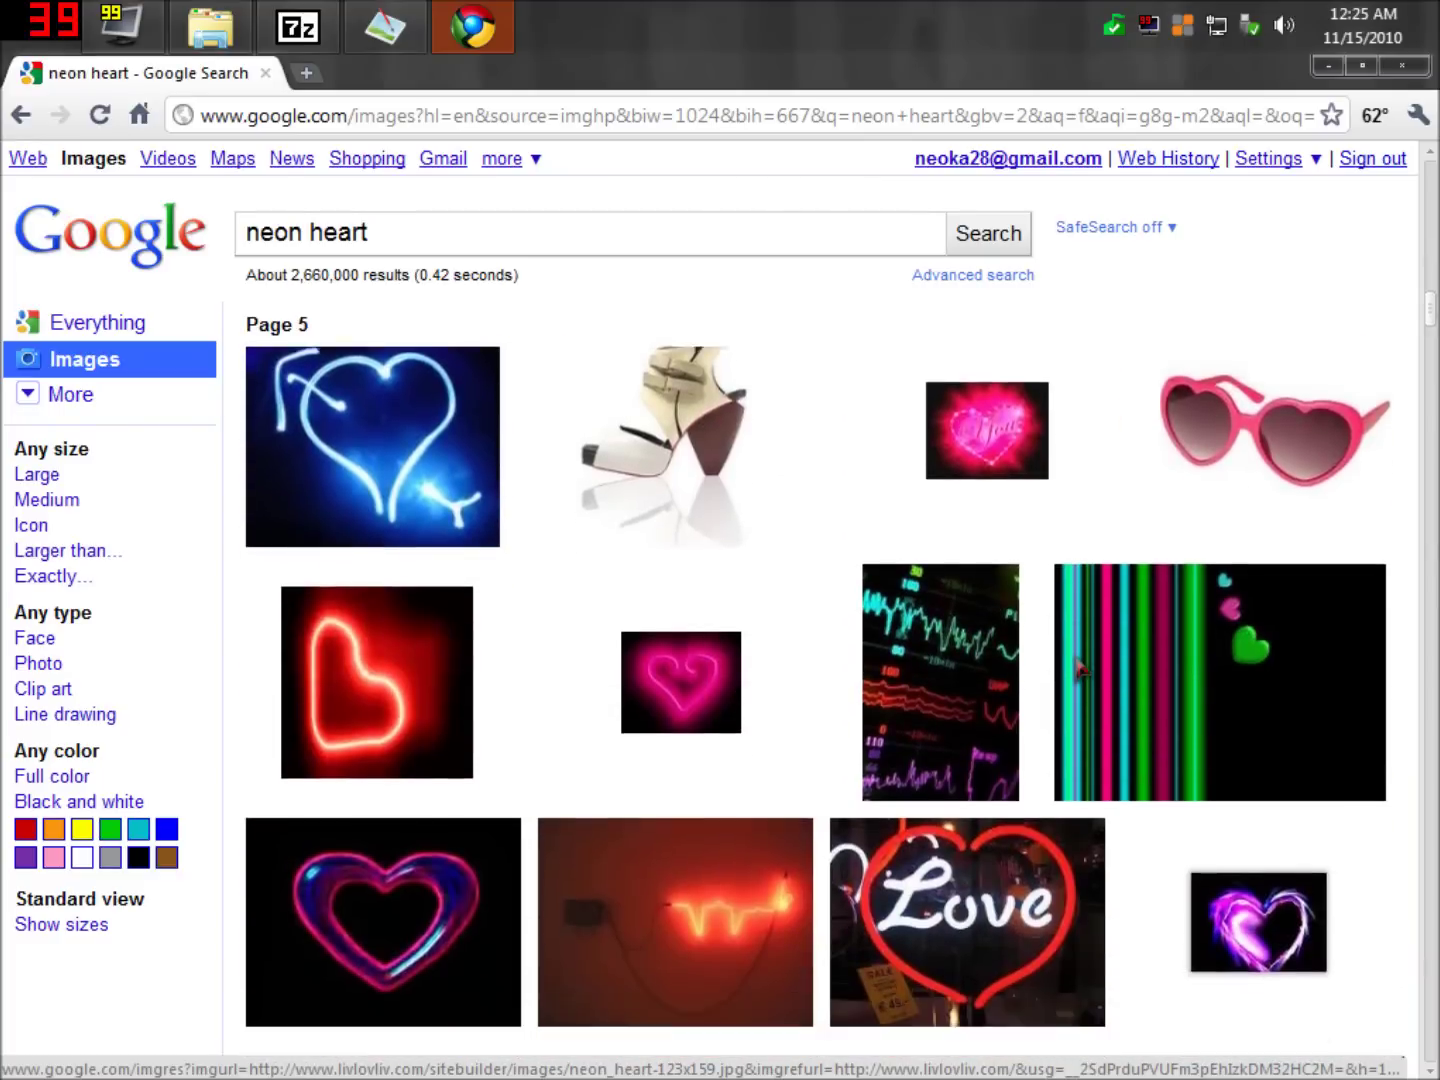
scroll(1081, 668, "down", 13)
scroll(1081, 668, "down", 17)
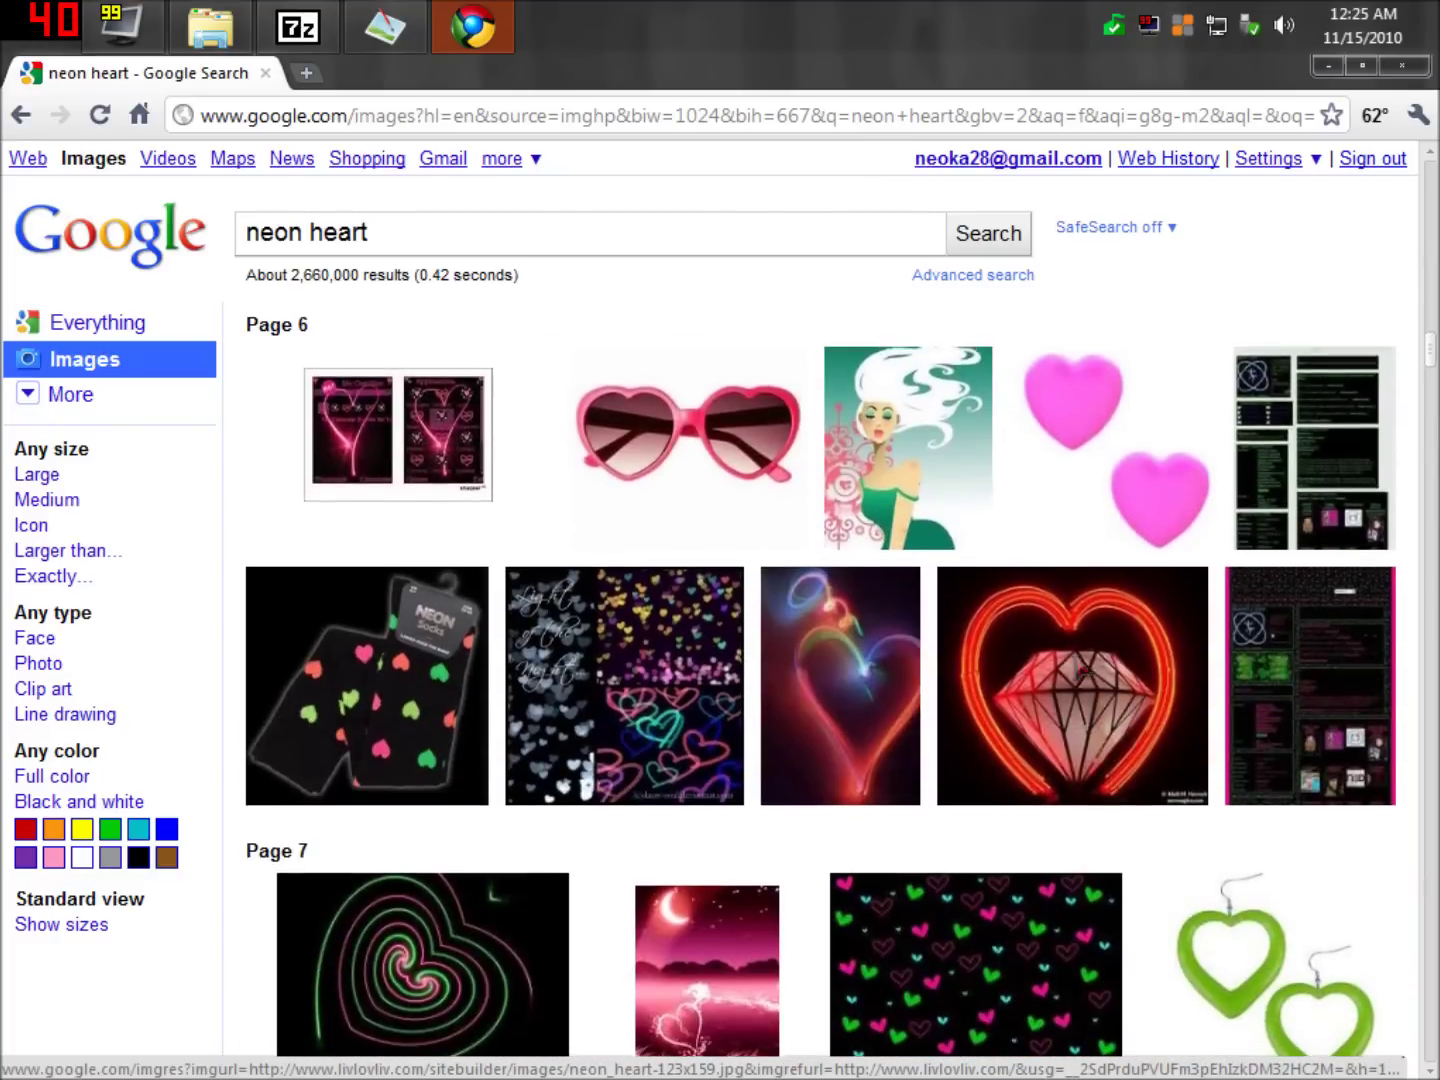
scroll(1081, 668, "down", 3)
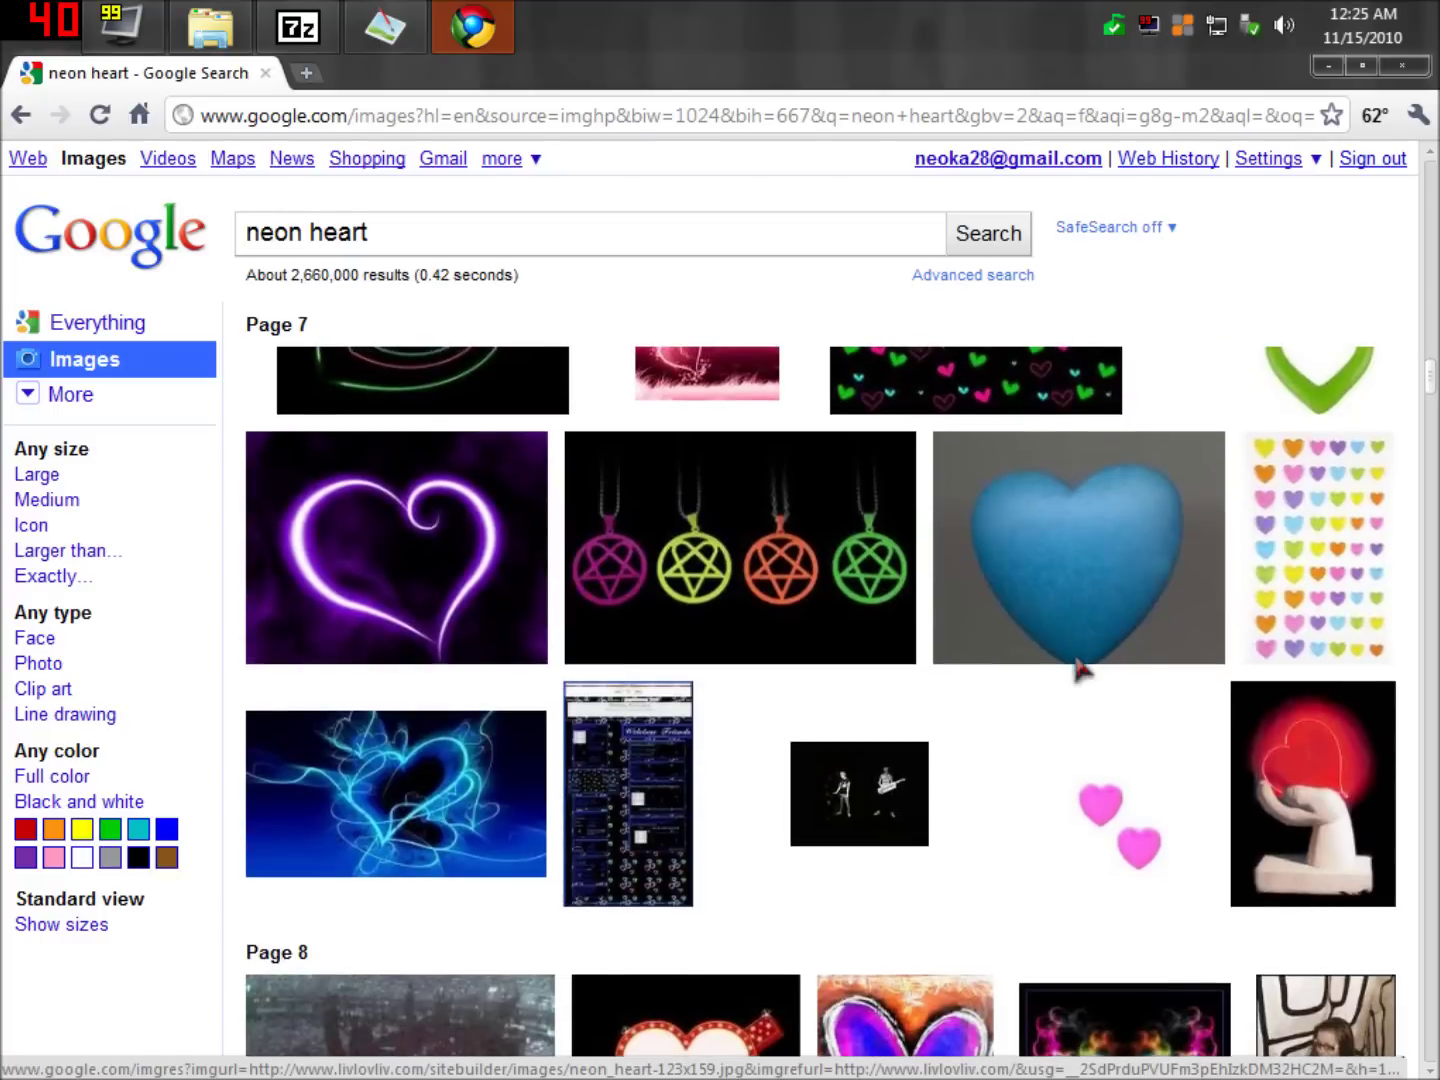
scroll(1081, 668, "down", 8)
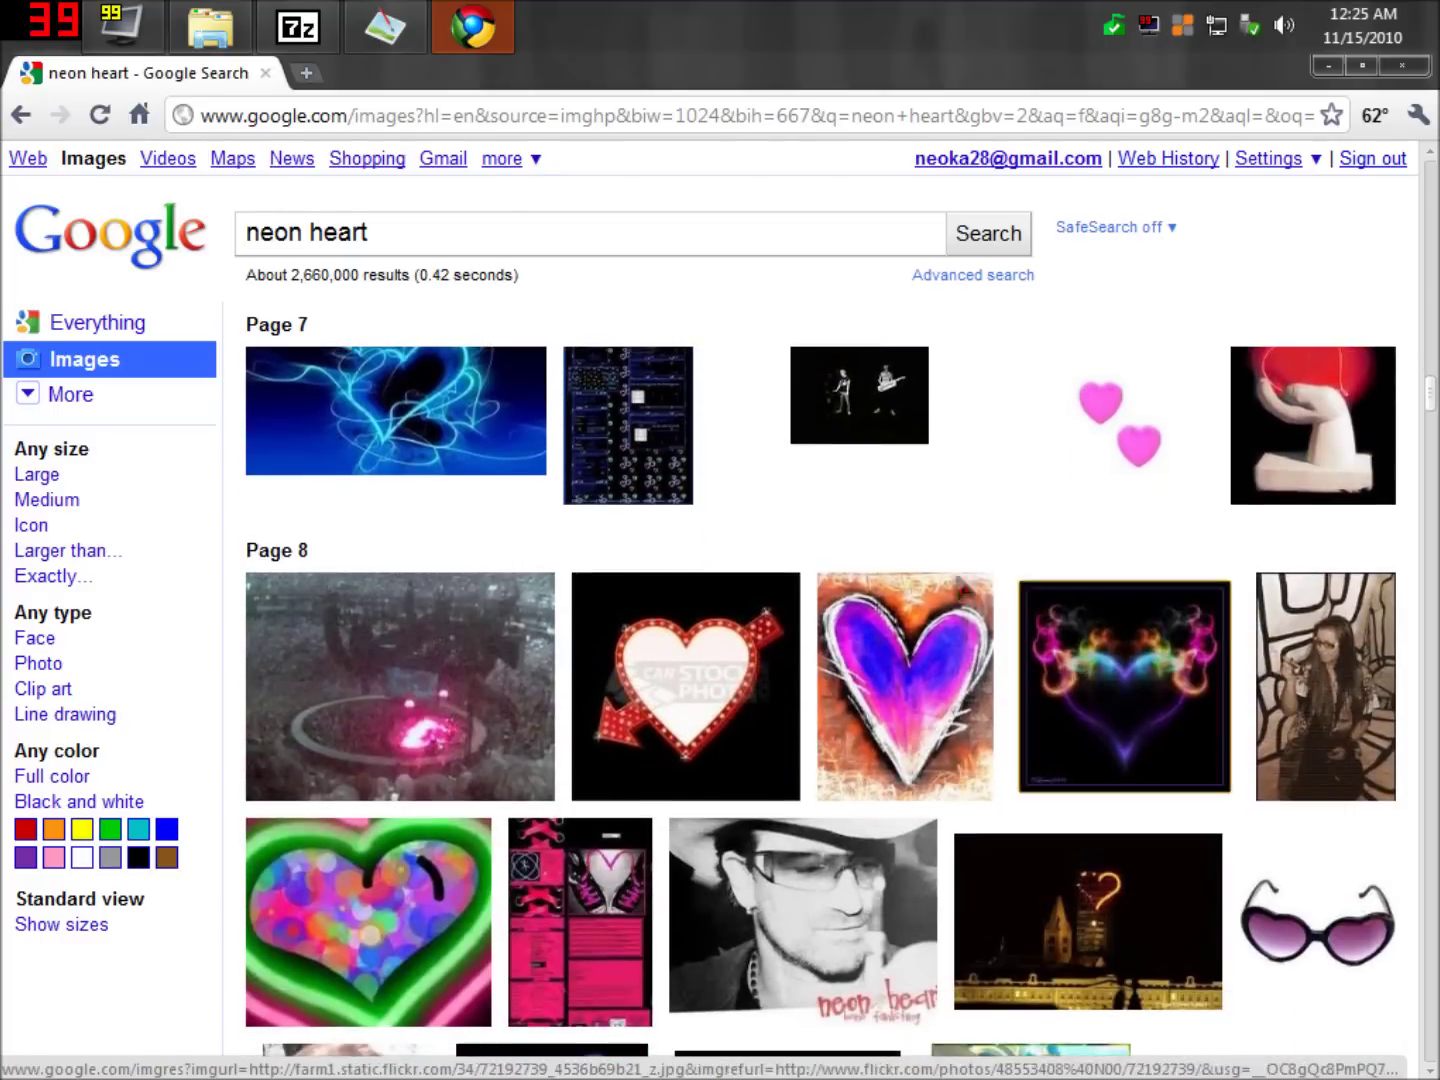
mouse_move(628, 392)
mouse_move(426, 436)
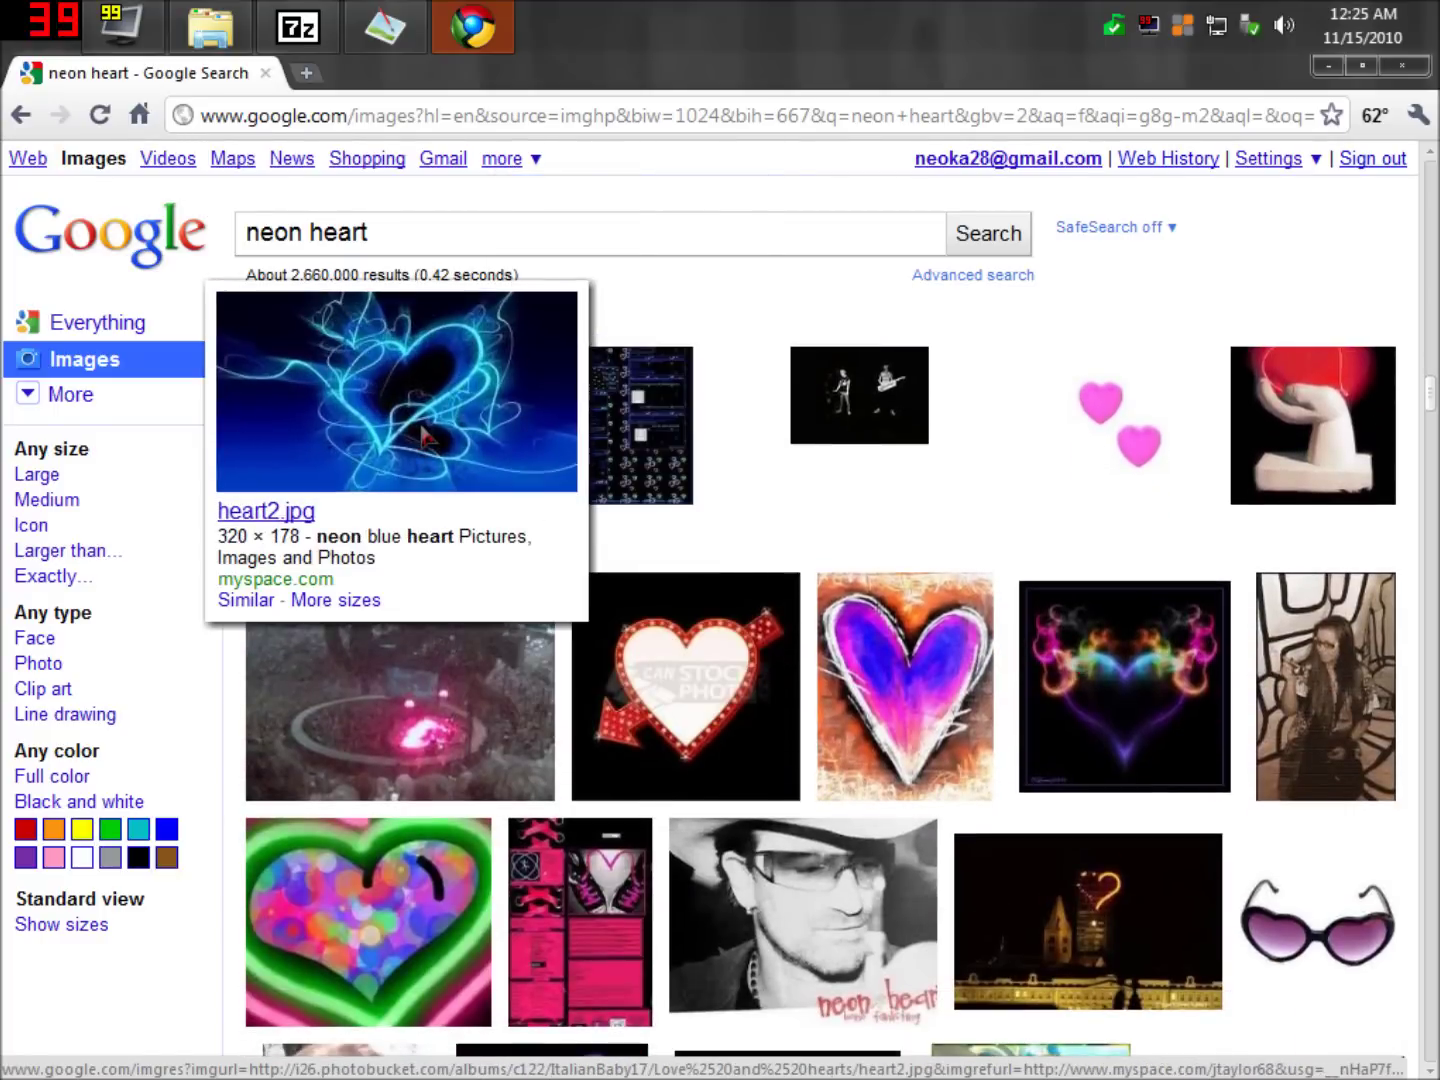
scroll(426, 436, "down", 8)
scroll(426, 436, "down", 10)
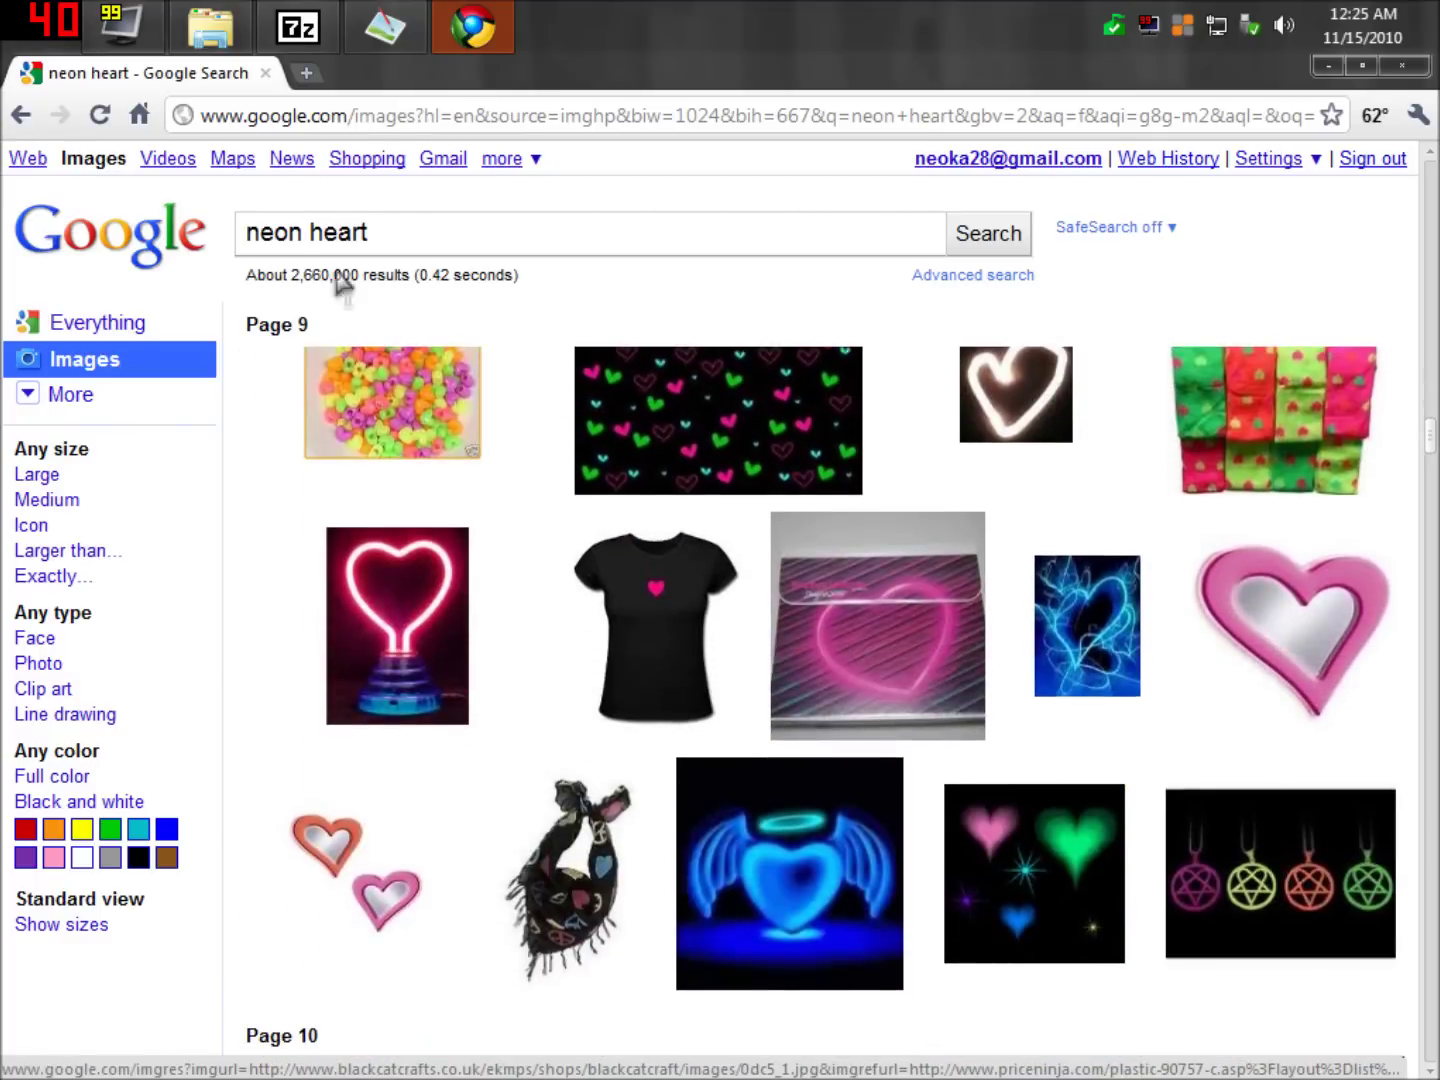
Check the top paintings of kz.png in Paint.NET, then return to the image results.
left_click(384, 27)
scroll(600, 433, "up", 4)
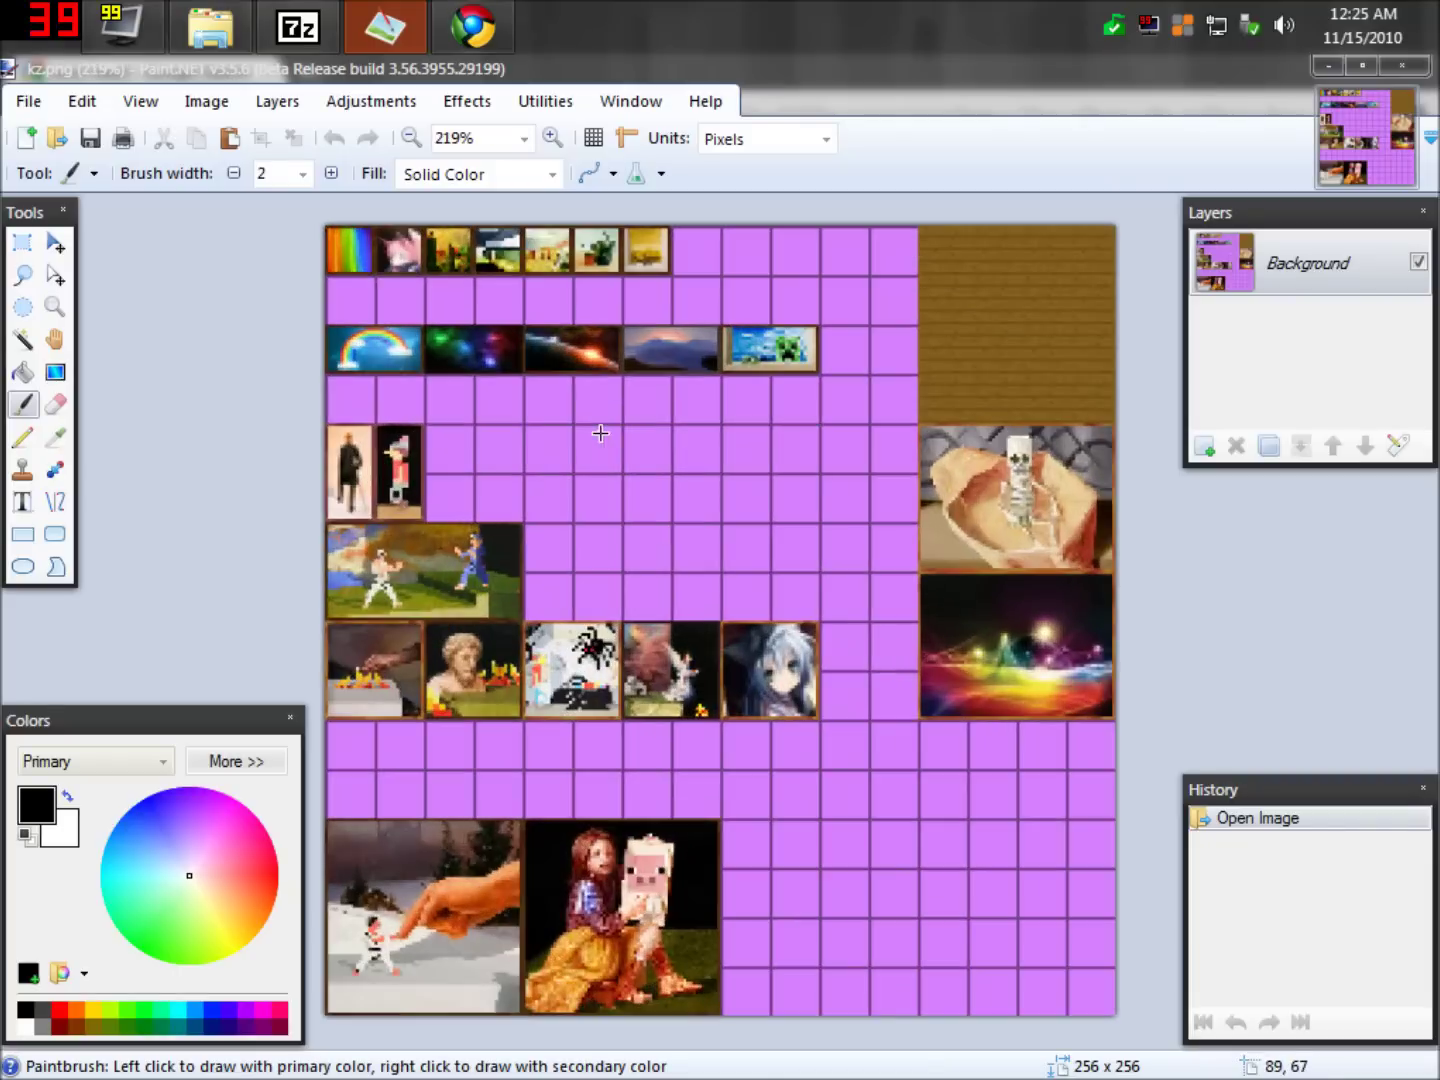
scroll(697, 437, "up", 2)
left_click(55, 339)
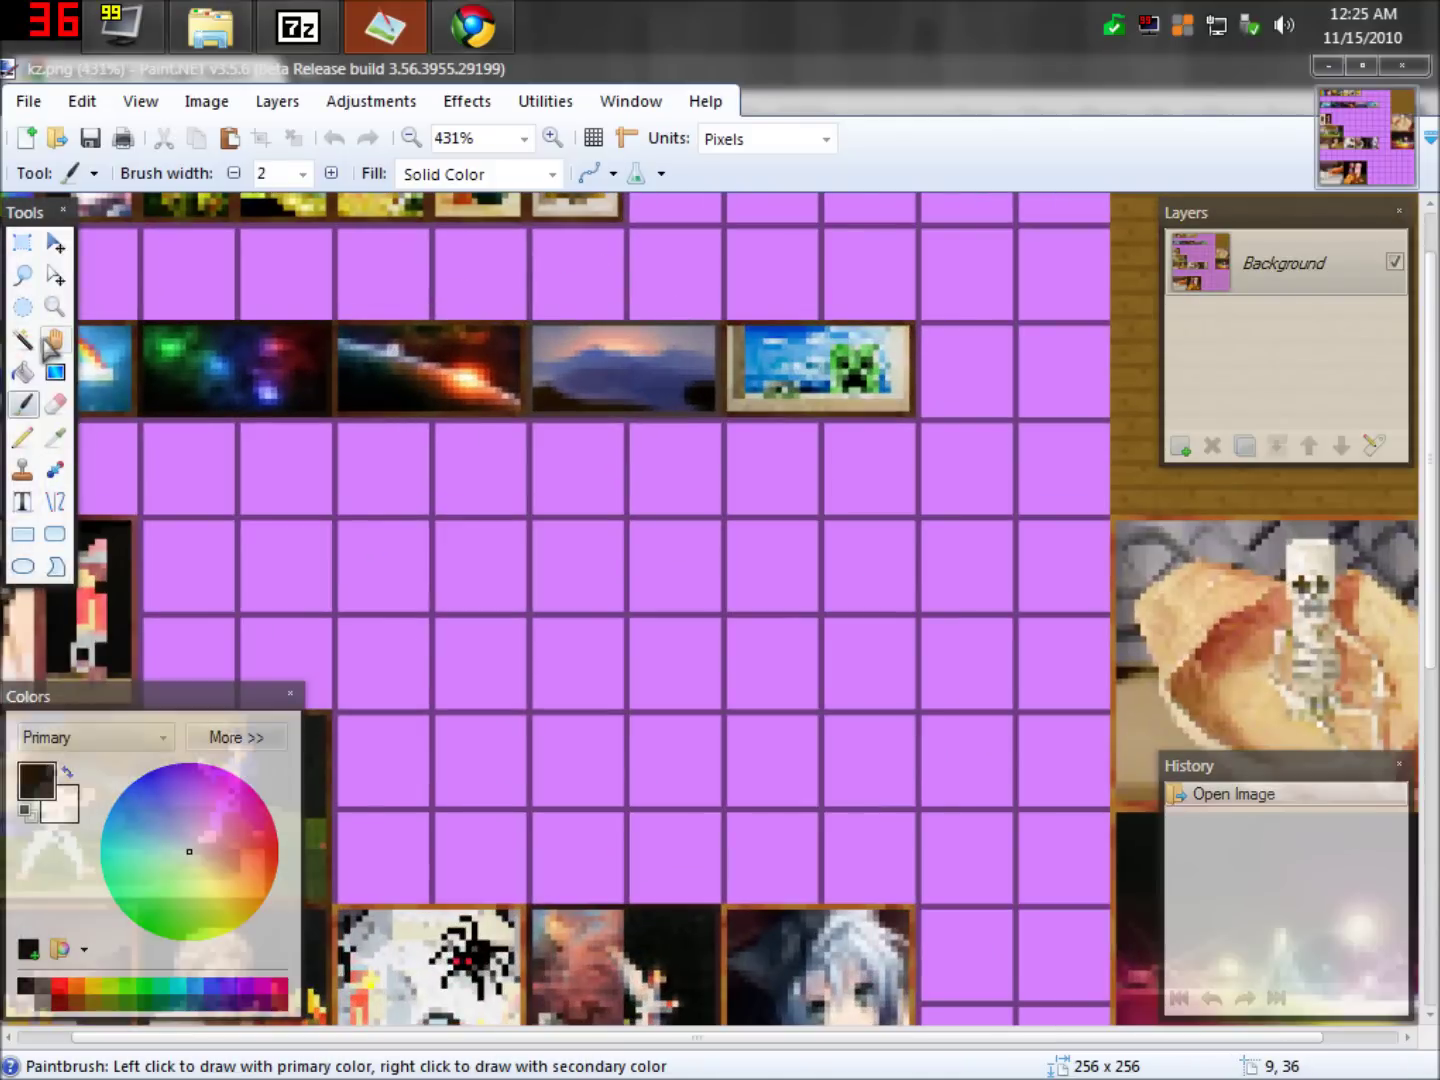
left_click_drag(709, 680, 754, 750)
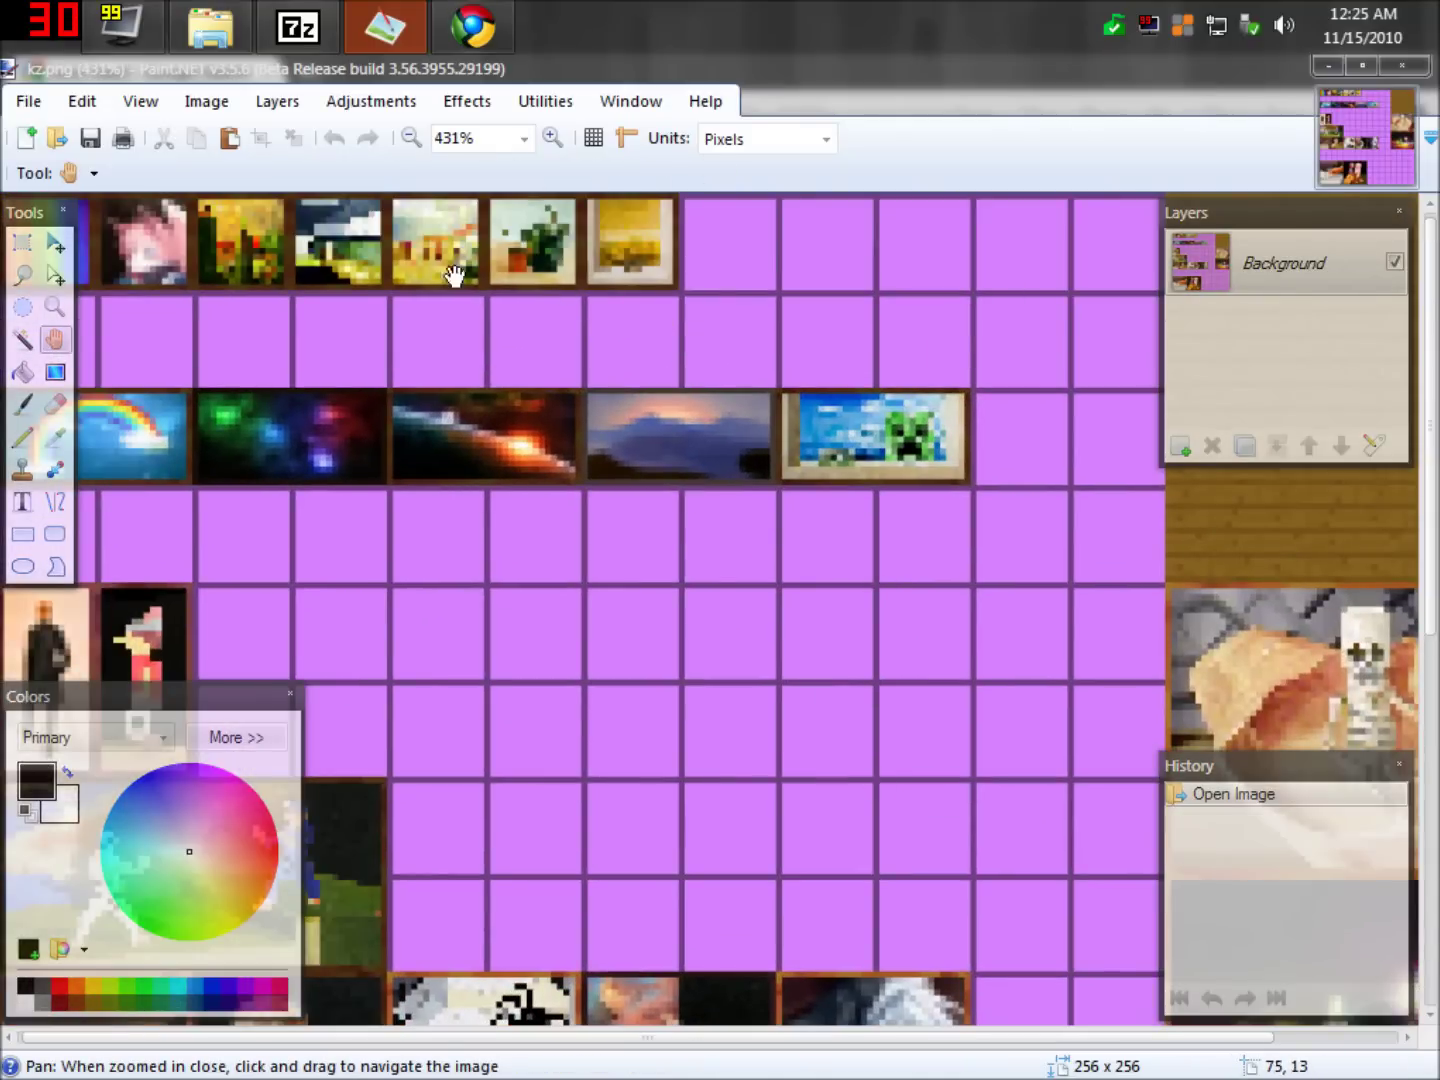
left_click(473, 27)
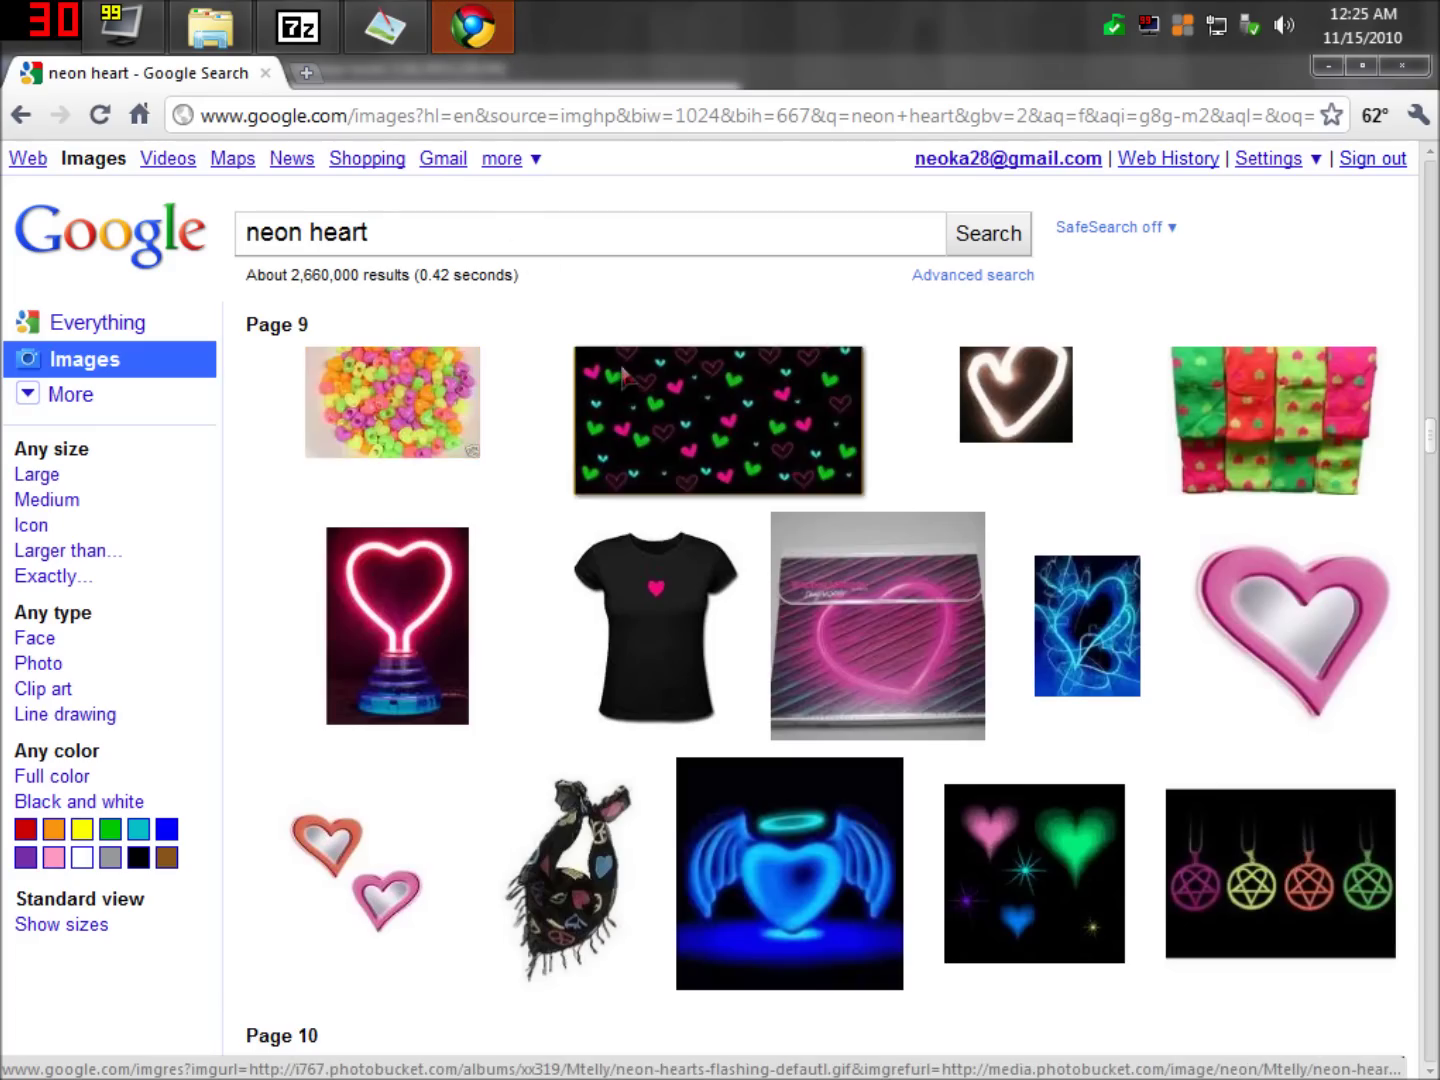
Save the small neon hearts image at full size to Downloads as thumbnail.jpg.
scroll(720, 600, "up", 5)
scroll(752, 503, "up", 20)
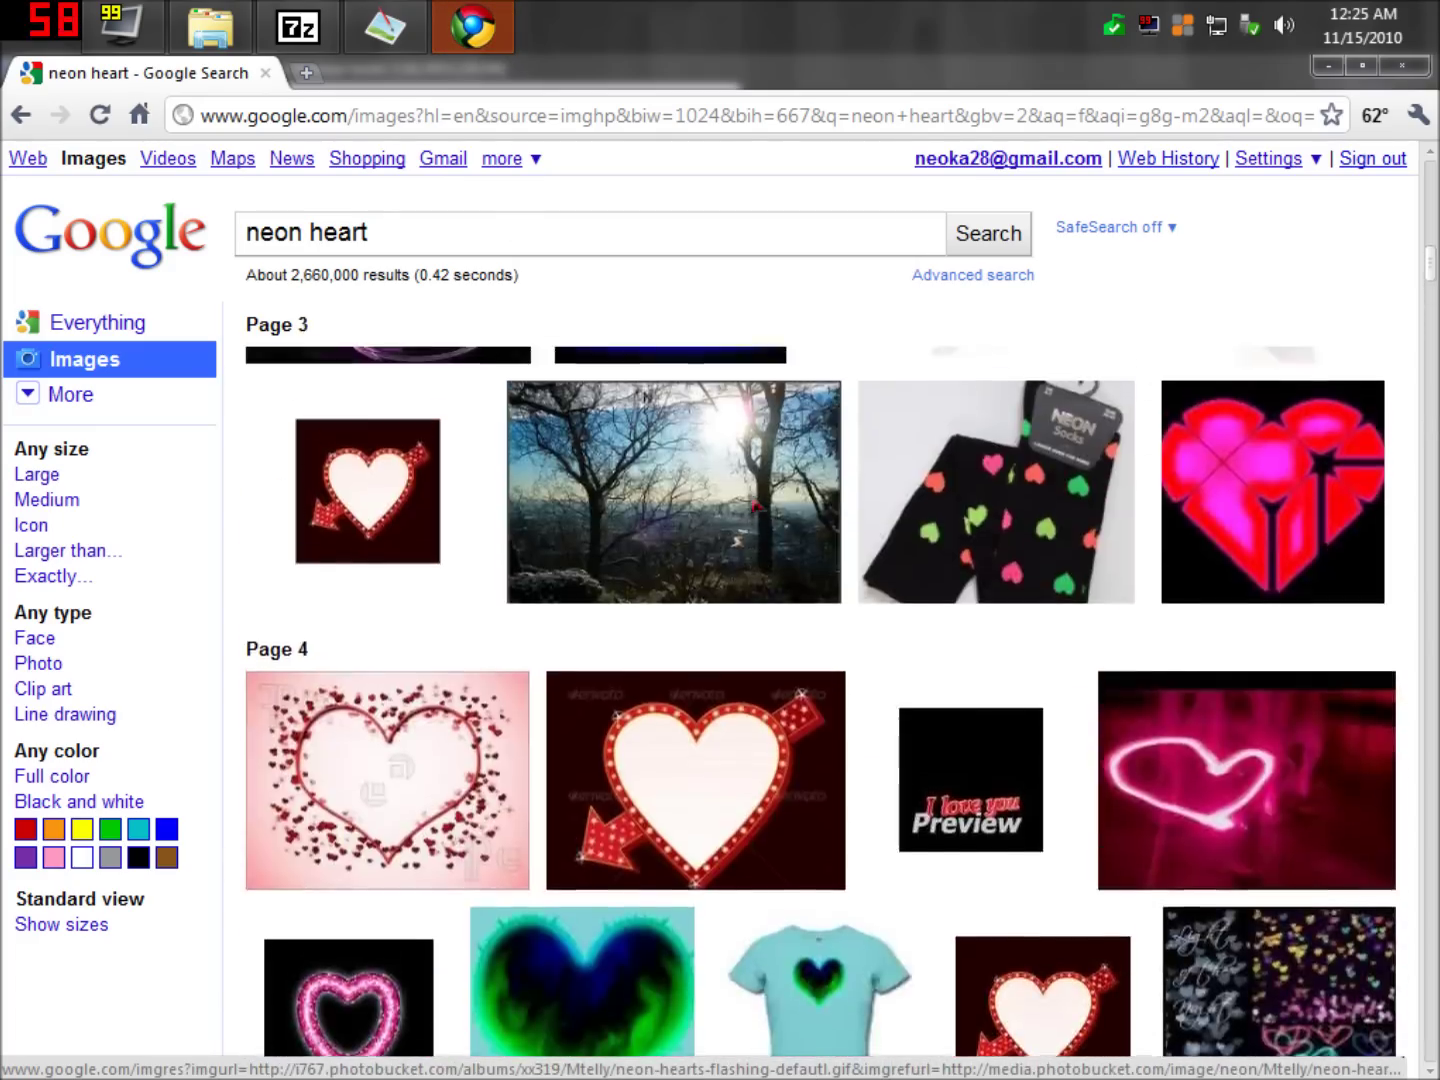
scroll(755, 505, "up", 5)
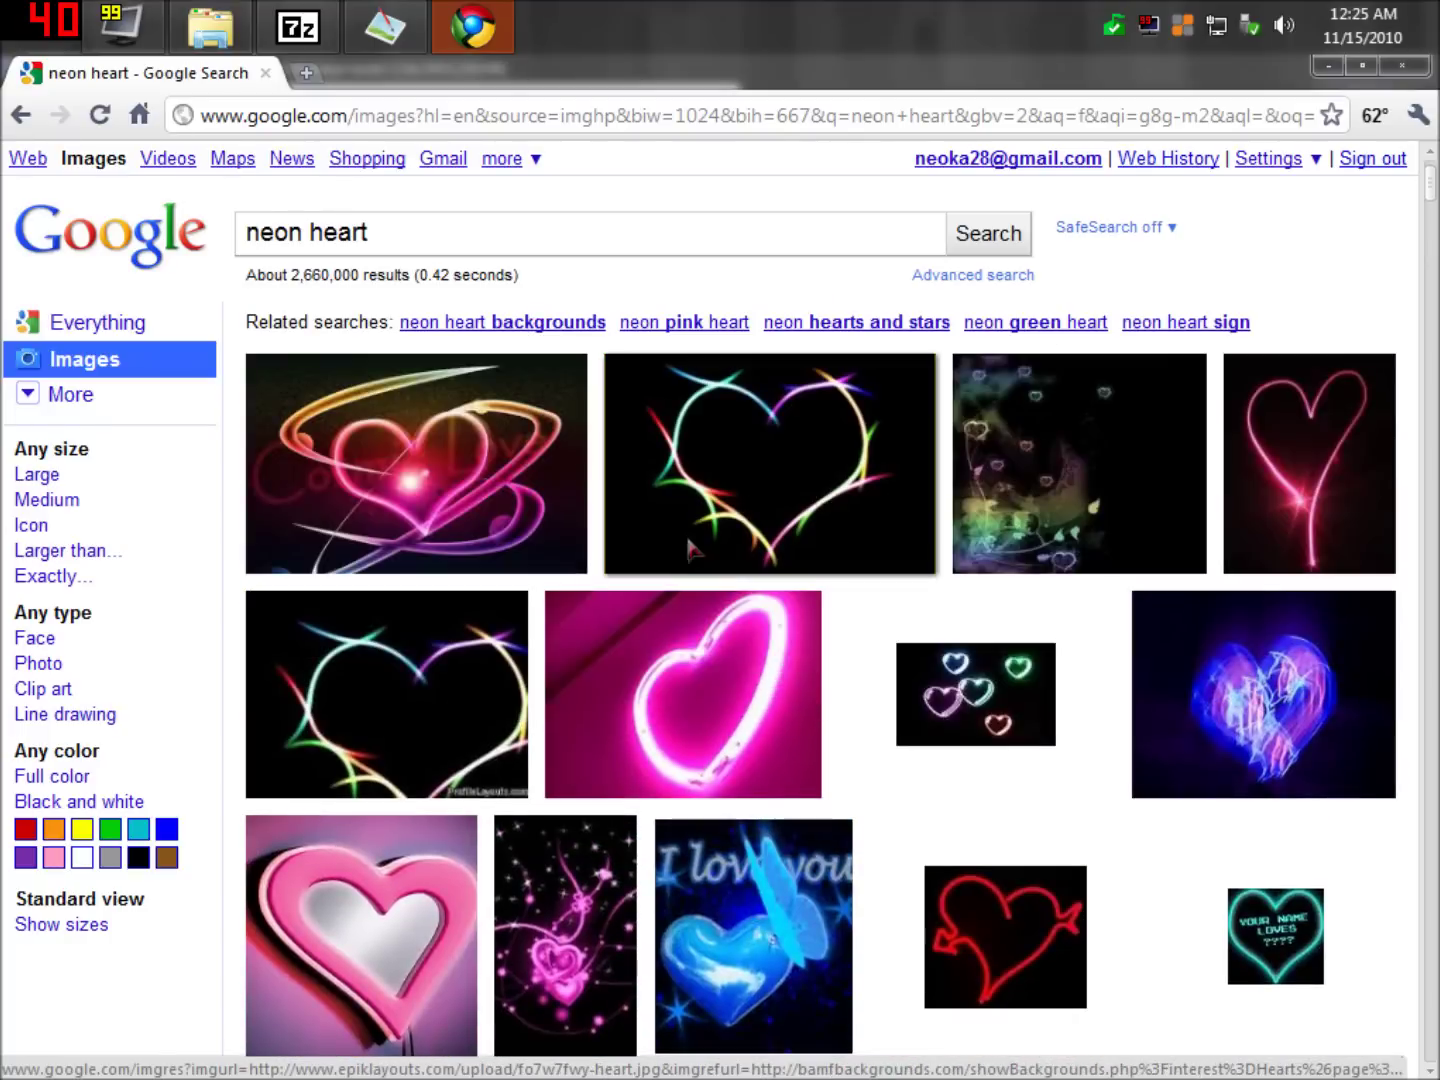
mouse_move(780, 484)
mouse_move(471, 465)
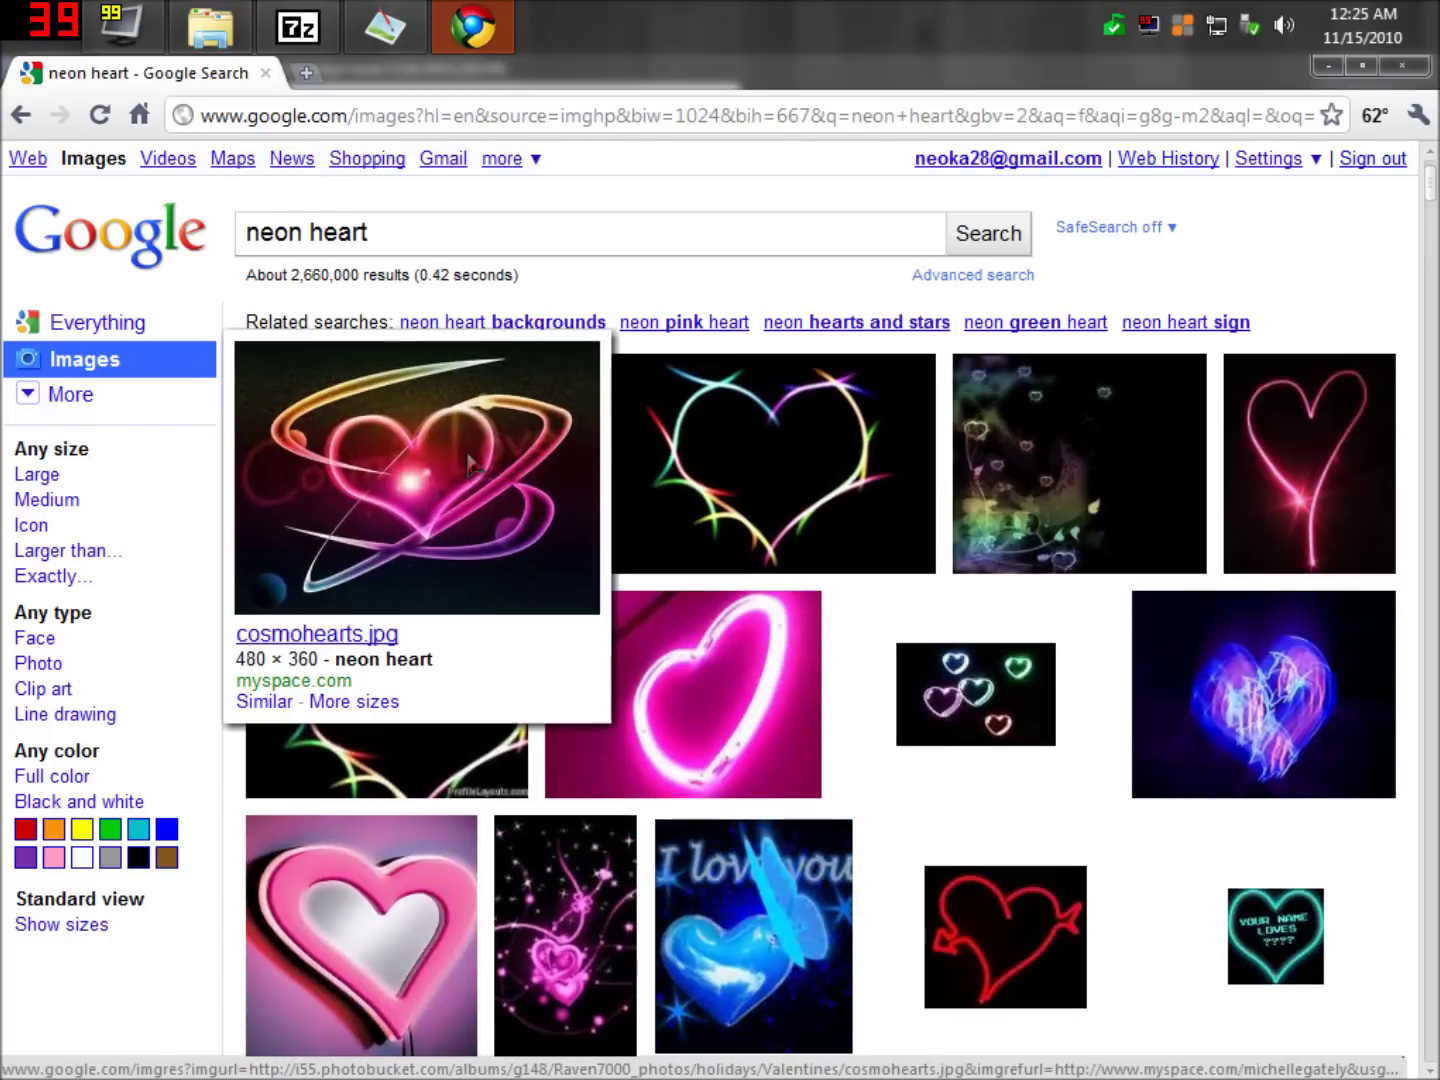
mouse_move(705, 455)
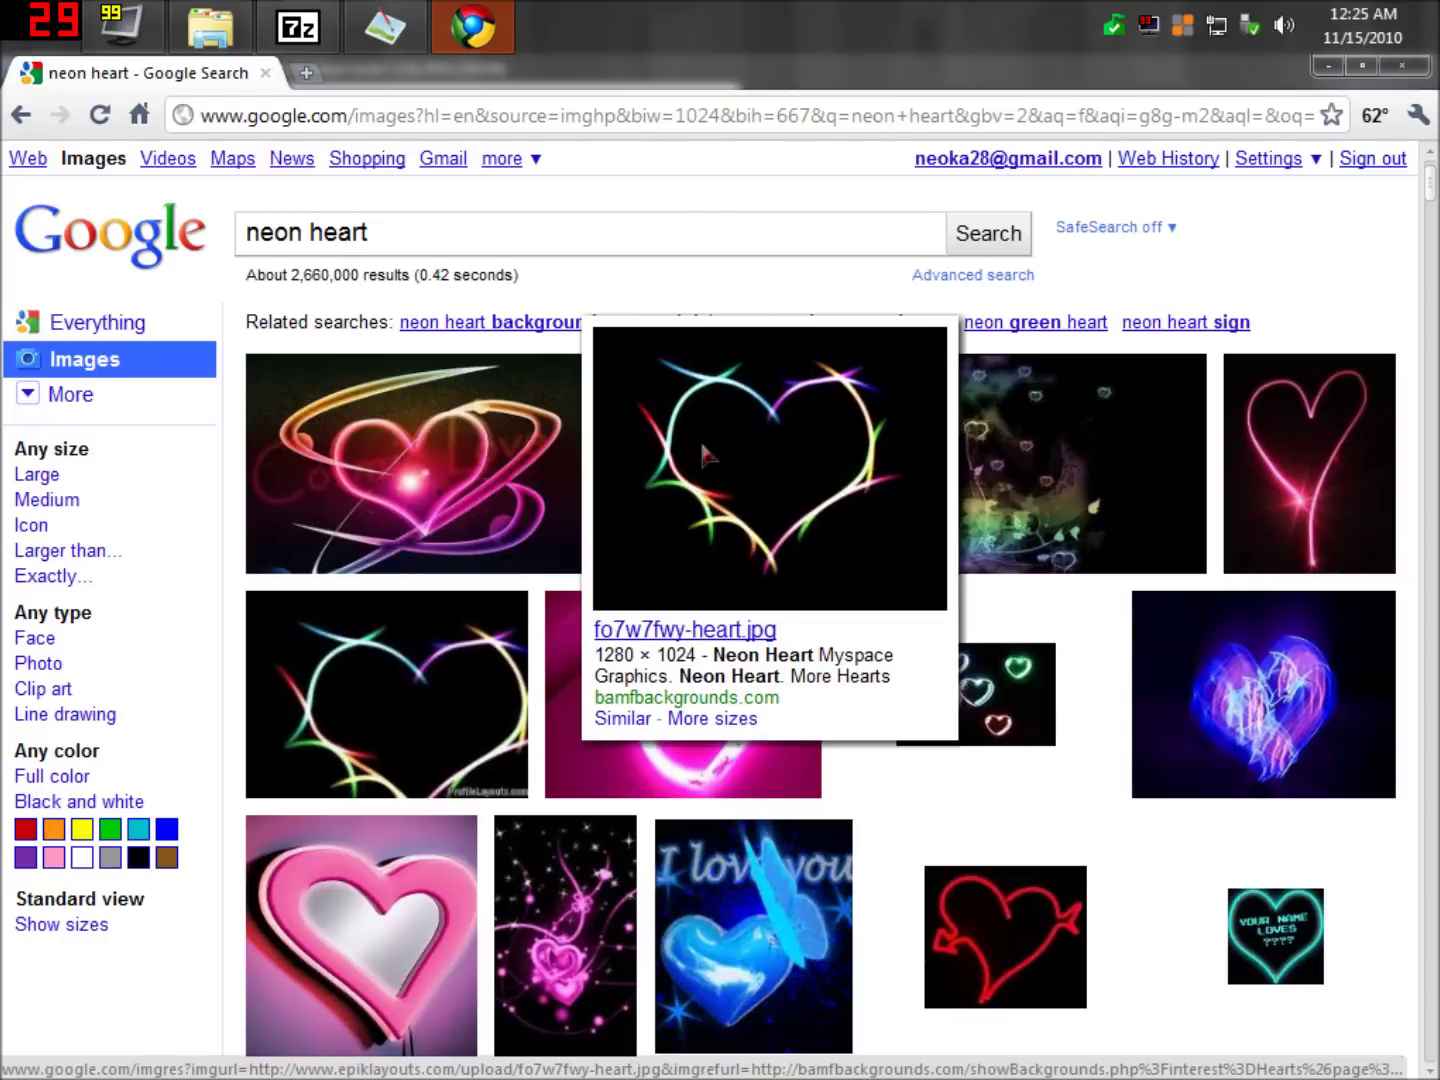
mouse_move(1167, 476)
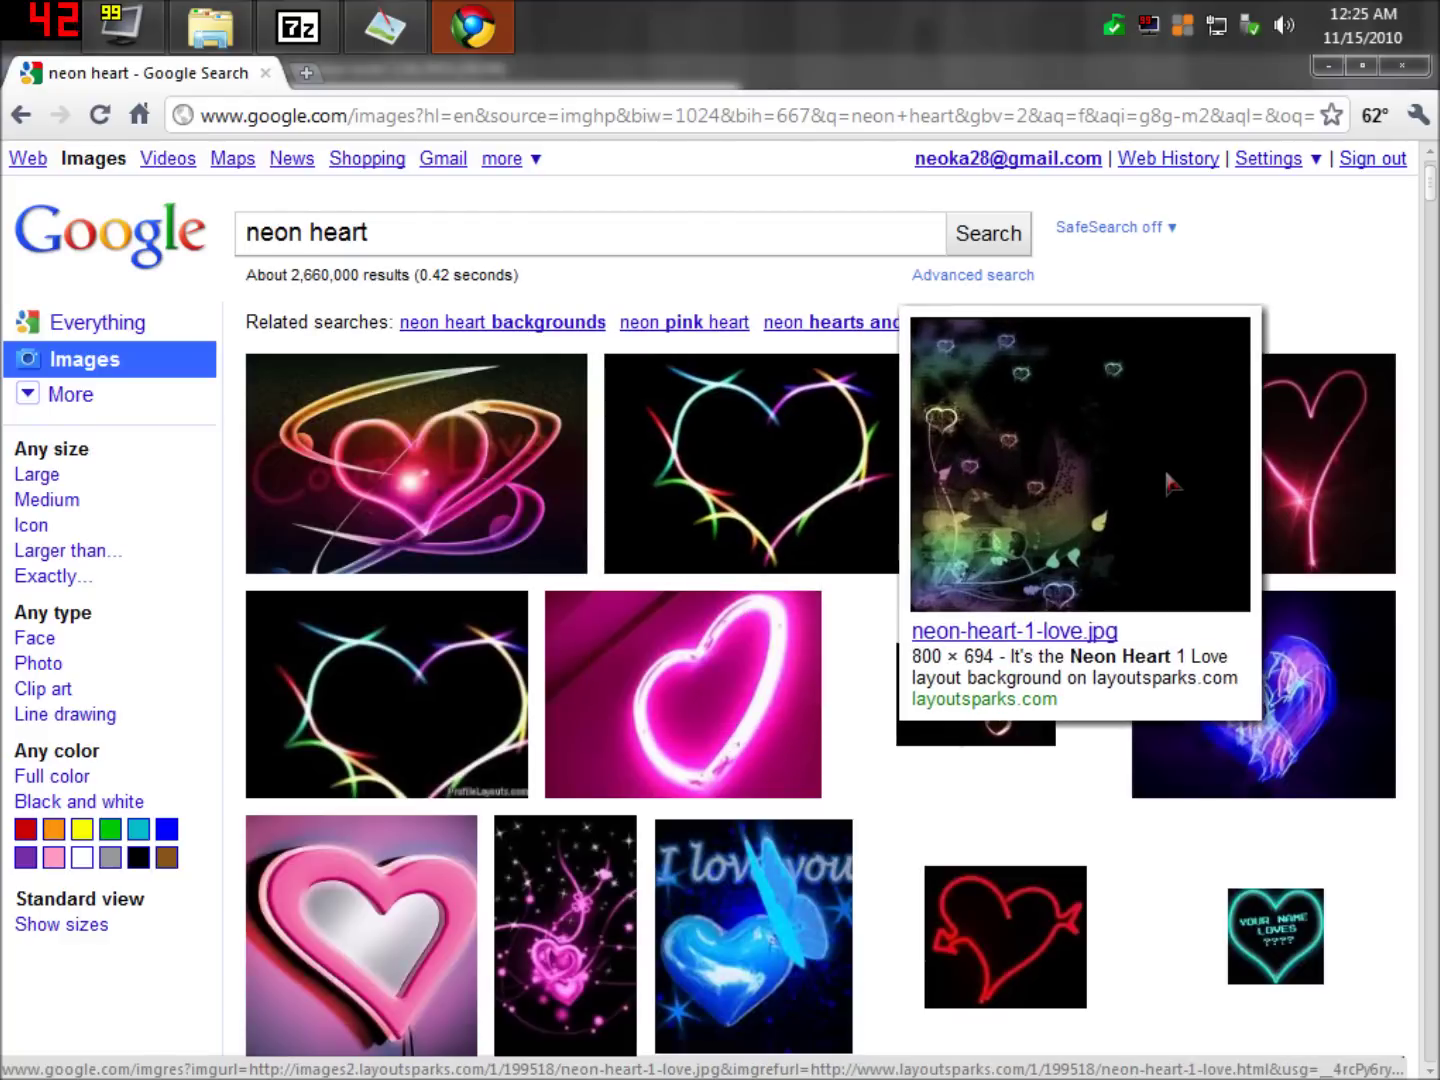
mouse_move(462, 717)
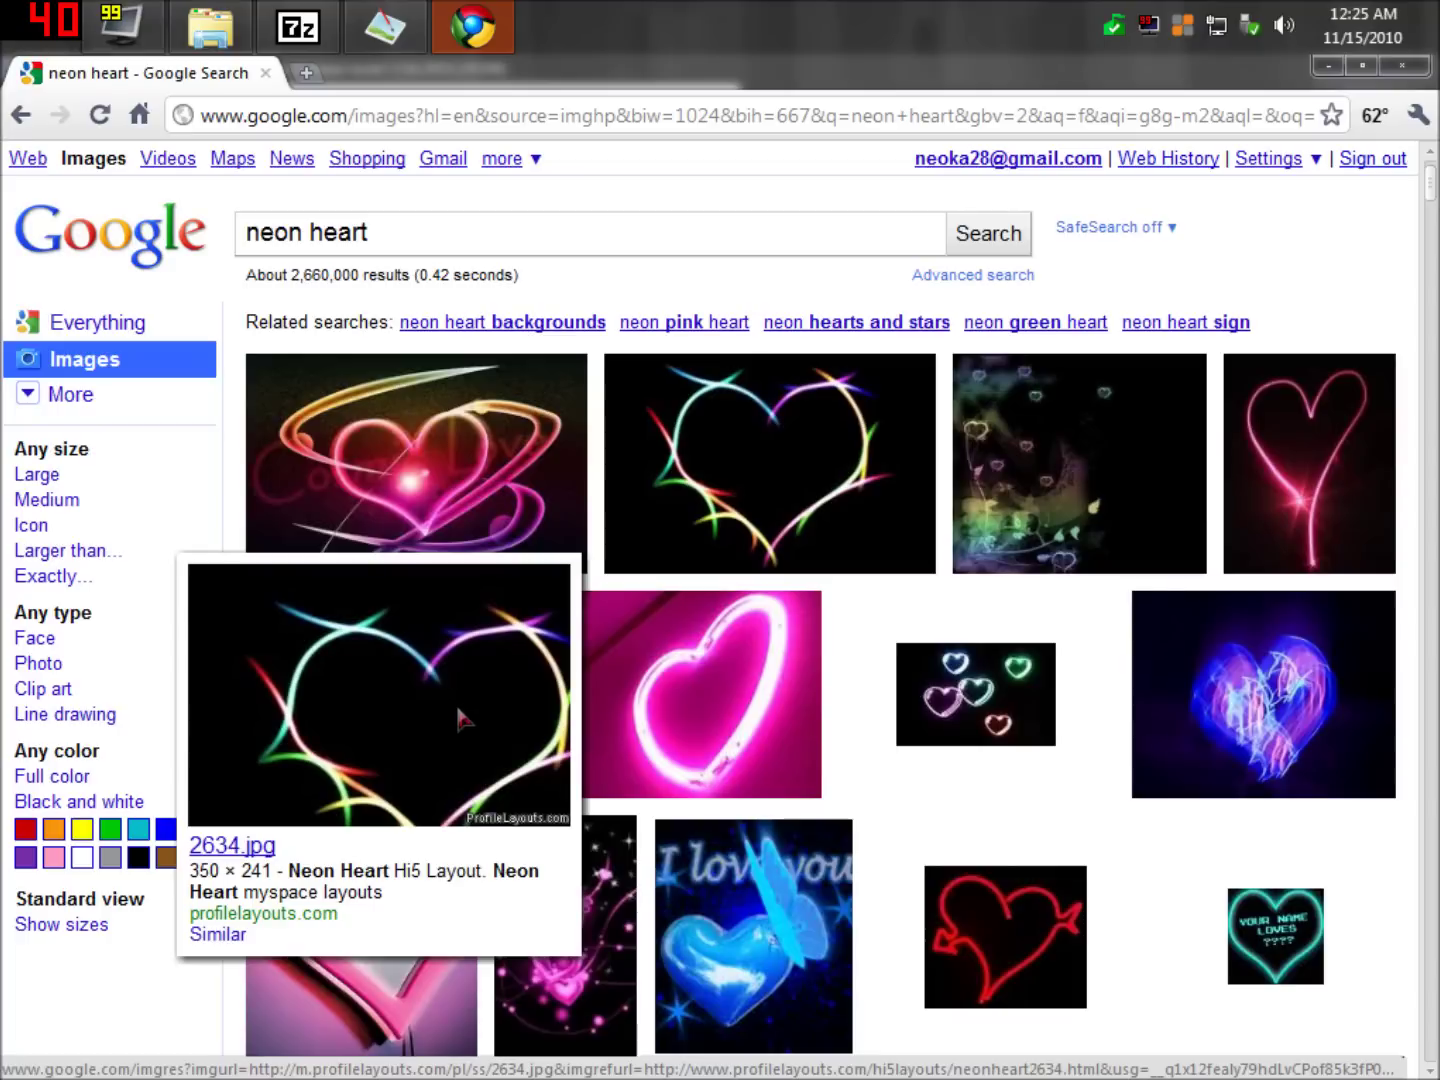
mouse_move(940, 685)
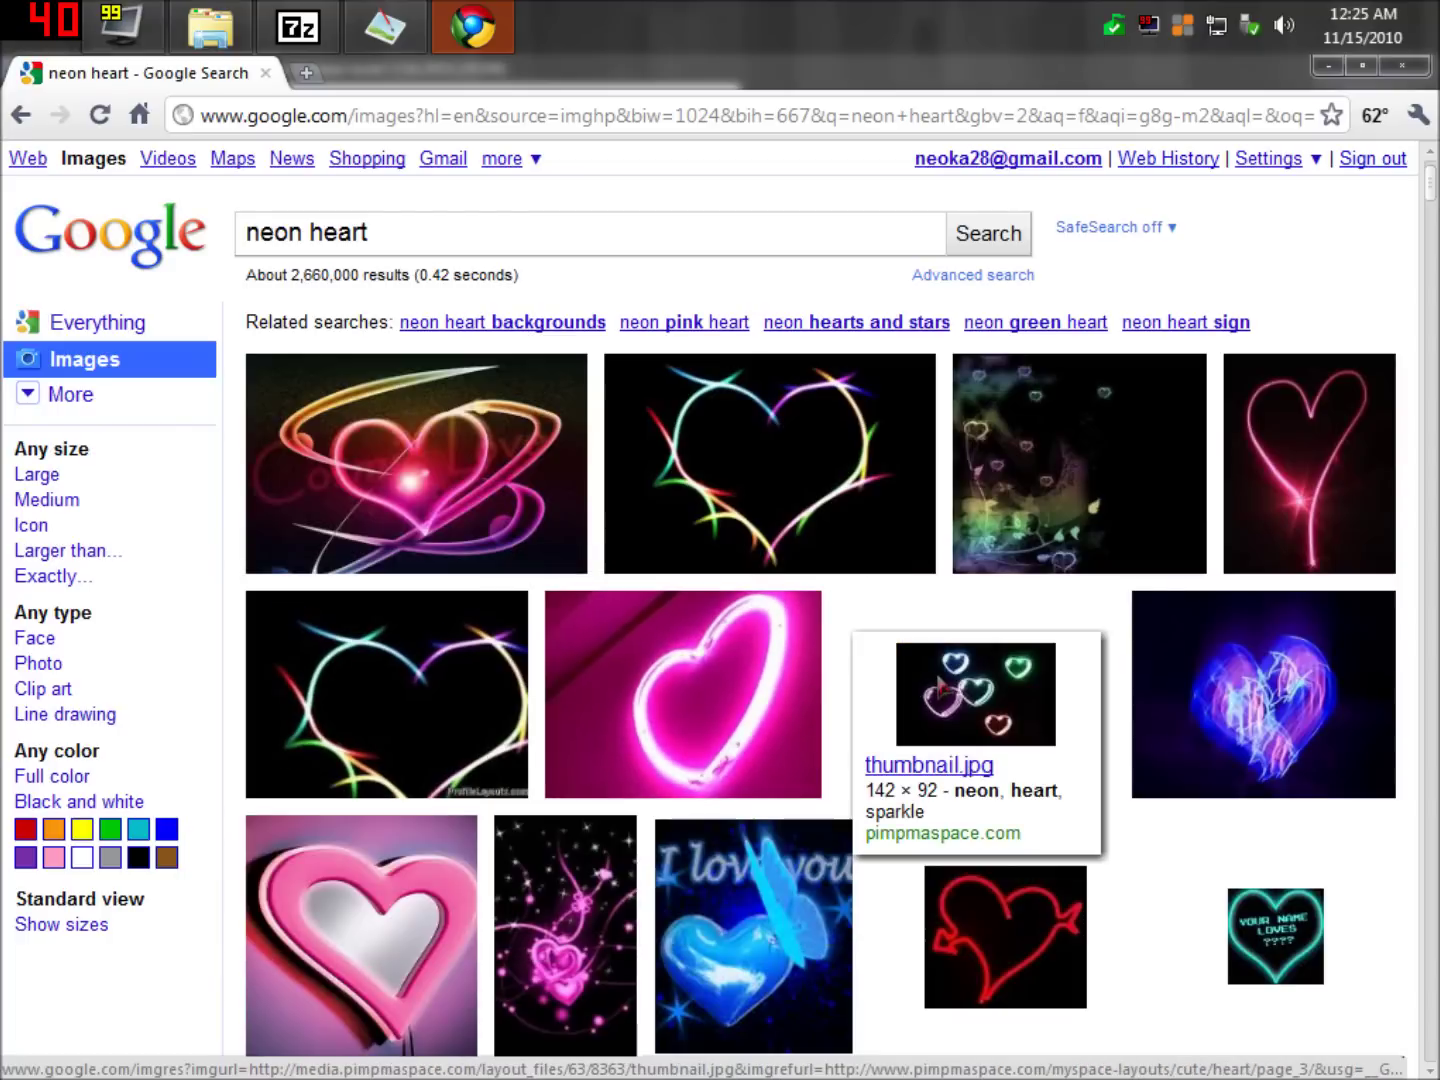
left_click(940, 685)
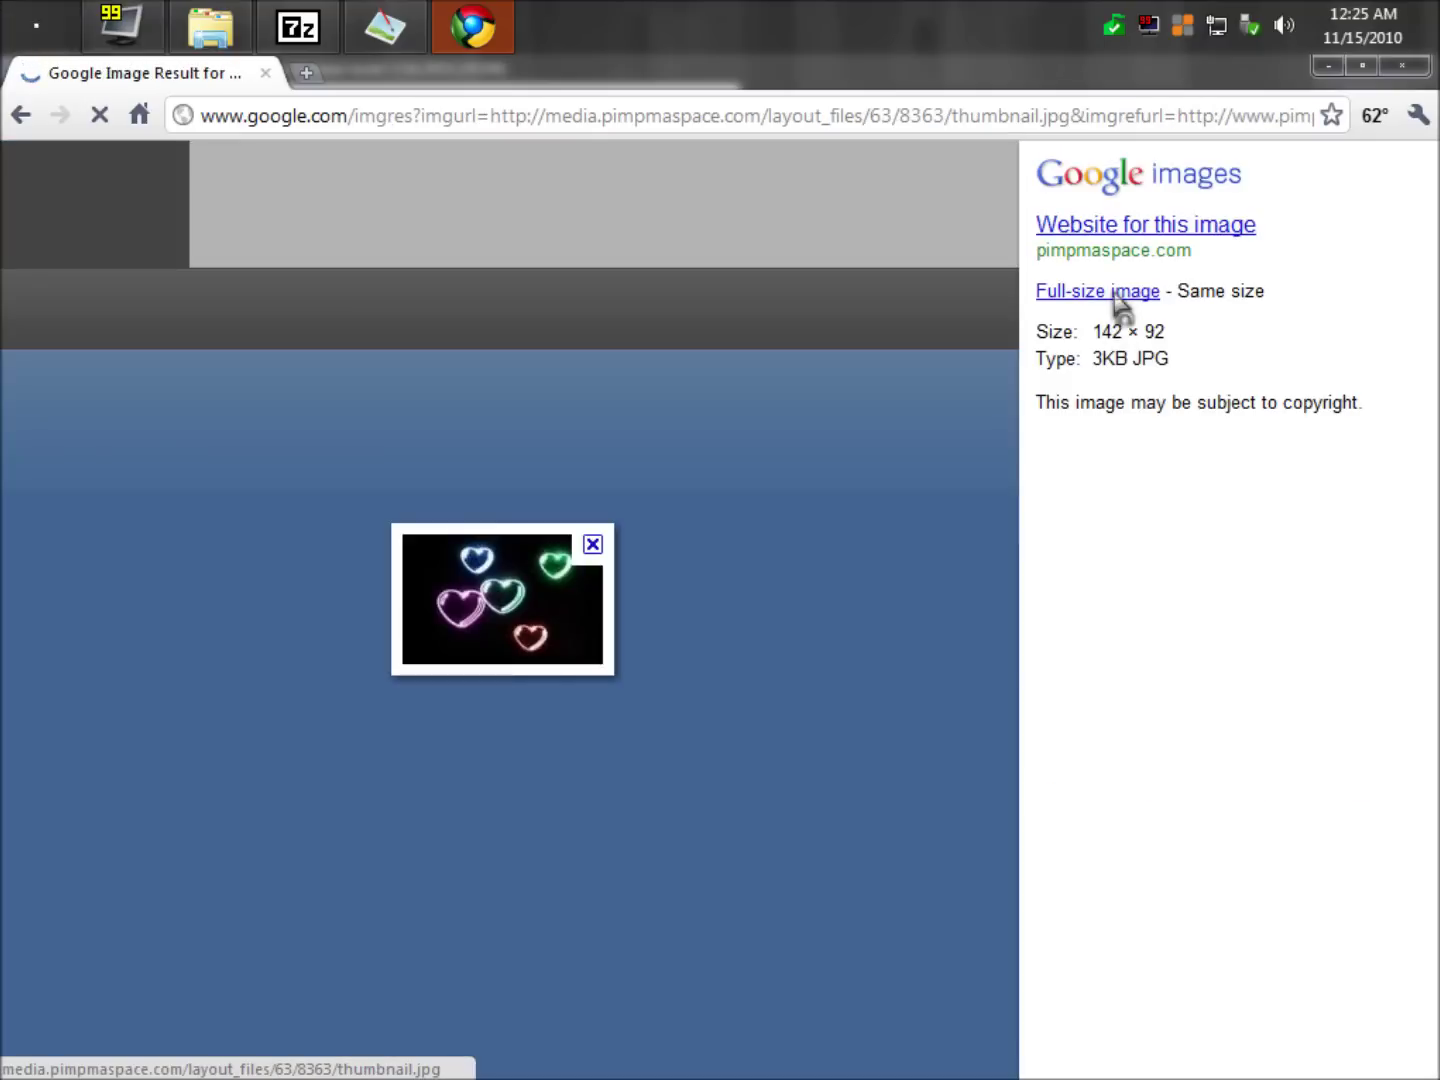
left_click(1114, 294)
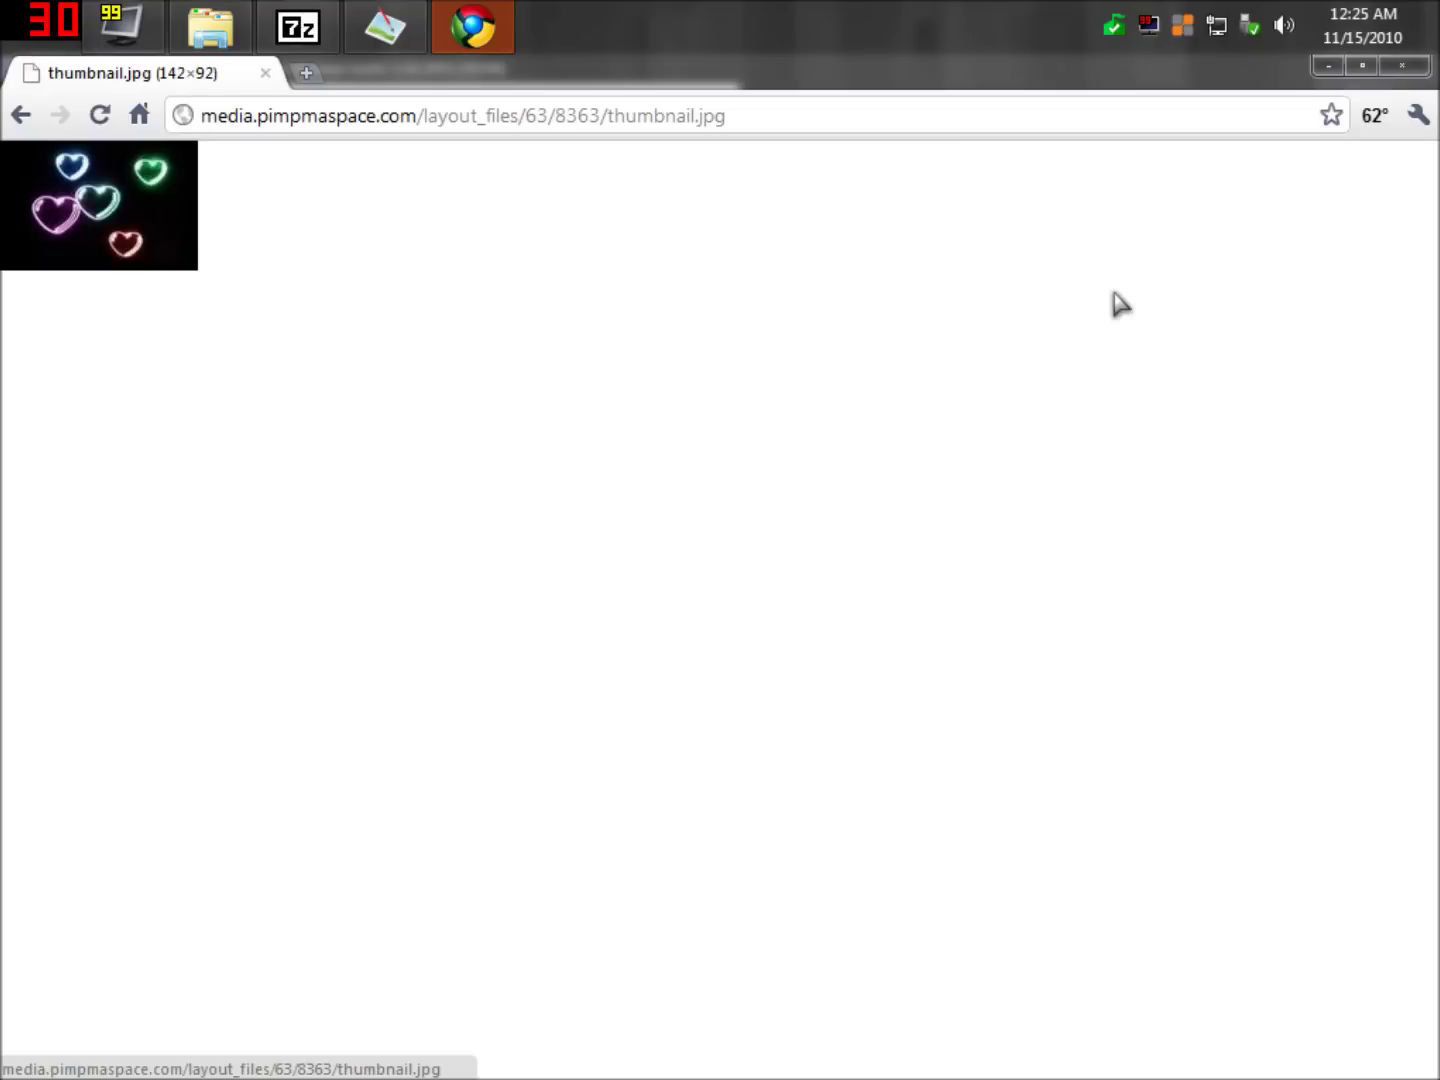
right_click(126, 226)
left_click(200, 240)
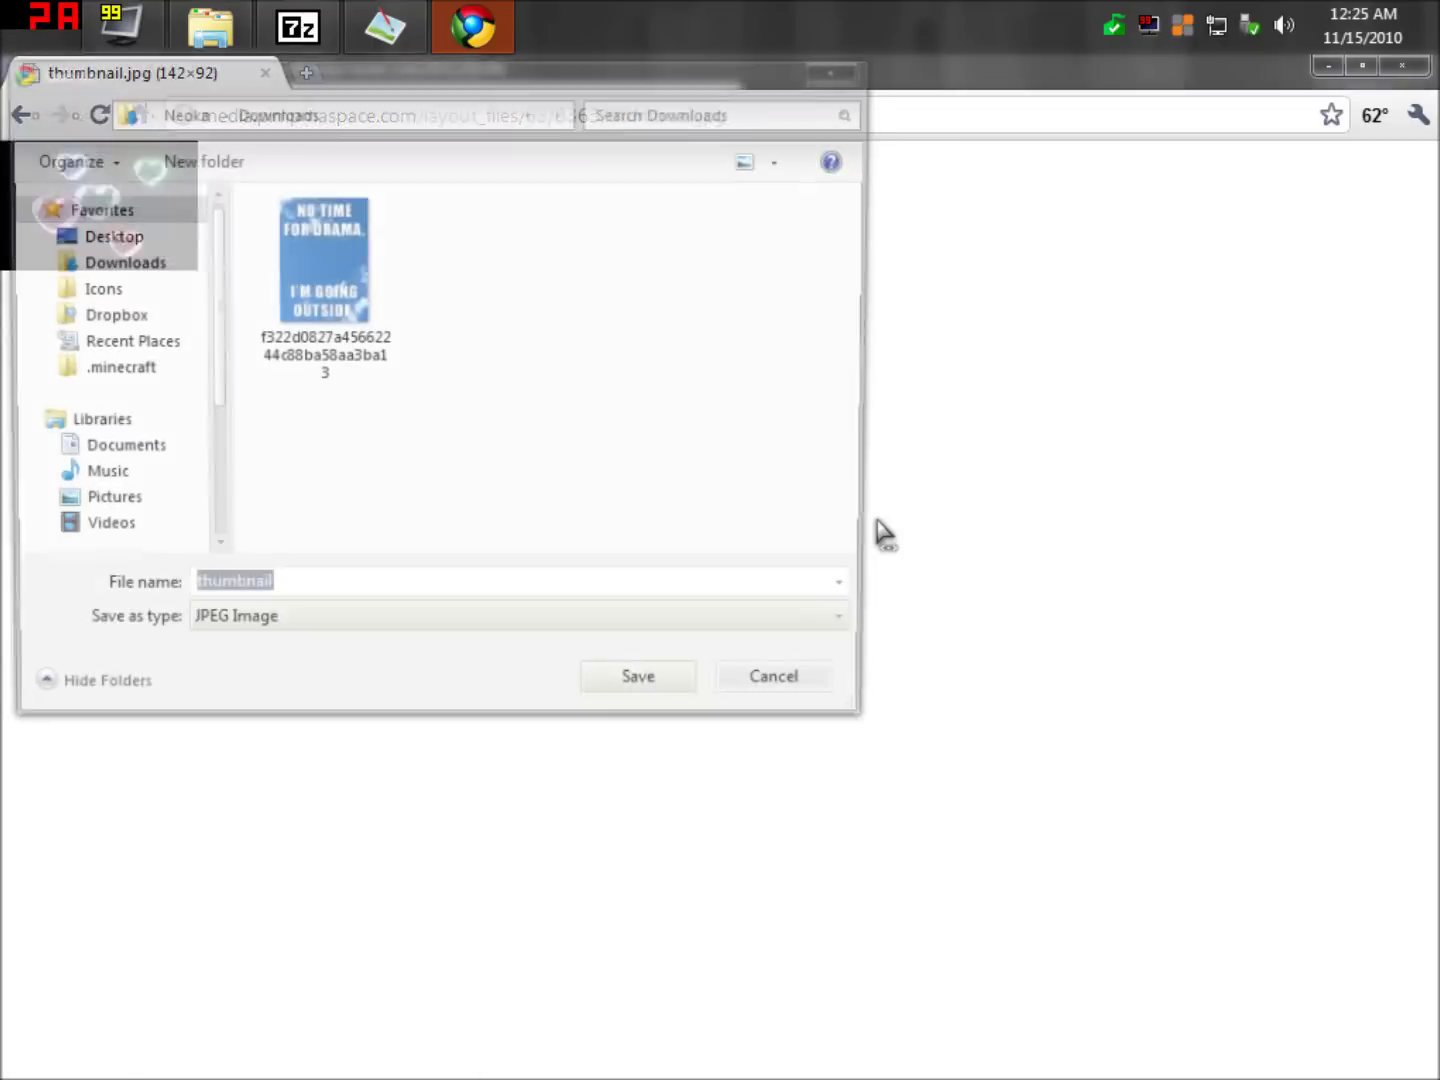
left_click(642, 700)
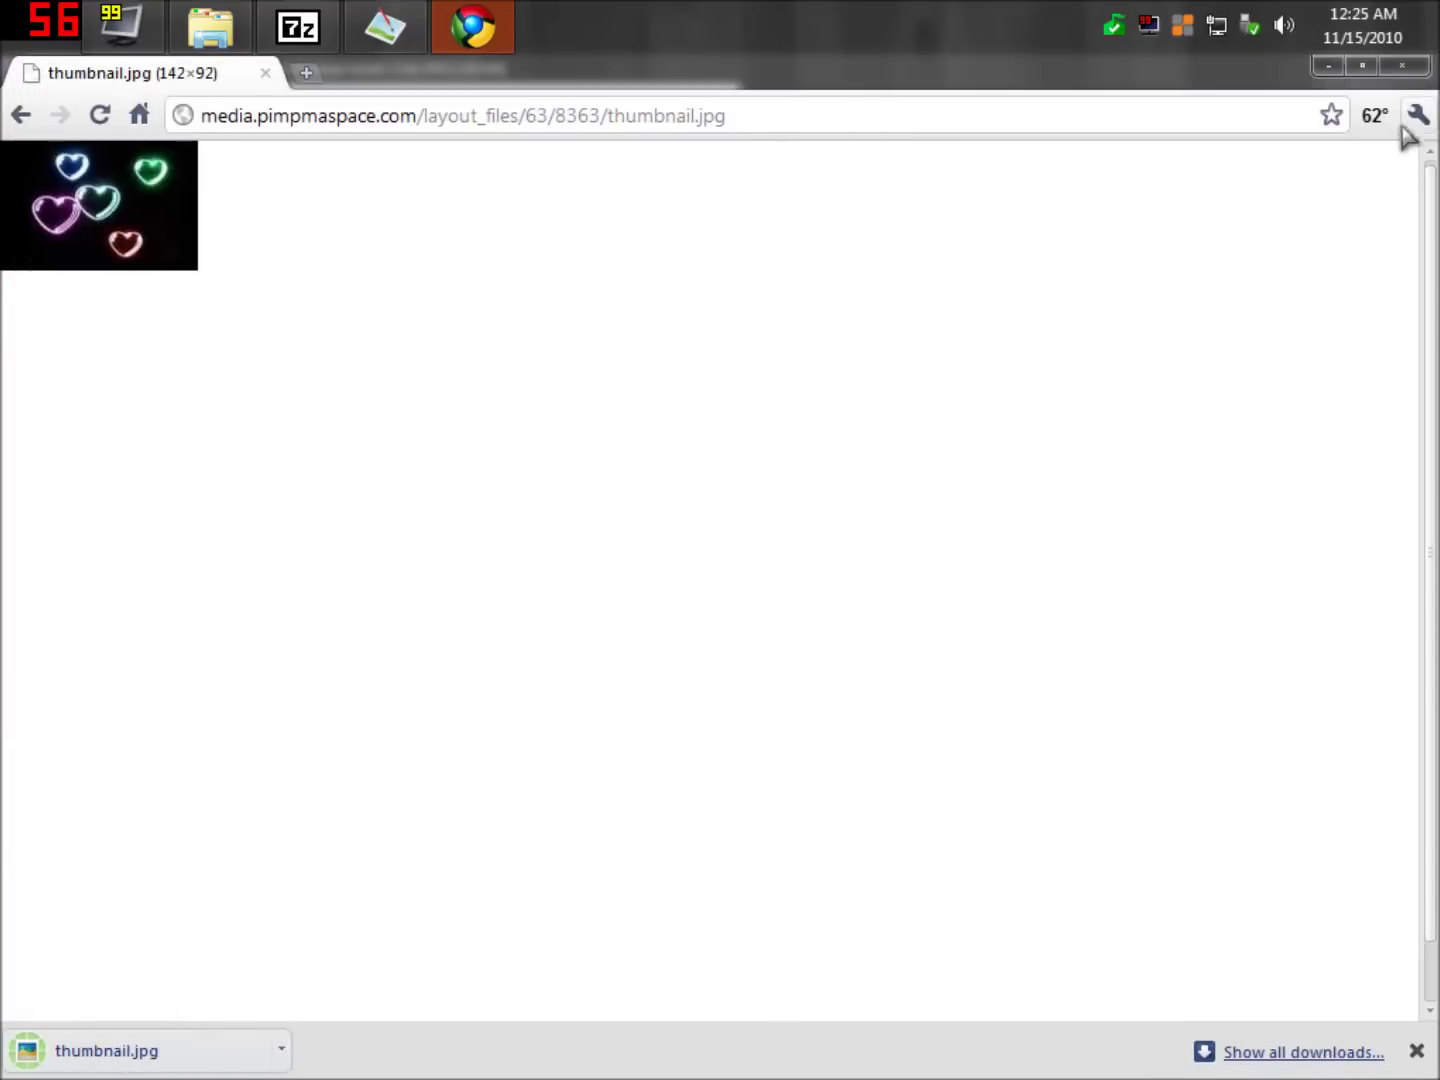
Close Chrome and open thumbnail.jpg from the Downloads folder in Paint.NET.
left_click(1403, 65)
key("super")
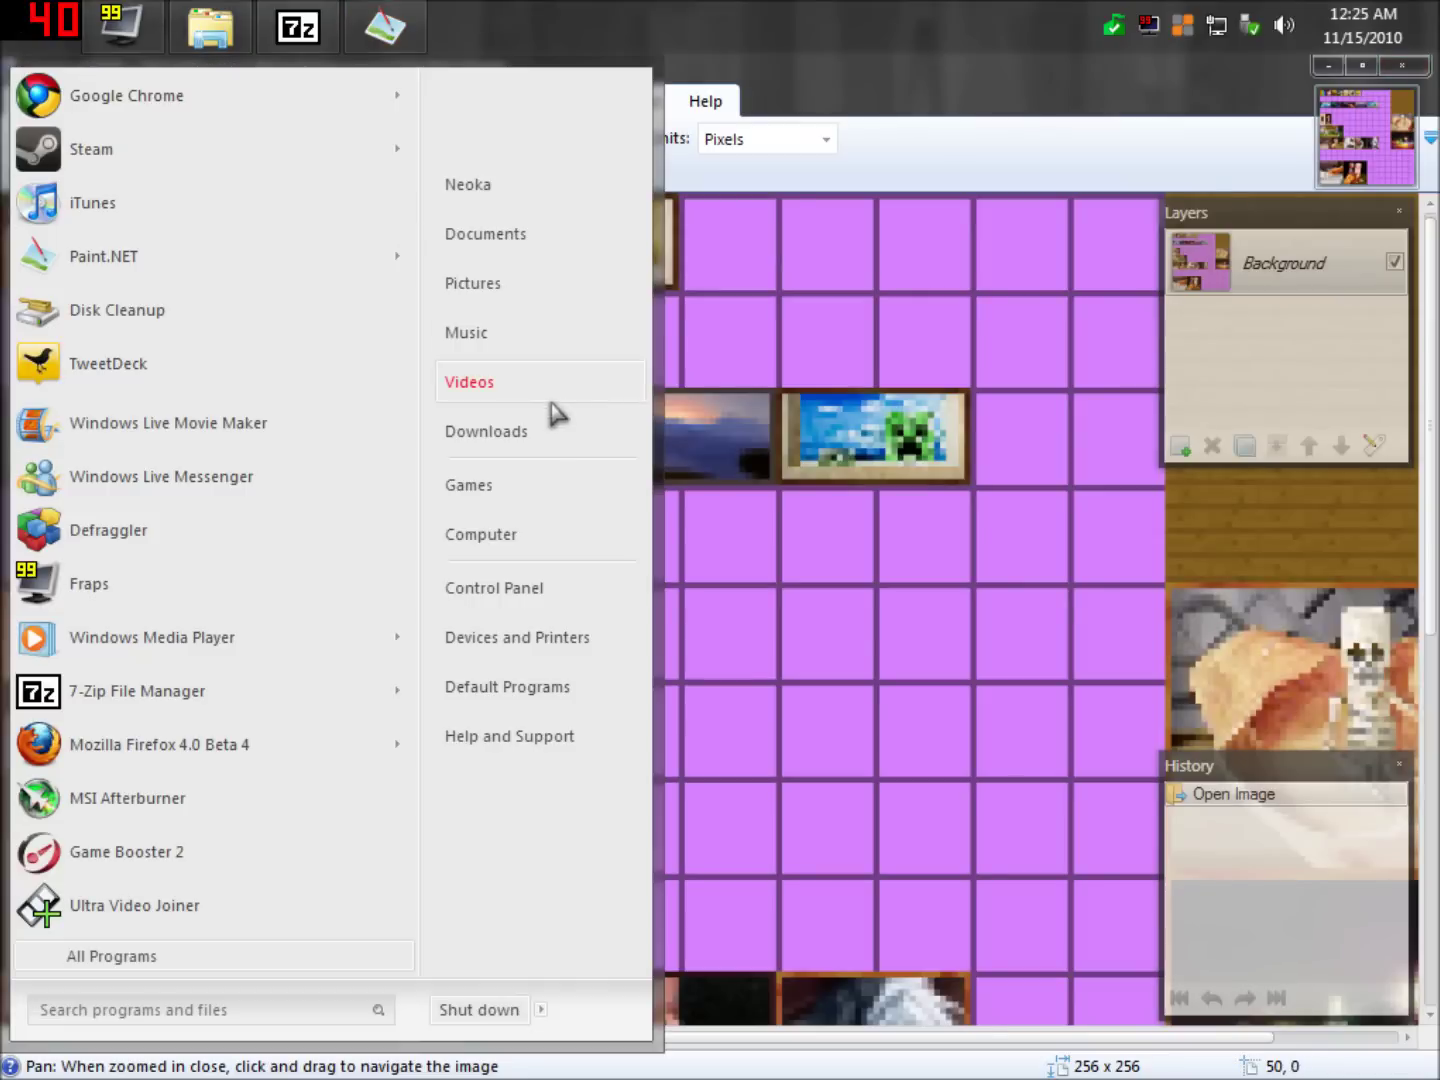
left_click(524, 428)
right_click(1368, 728)
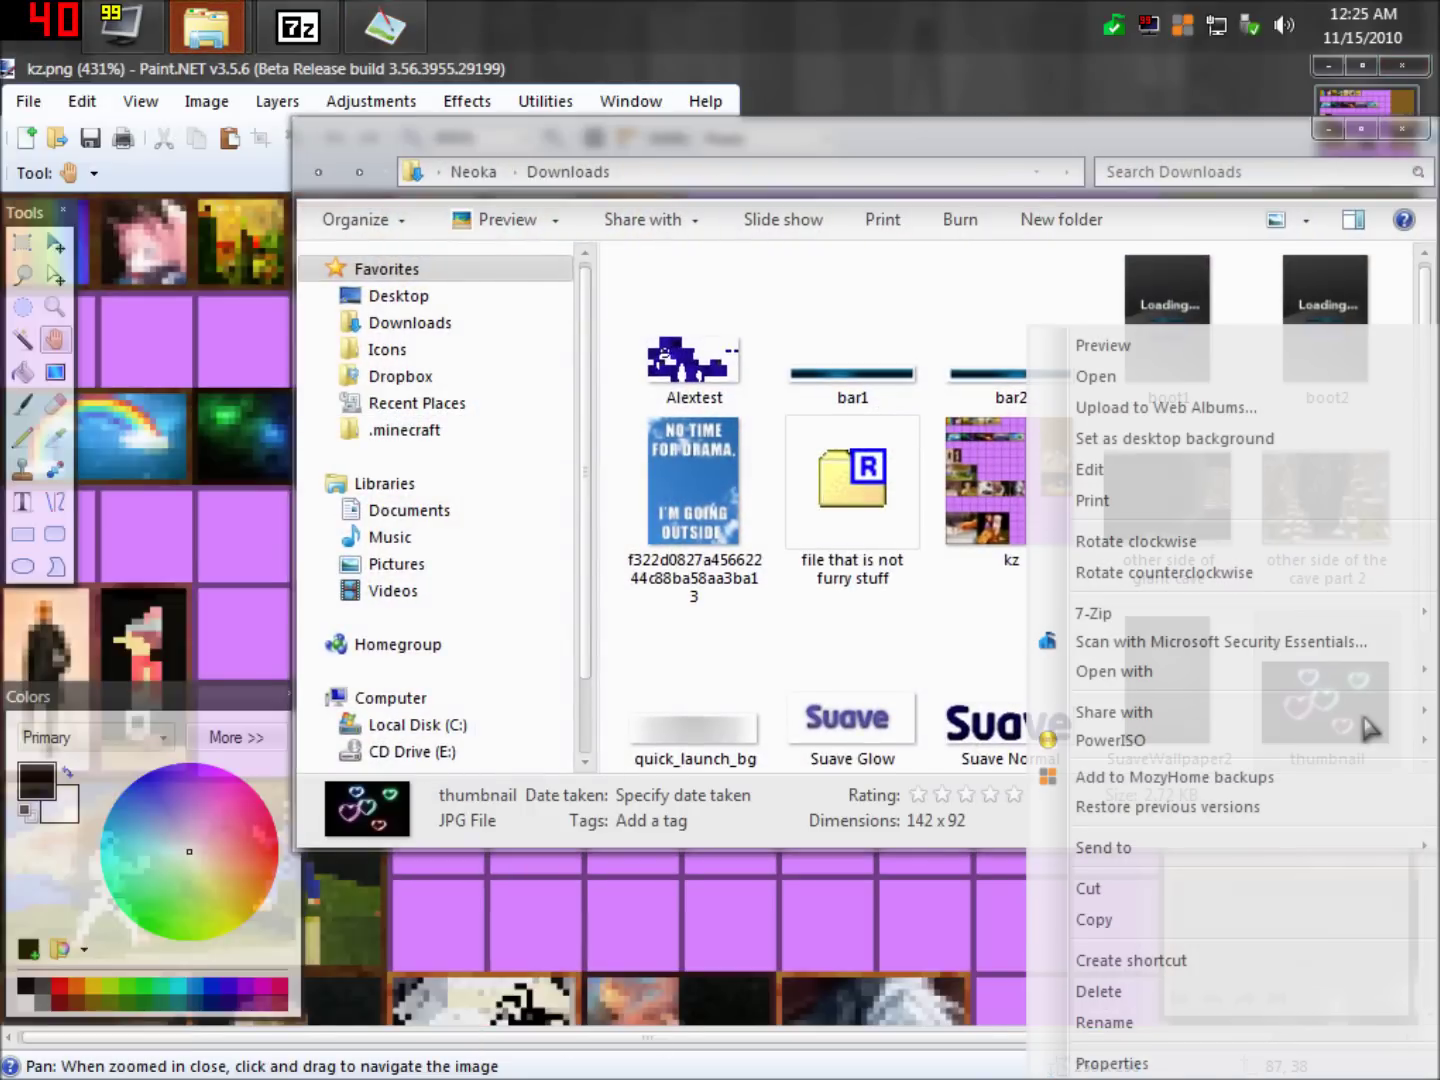
mouse_move(1160, 676)
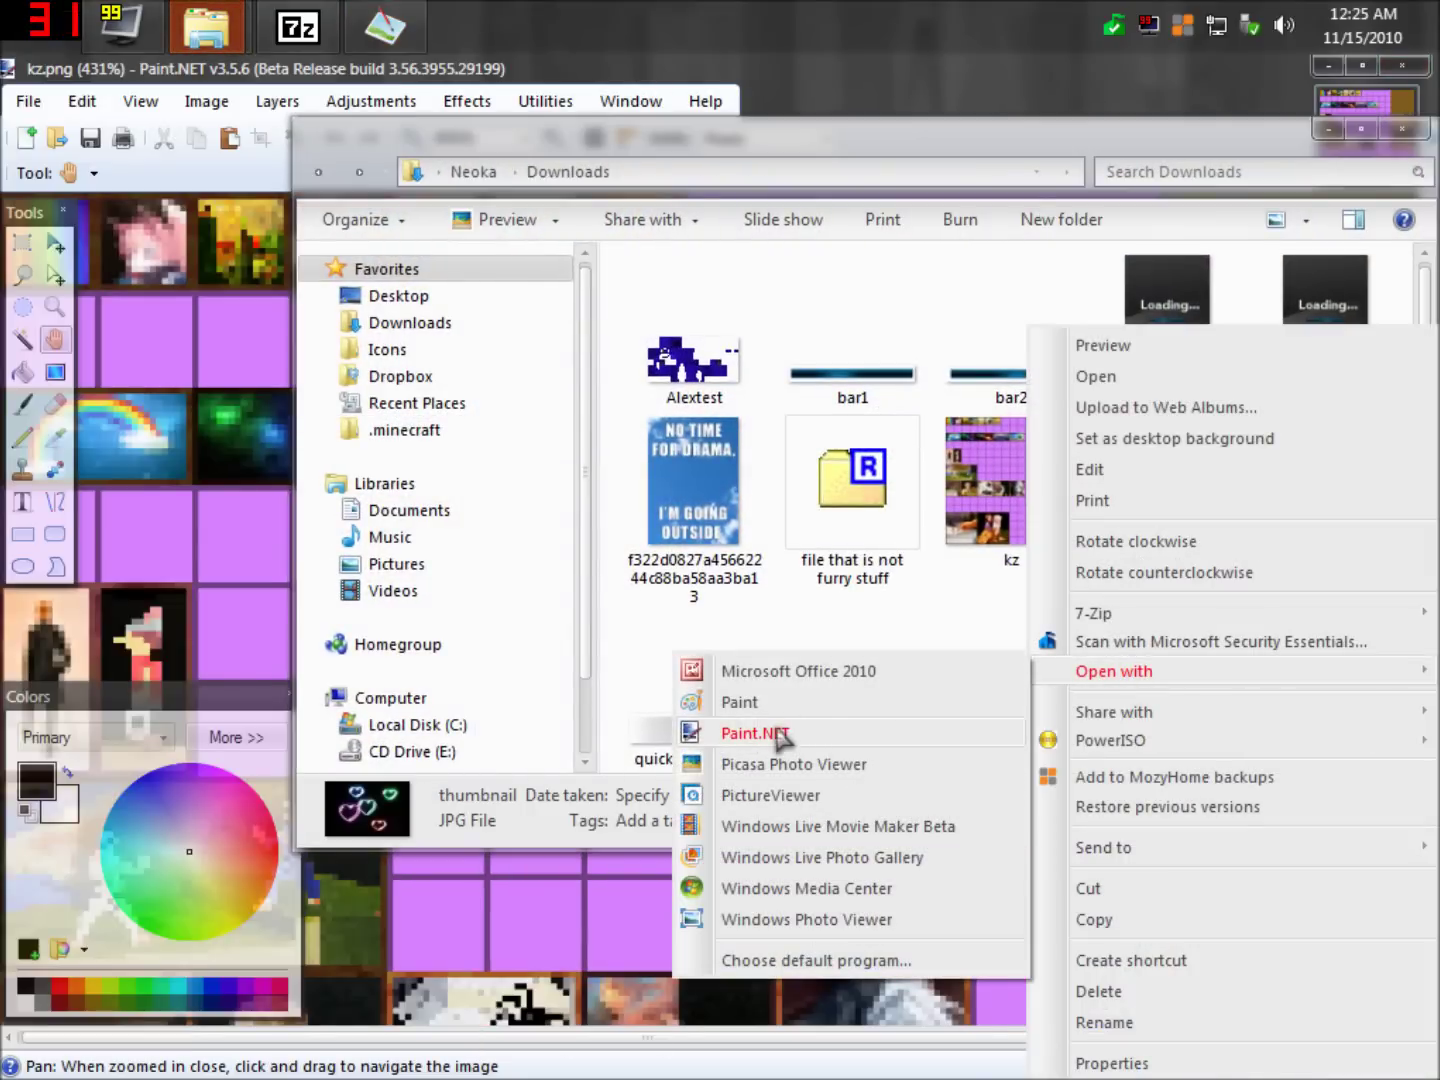
left_click(780, 737)
scroll(703, 612, "up", 5)
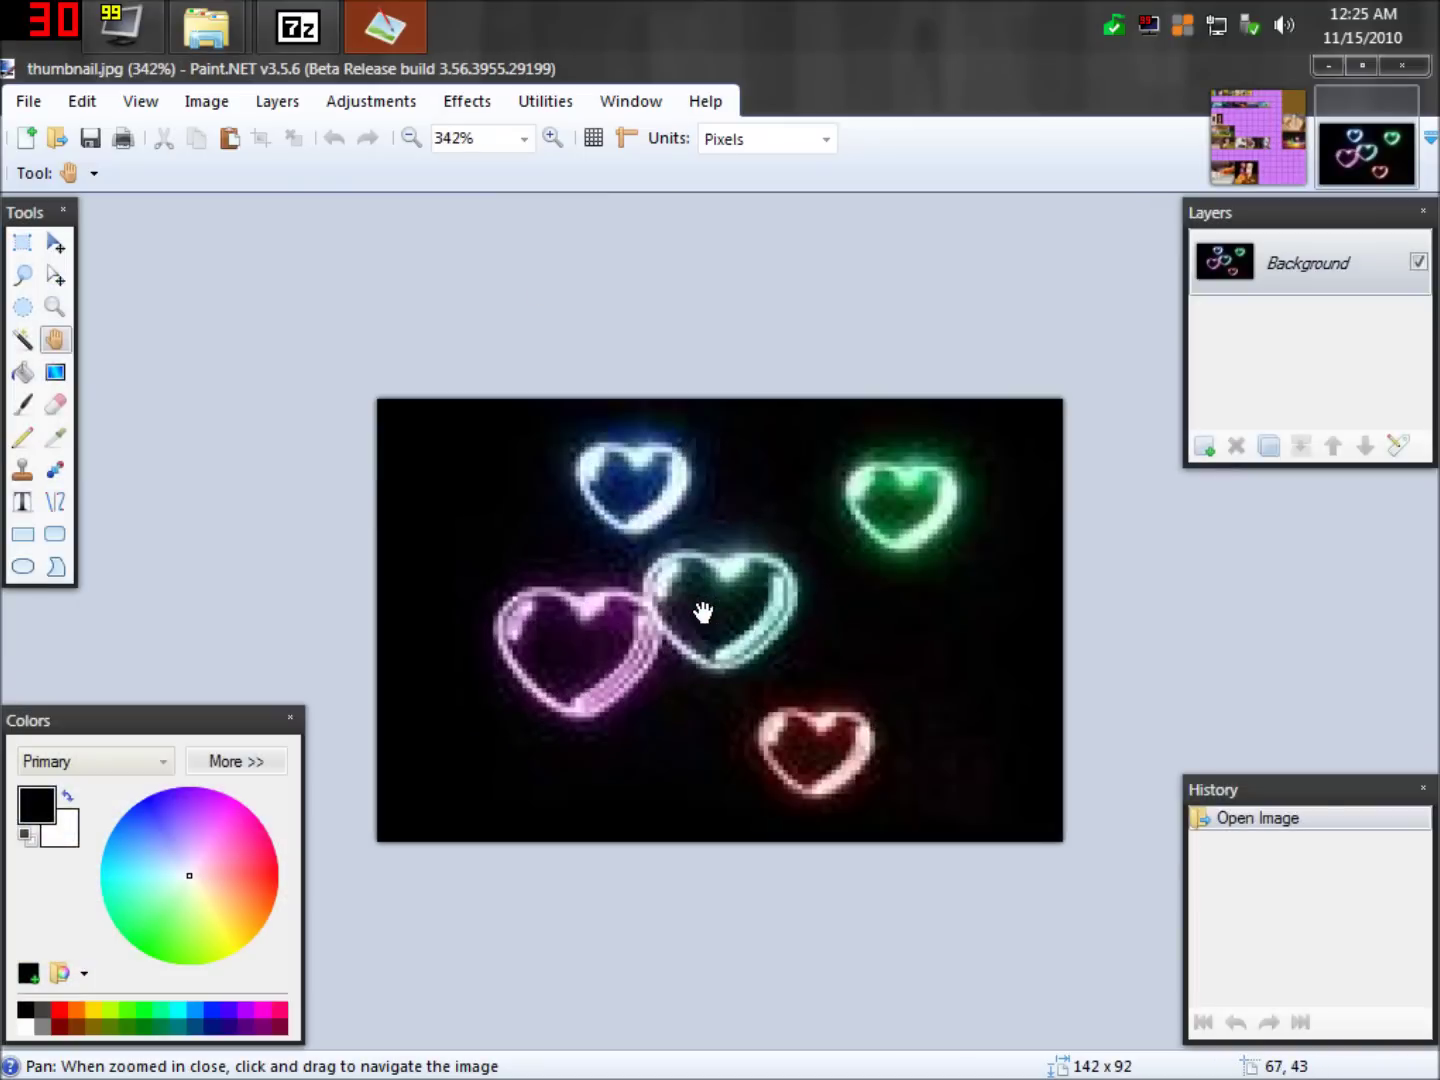
Crop thumbnail.jpg in stages, cutting away its right side until it measures 104×92.
left_click(22, 241)
left_click_drag(320, 385, 1001, 1062)
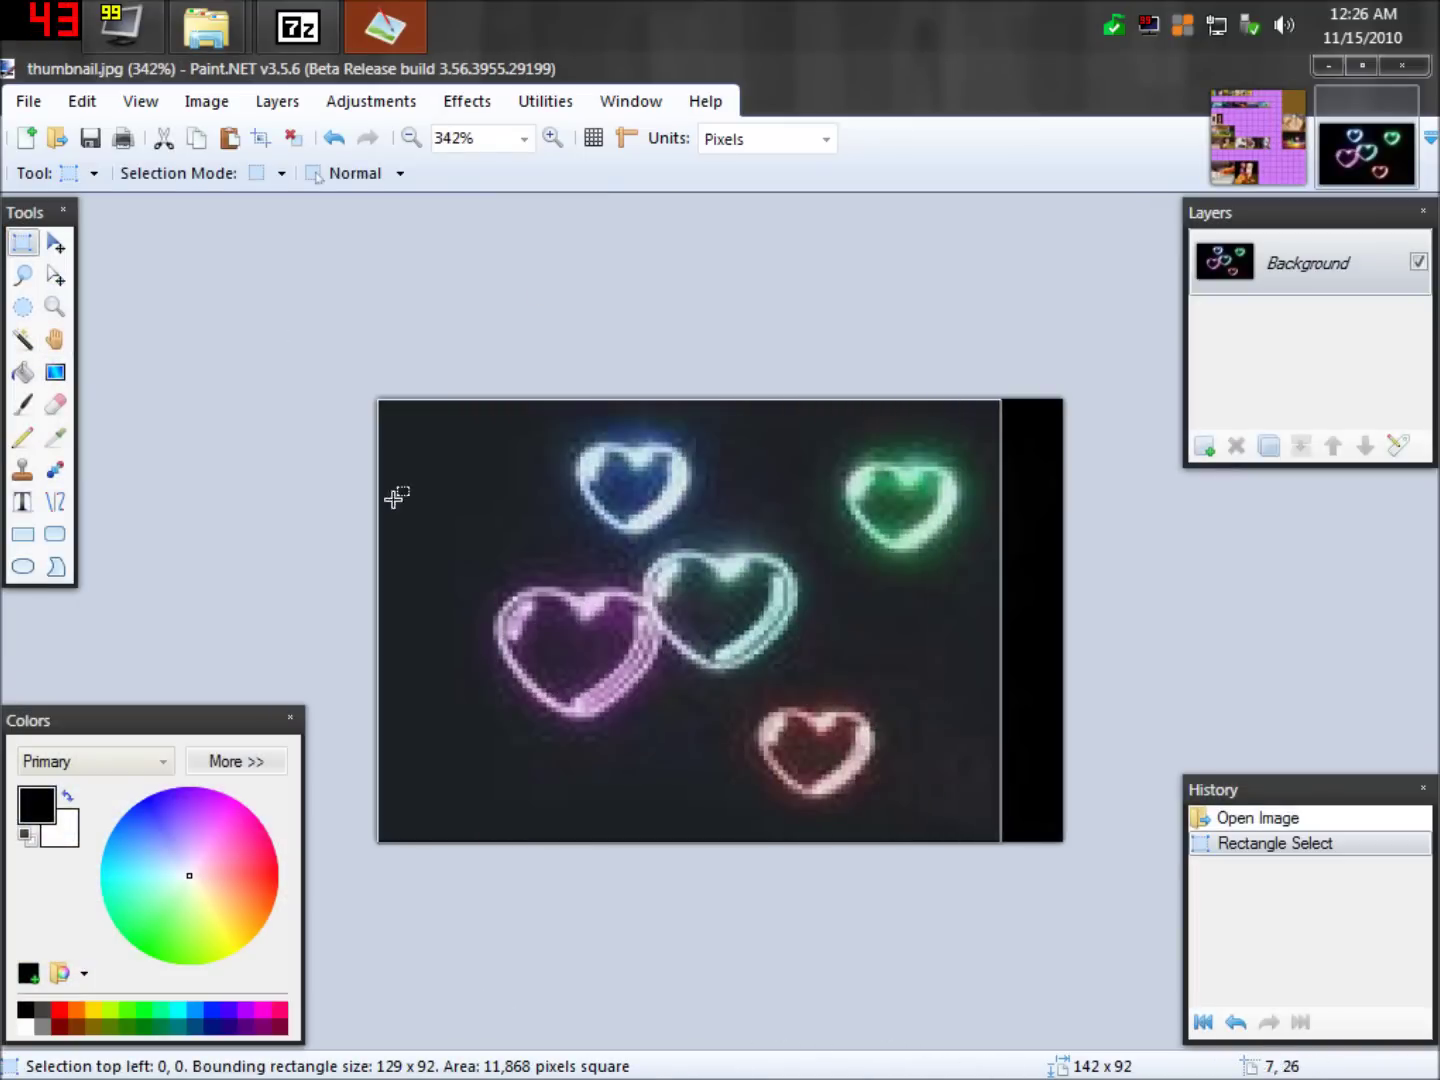
left_click(255, 138)
left_click_drag(1112, 363, 506, 930)
left_click(258, 138)
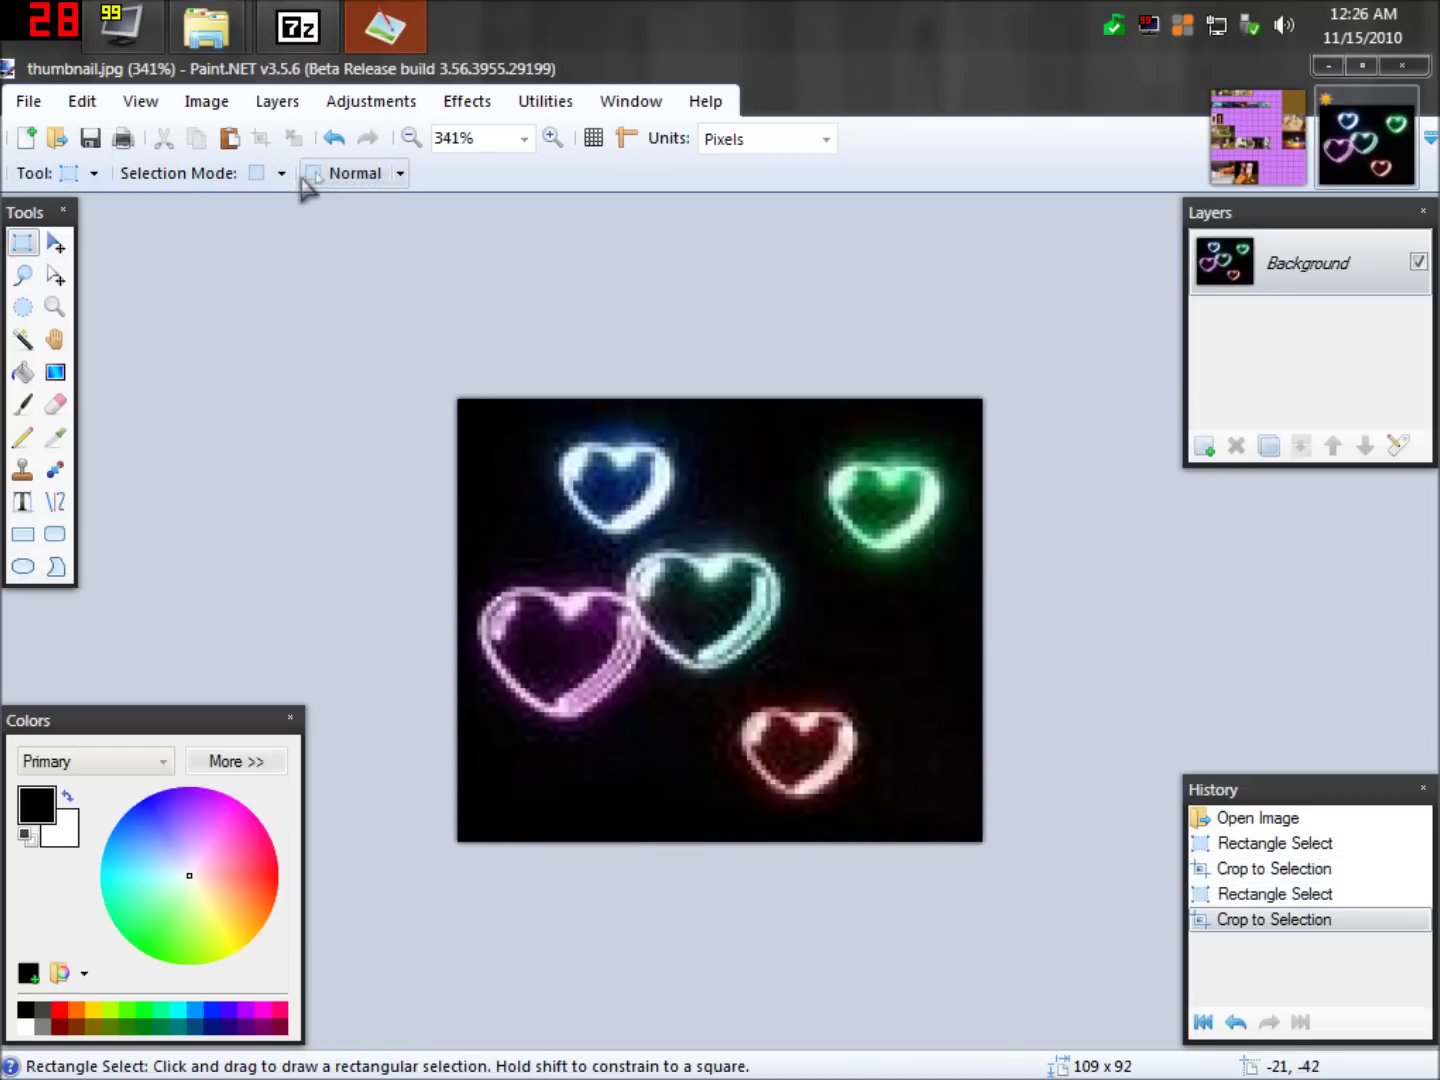
left_click_drag(405, 267, 954, 1025)
left_click(260, 138)
Try a 100×92 selection of the hearts, then clear the selection.
left_click_drag(386, 460, 949, 856)
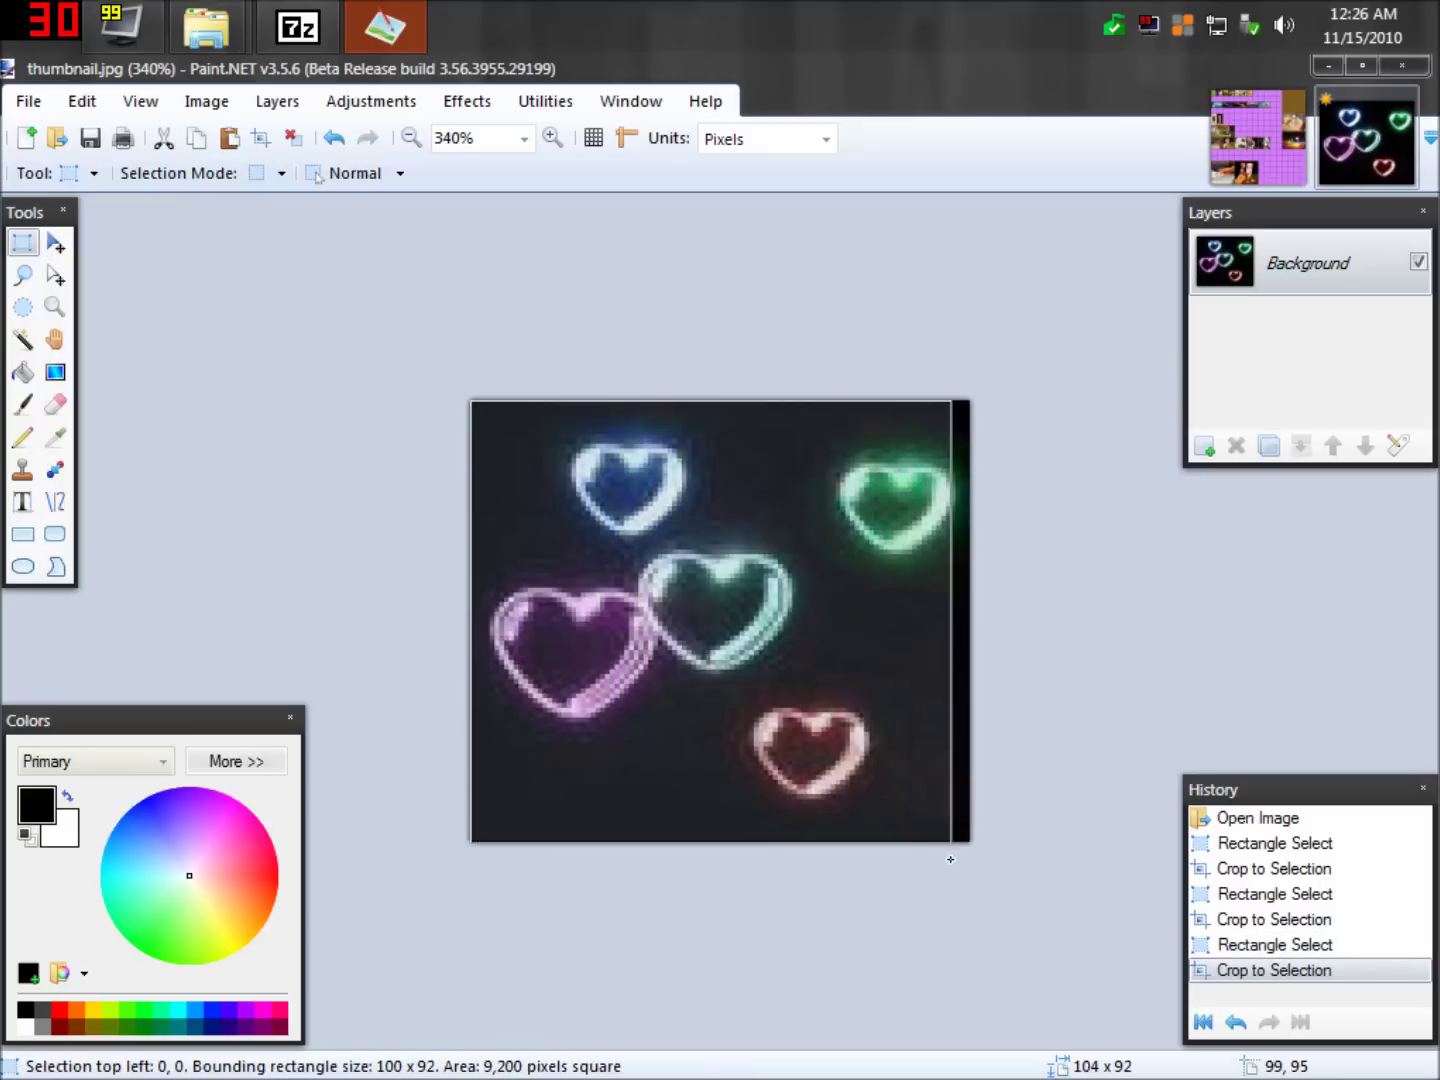
left_click_drag(950, 859, 950, 859)
left_click(664, 544)
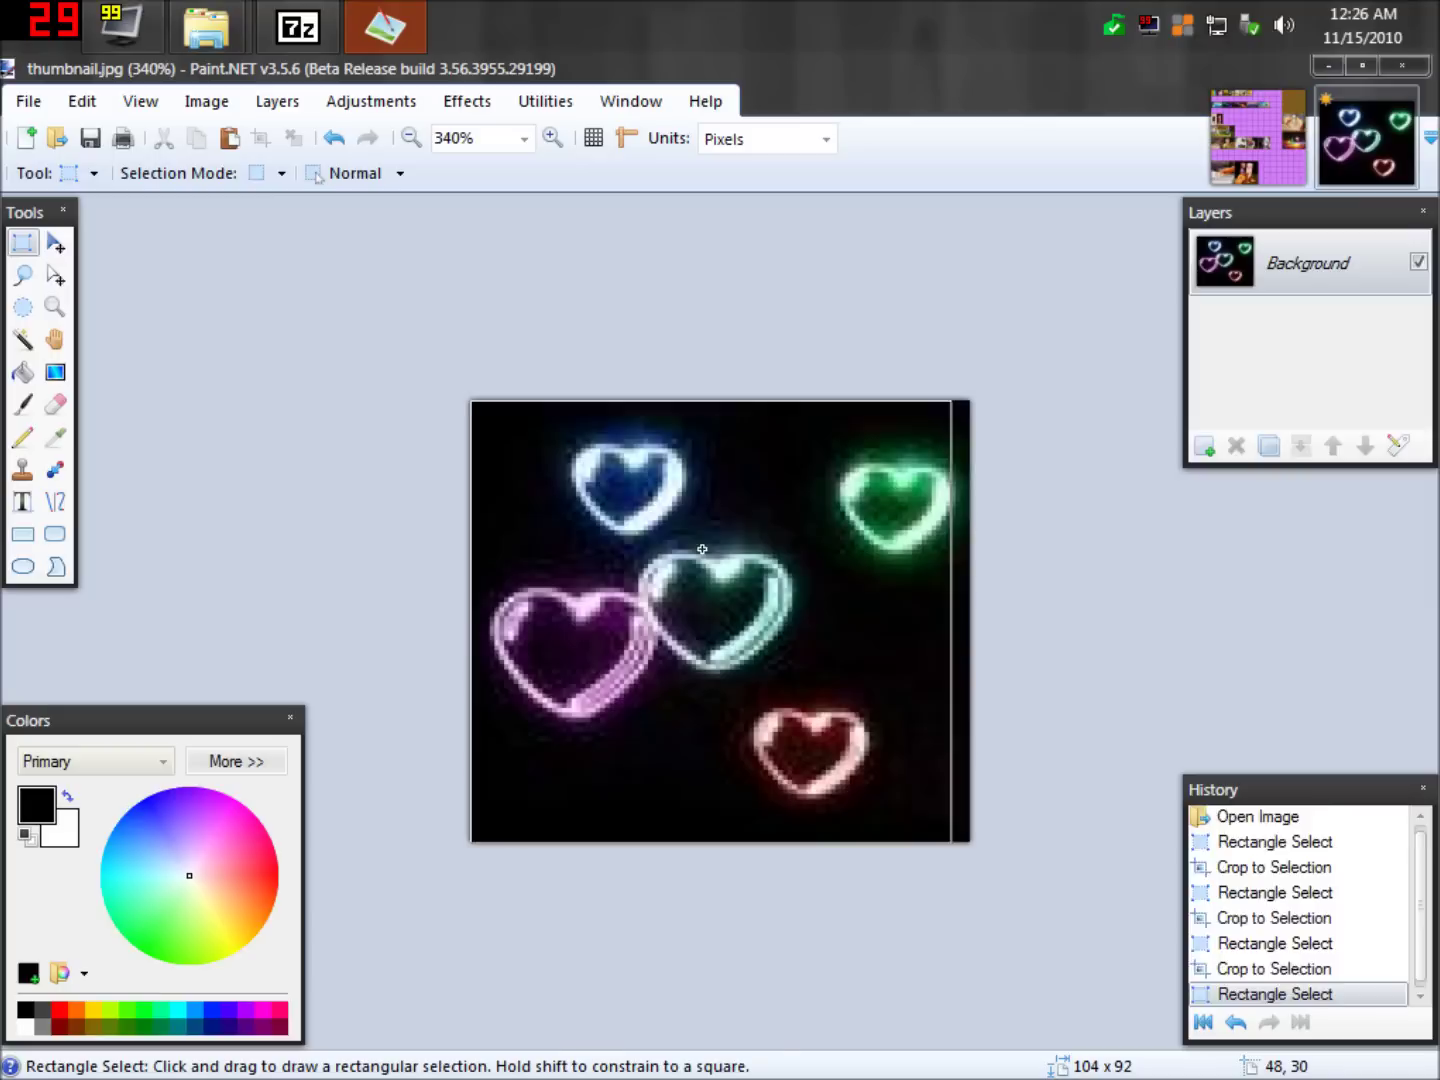
Return to kz.png and pan to the empty painting slots in the top row.
left_click(1258, 137)
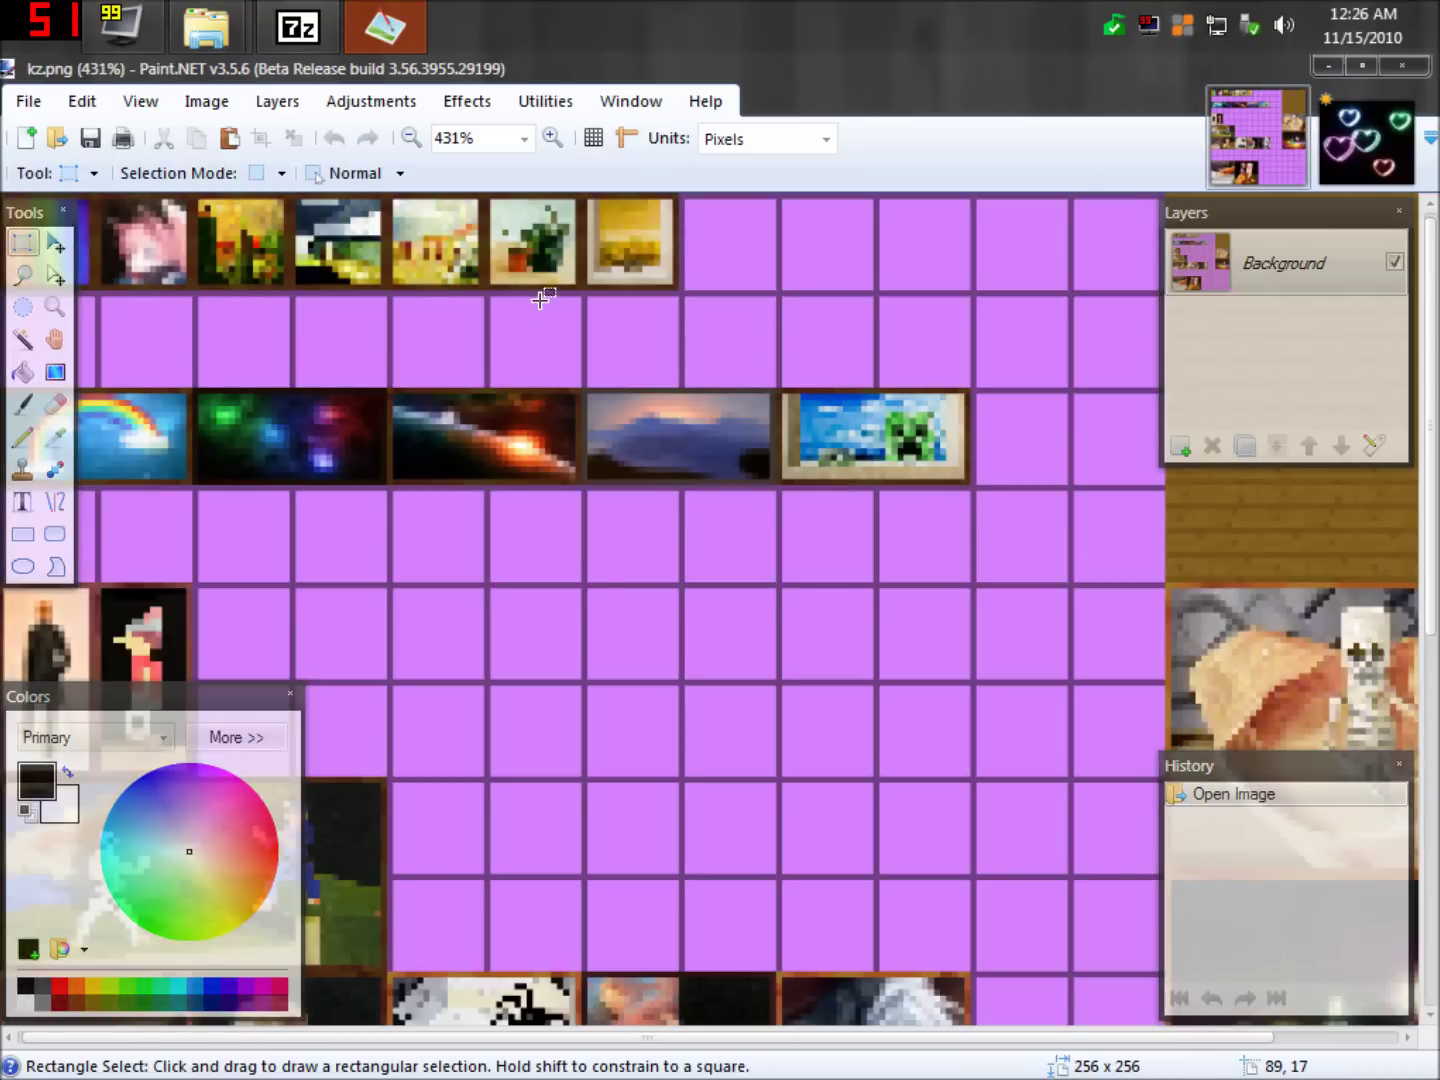
scroll(542, 316, "up", 3)
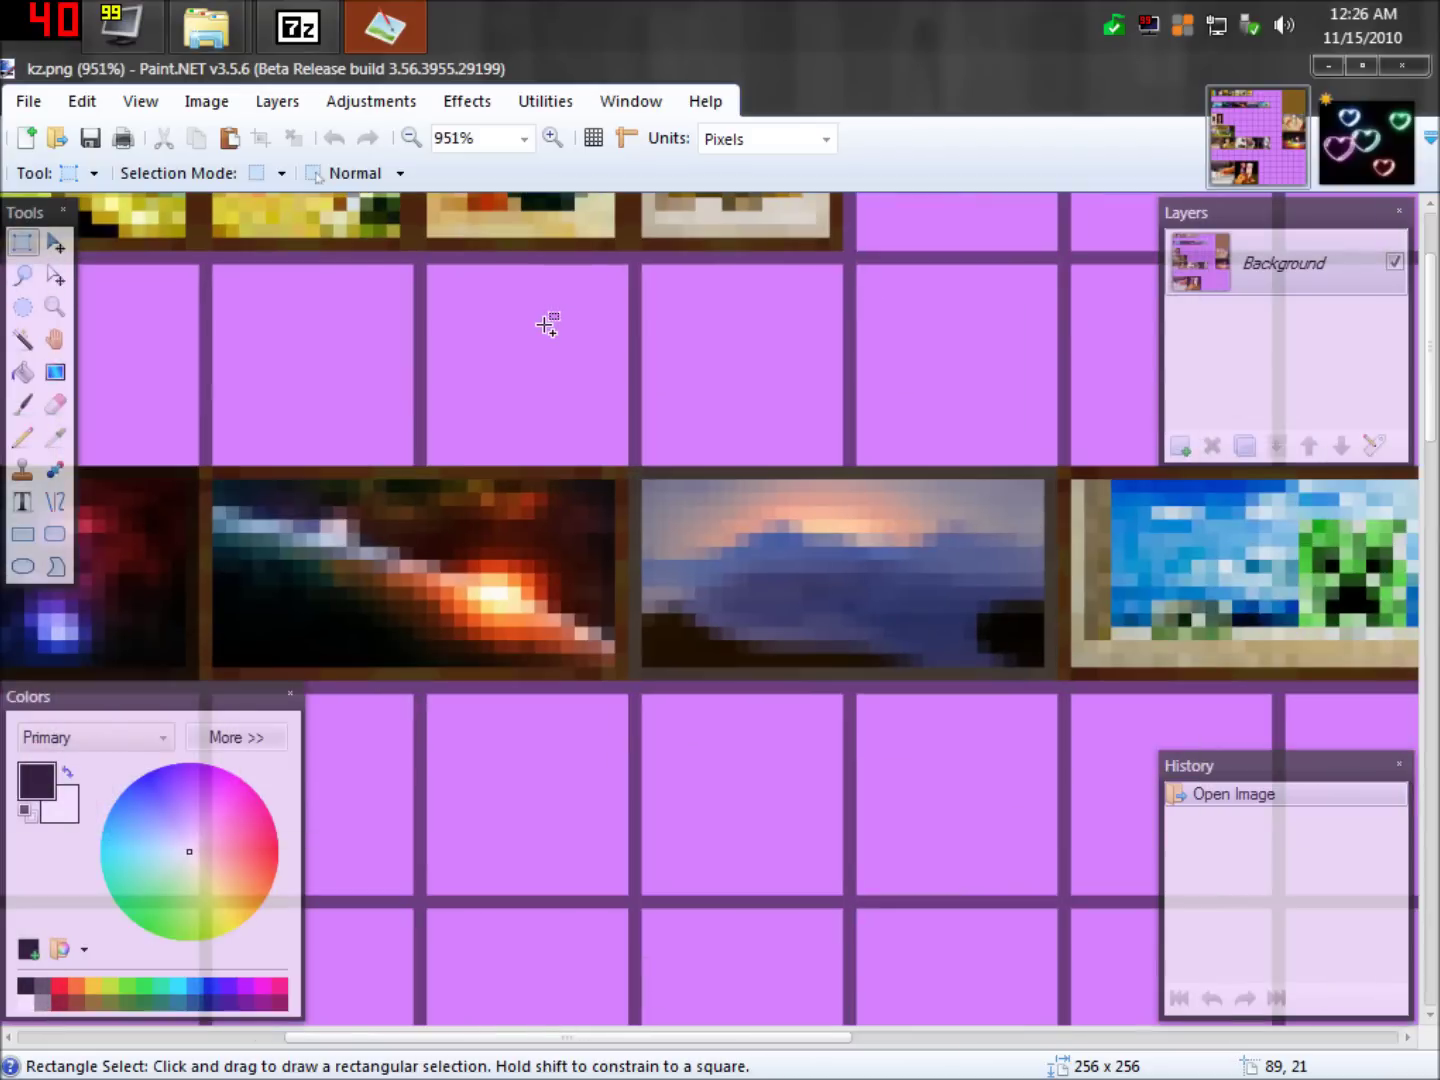
scroll(546, 321, "down", 1)
scroll(546, 321, "up", 4)
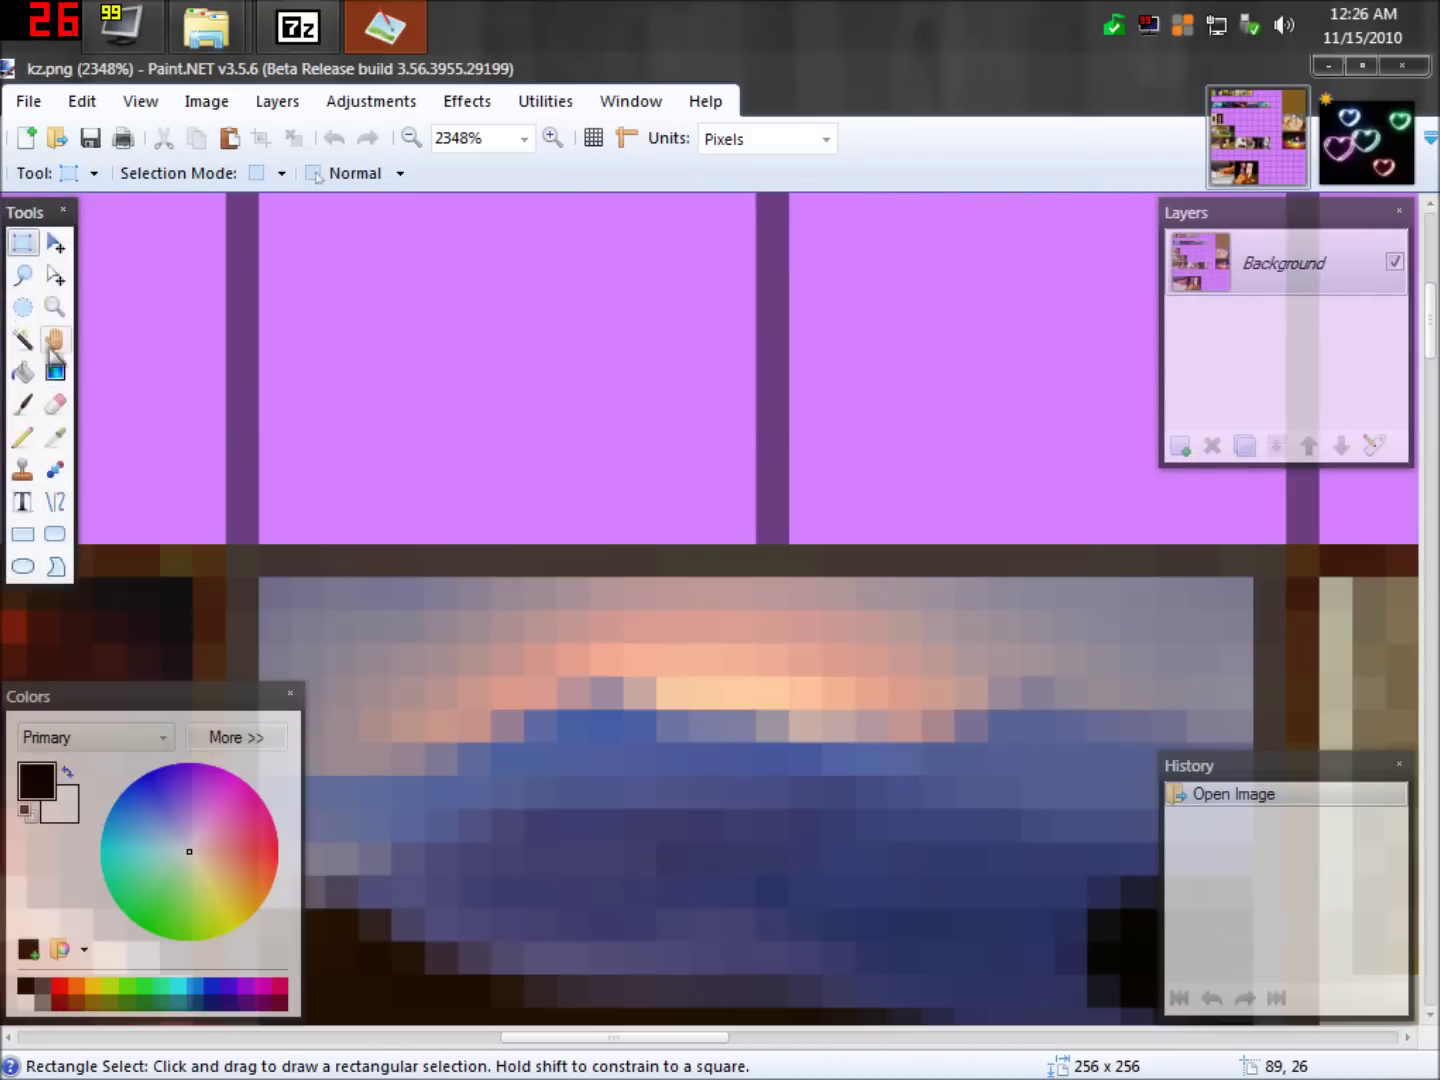
scroll(129, 315, "down", 2)
left_click(55, 339)
left_click_drag(527, 195, 547, 386)
scroll(480, 395, "up", 1)
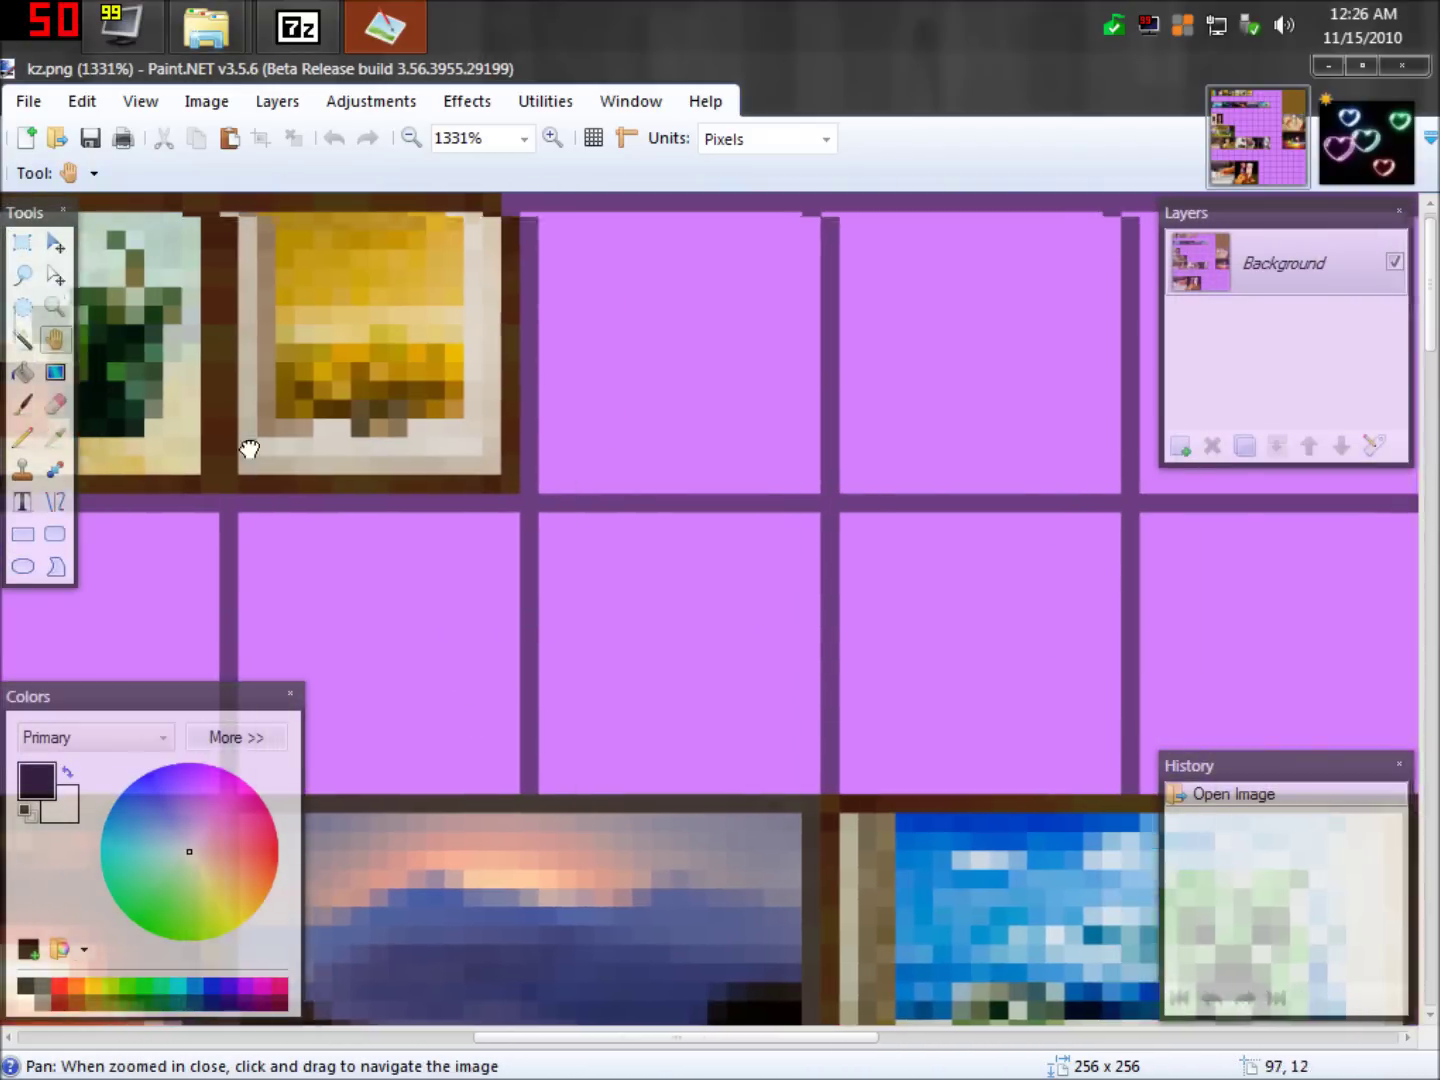
scroll(210, 400, "left", 4)
Select a slot-sized area in the top row and check its pixel size.
left_click(21, 245)
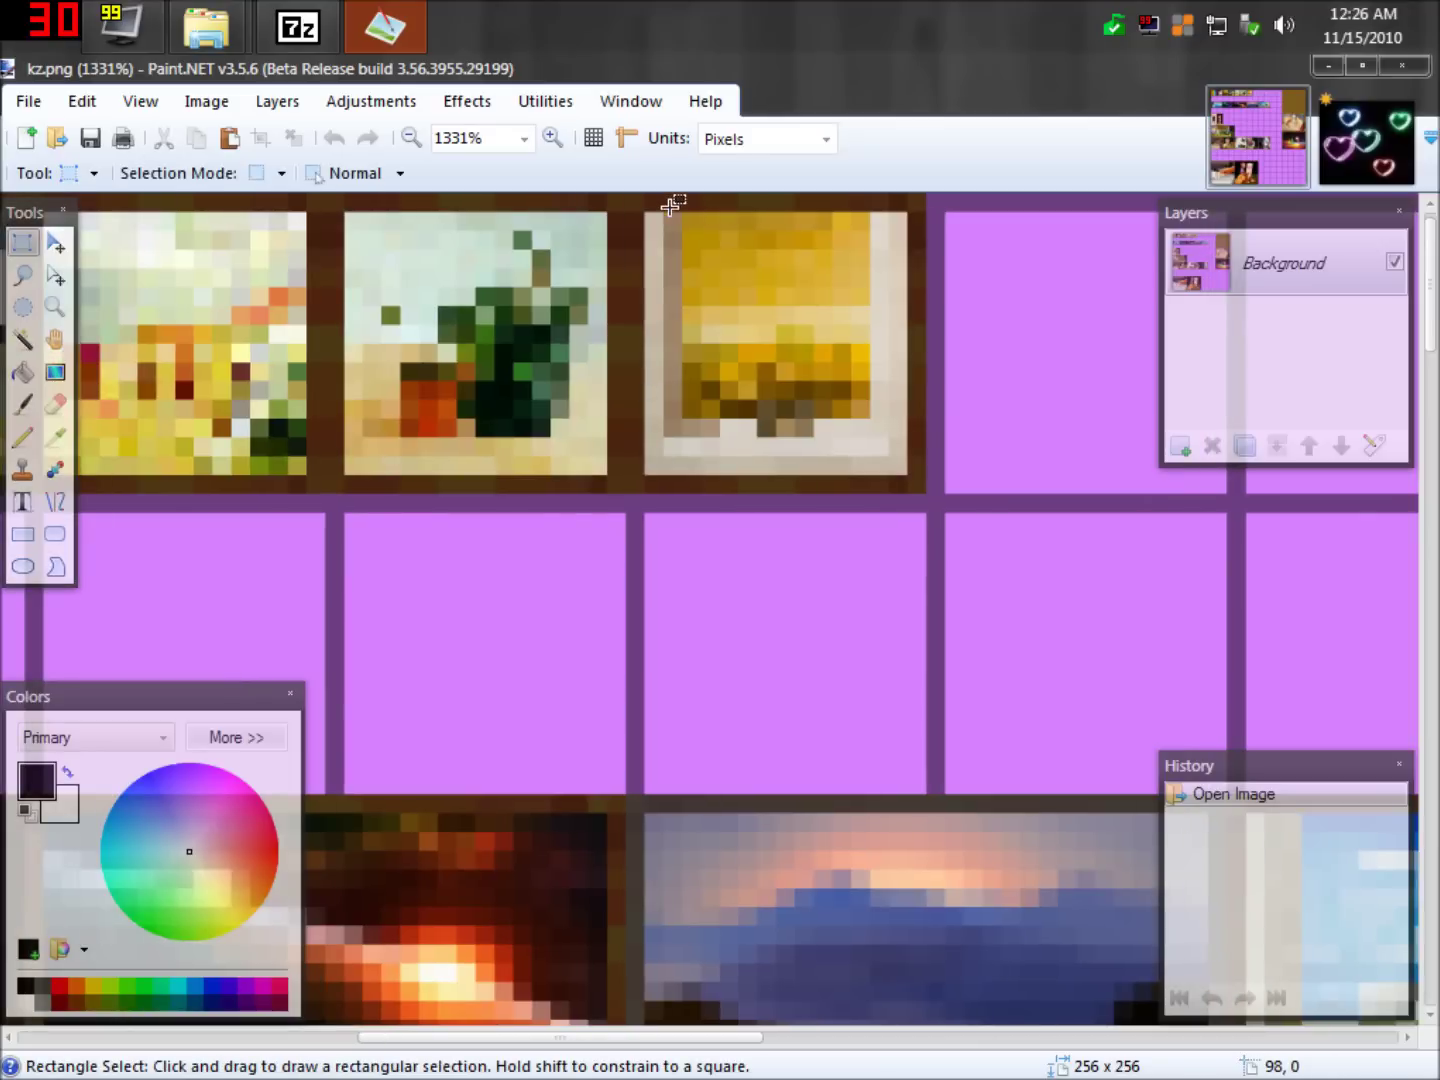
left_click_drag(651, 219, 655, 211)
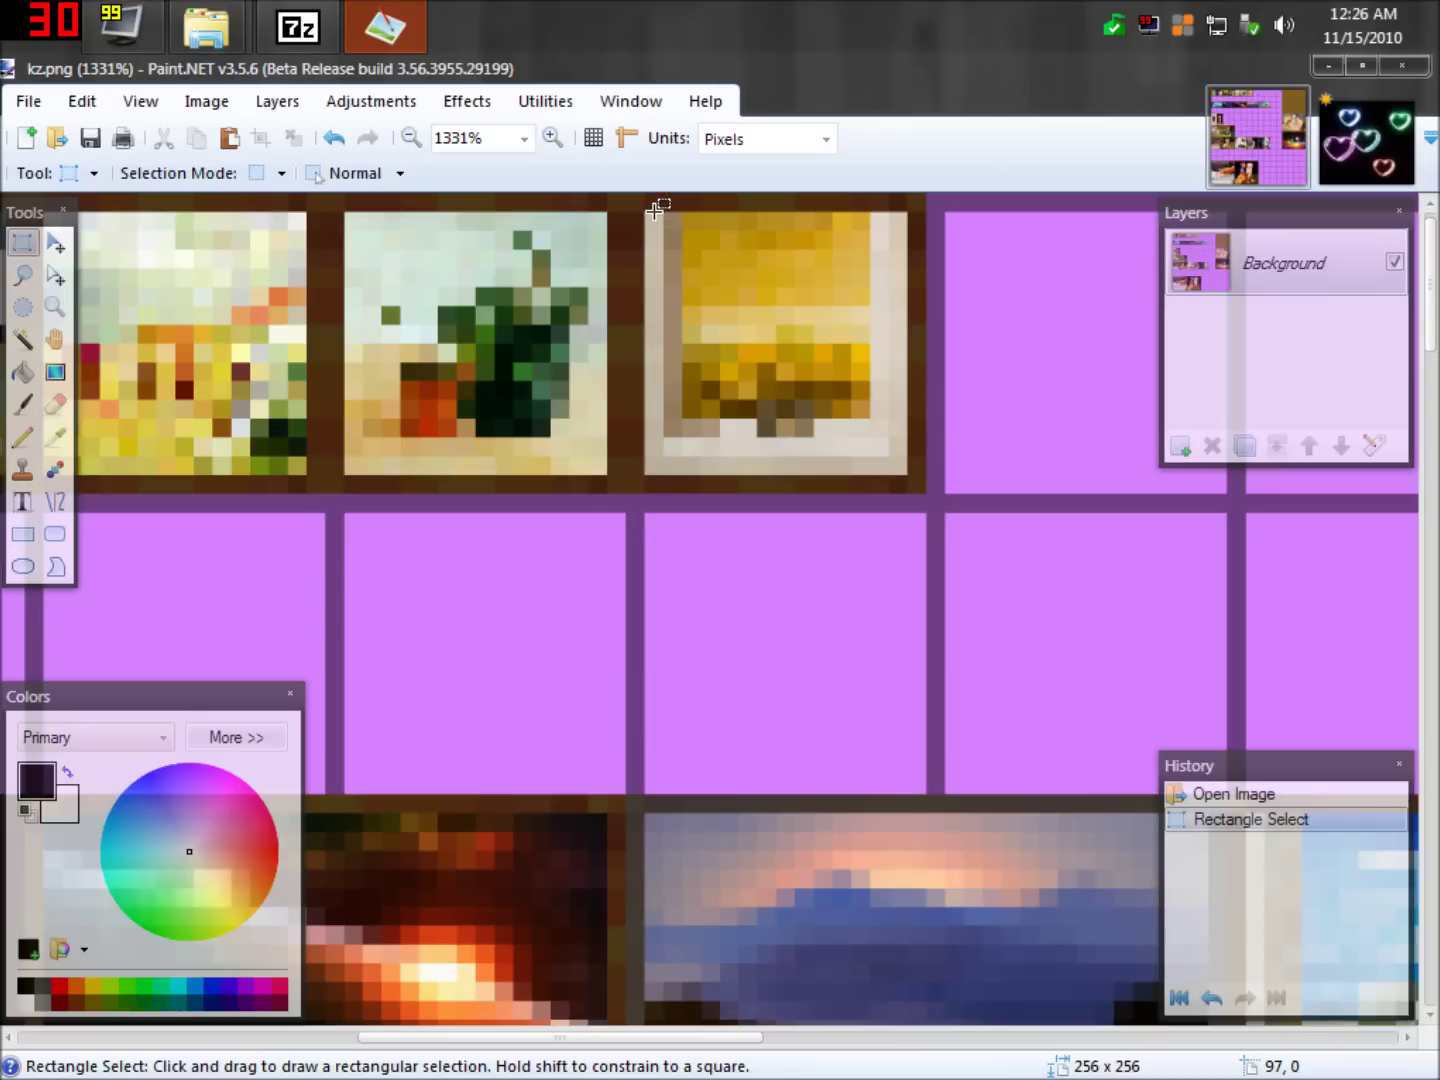
left_click(654, 211)
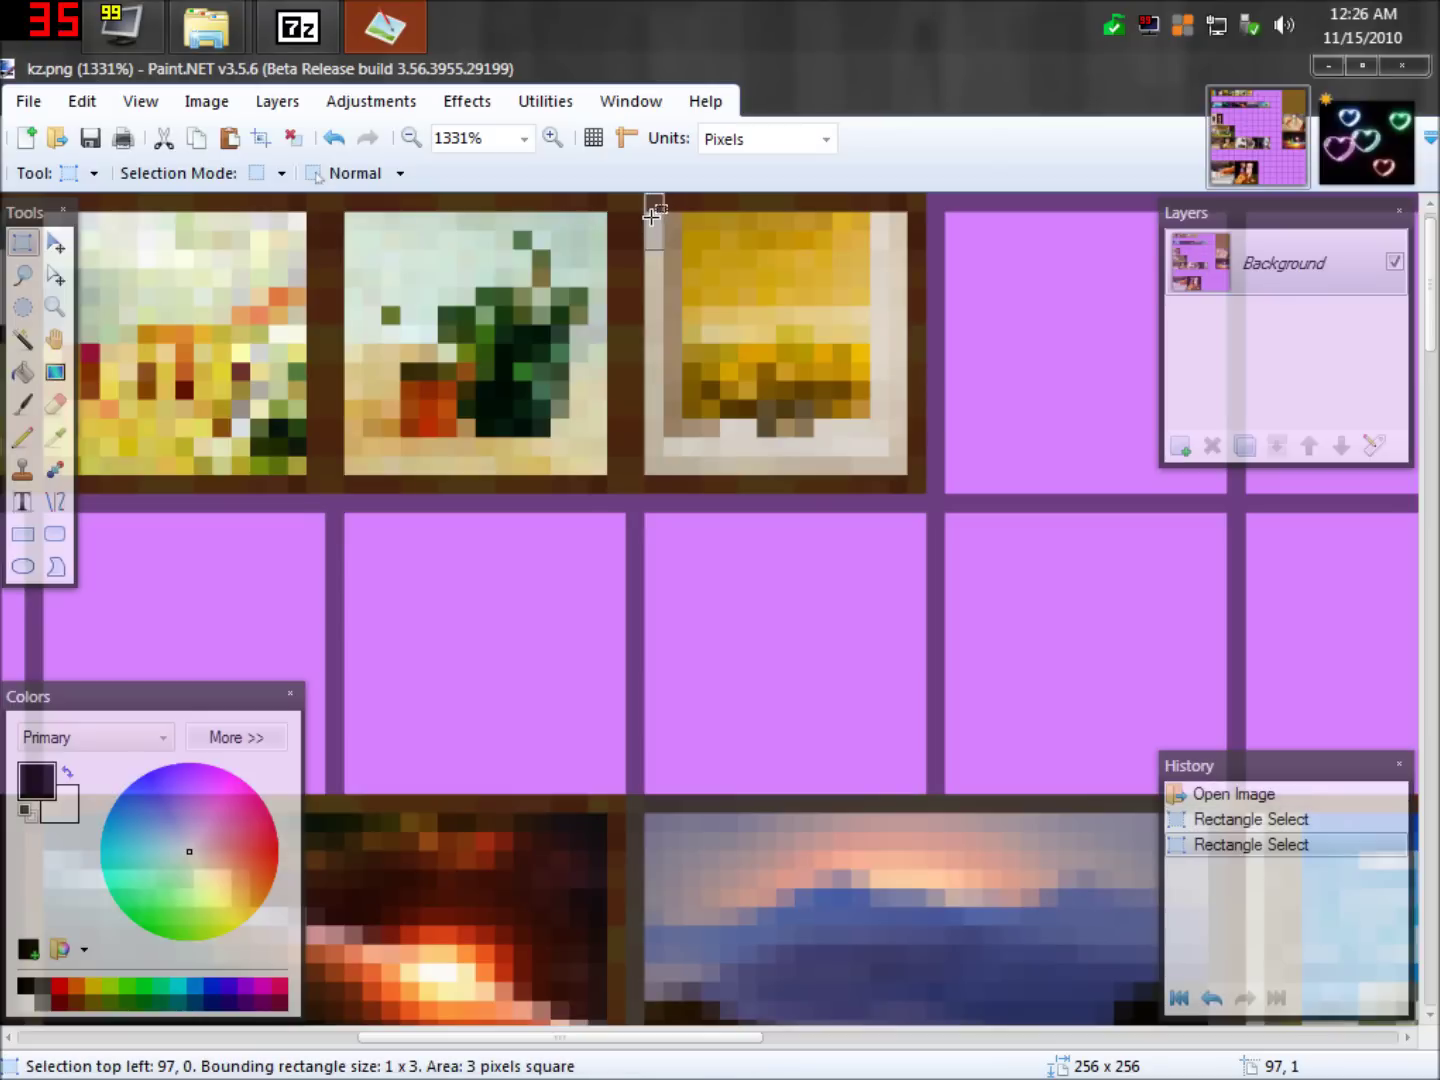
left_click_drag(653, 211, 898, 462)
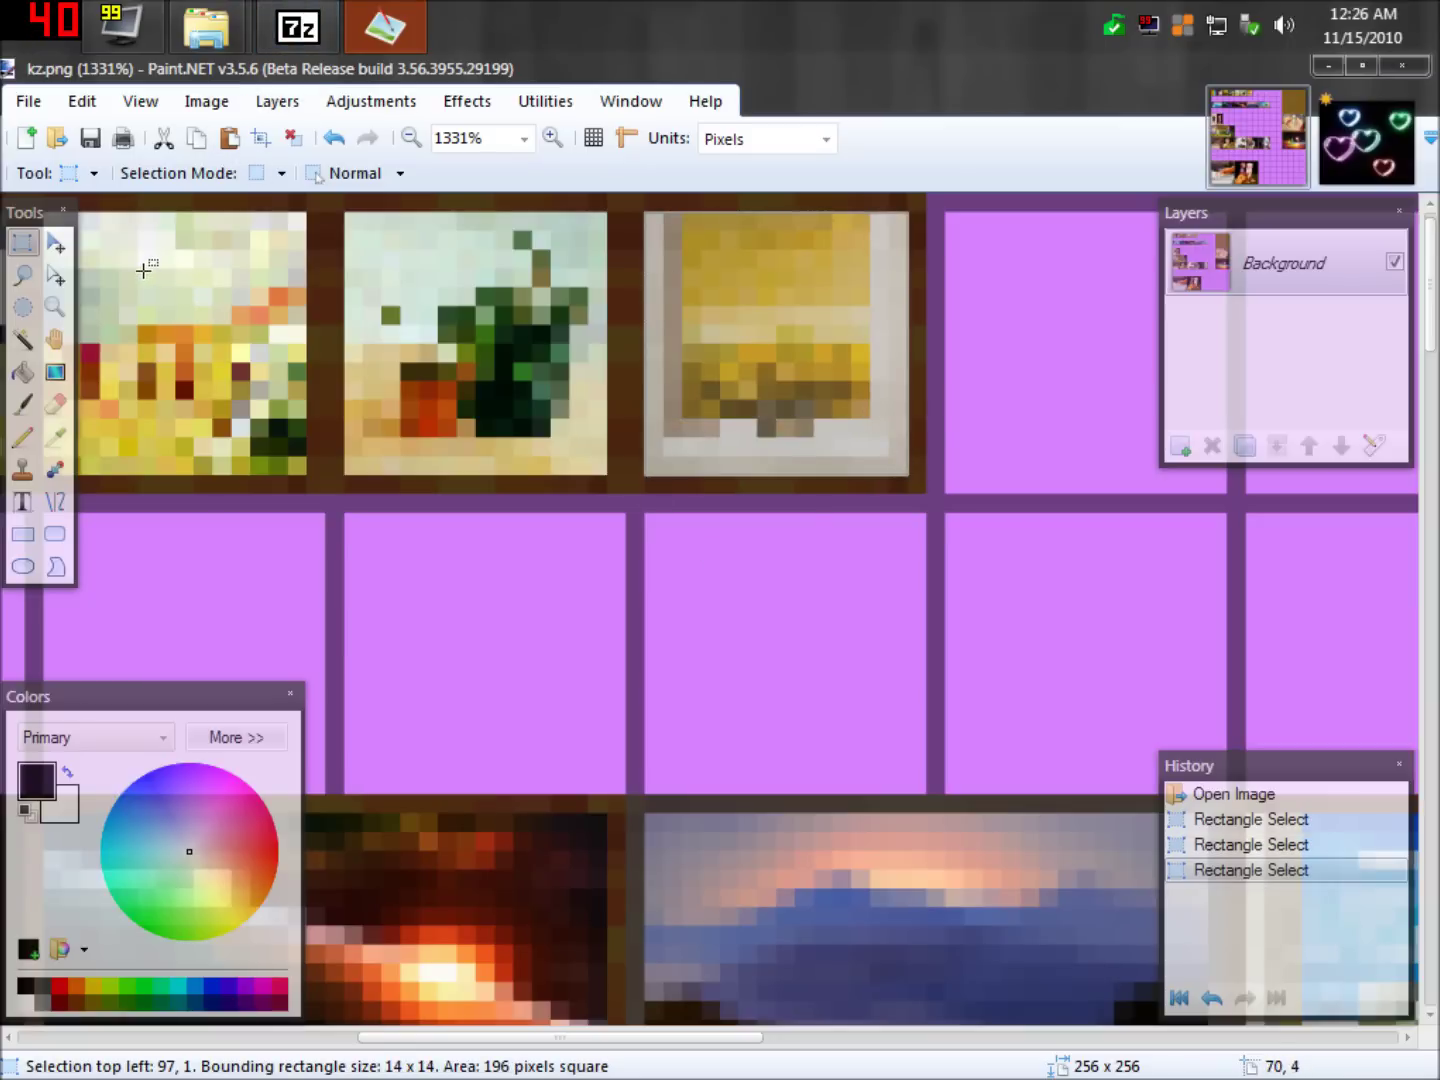
left_click(26, 140)
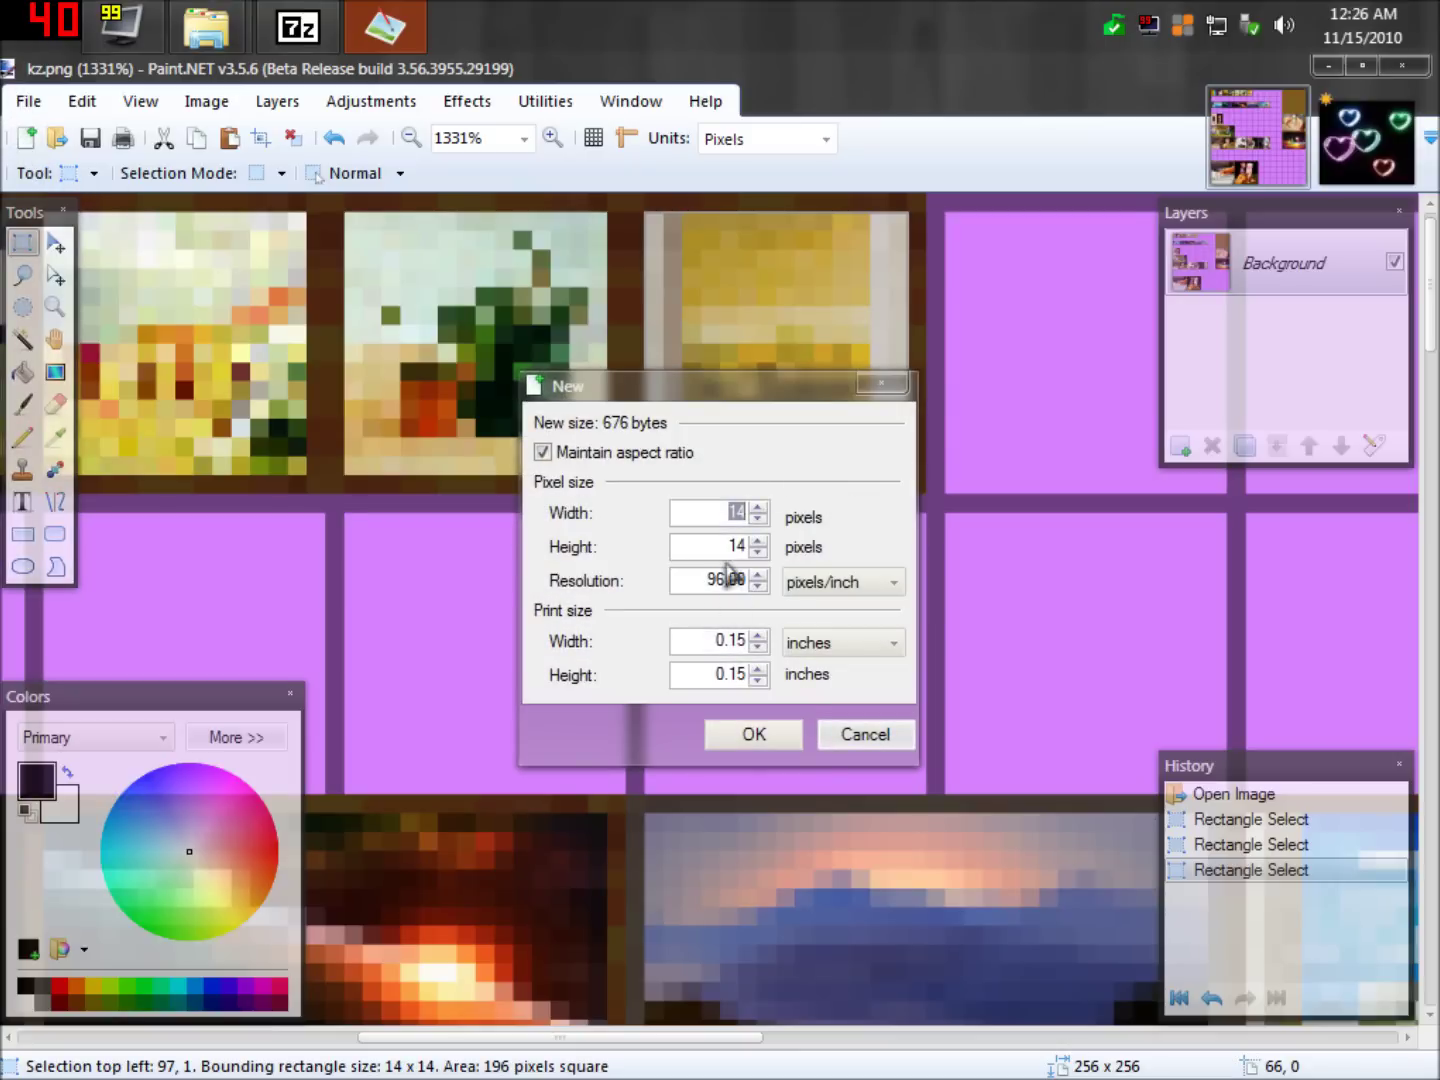
left_click(880, 383)
Select the wide sunset painting and read its size as 30 × 14 pixels.
scroll(845, 591, "down", 3)
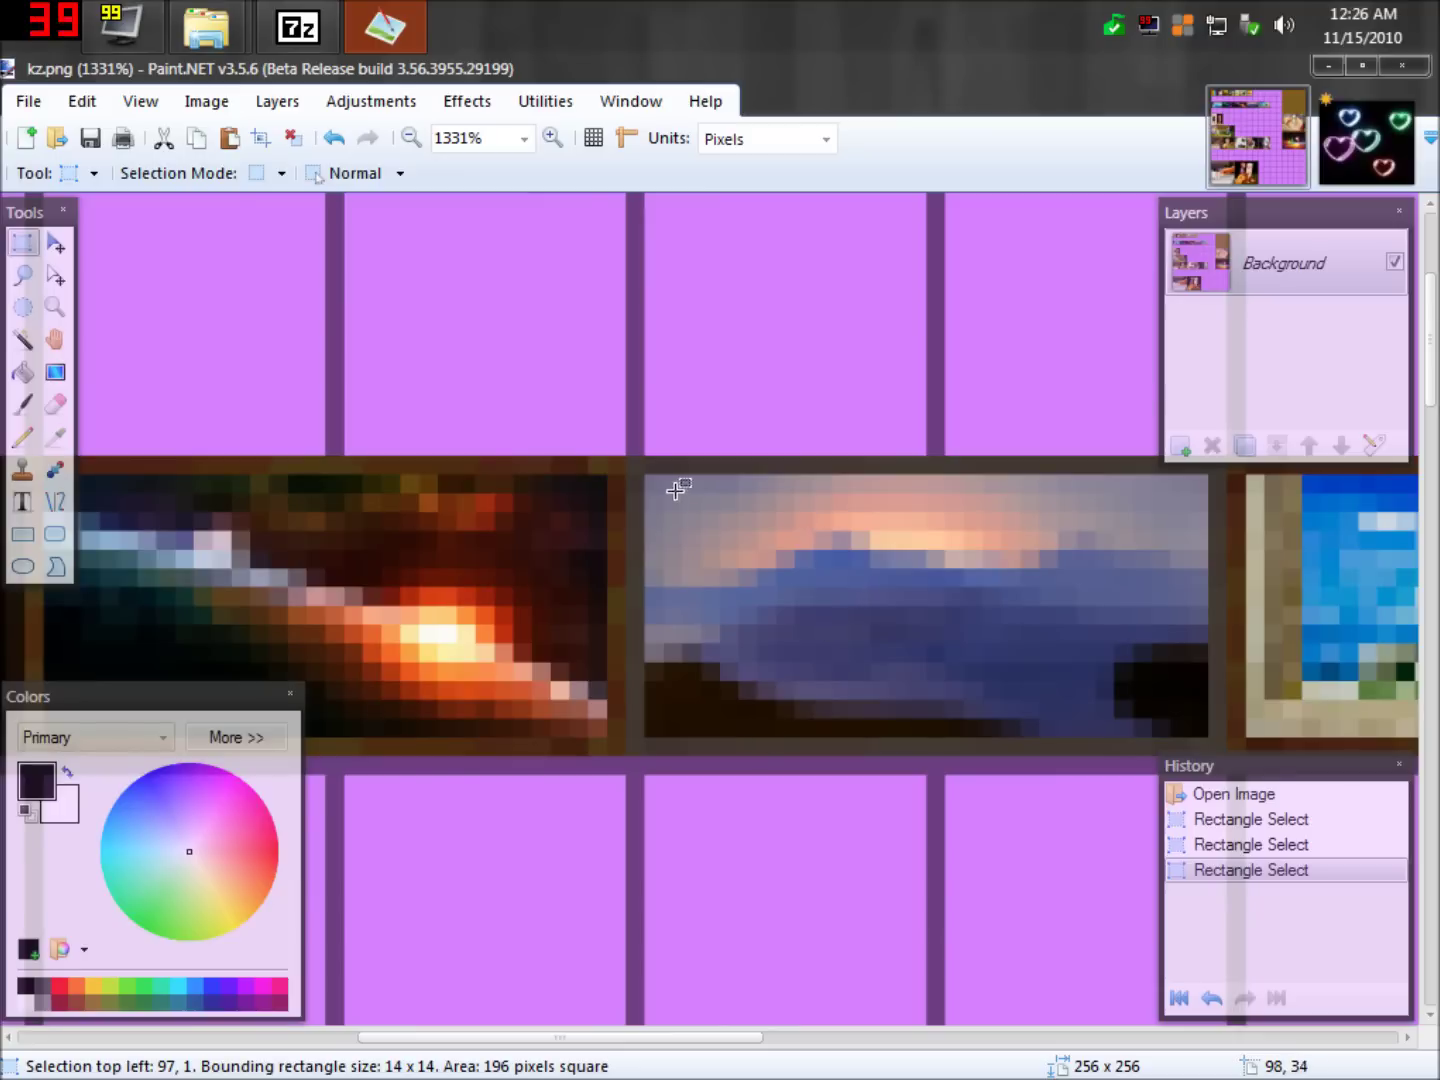
left_click_drag(661, 479, 1197, 725)
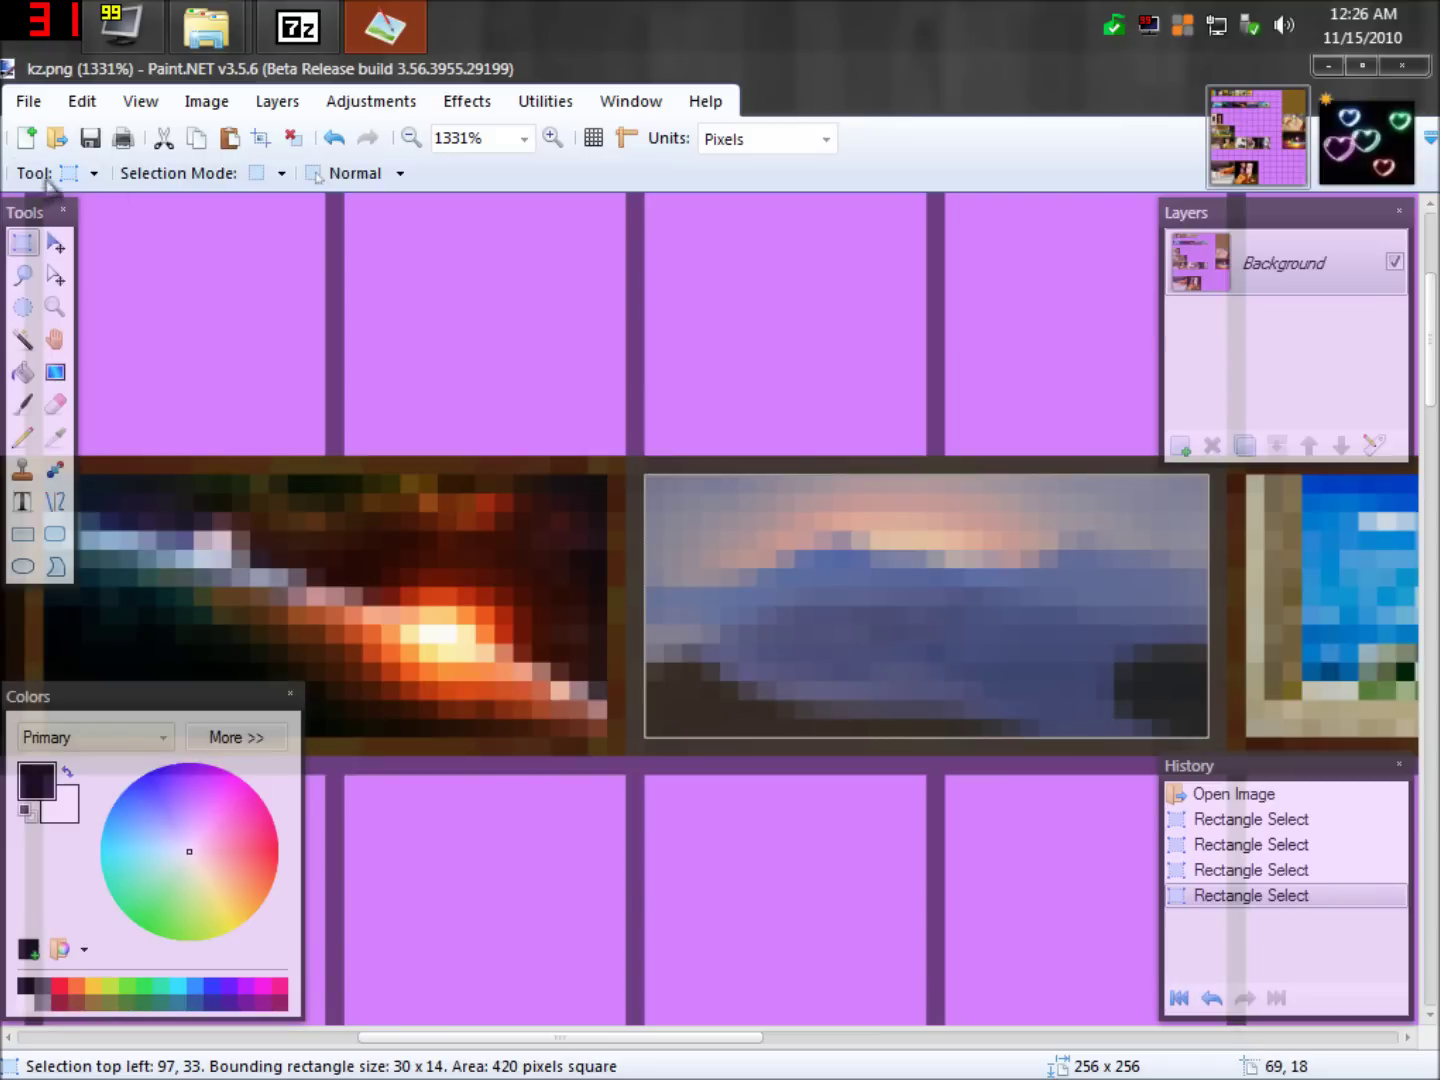
left_click(26, 138)
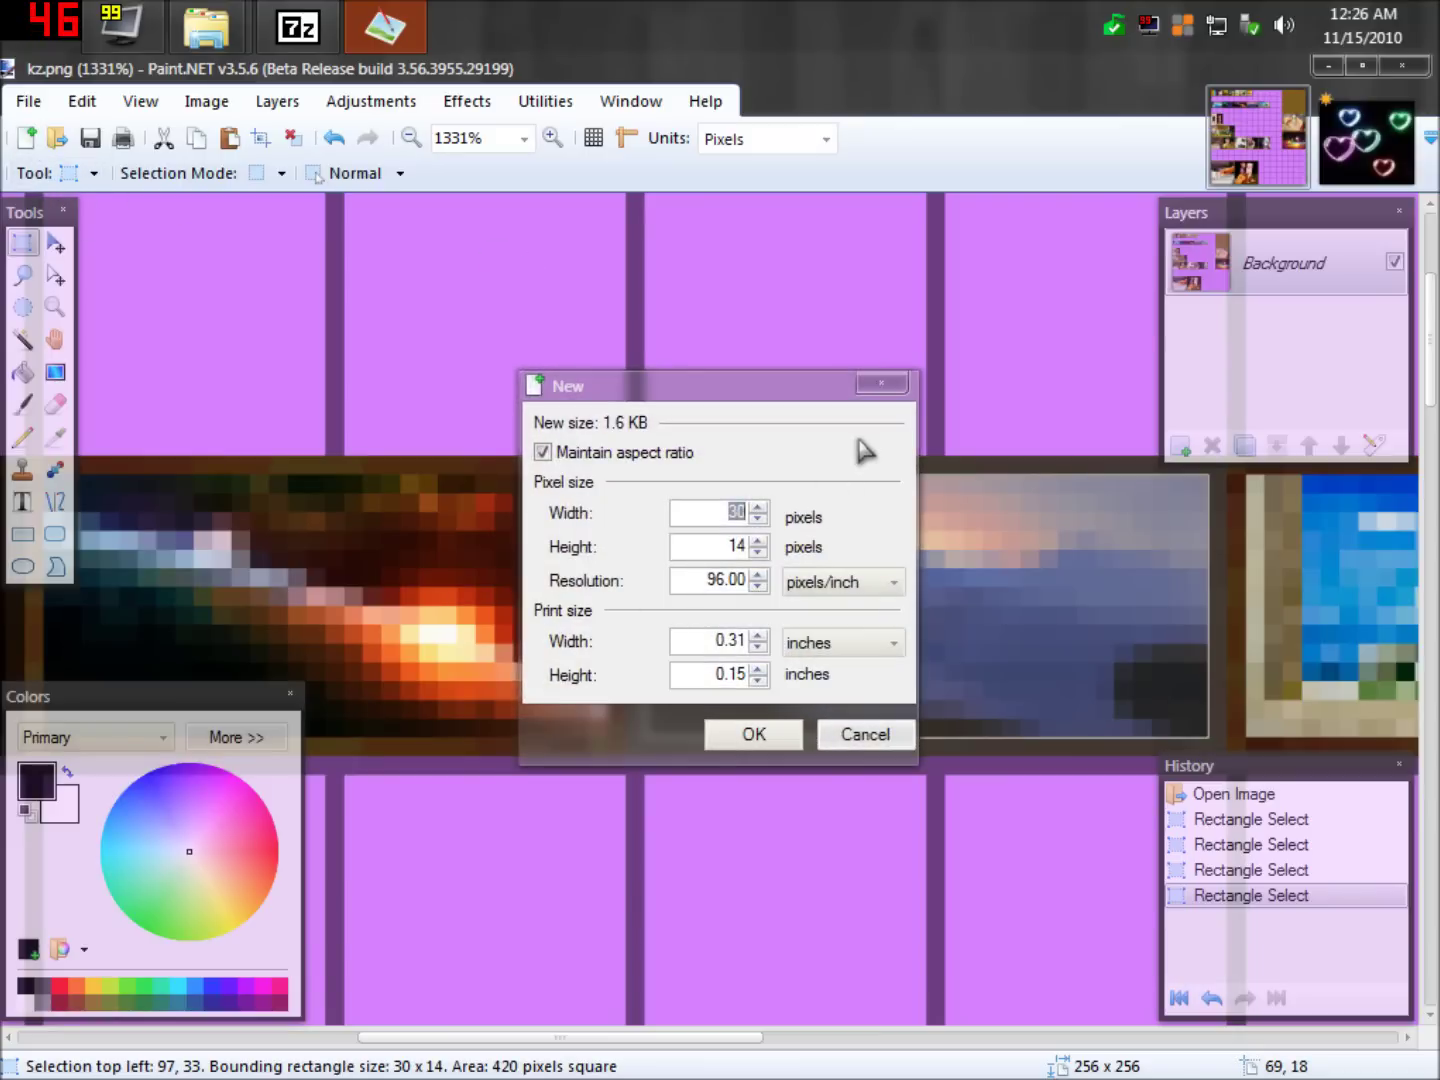
left_click(872, 384)
Confirm the yellow square painting measures 14 × 14, then return to thumbnail.jpg.
scroll(740, 245, "up", 3)
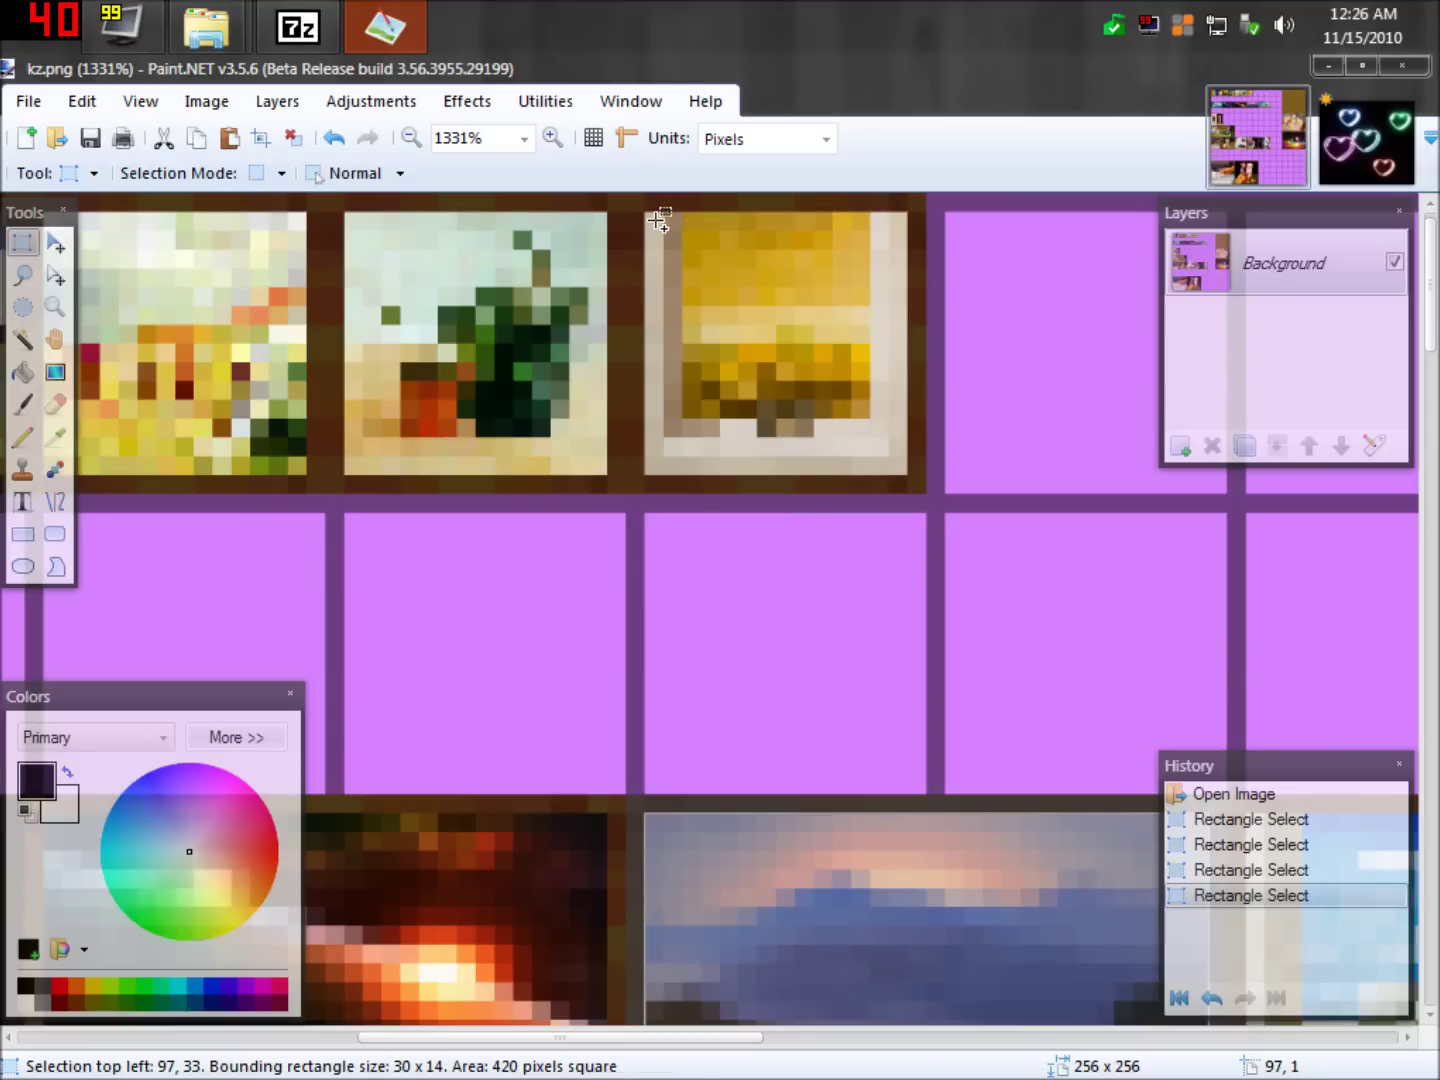
left_click_drag(659, 220, 908, 468)
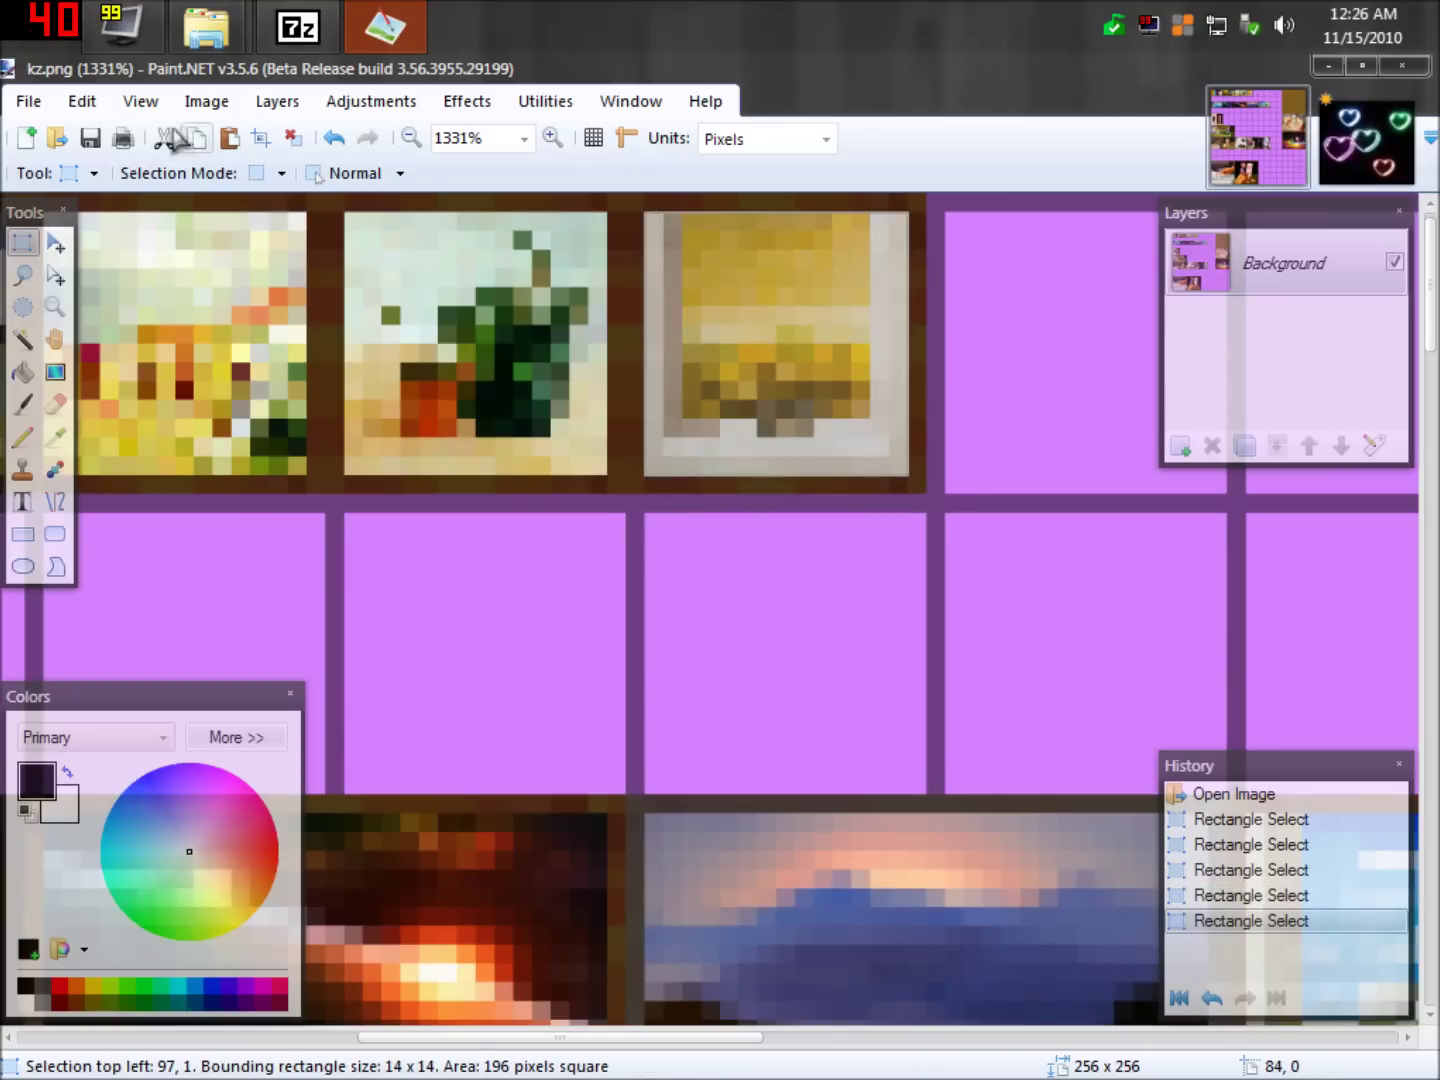
left_click(26, 138)
left_click(882, 380)
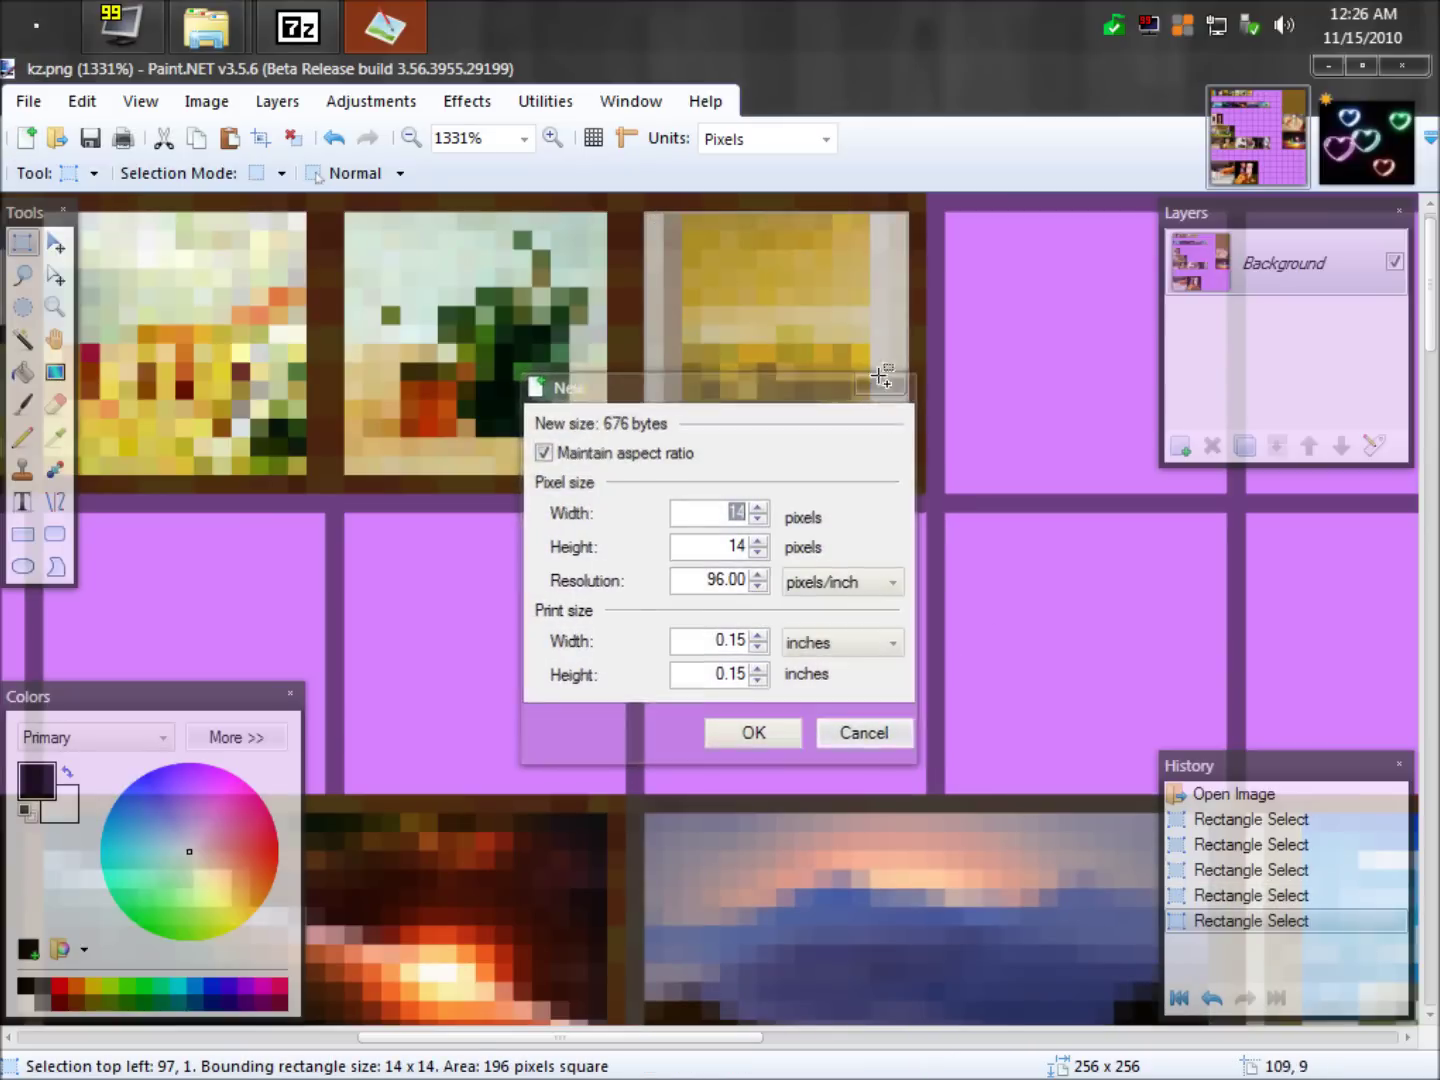
left_click(1362, 178)
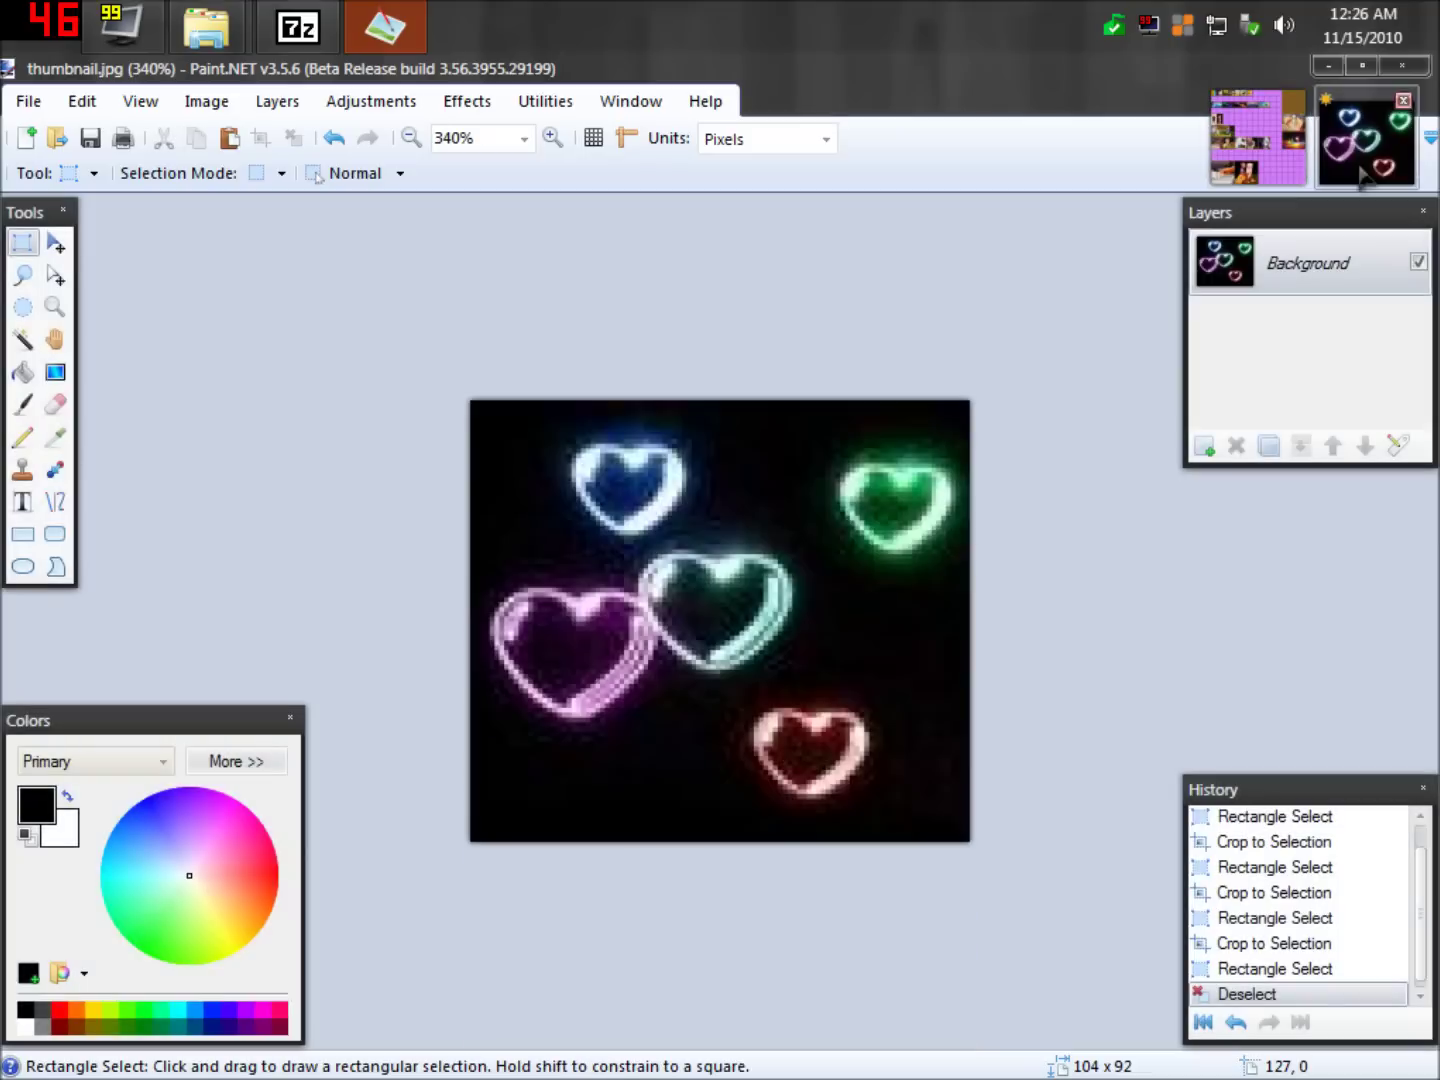
Resize thumbnail.jpg to 14 × 14 pixels and select the entire image.
left_click(230, 108)
left_click(248, 166)
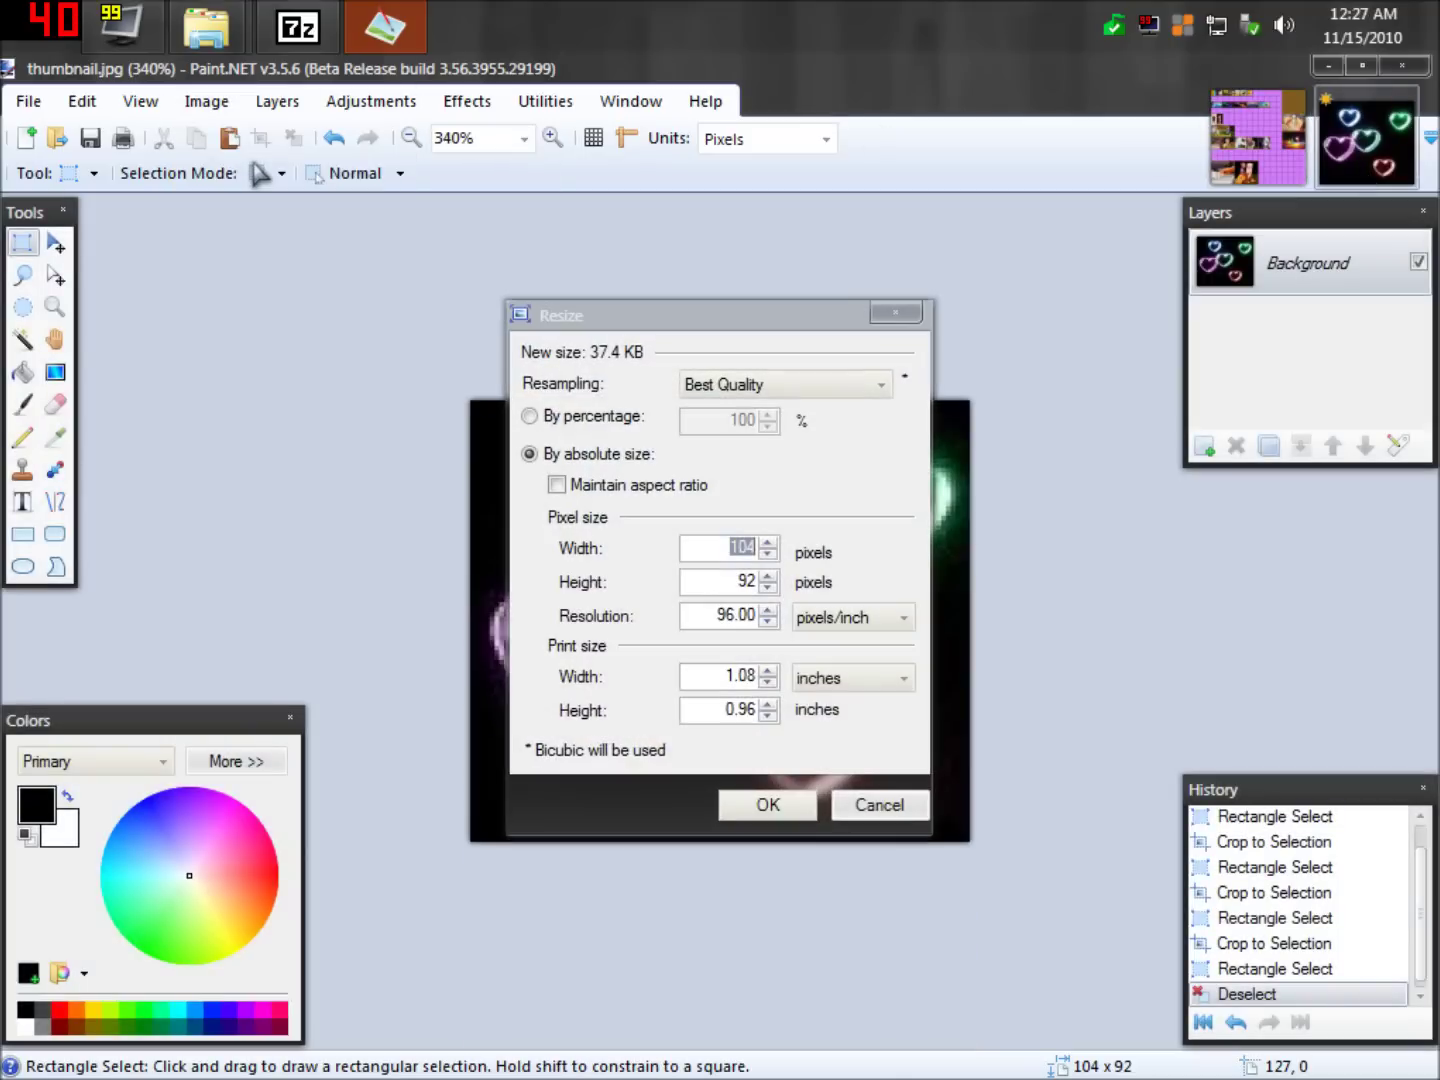
type("14")
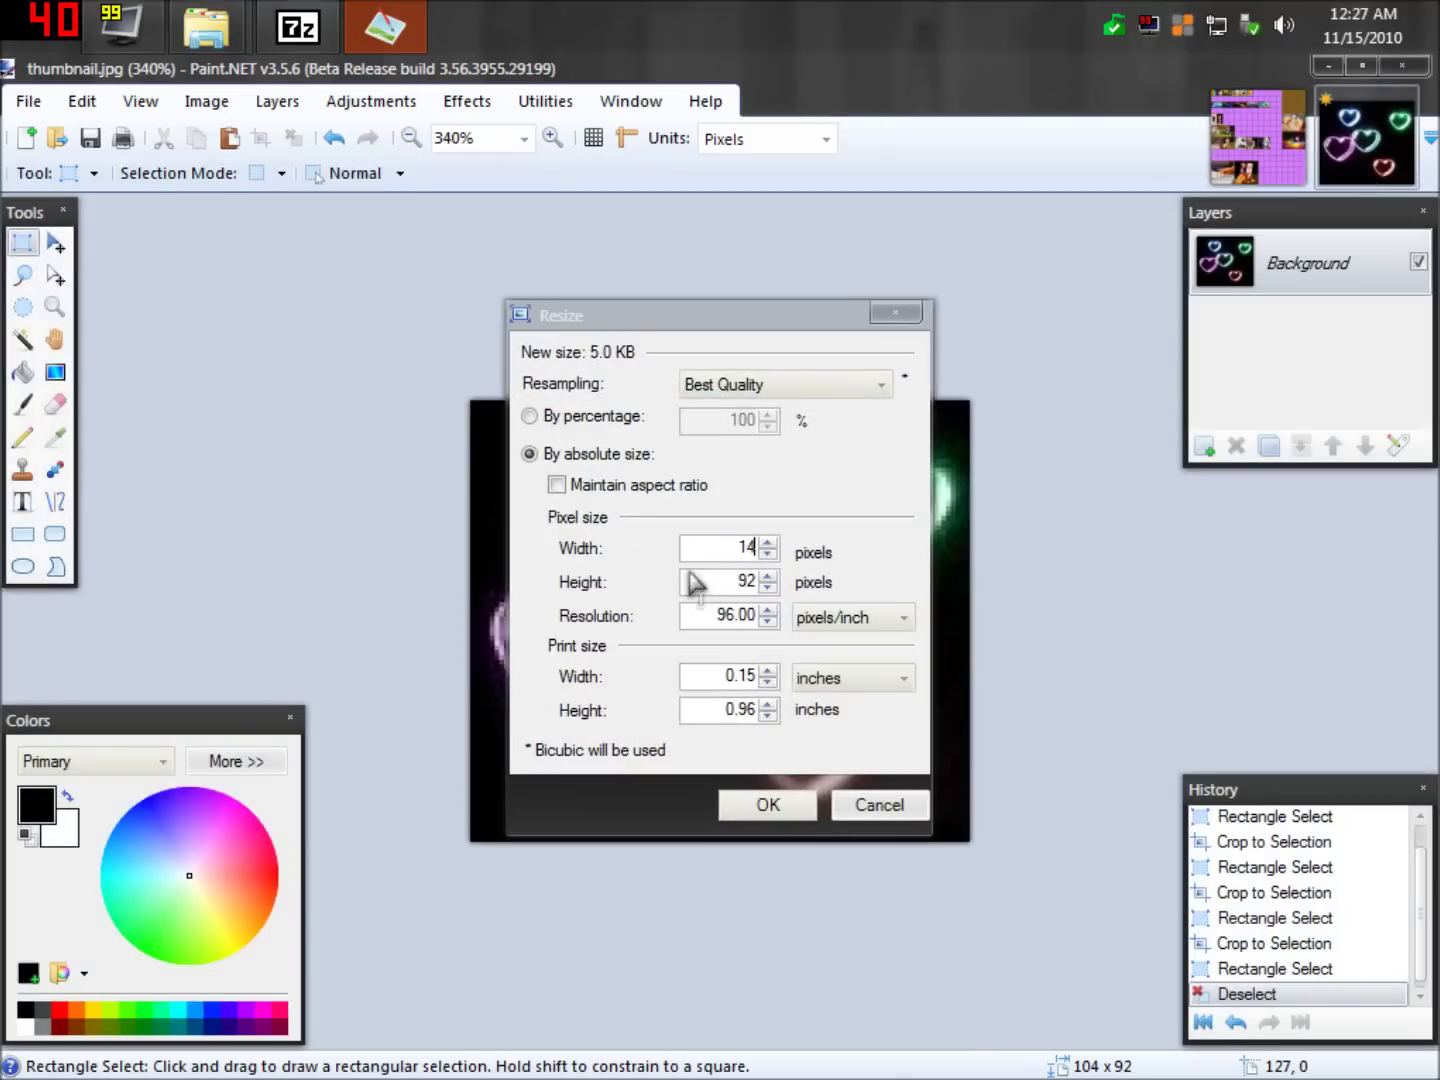
left_click(580, 484)
left_click(768, 577)
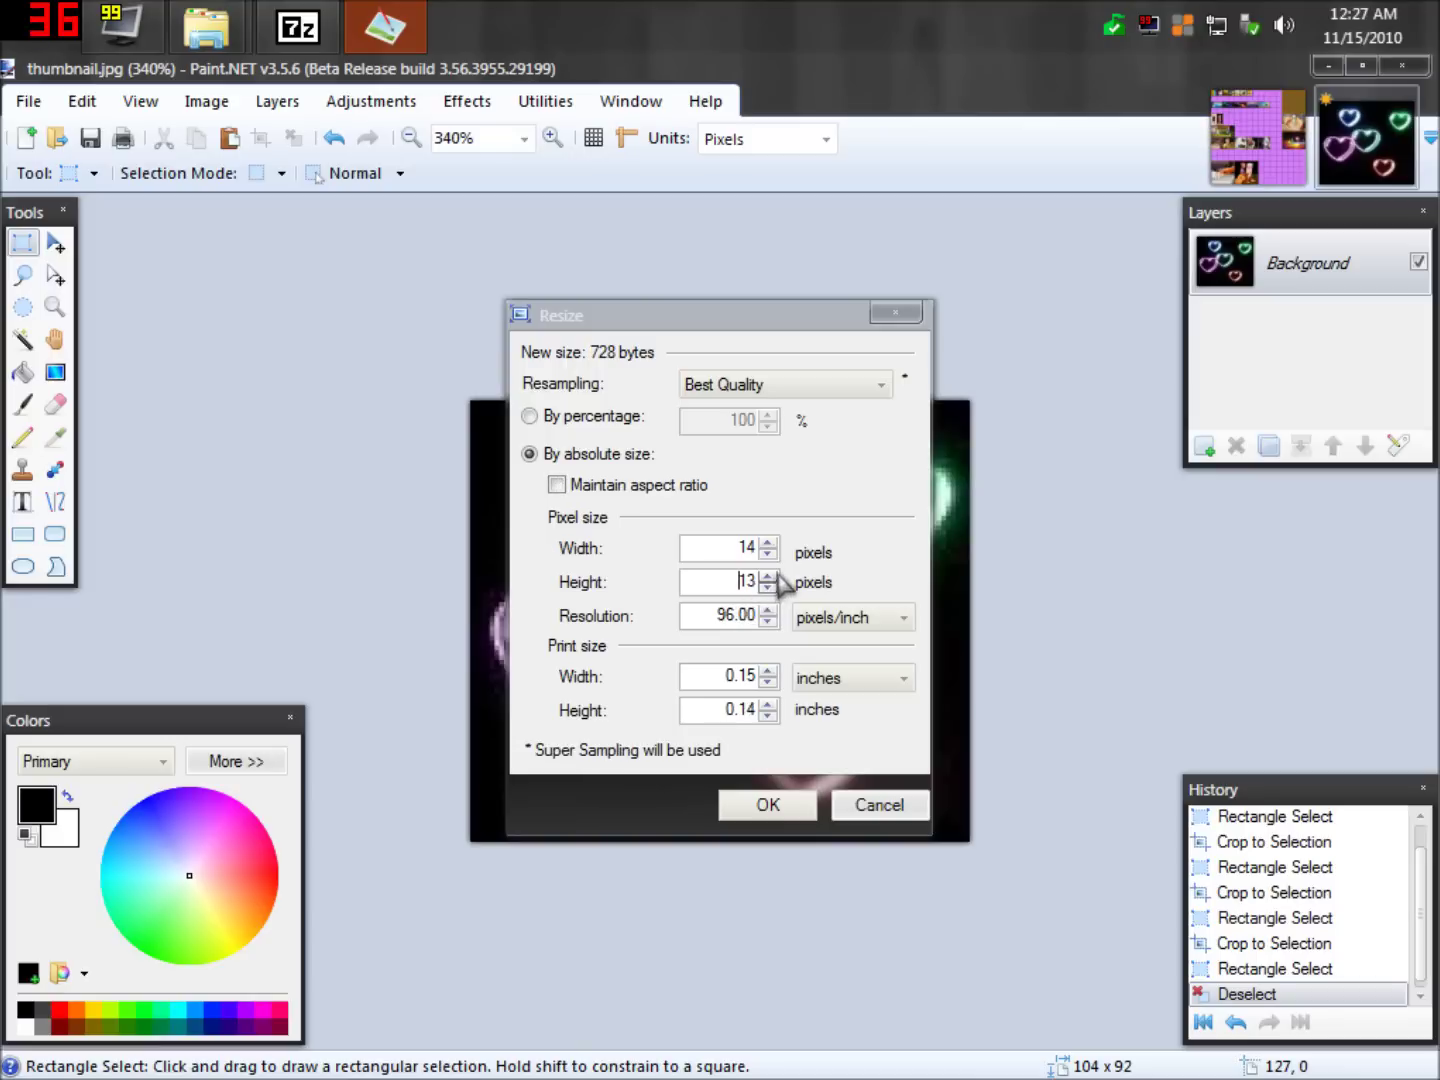
left_click(768, 577)
left_click(768, 805)
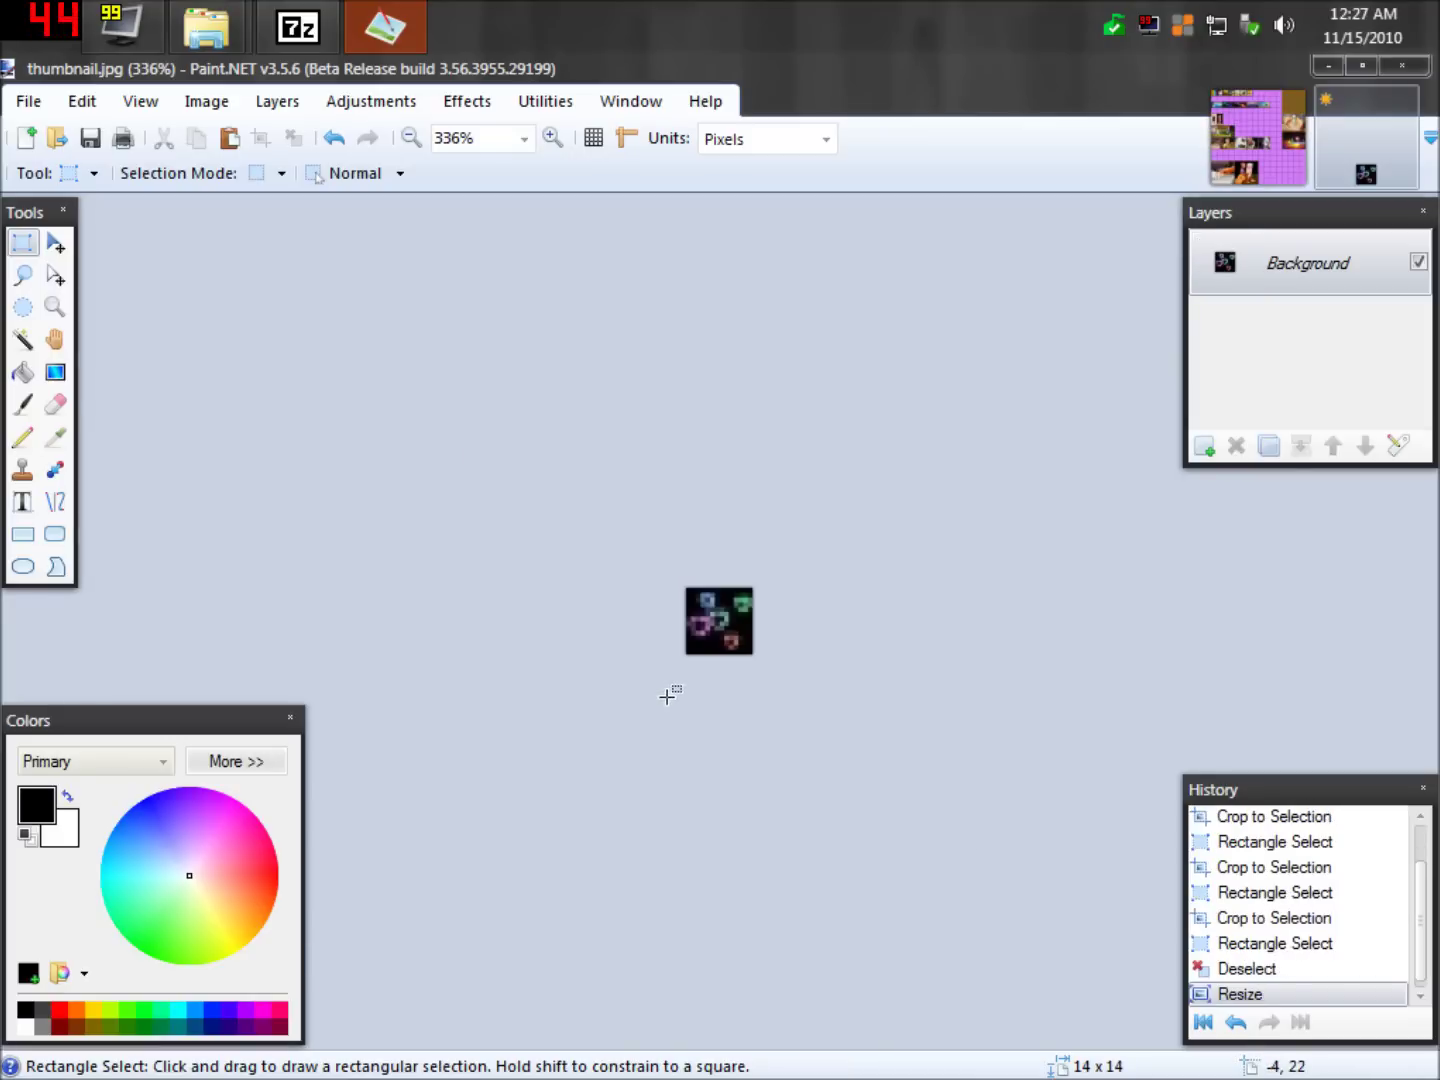
scroll(690, 660, "up", 6)
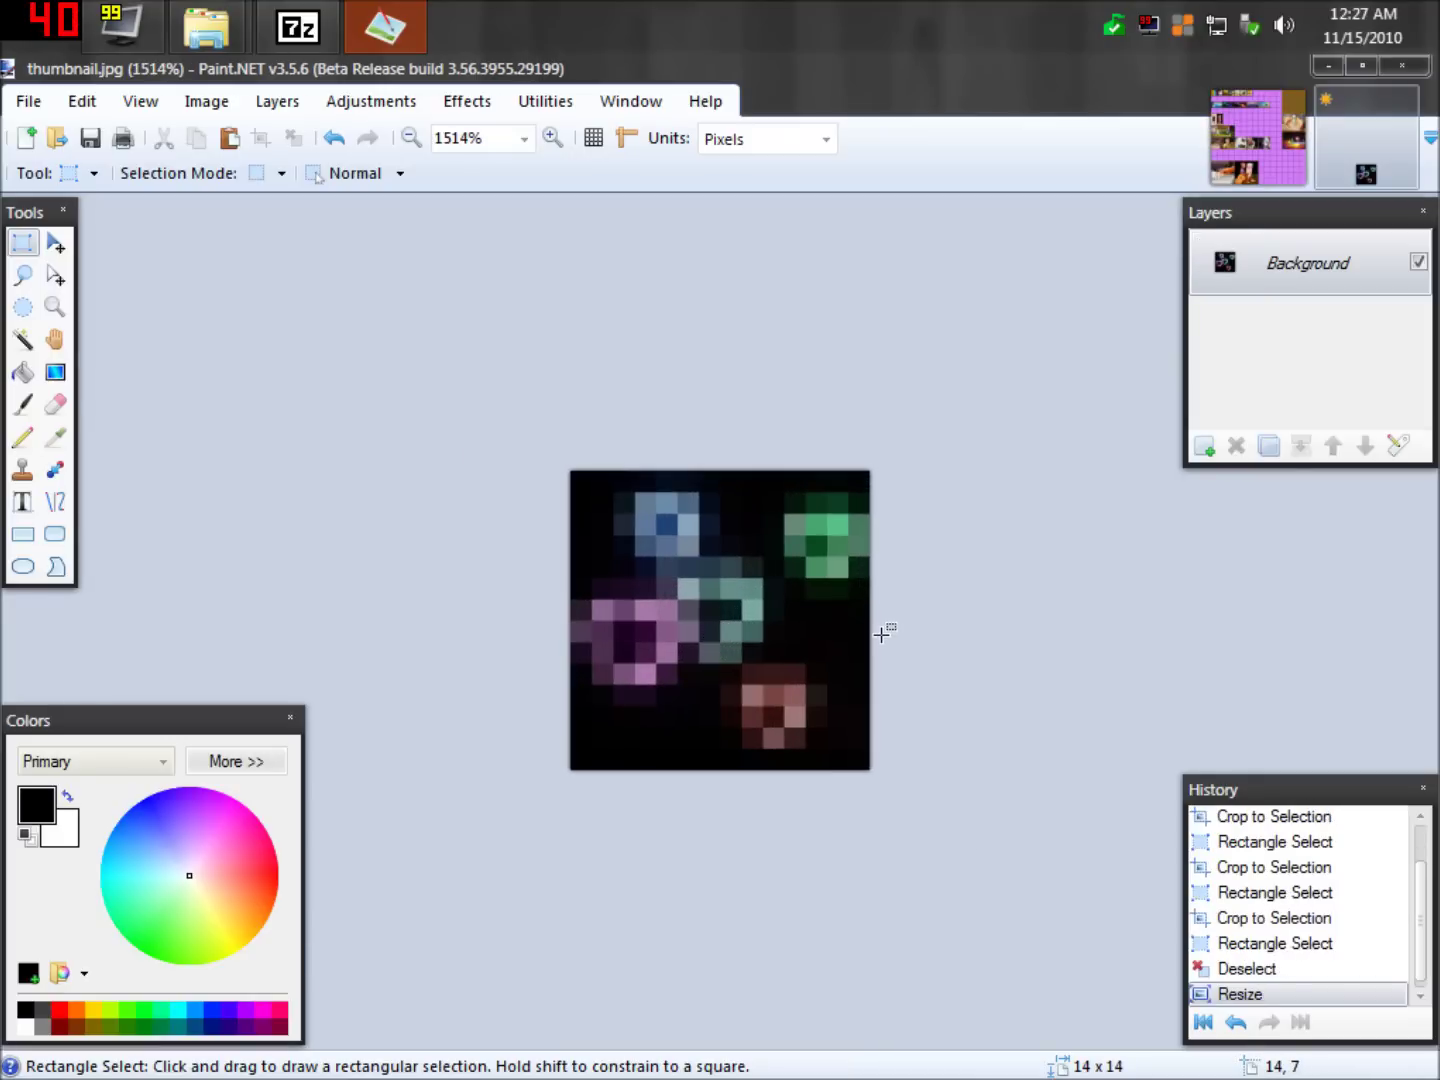
key("ctrl+a")
Paste the 14 × 14 hearts into kz.png and move them toward the top painting row.
left_click(1215, 163)
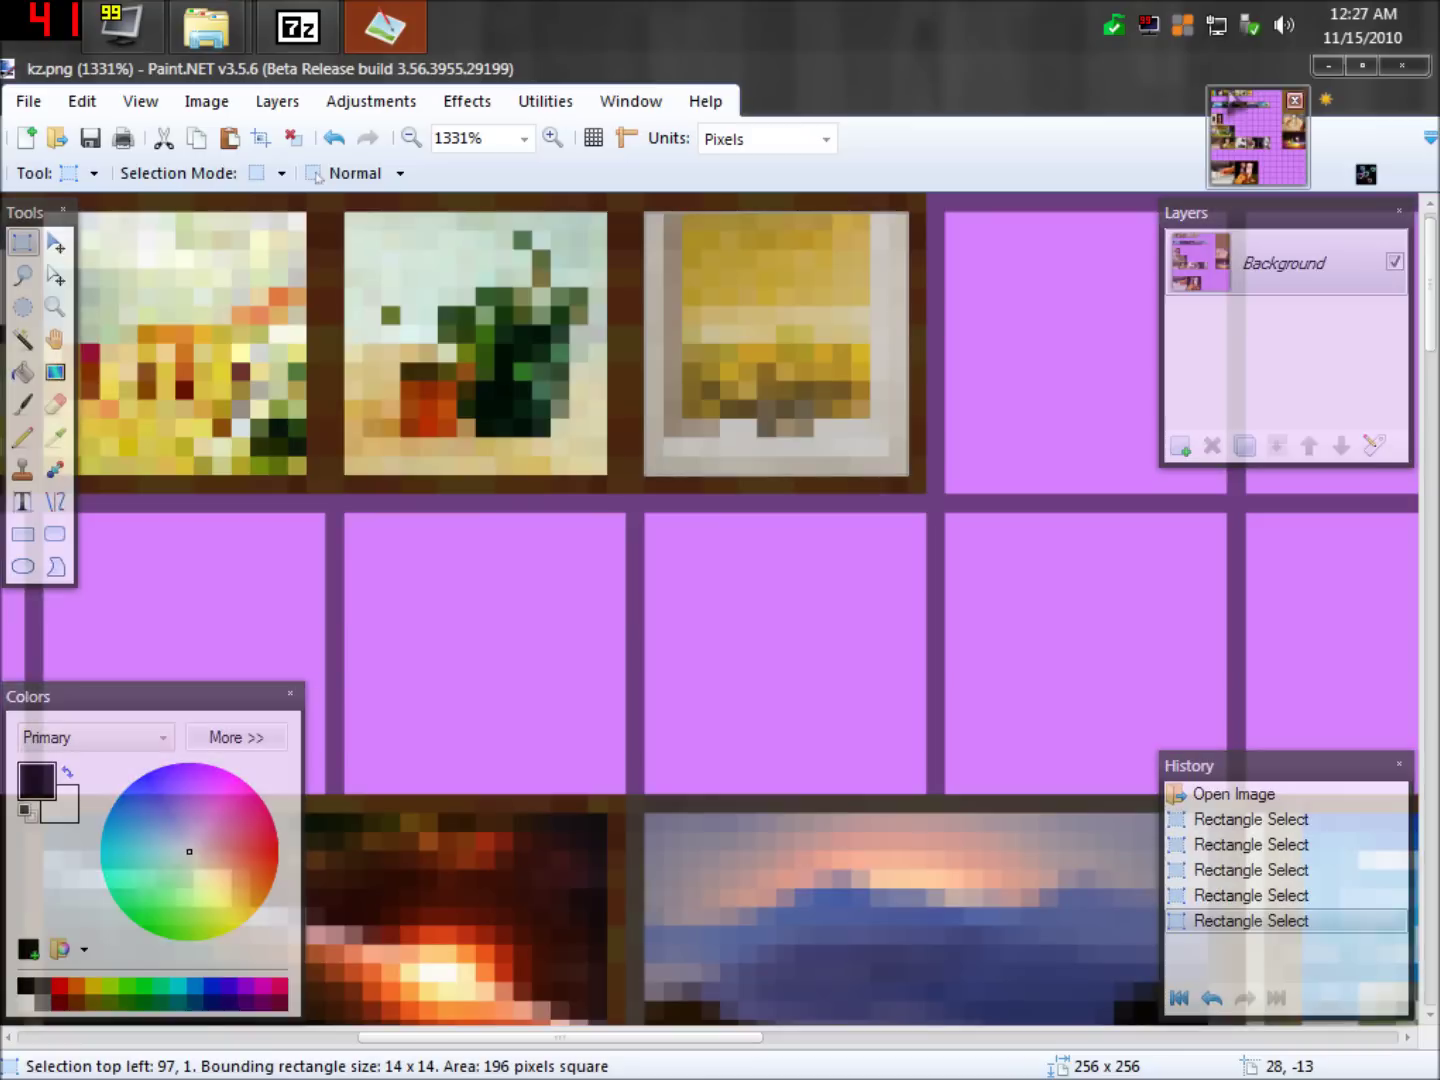
scroll(694, 307, "down", 2)
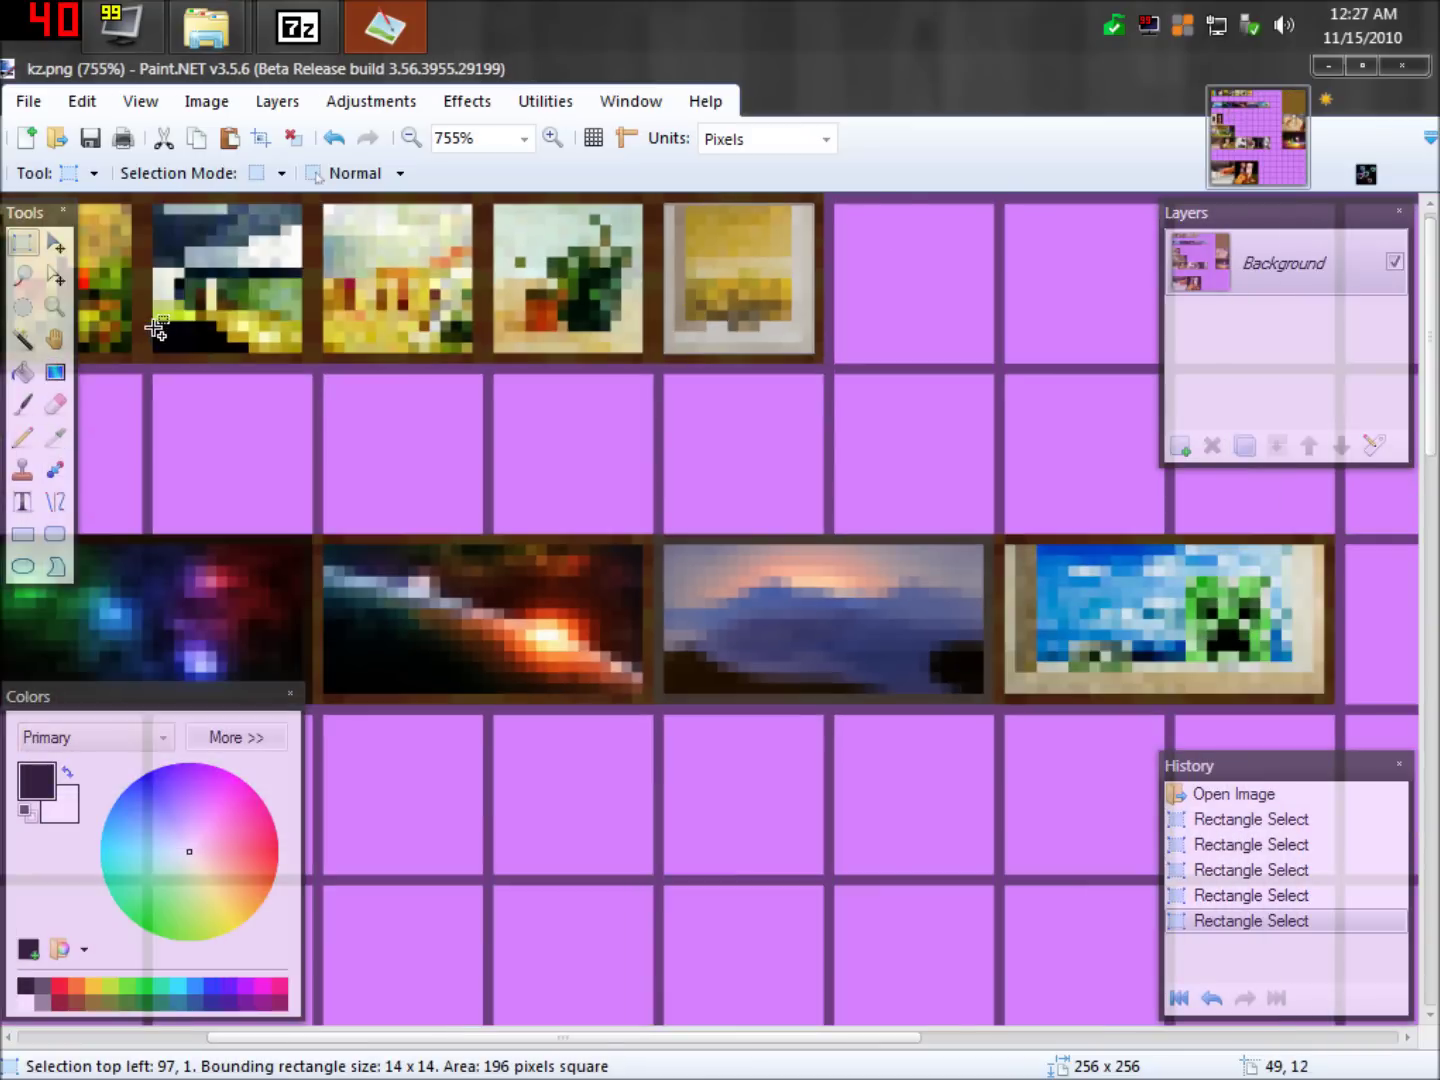
scroll(158, 335, "down", 2)
key("ctrl+v")
scroll(155, 330, "down", 1)
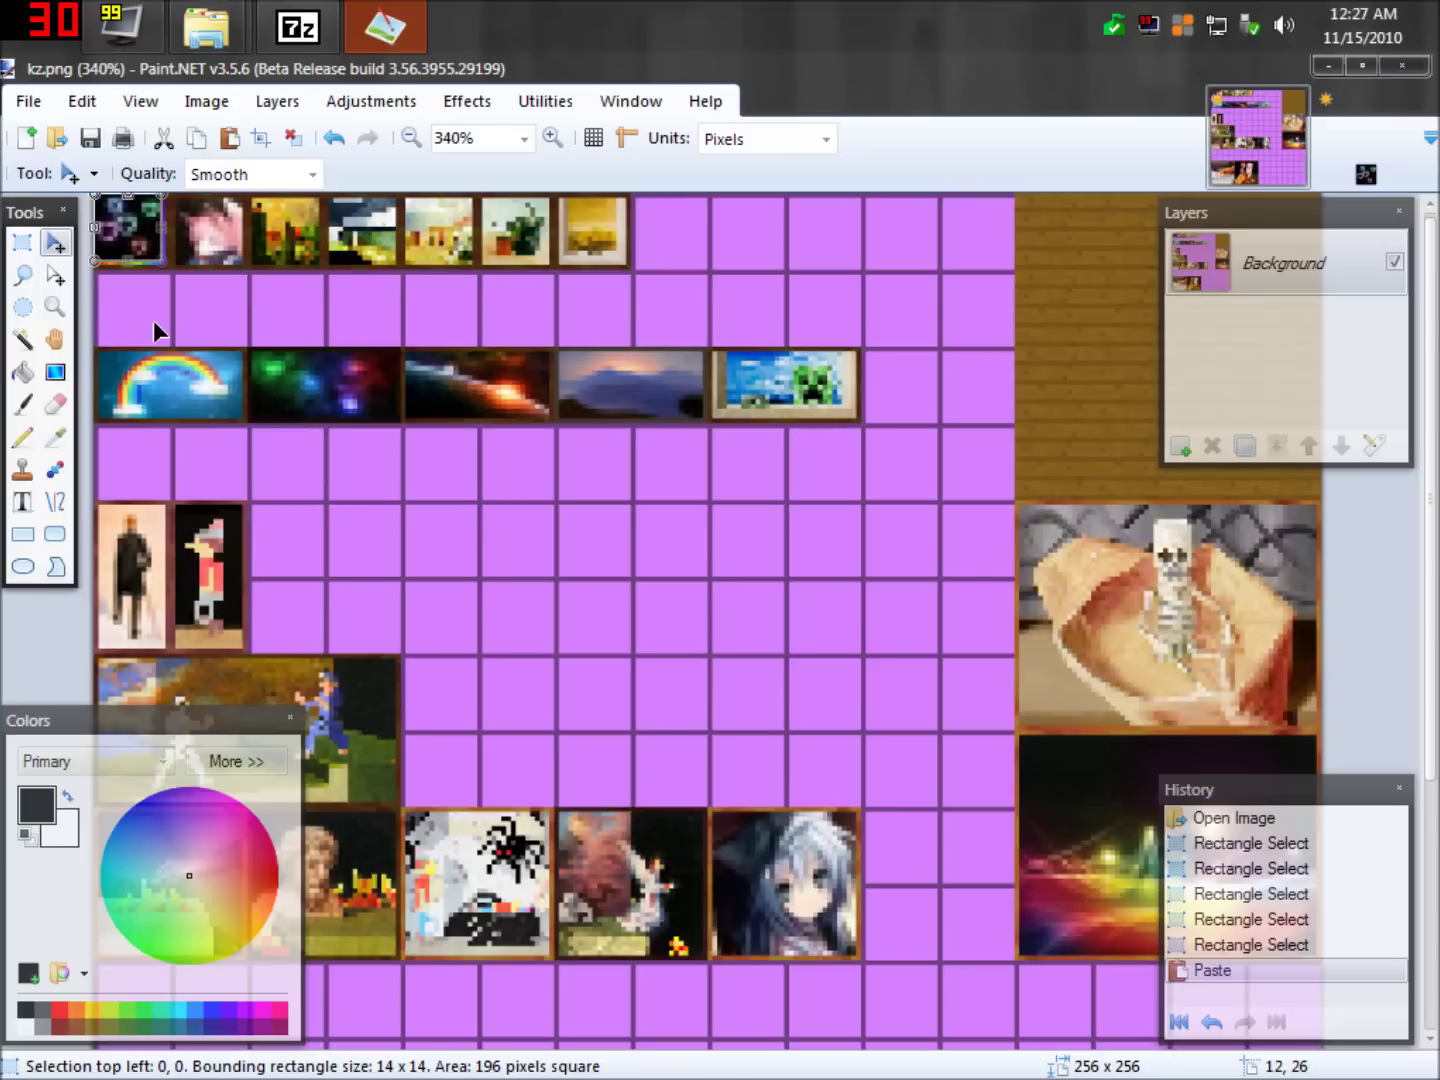
left_click_drag(153, 320, 563, 334)
scroll(563, 300, "up", 2)
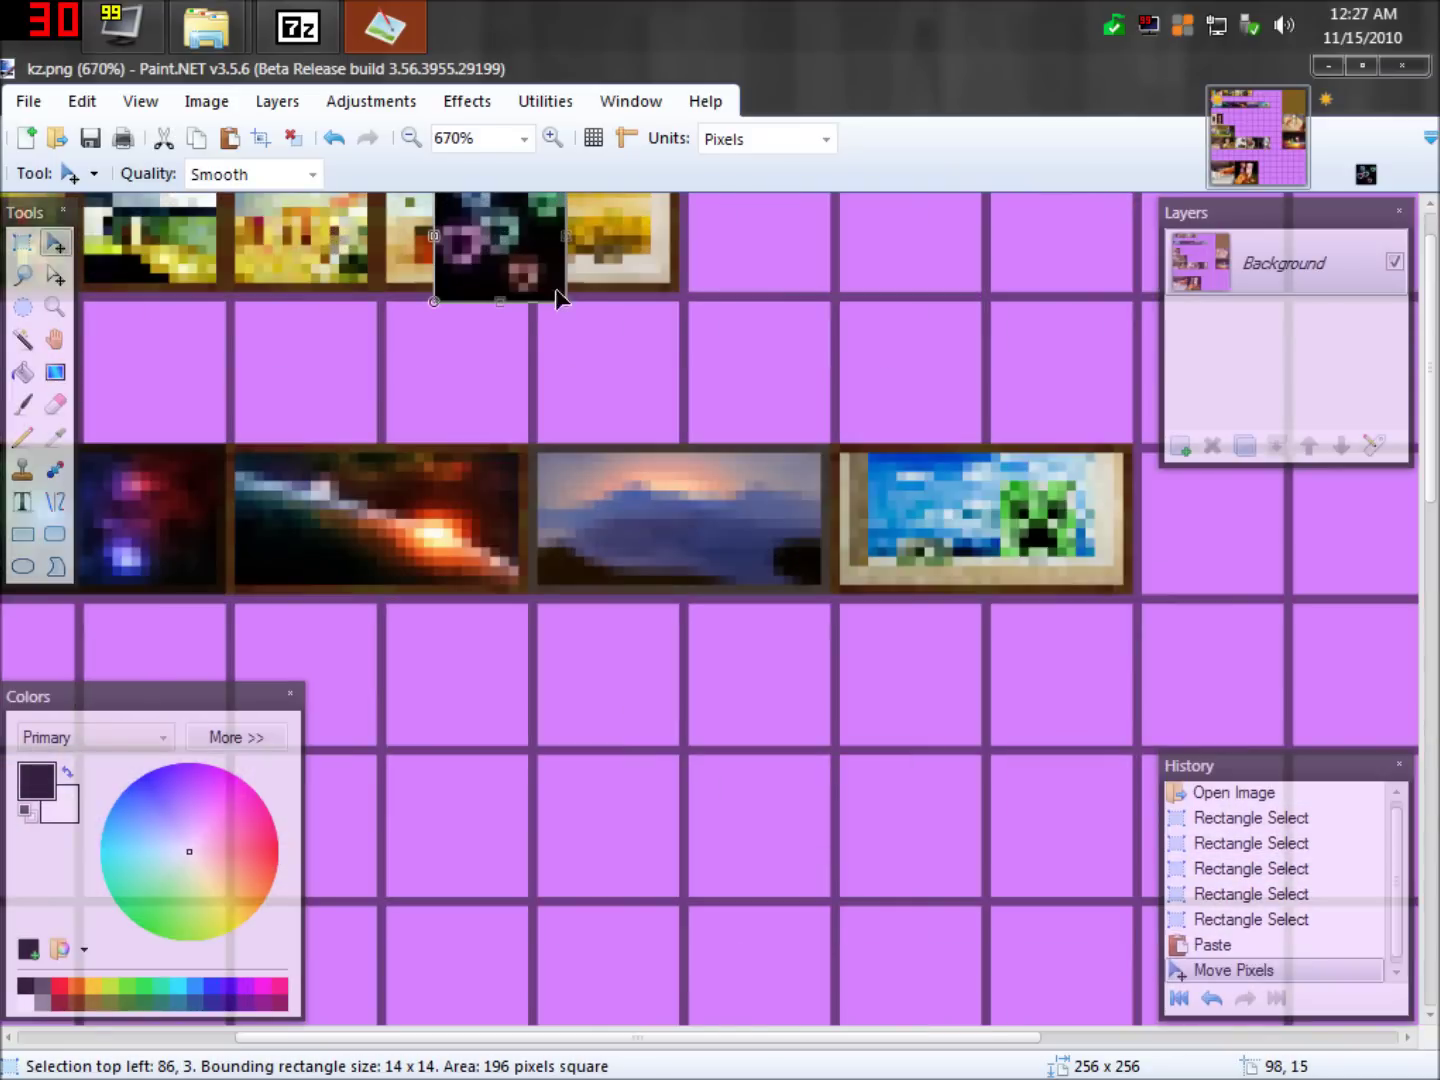
Position the hearts exactly over the yellow painting at 97,1 and save kz.png.
left_click(55, 339)
scroll(479, 325, "up", 3)
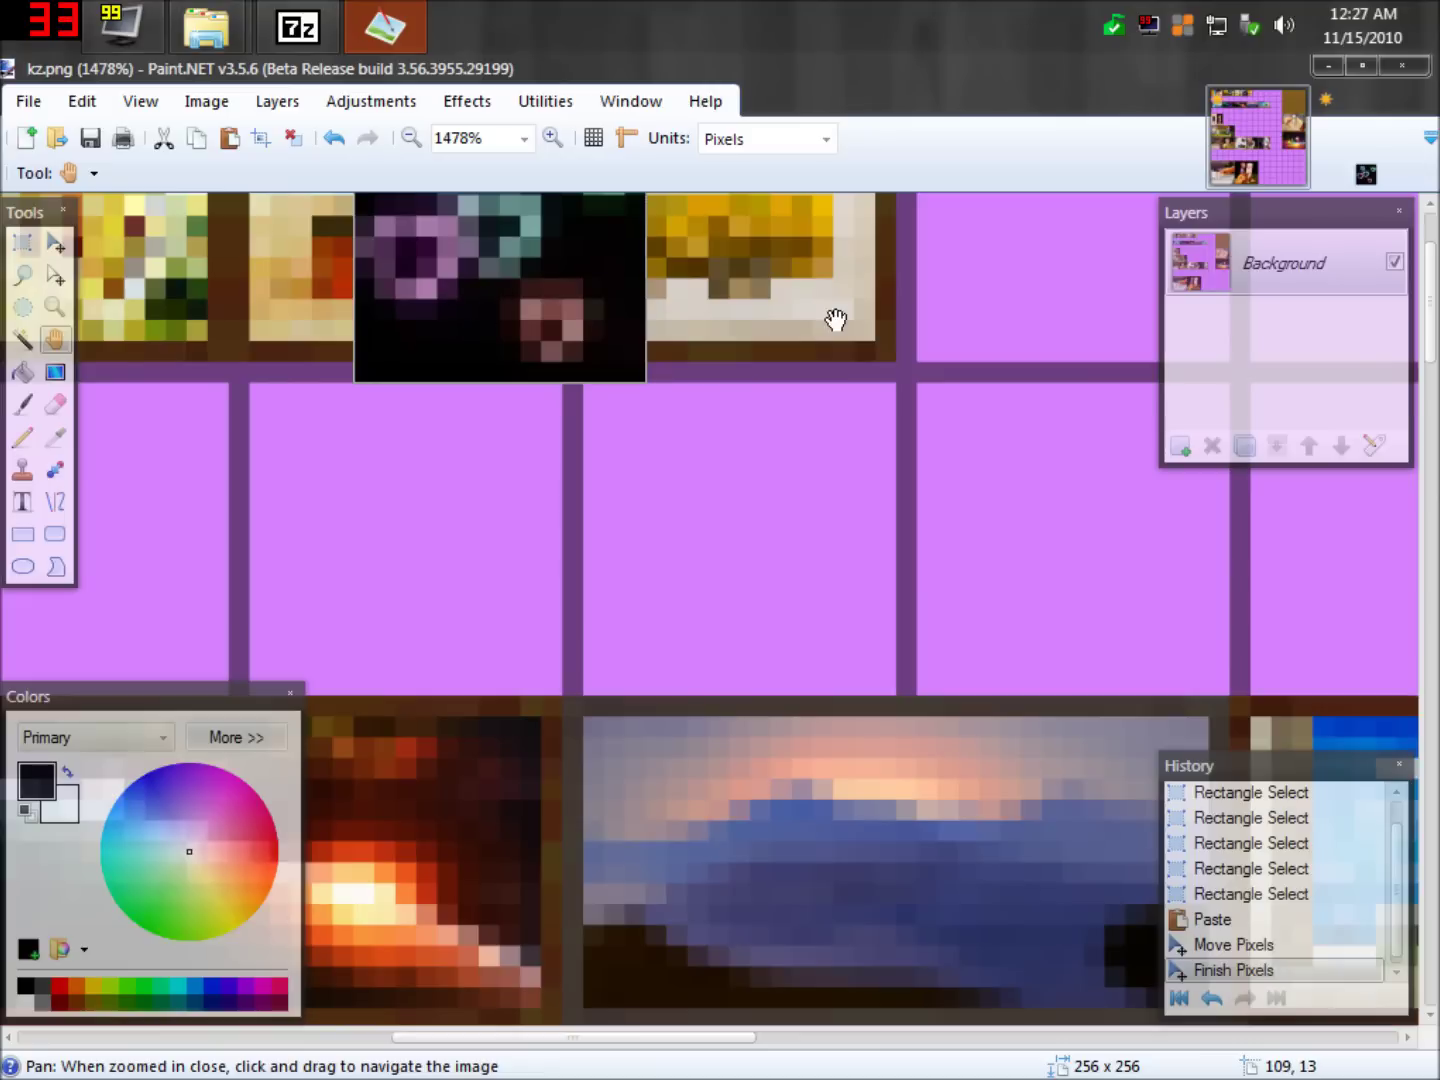
left_click_drag(682, 228, 643, 524)
scroll(620, 400, "up", 1)
key("ctrl+z")
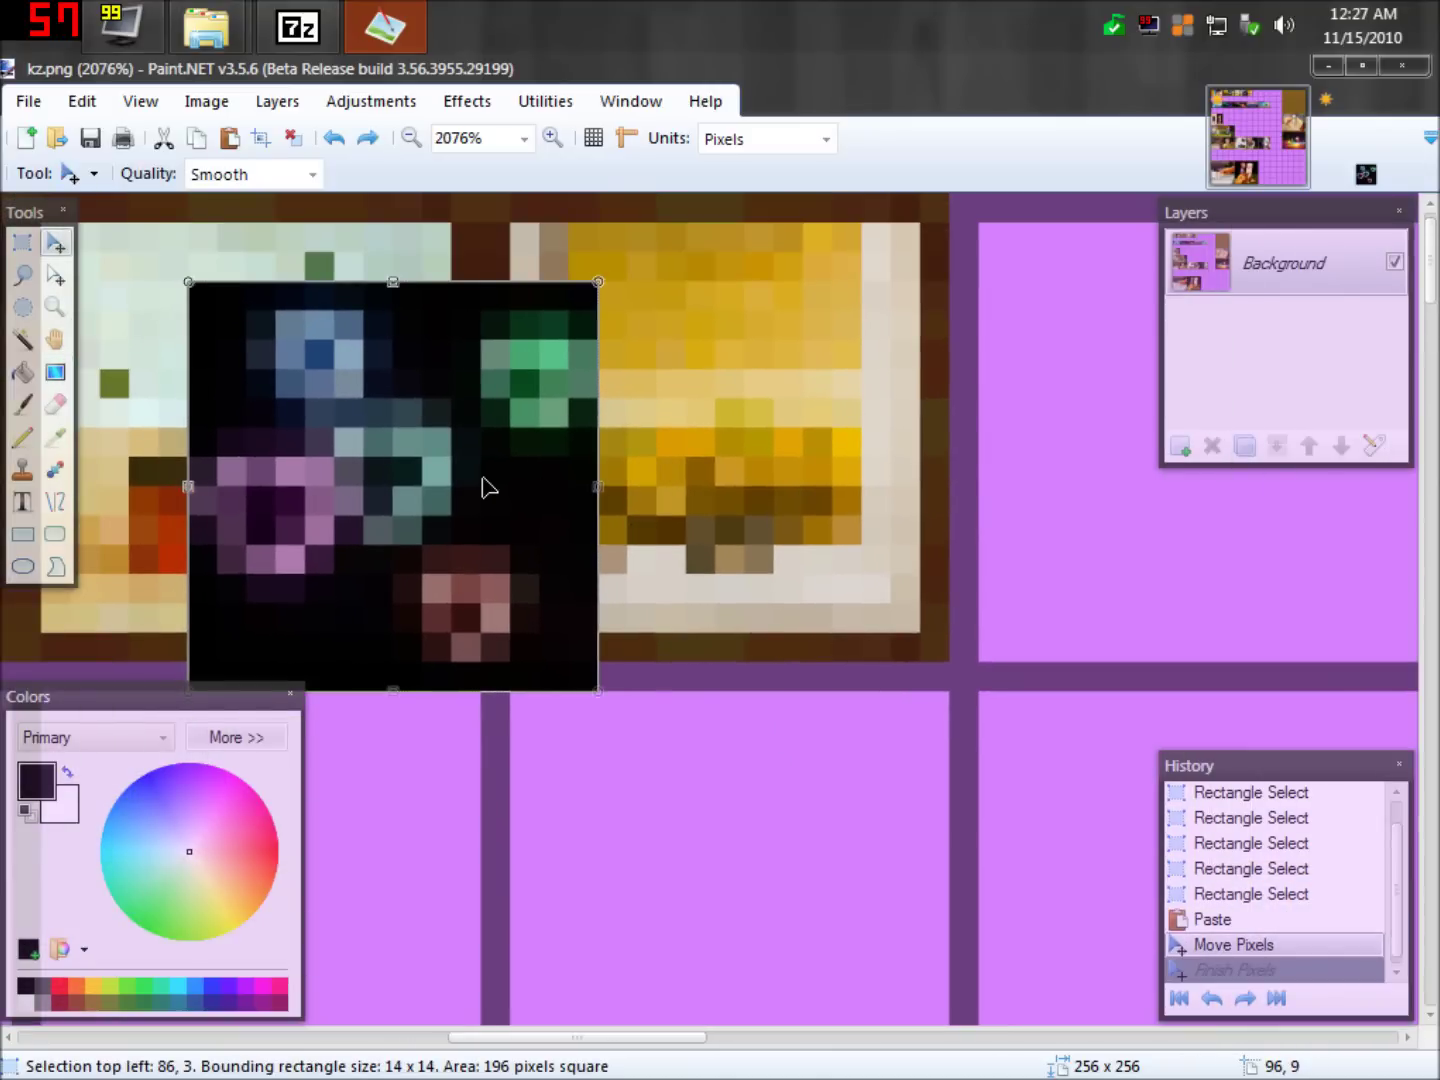
left_click_drag(489, 488, 835, 420)
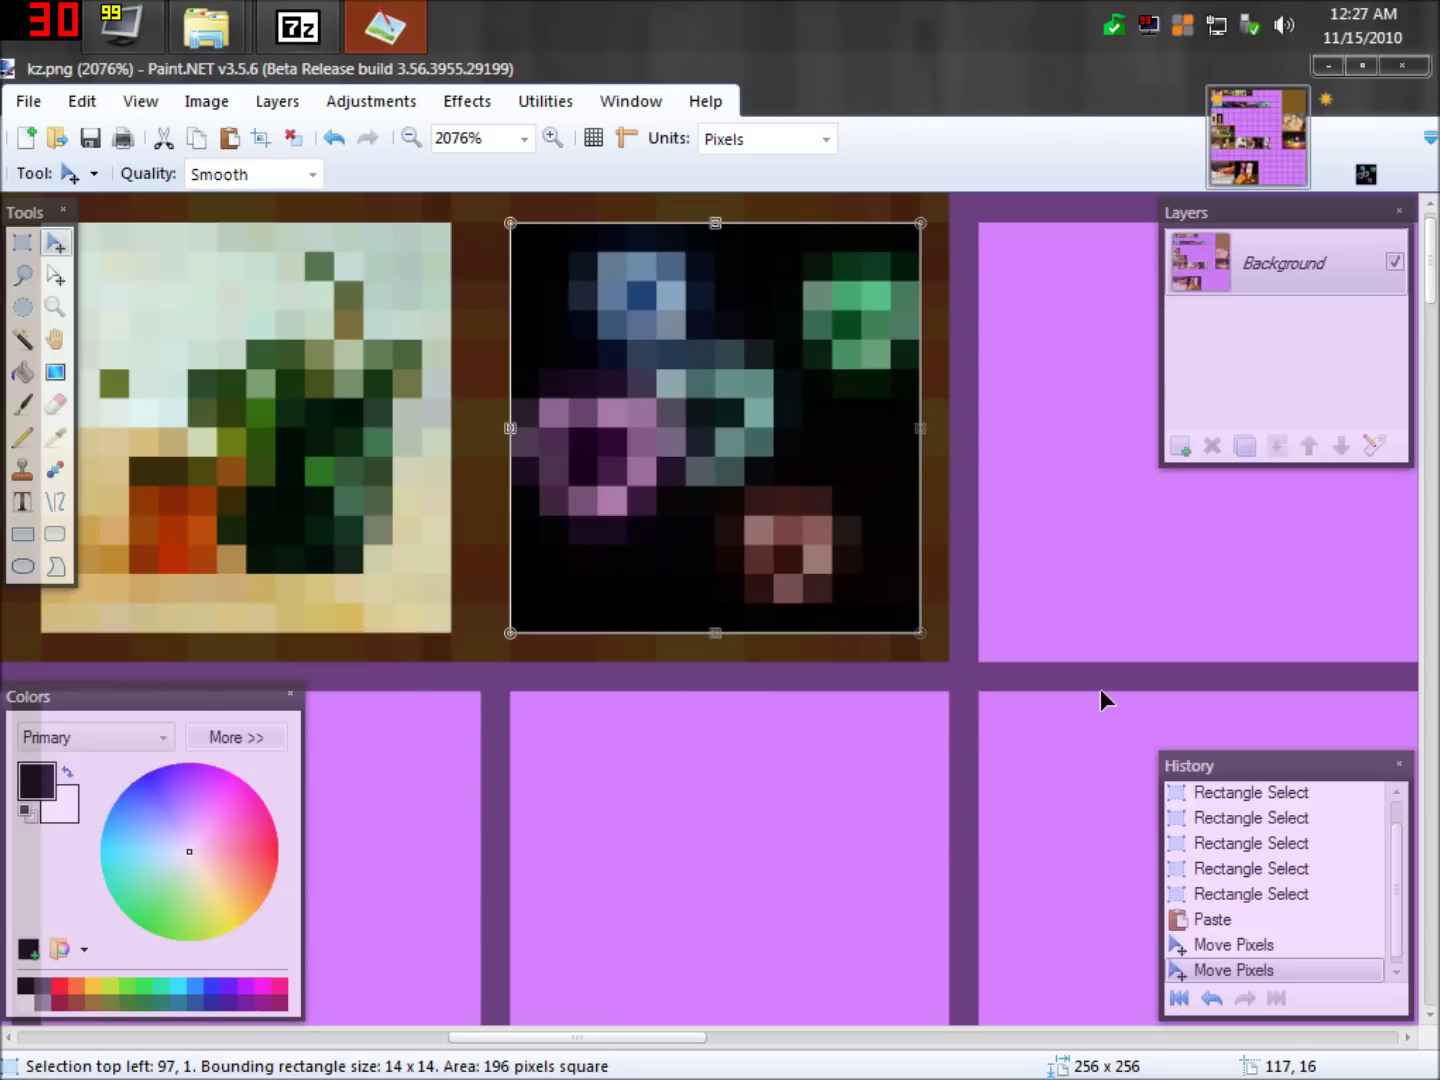
left_click(89, 139)
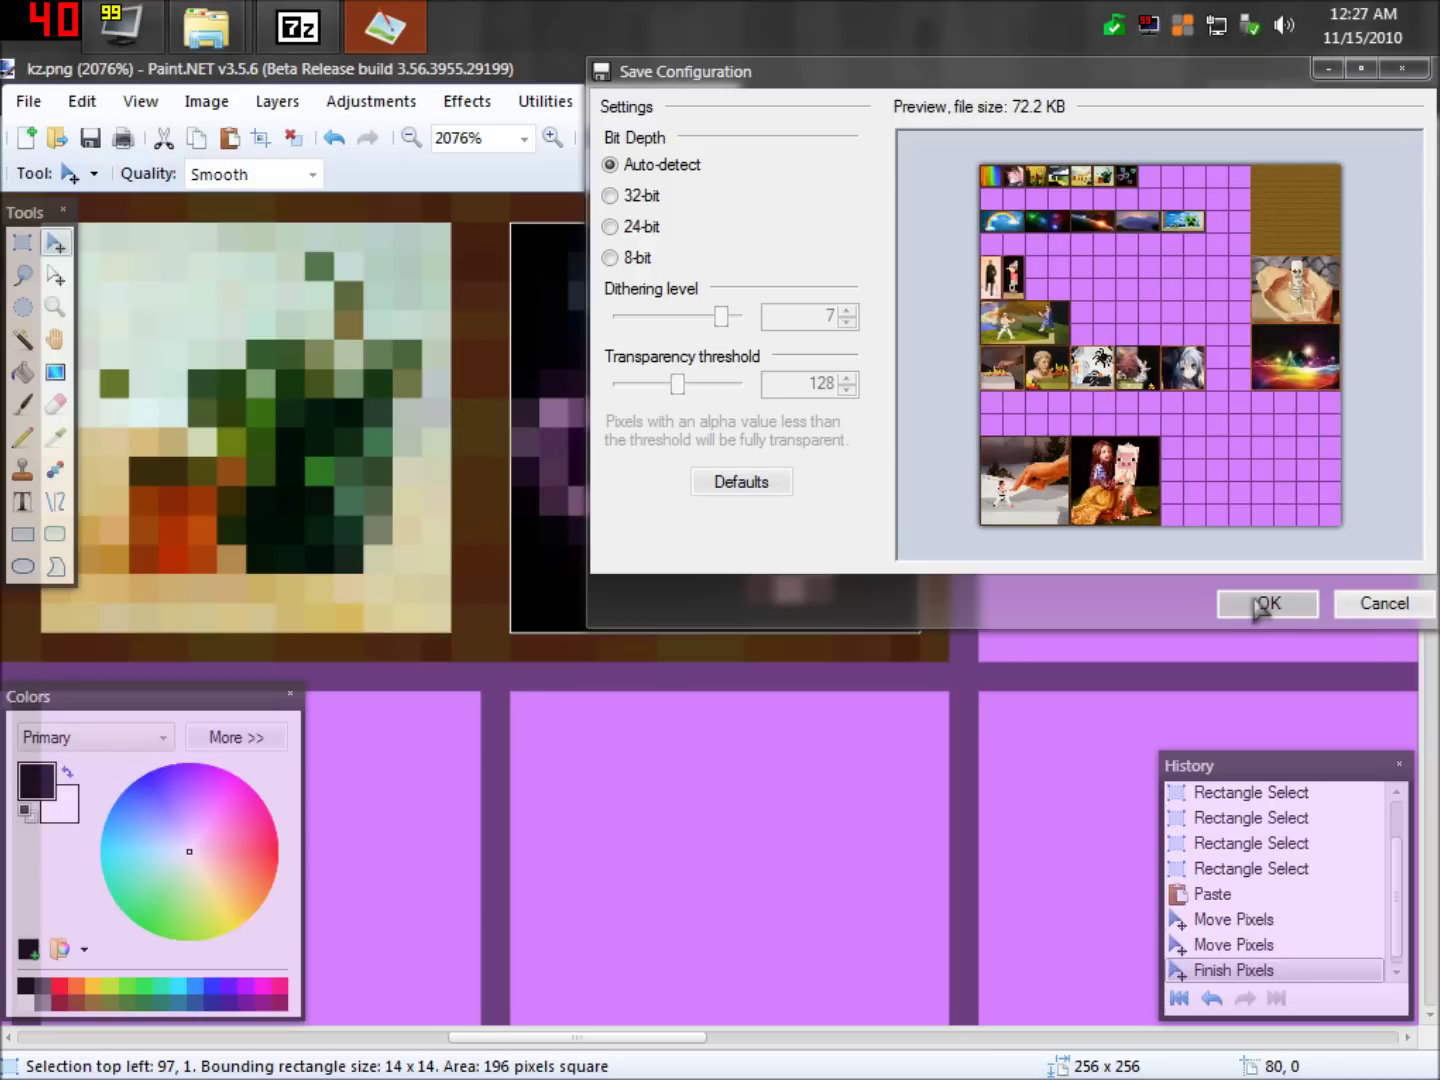
Save kz as PNG with default settings, then close Paint.NET without saving thumbnail.jpg.
left_click(1262, 603)
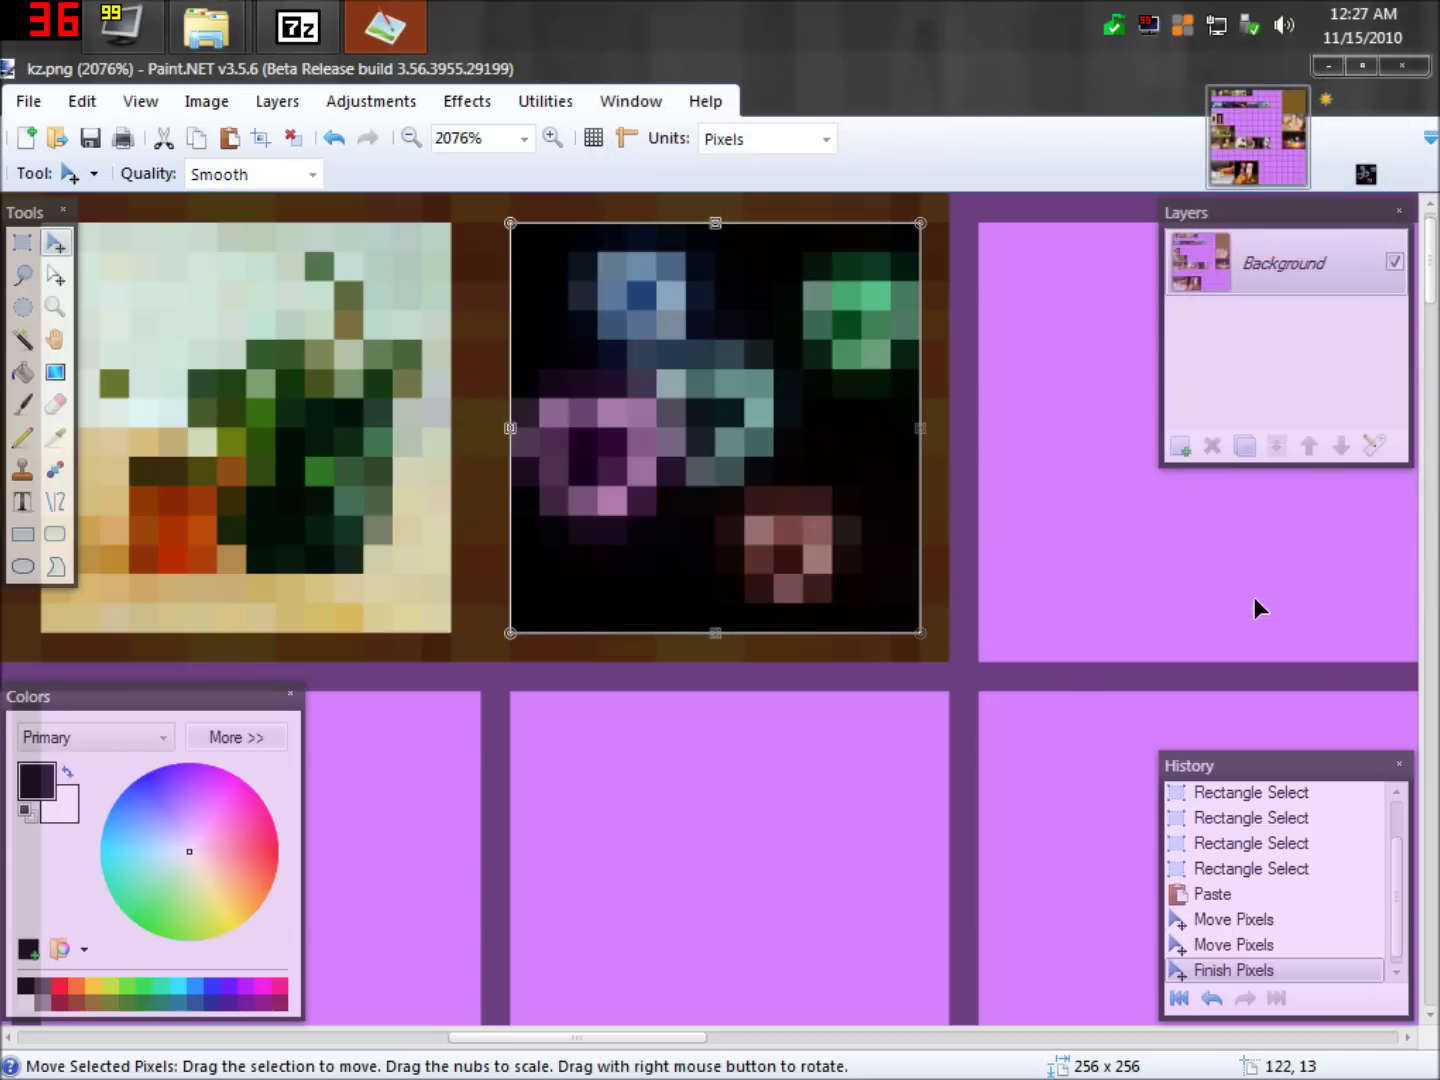
left_click(28, 101)
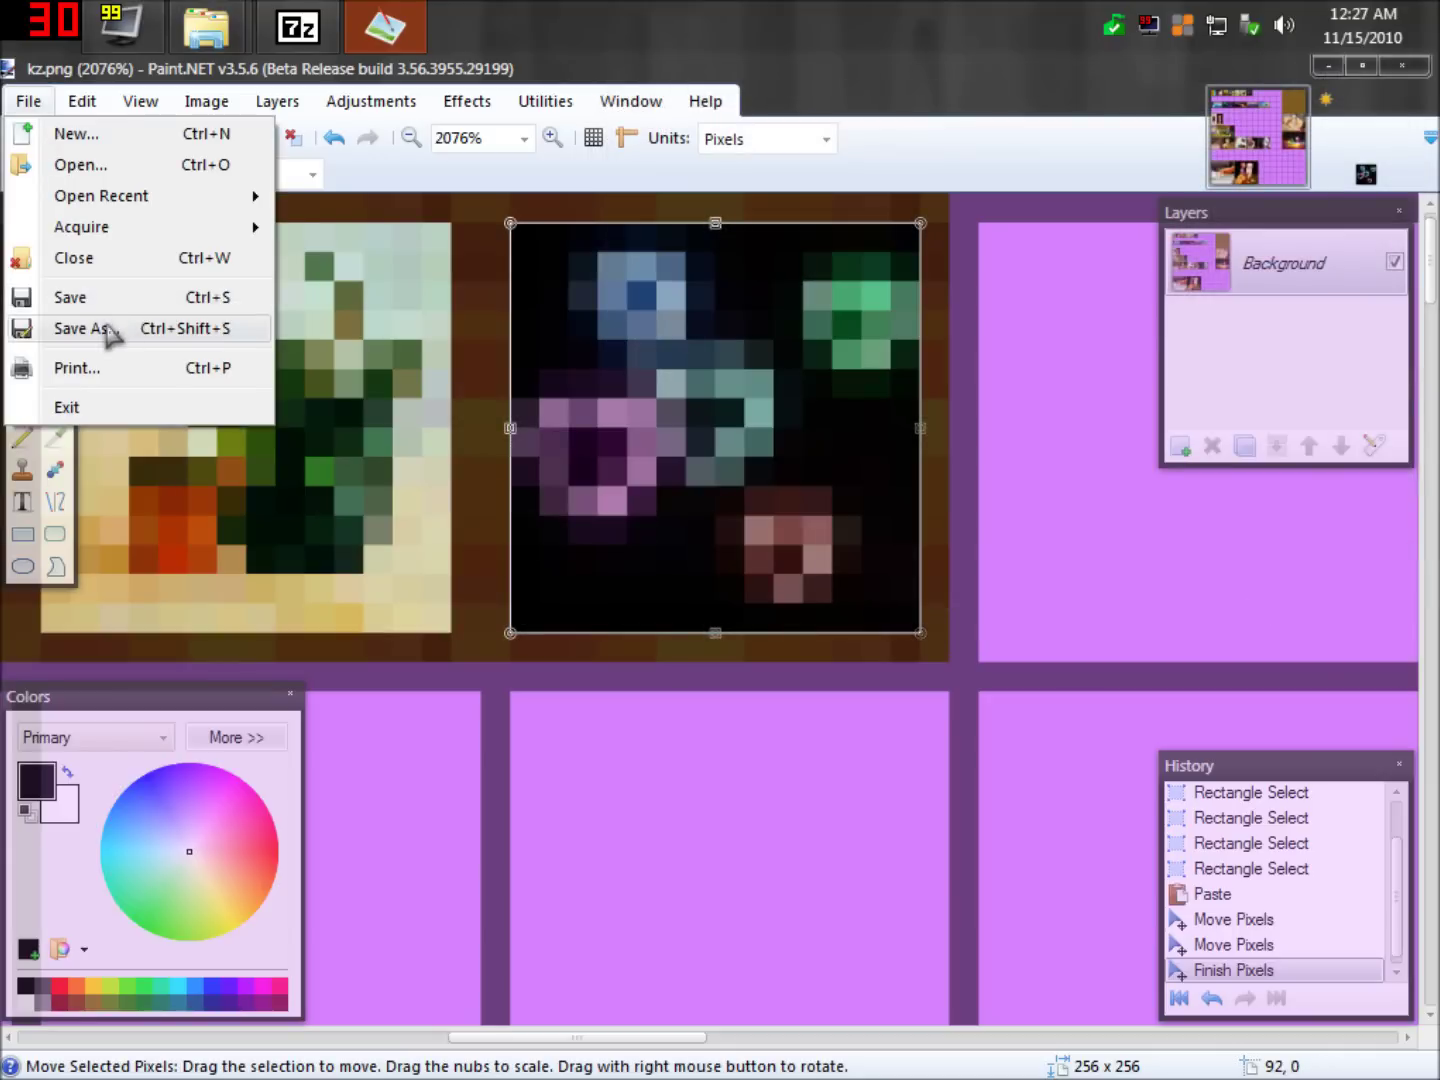
left_click(110, 330)
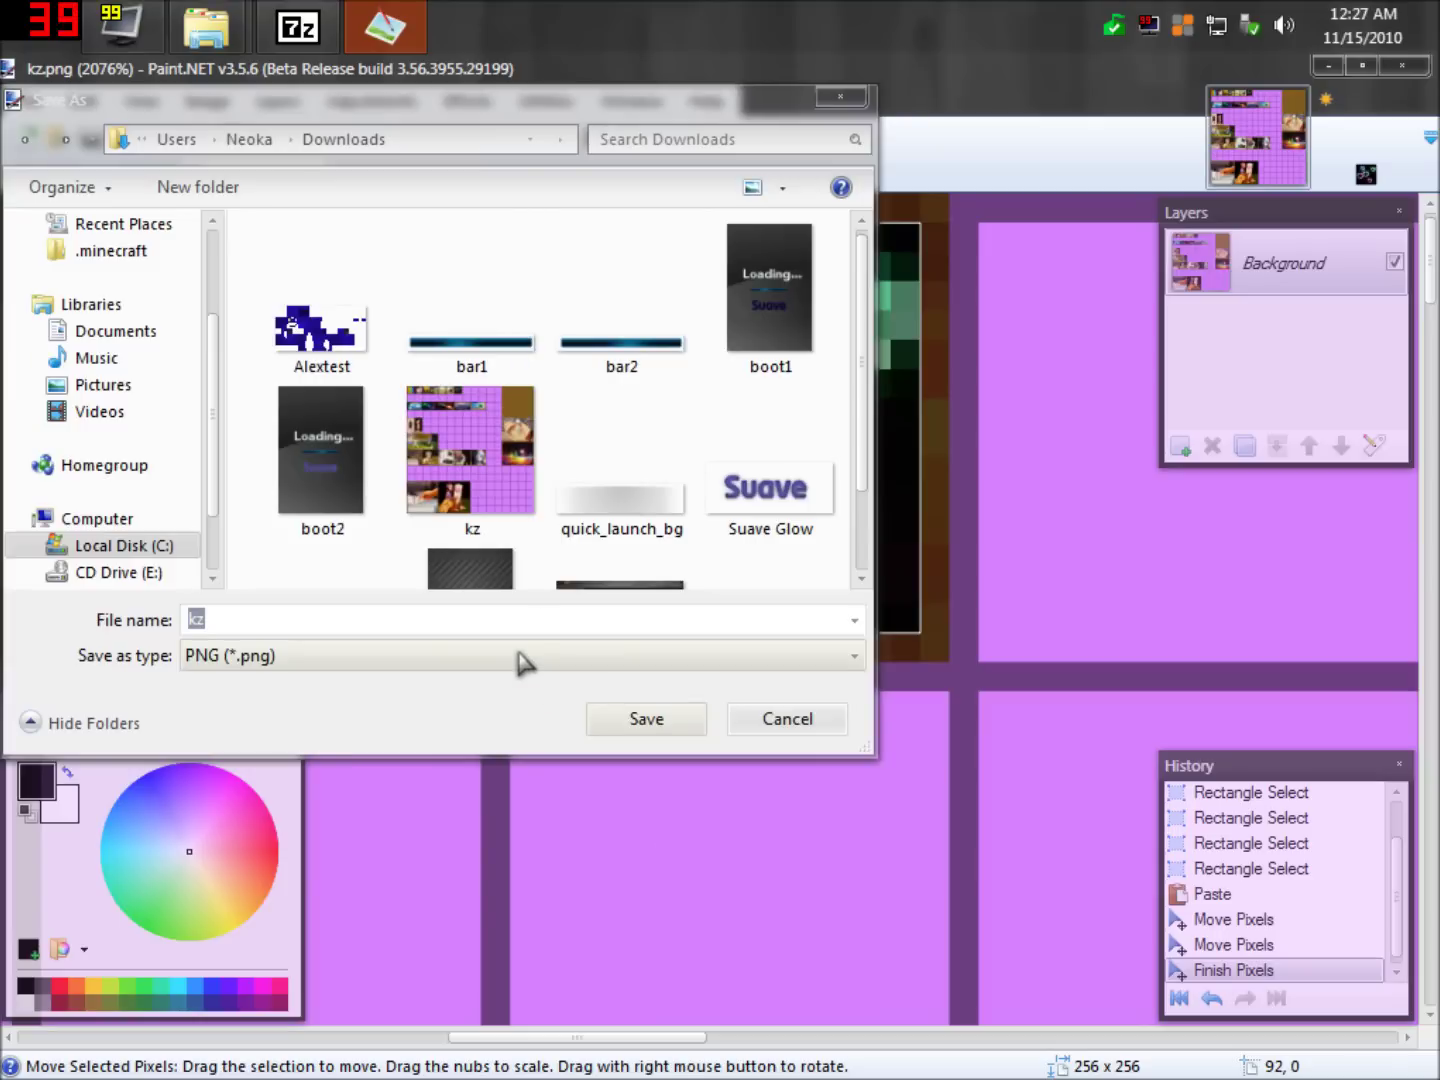
left_click(518, 652)
left_click(812, 97)
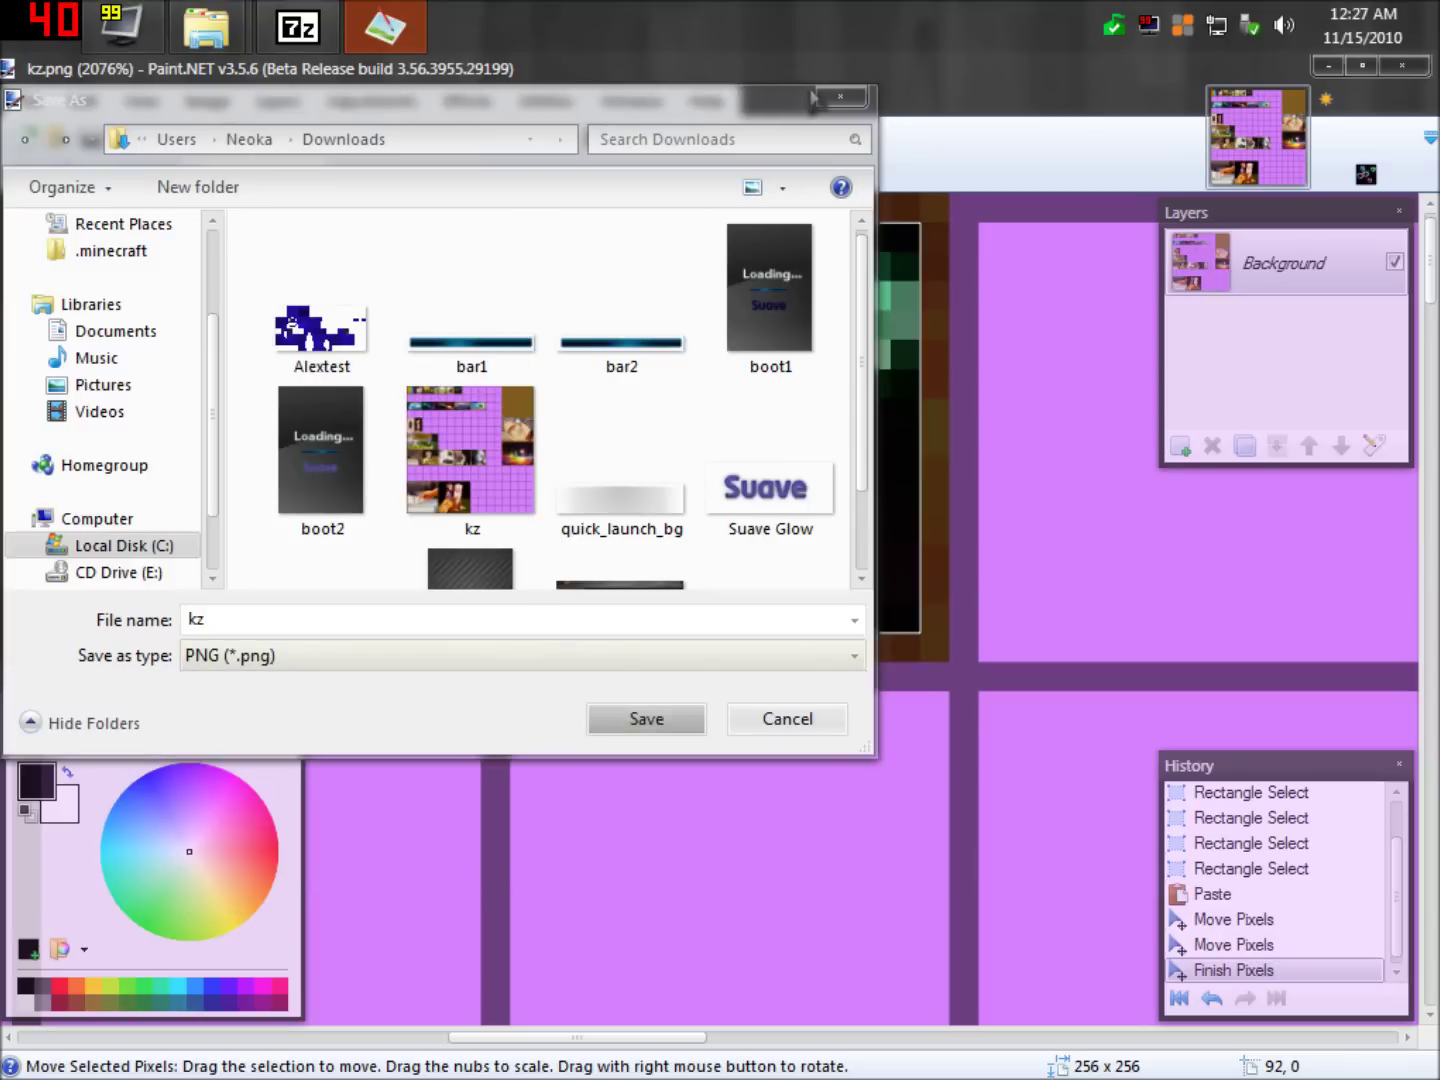
left_click(840, 97)
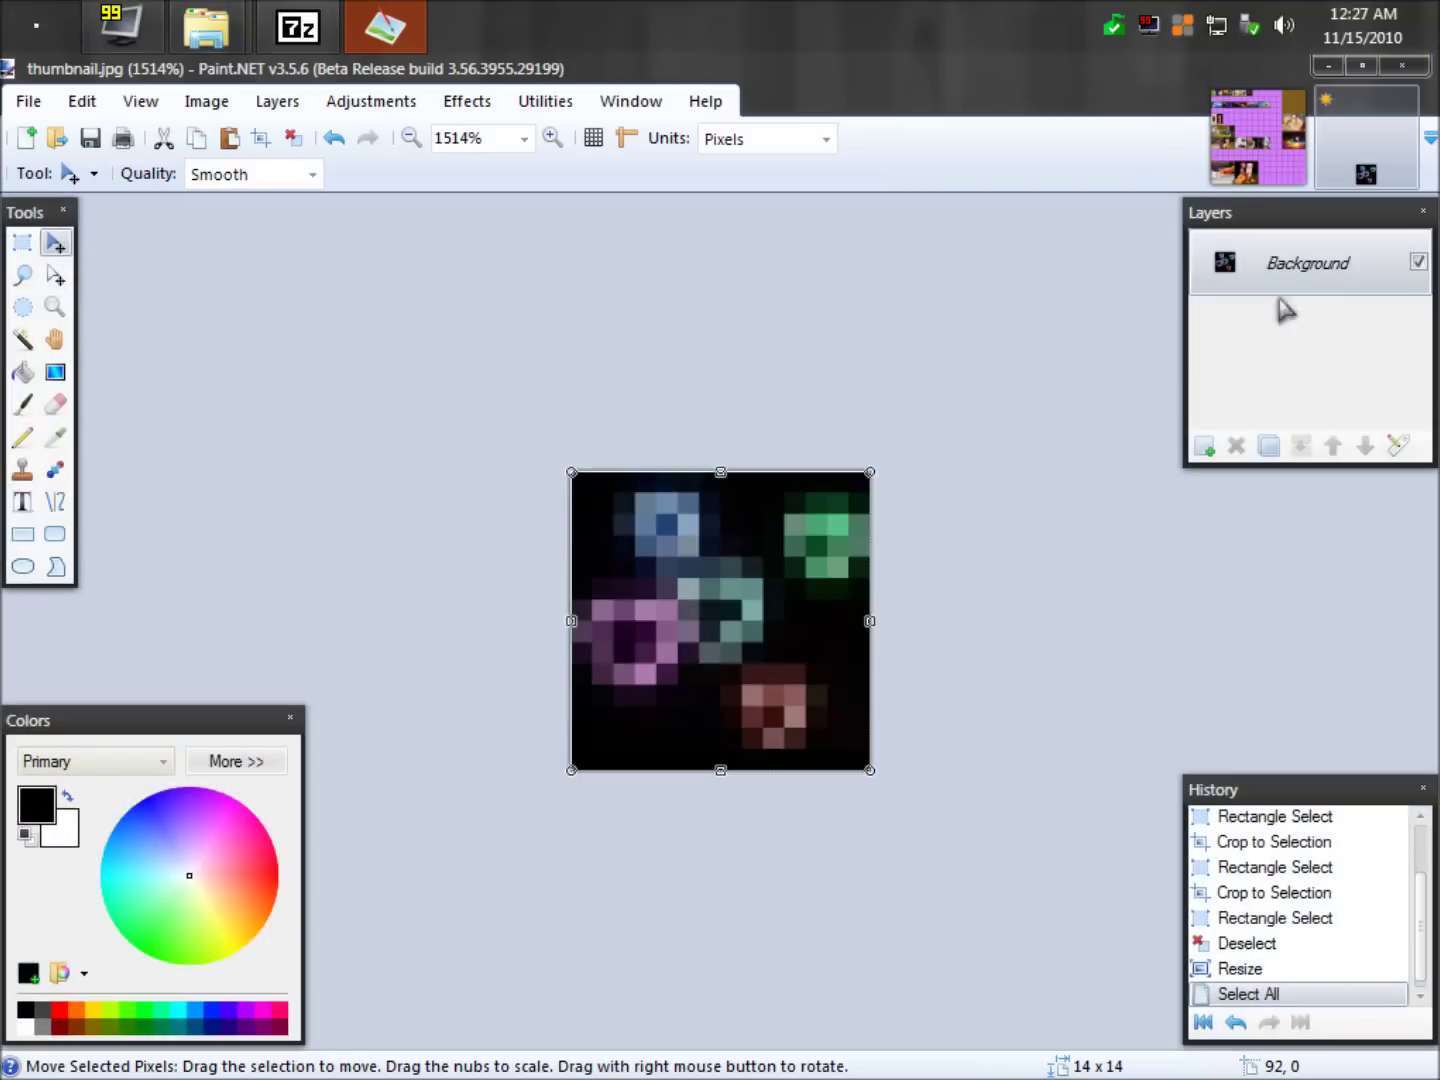
left_click(1402, 65)
left_click(781, 628)
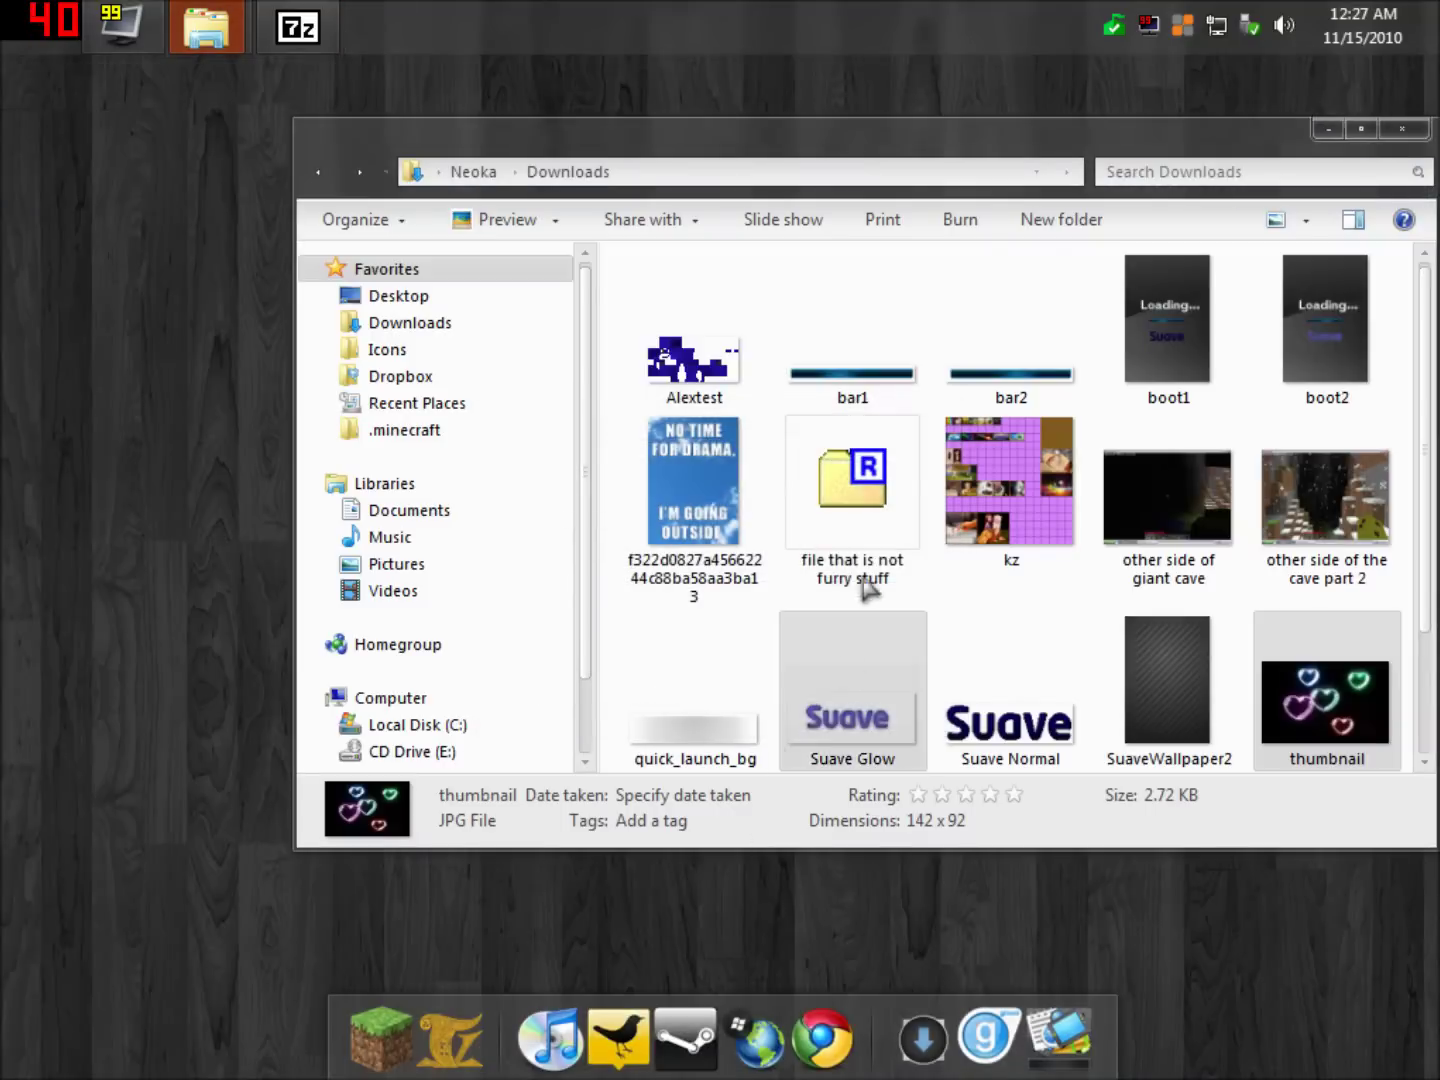
Delete thumbnail.jpg, select kz in Downloads, and place the 7-Zip window beside it.
key("Delete")
key("Return")
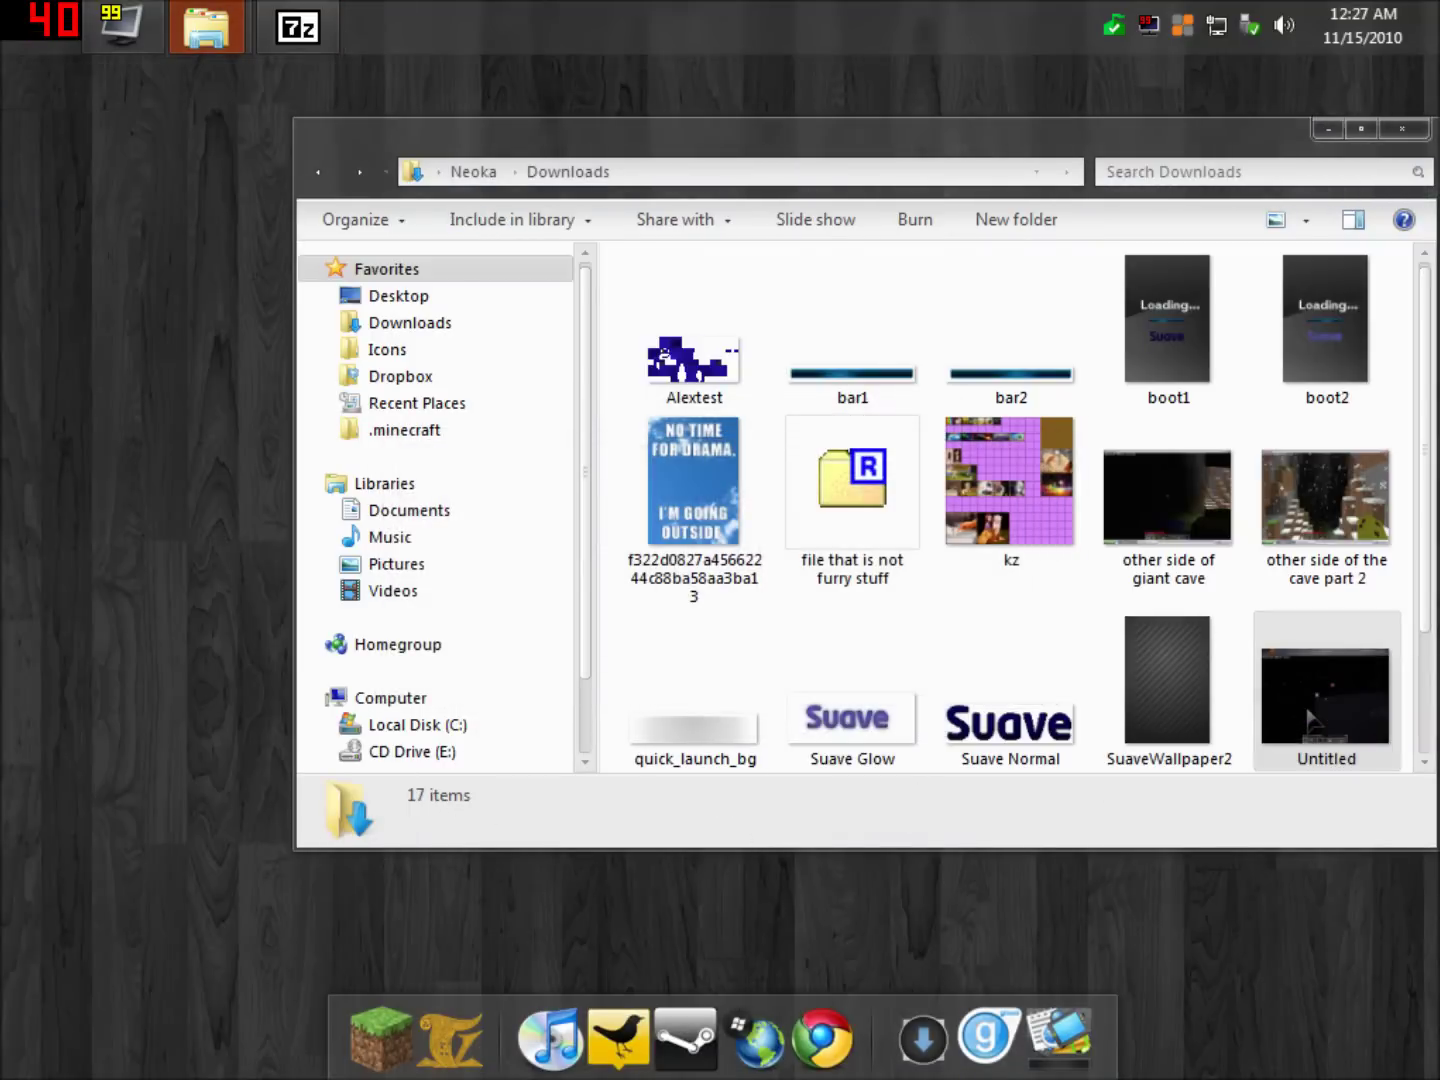
double_click(1137, 153)
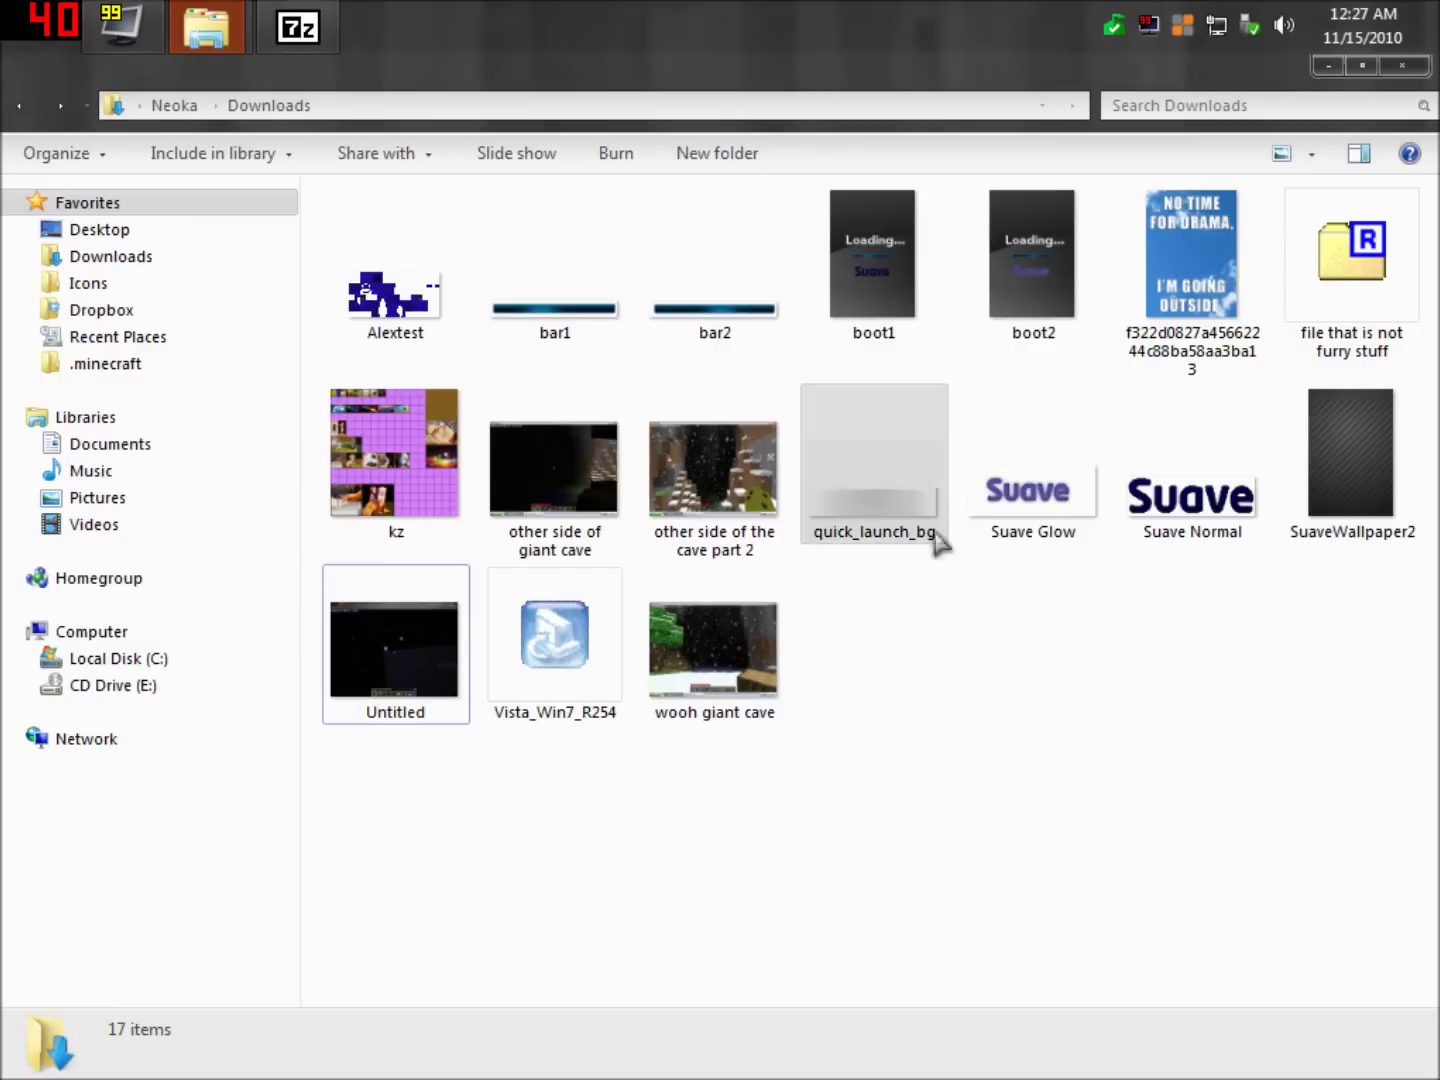
left_click(340, 458)
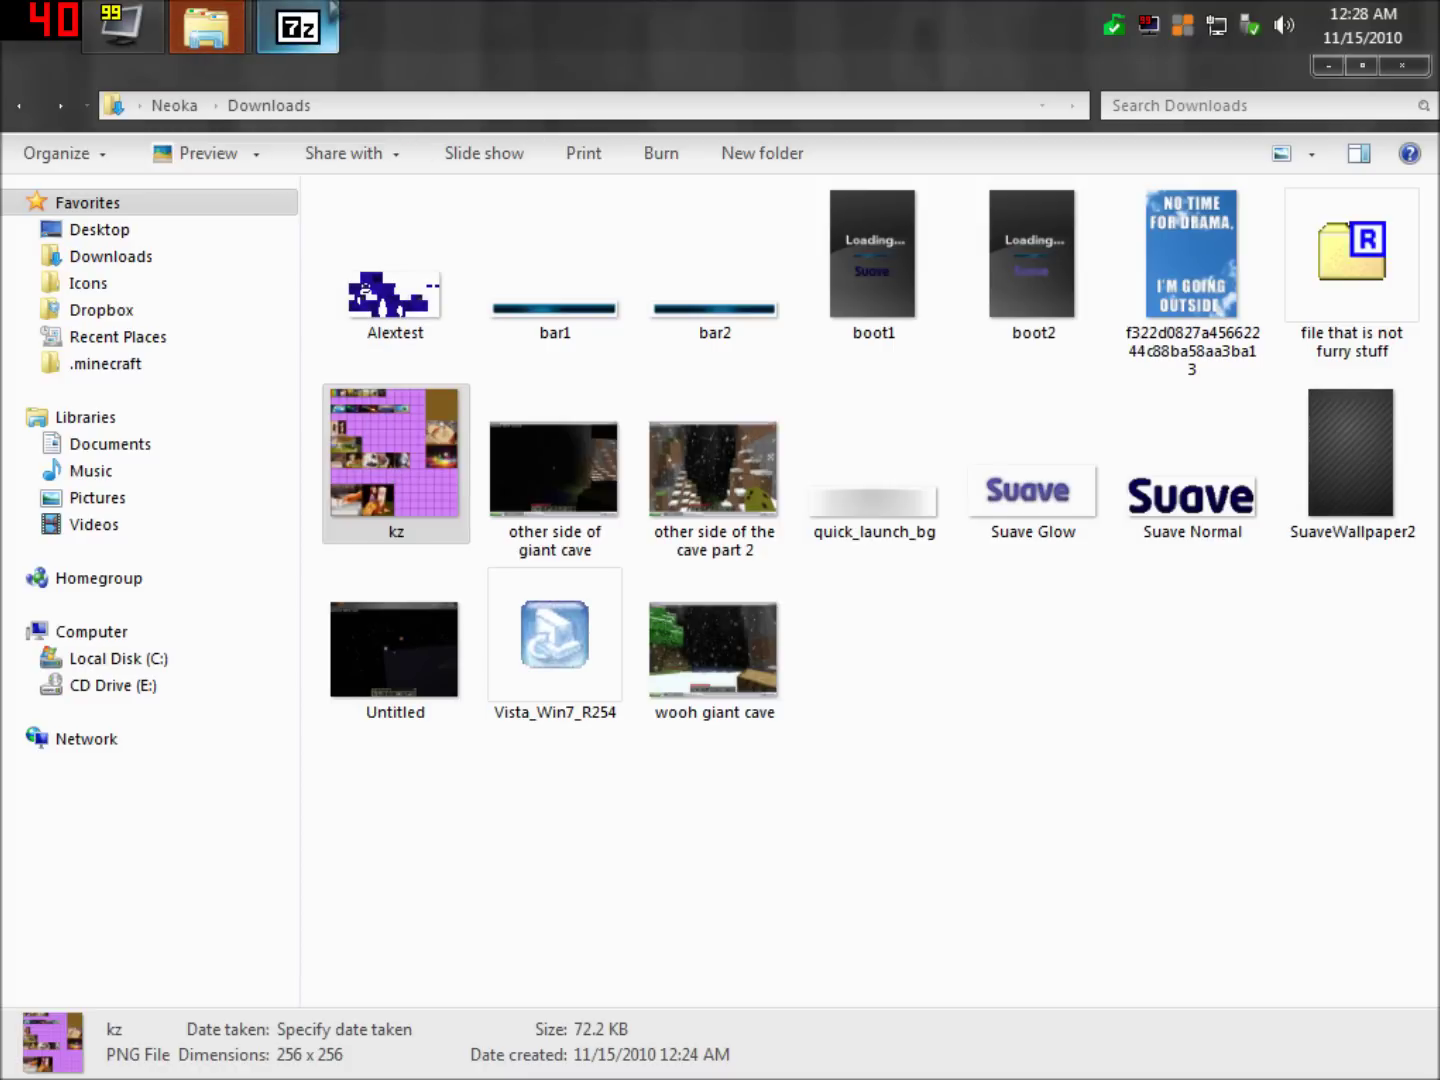
left_click(298, 27)
left_click_drag(540, 78, 697, 557)
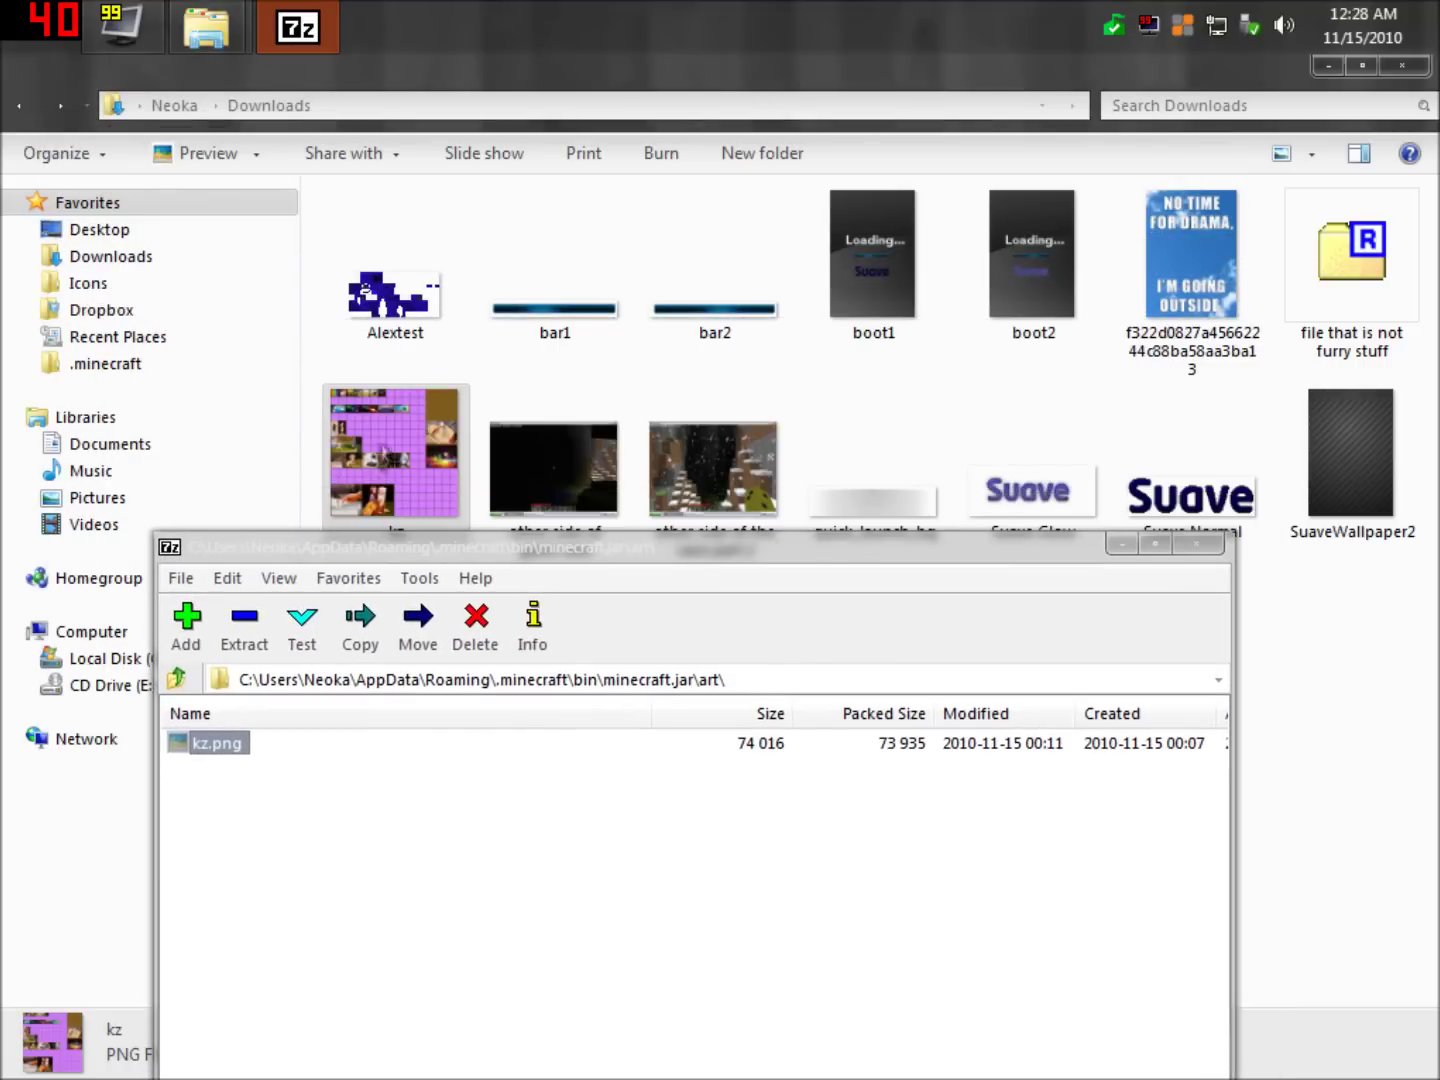
Copy kz into minecraft.jar's art folder, confirm the replacement, and view the updated kz.png.
left_click_drag(395, 455, 410, 777)
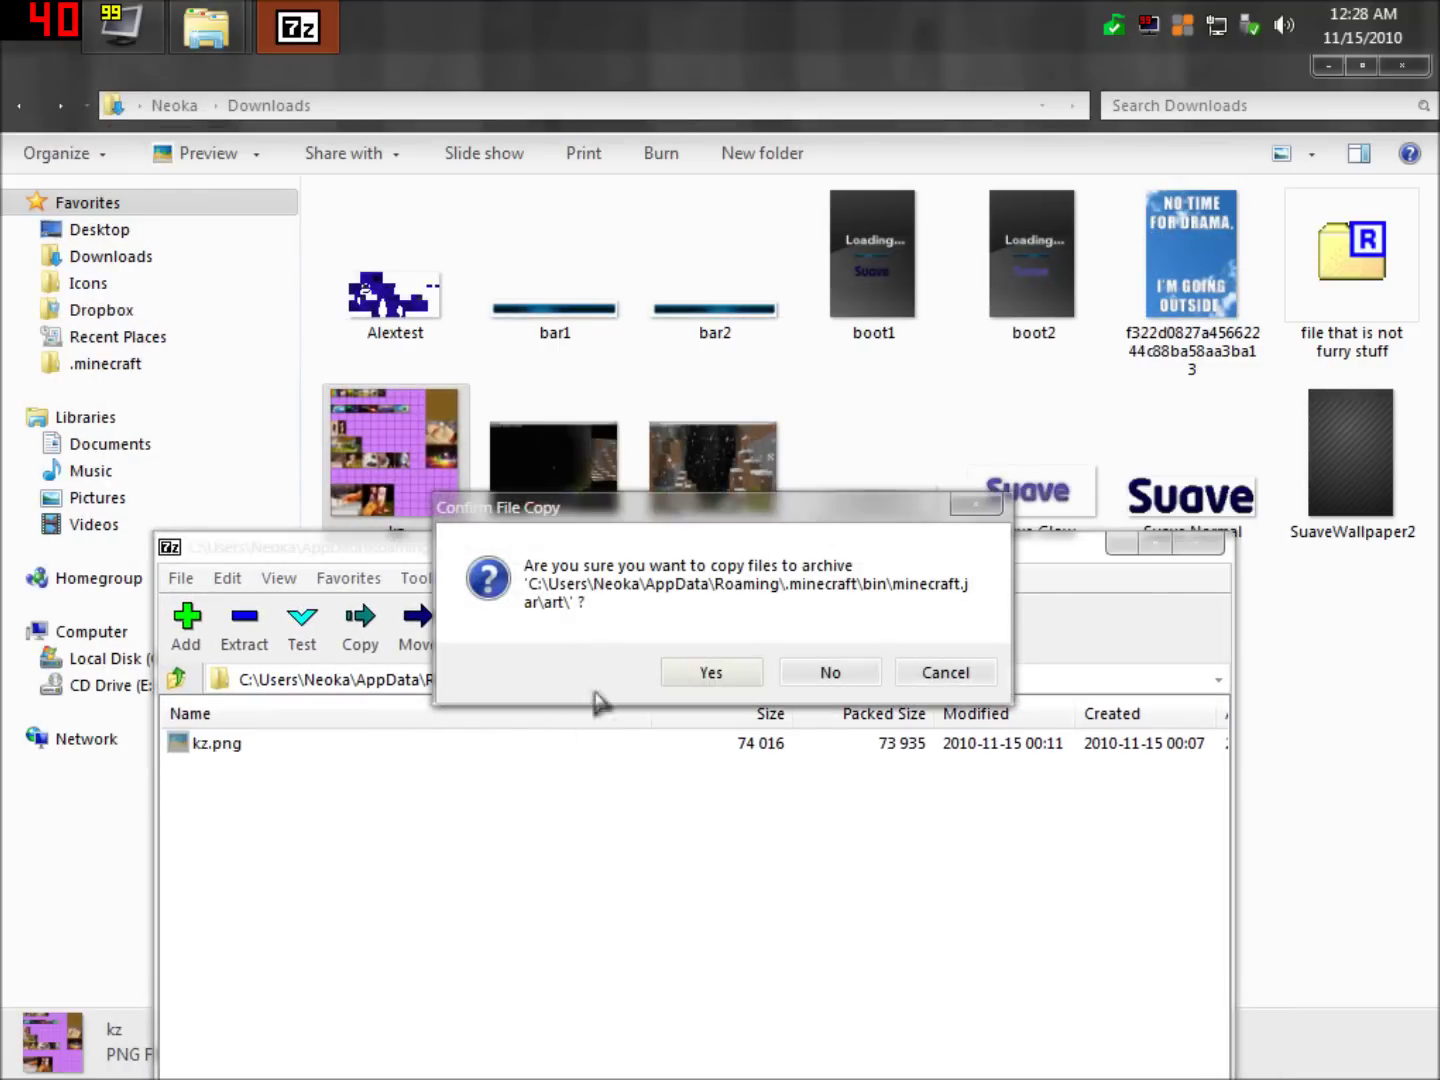
left_click(708, 672)
left_click_drag(741, 556, 860, 322)
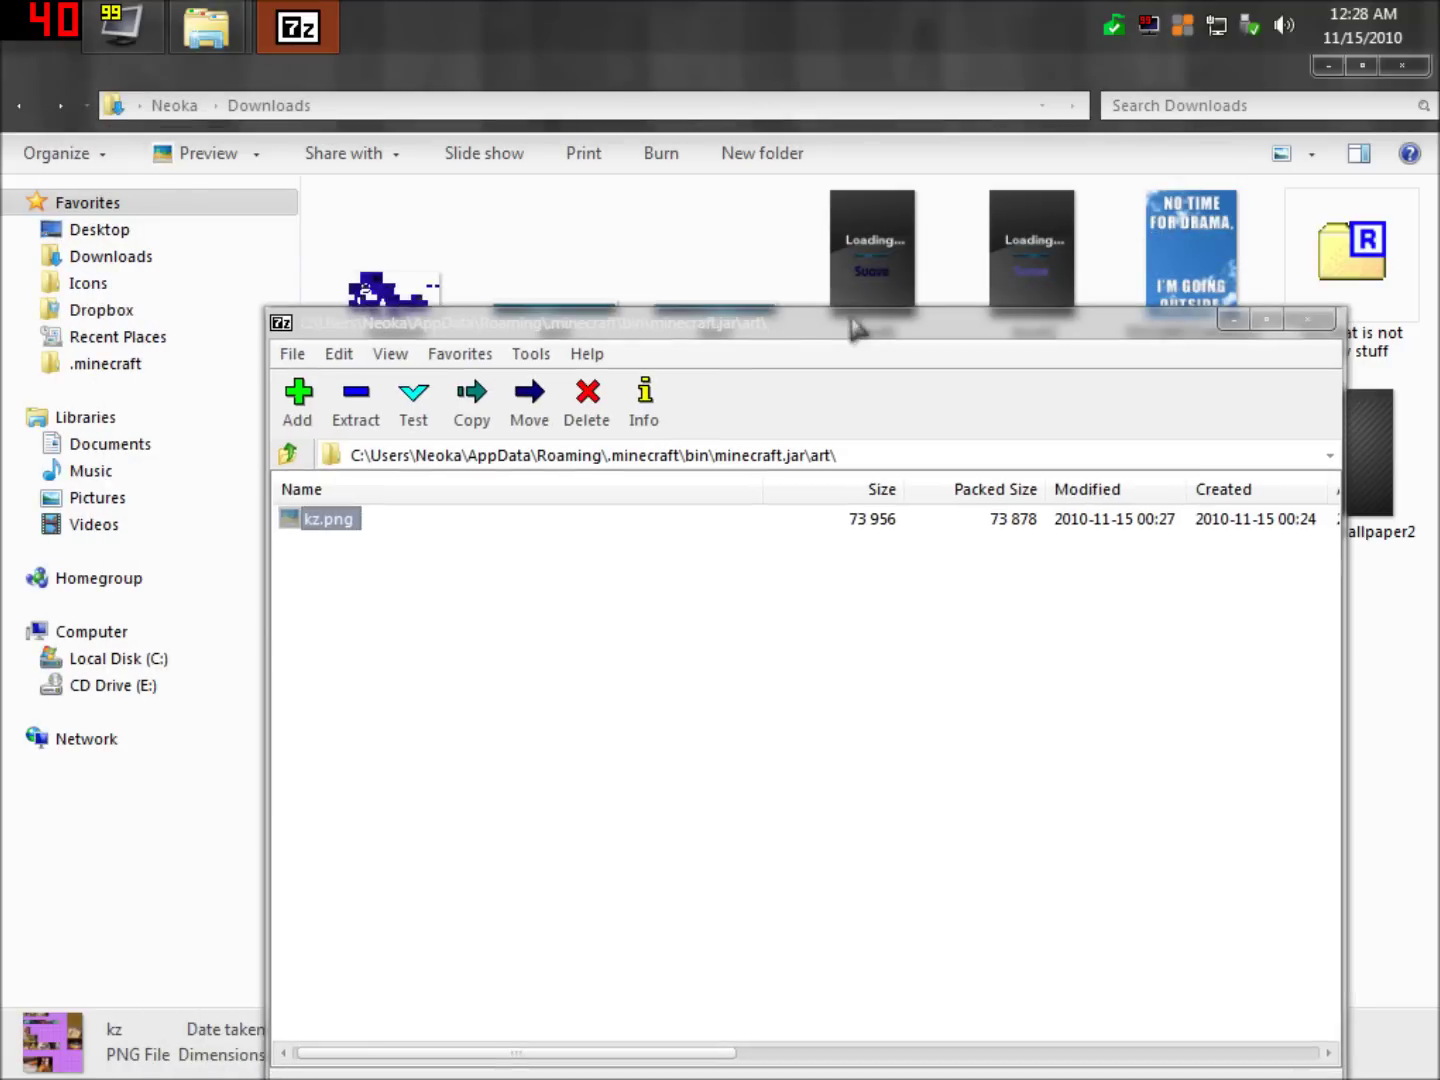
double_click(330, 518)
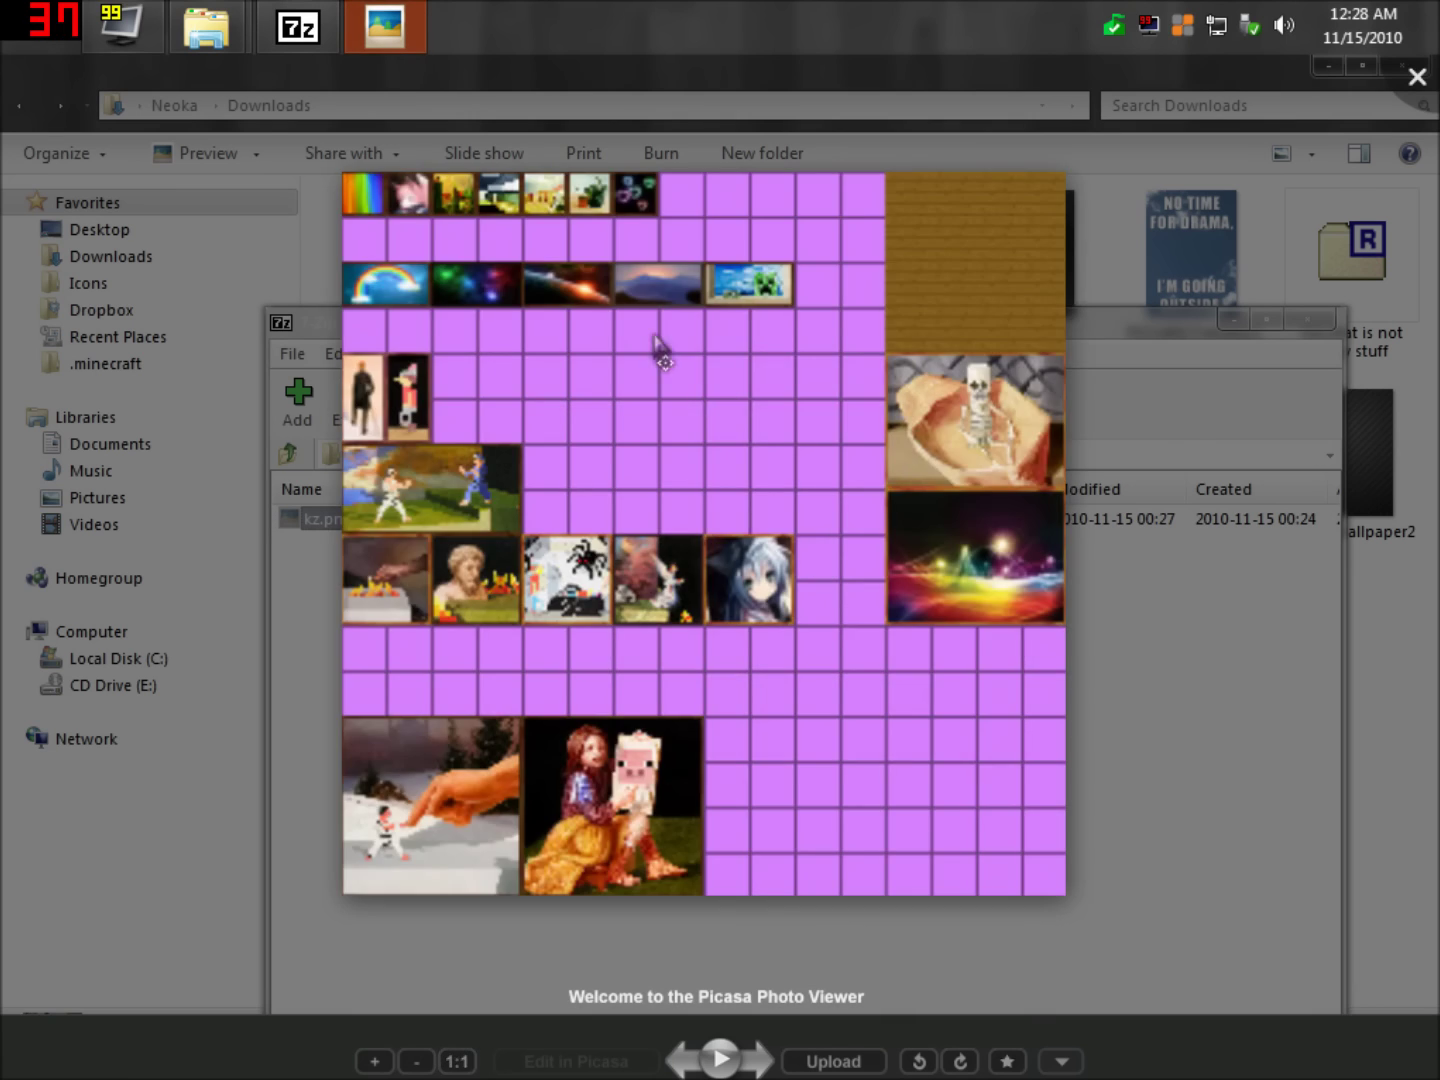
Zoom in and back out on the kz.png texture, then close Picasa Photo Viewer.
scroll(660, 347, "up", 8)
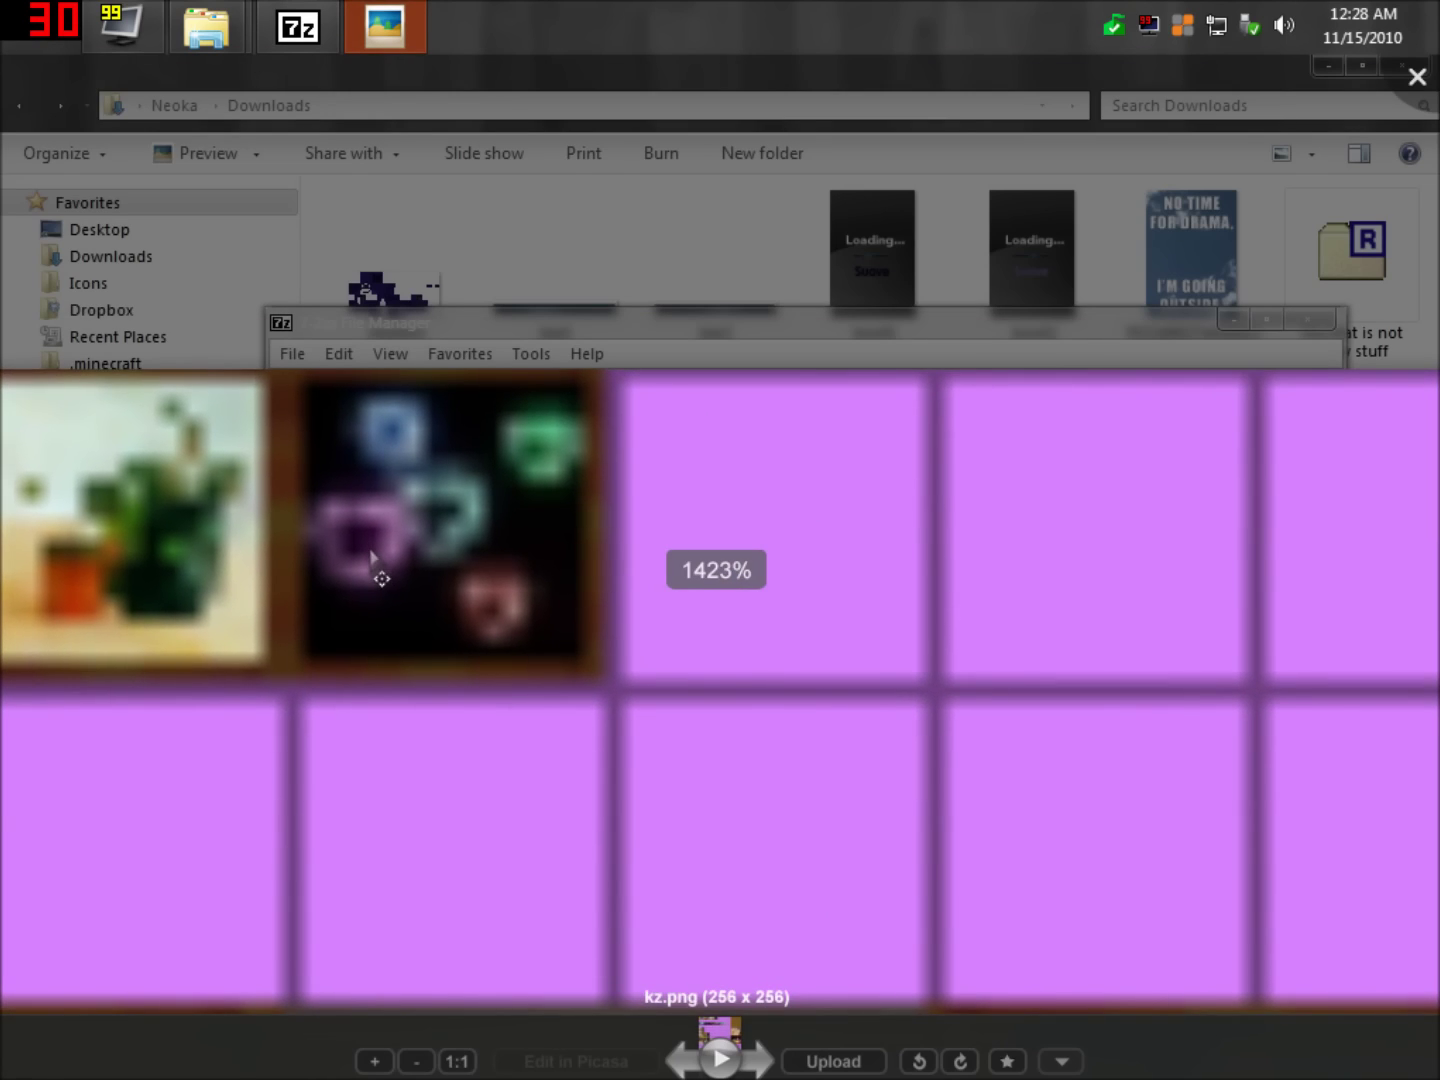
scroll(476, 582, "down", 3)
key("Escape")
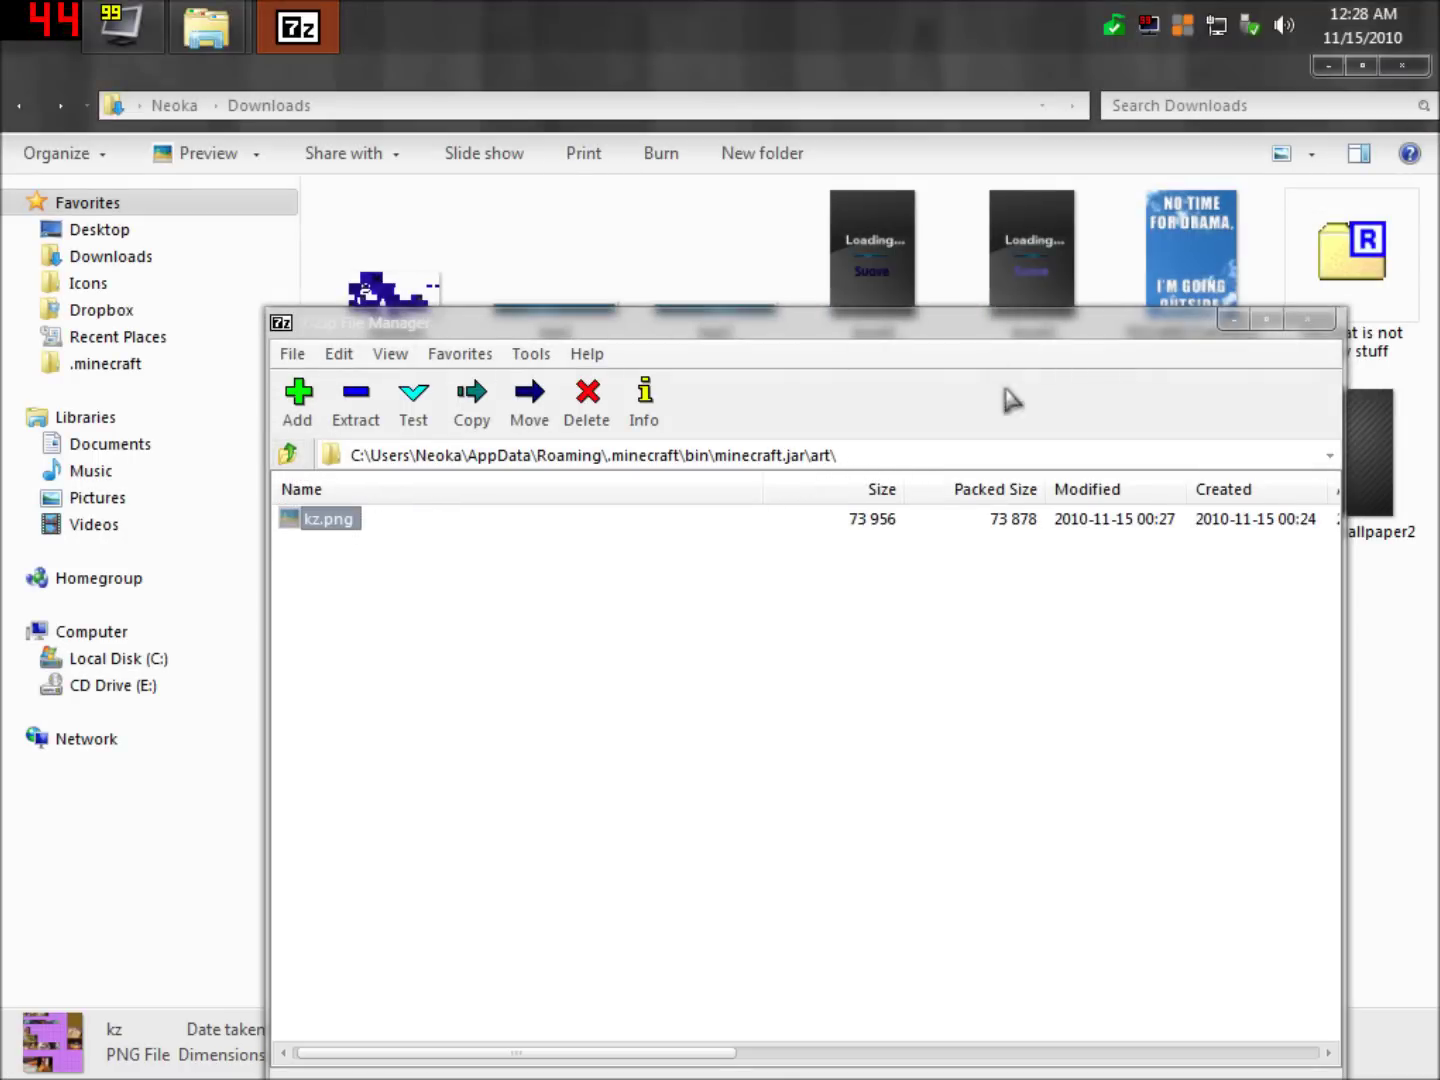
Close 7-Zip, move kz into the .minecraft bin folder replacing the old copy, then view moon.png.
left_click(1307, 319)
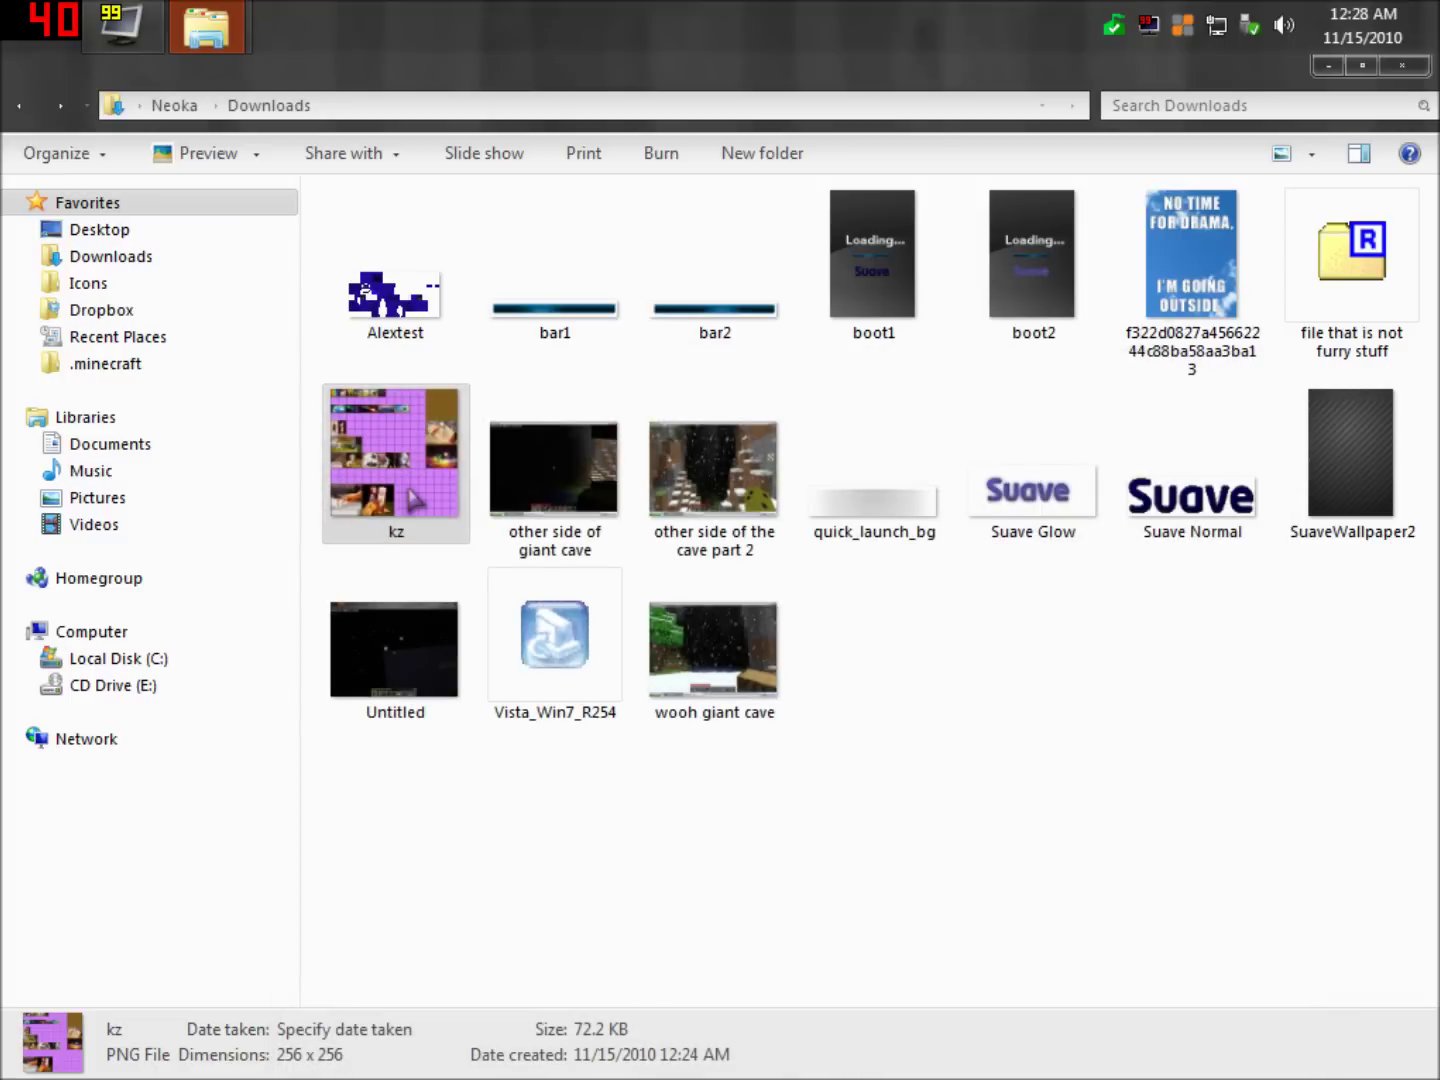
left_click_drag(408, 503, 555, 690)
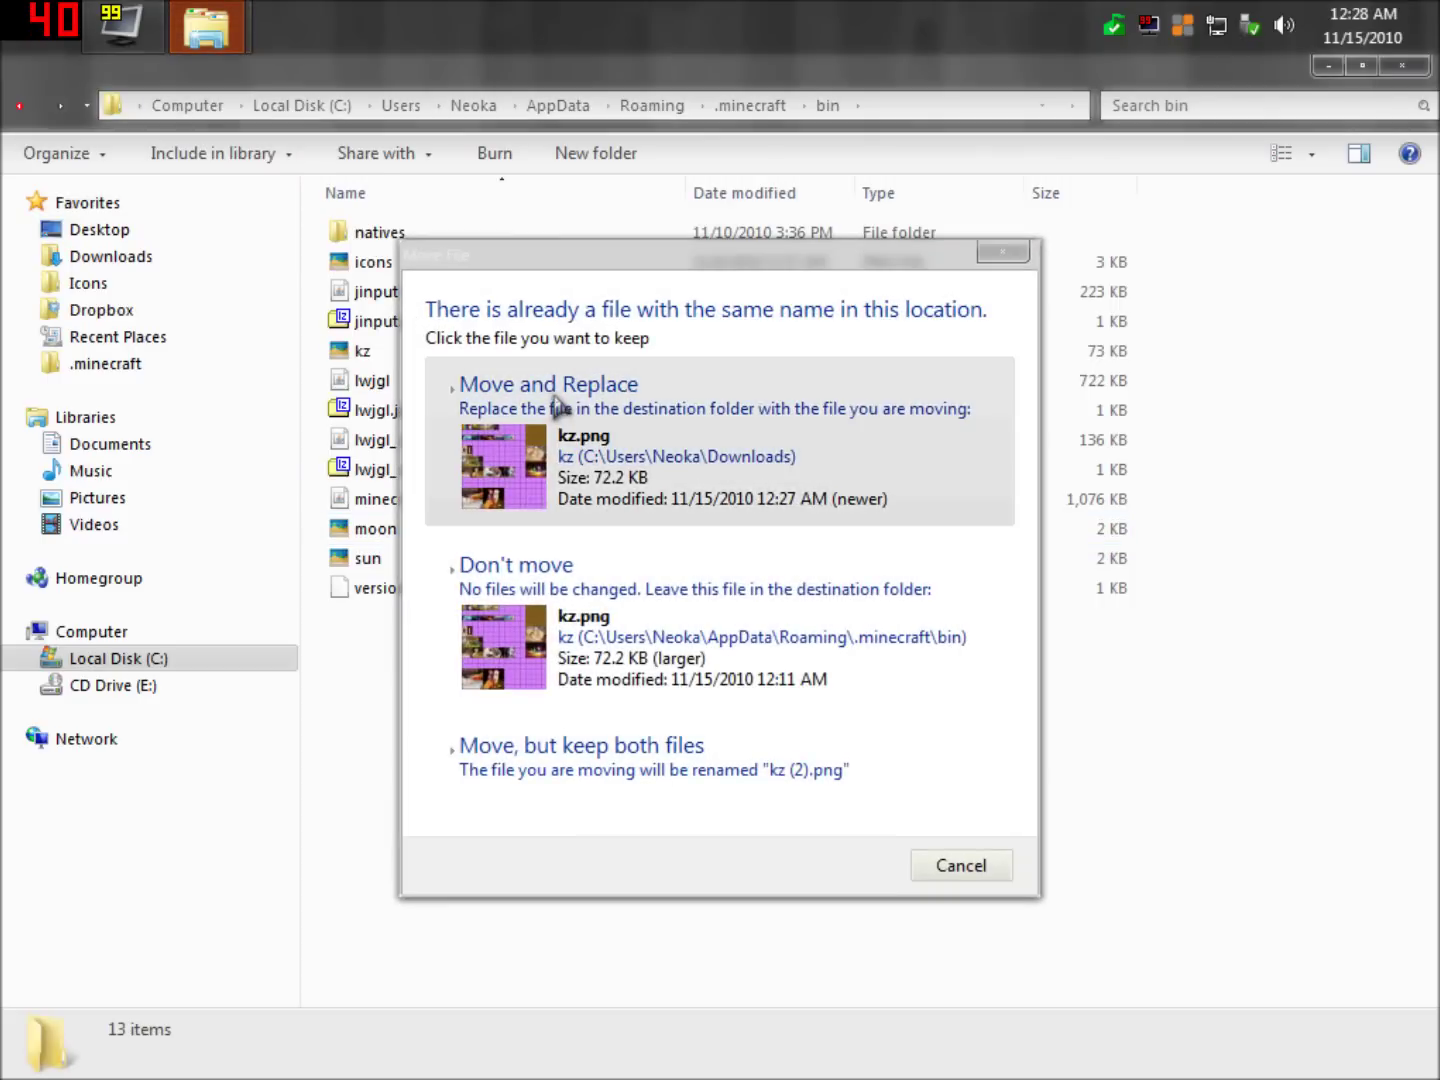
left_click(566, 408)
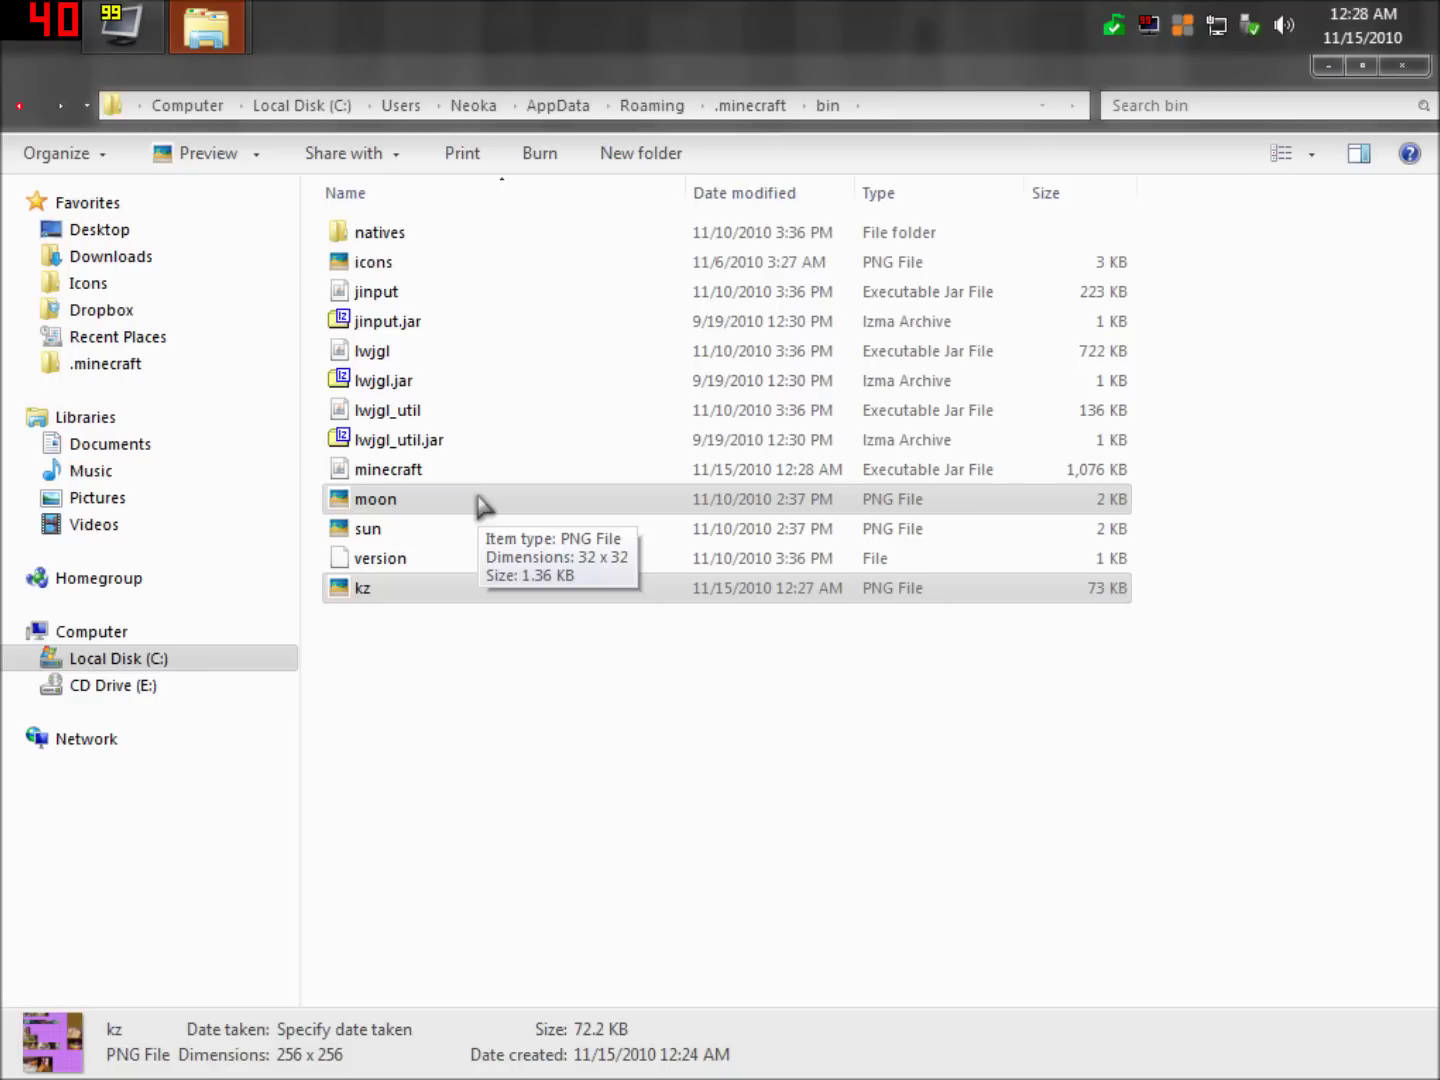
double_click(420, 505)
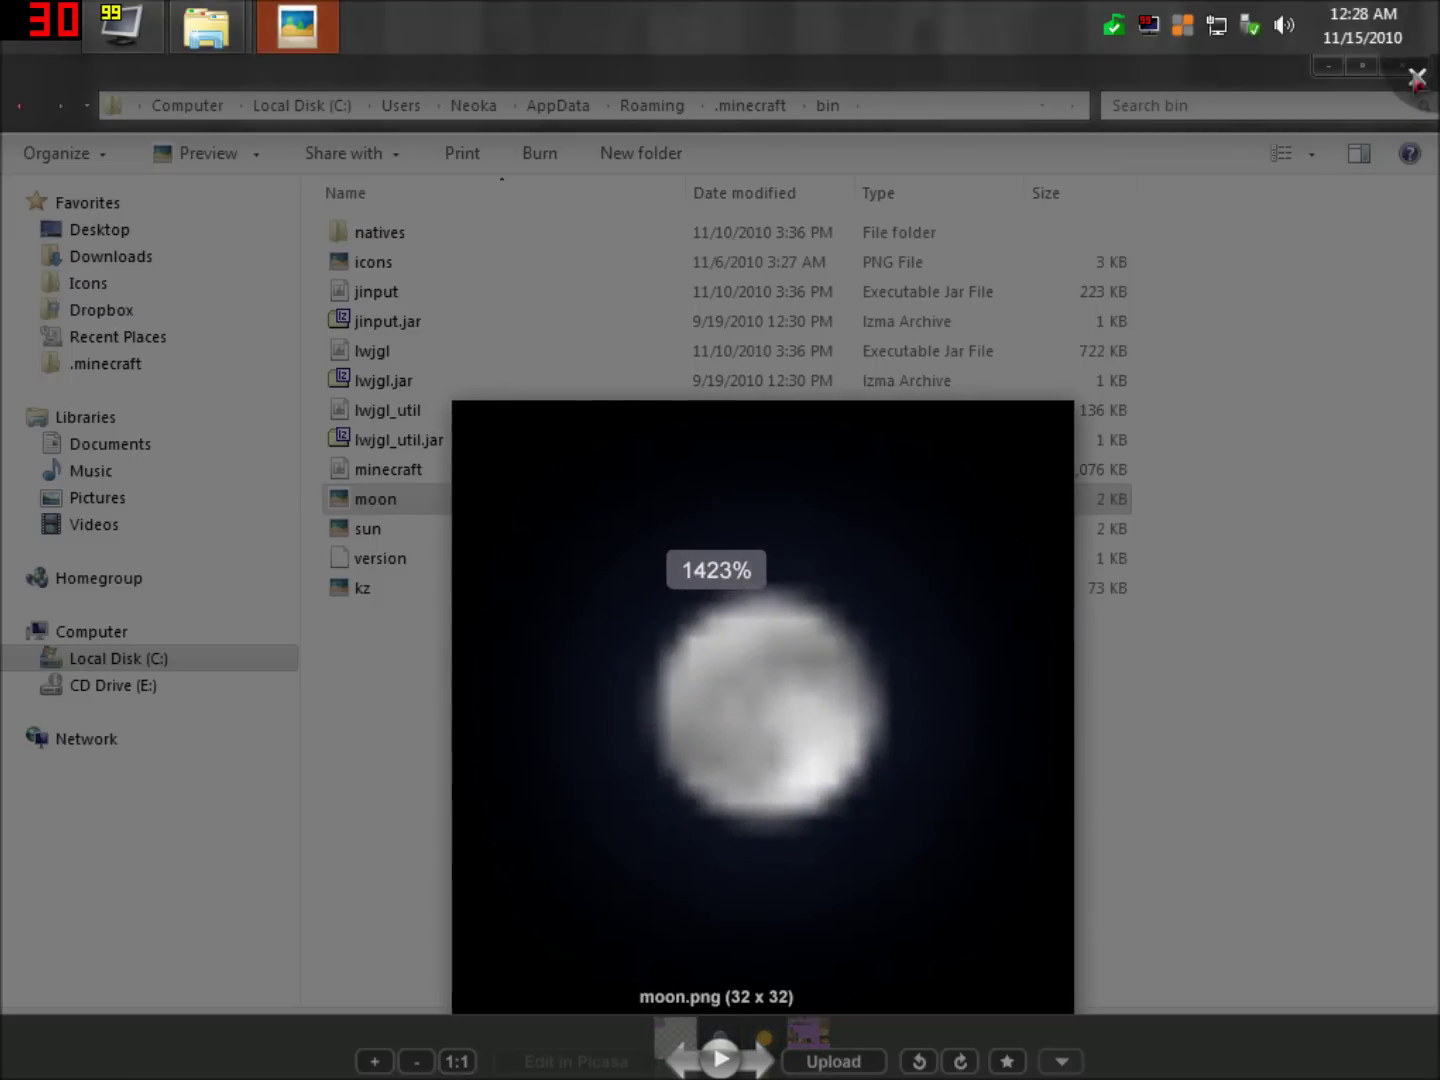
Close the moon preview, view and close the sun texture, then re-check the moon.
left_click(1417, 78)
double_click(370, 530)
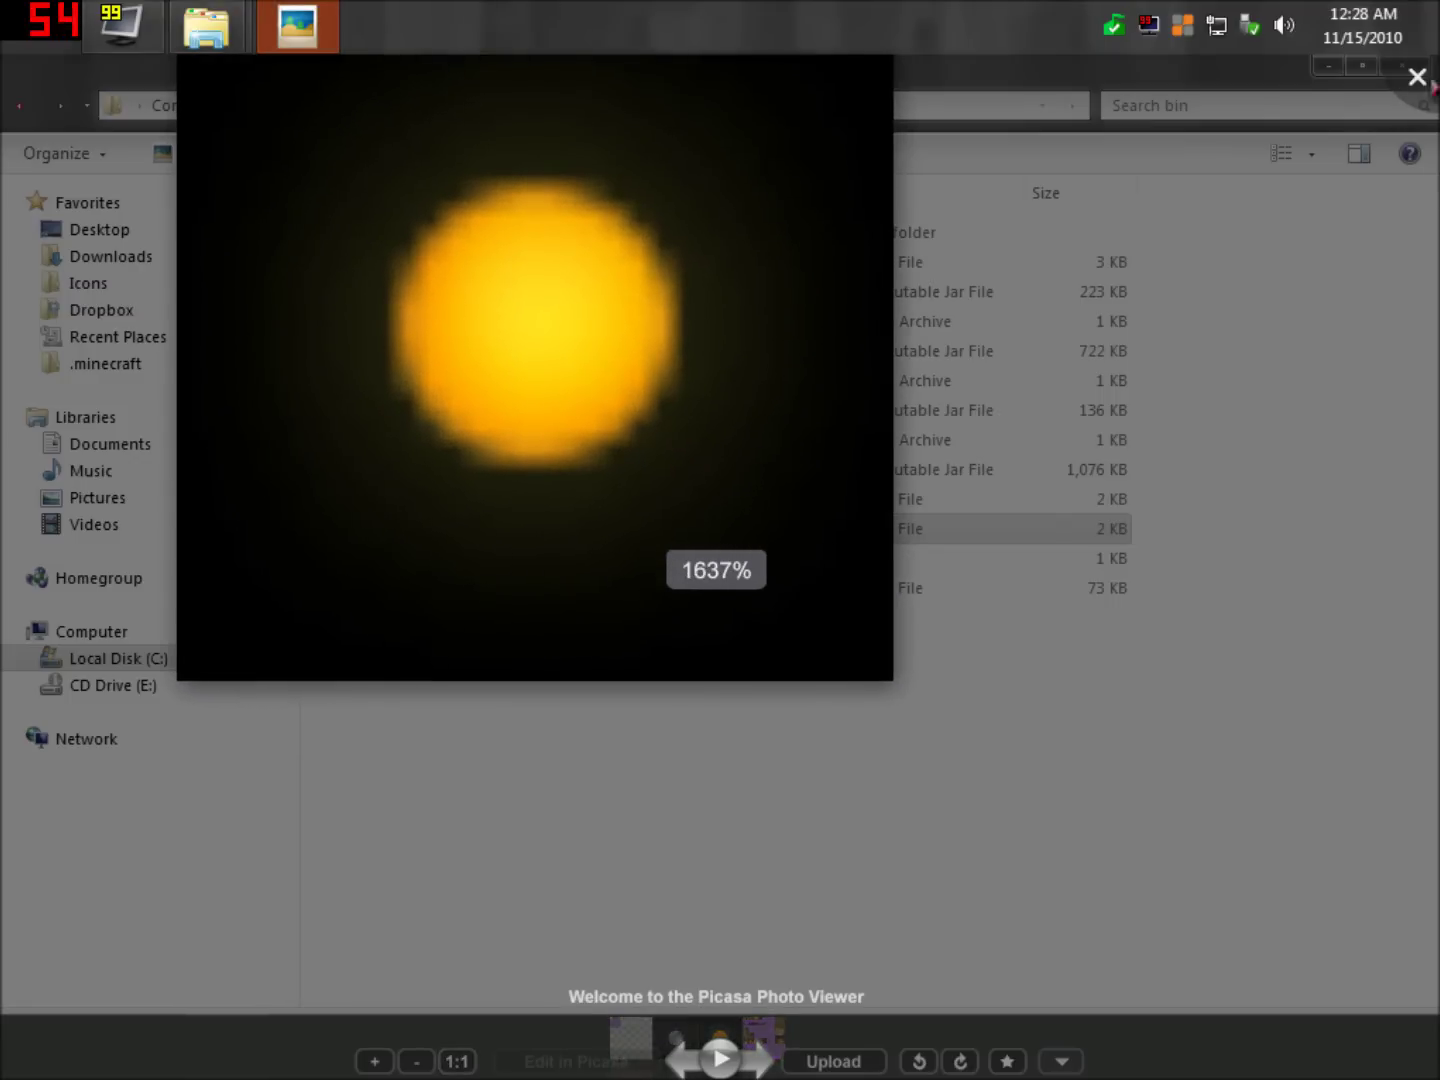
left_click(1428, 84)
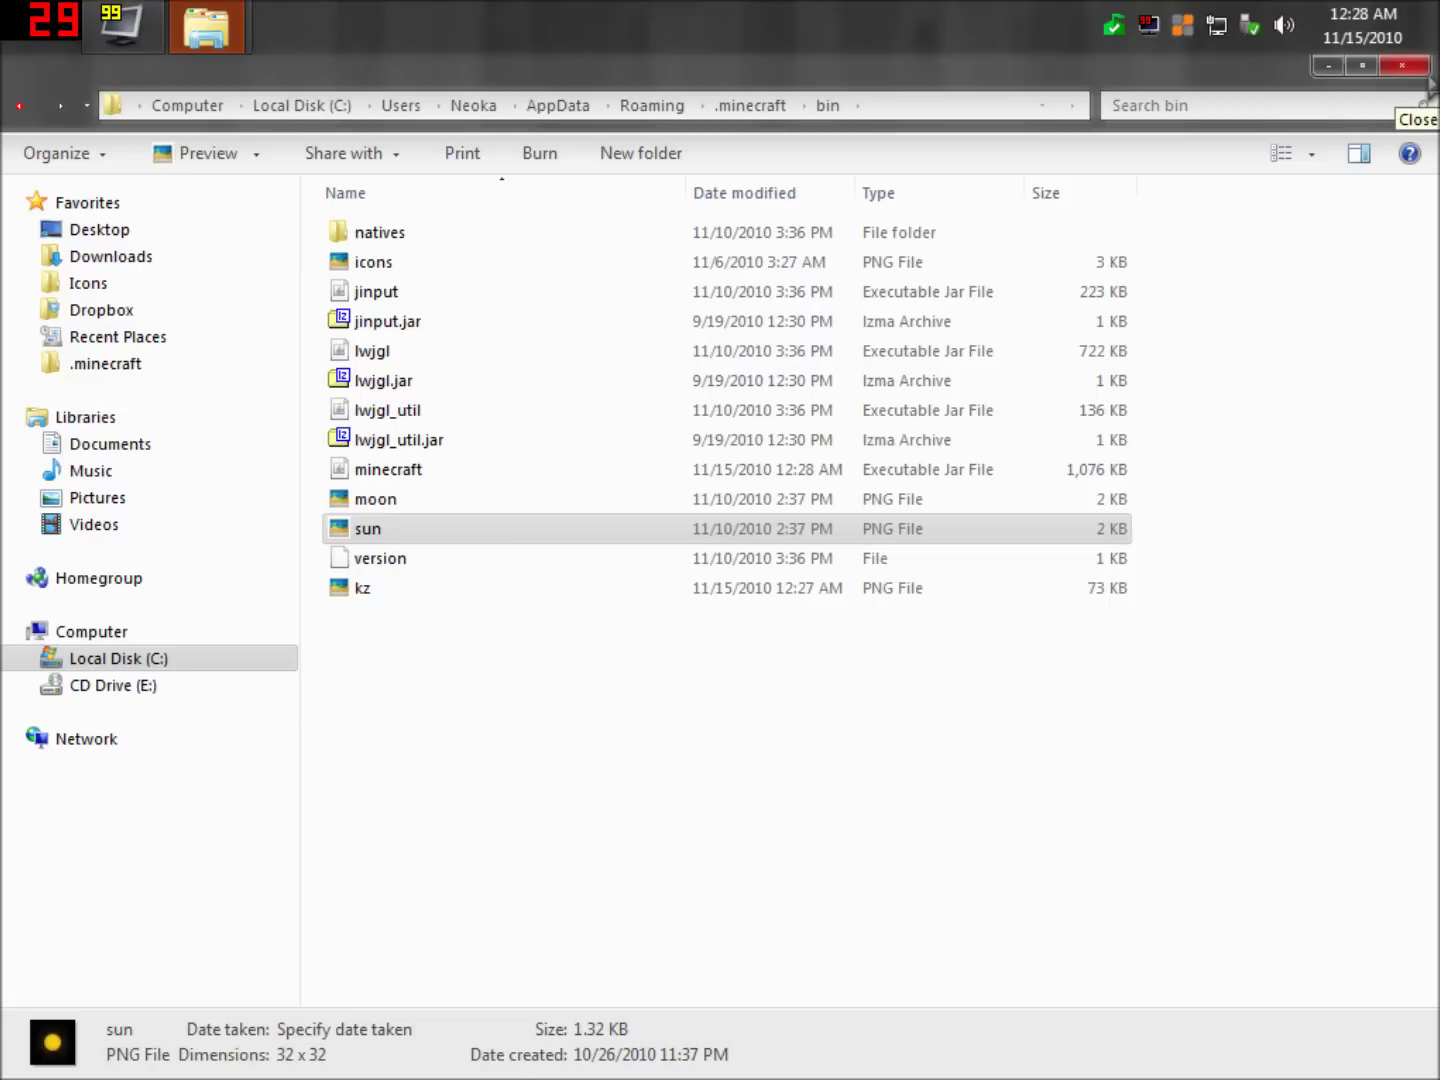
mouse_move(1338, 26)
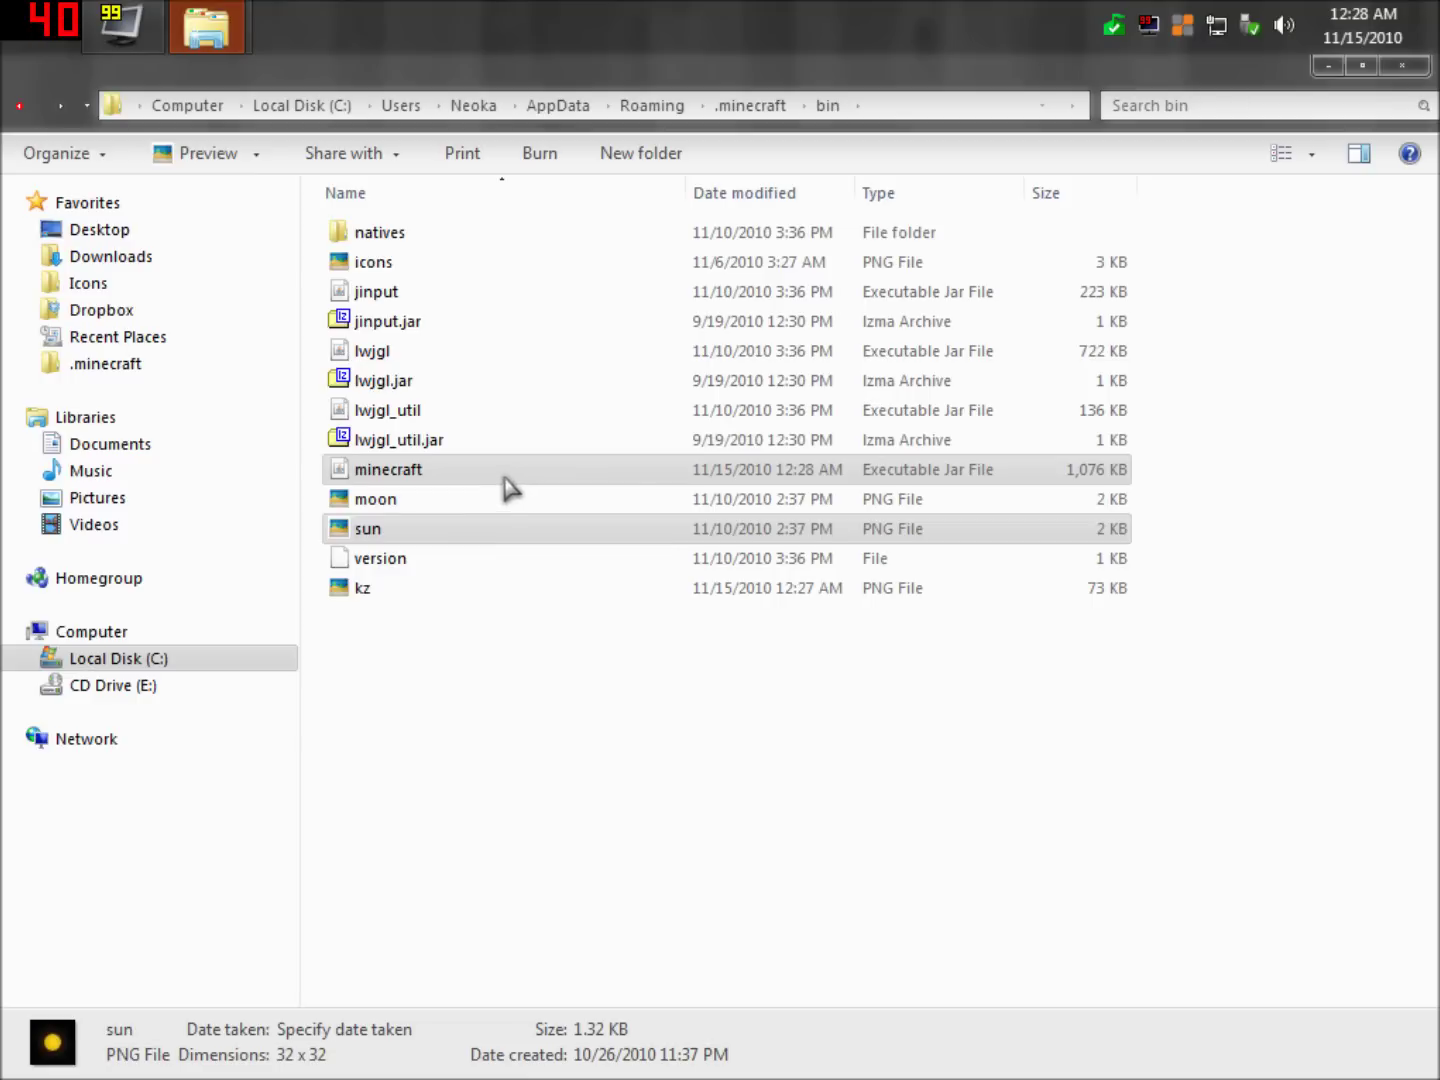
double_click(500, 497)
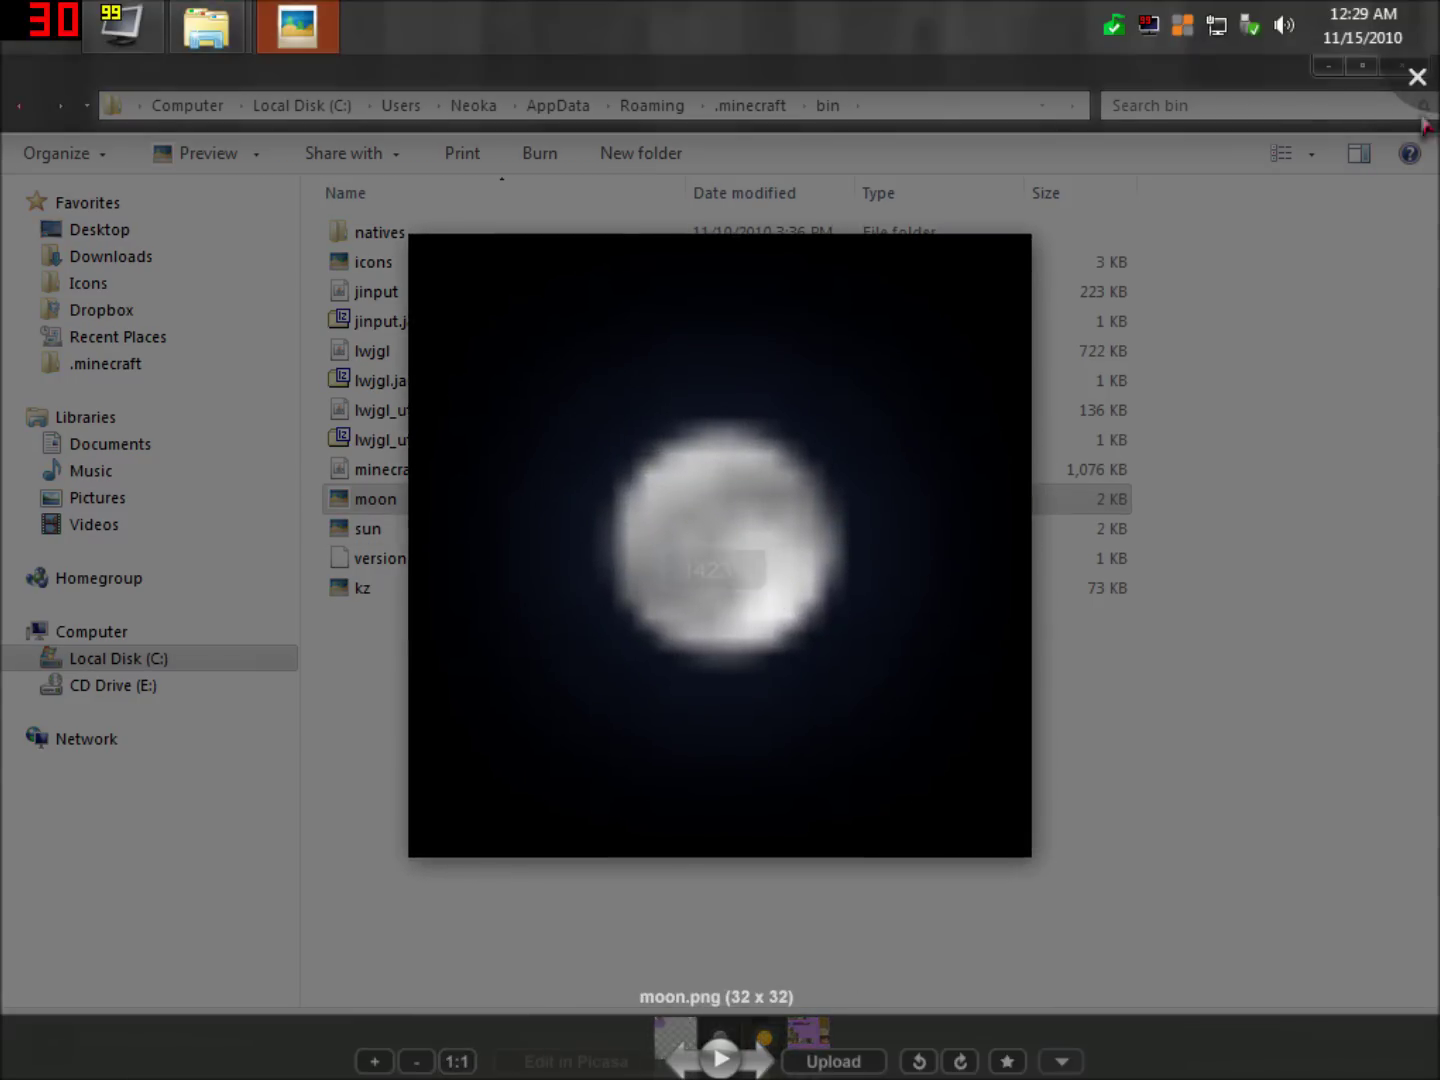
key("Escape")
Preview the icons texture, then open minecraft.jar as an archive in 7-Zip.
double_click(395, 265)
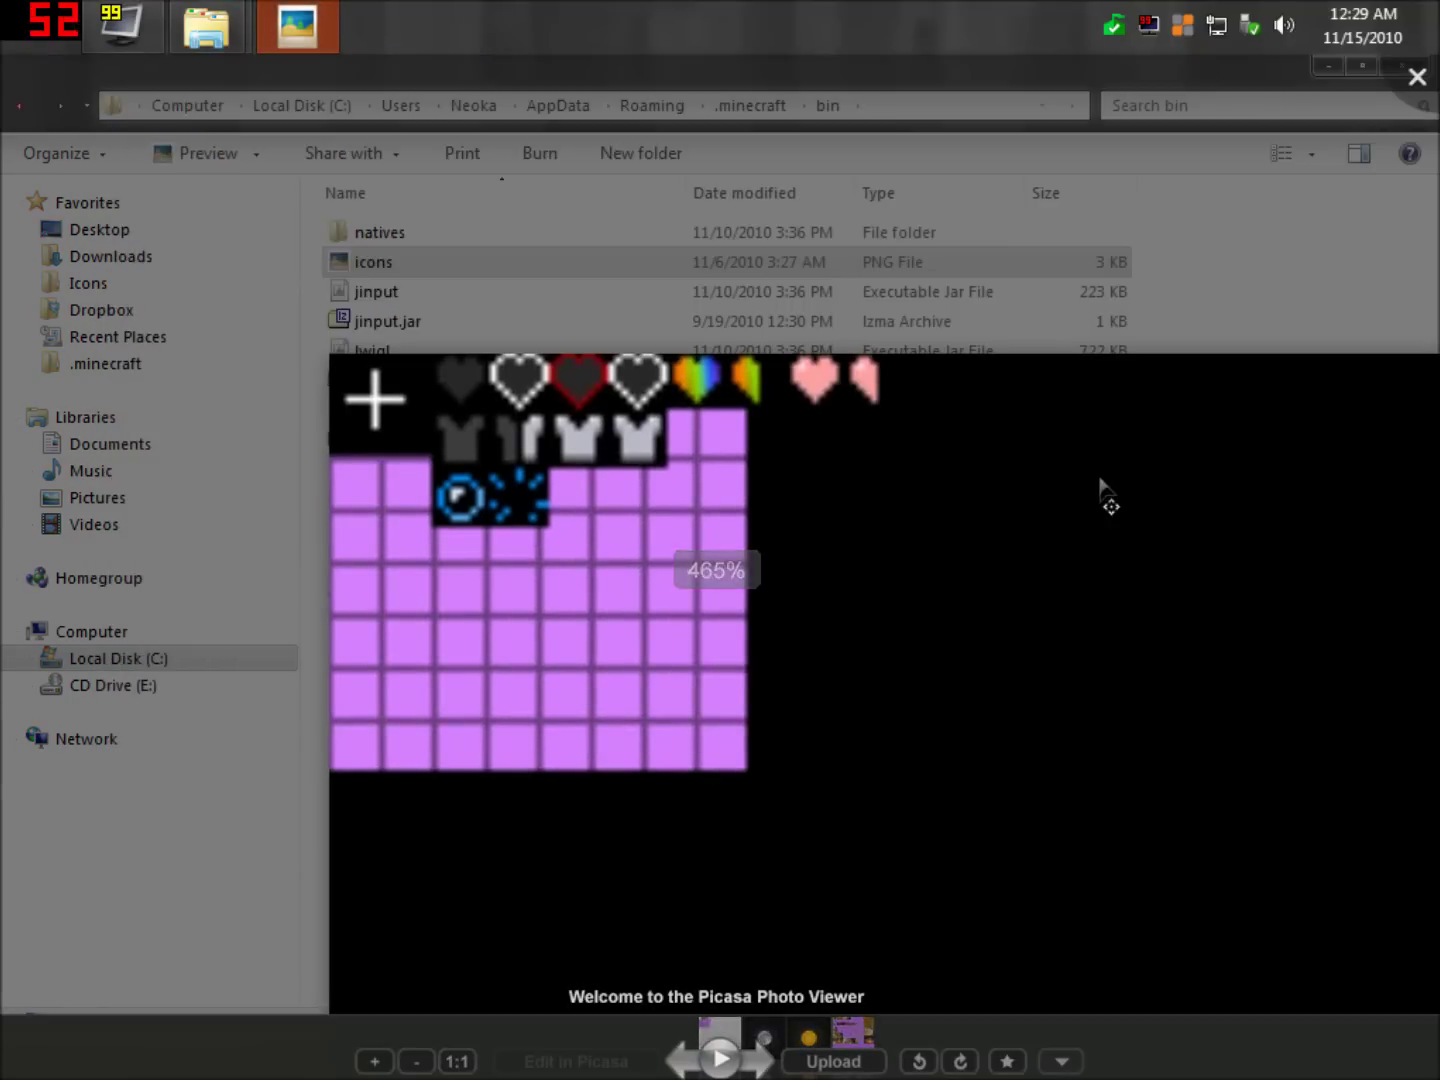
left_click(1417, 78)
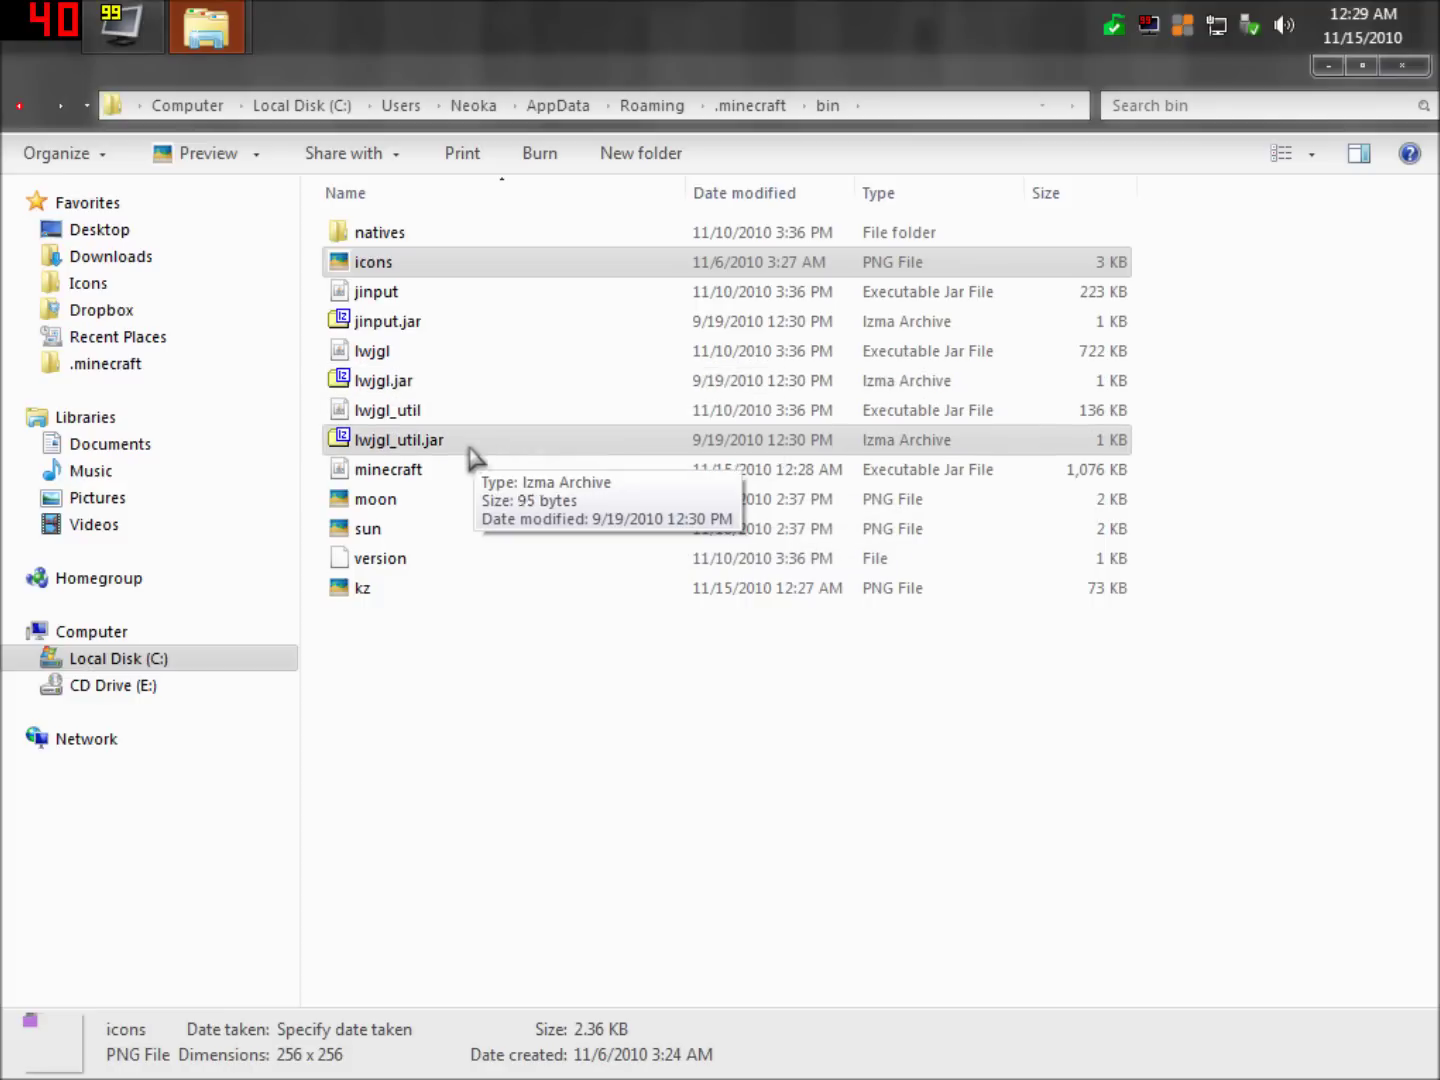
right_click(401, 481)
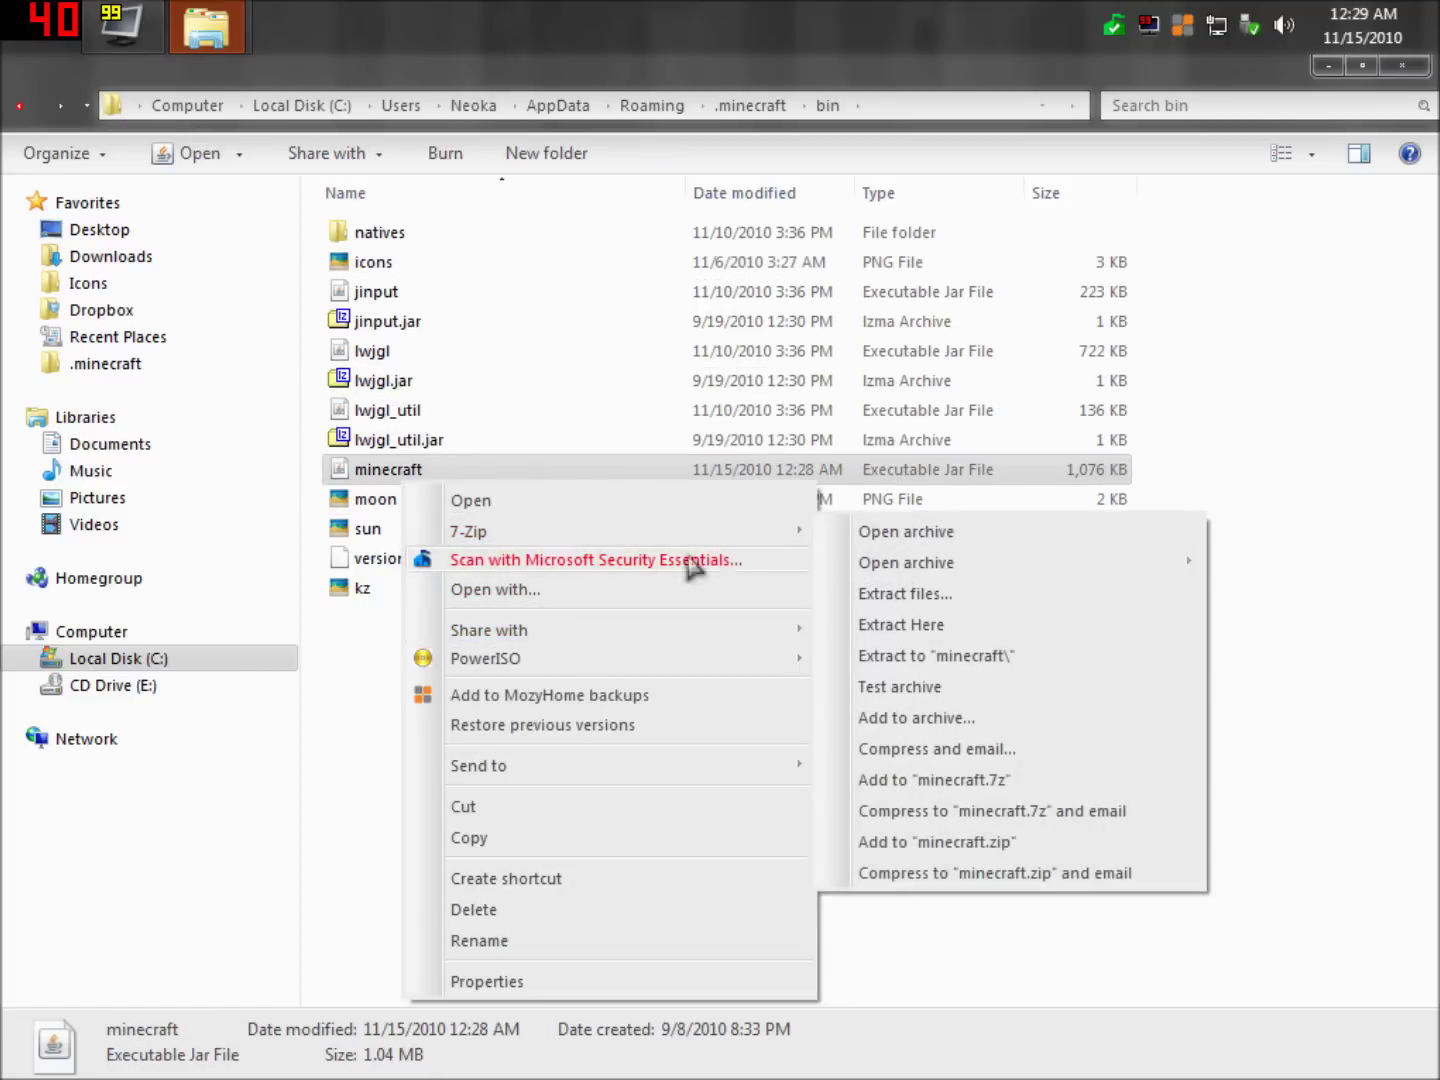
left_click(903, 531)
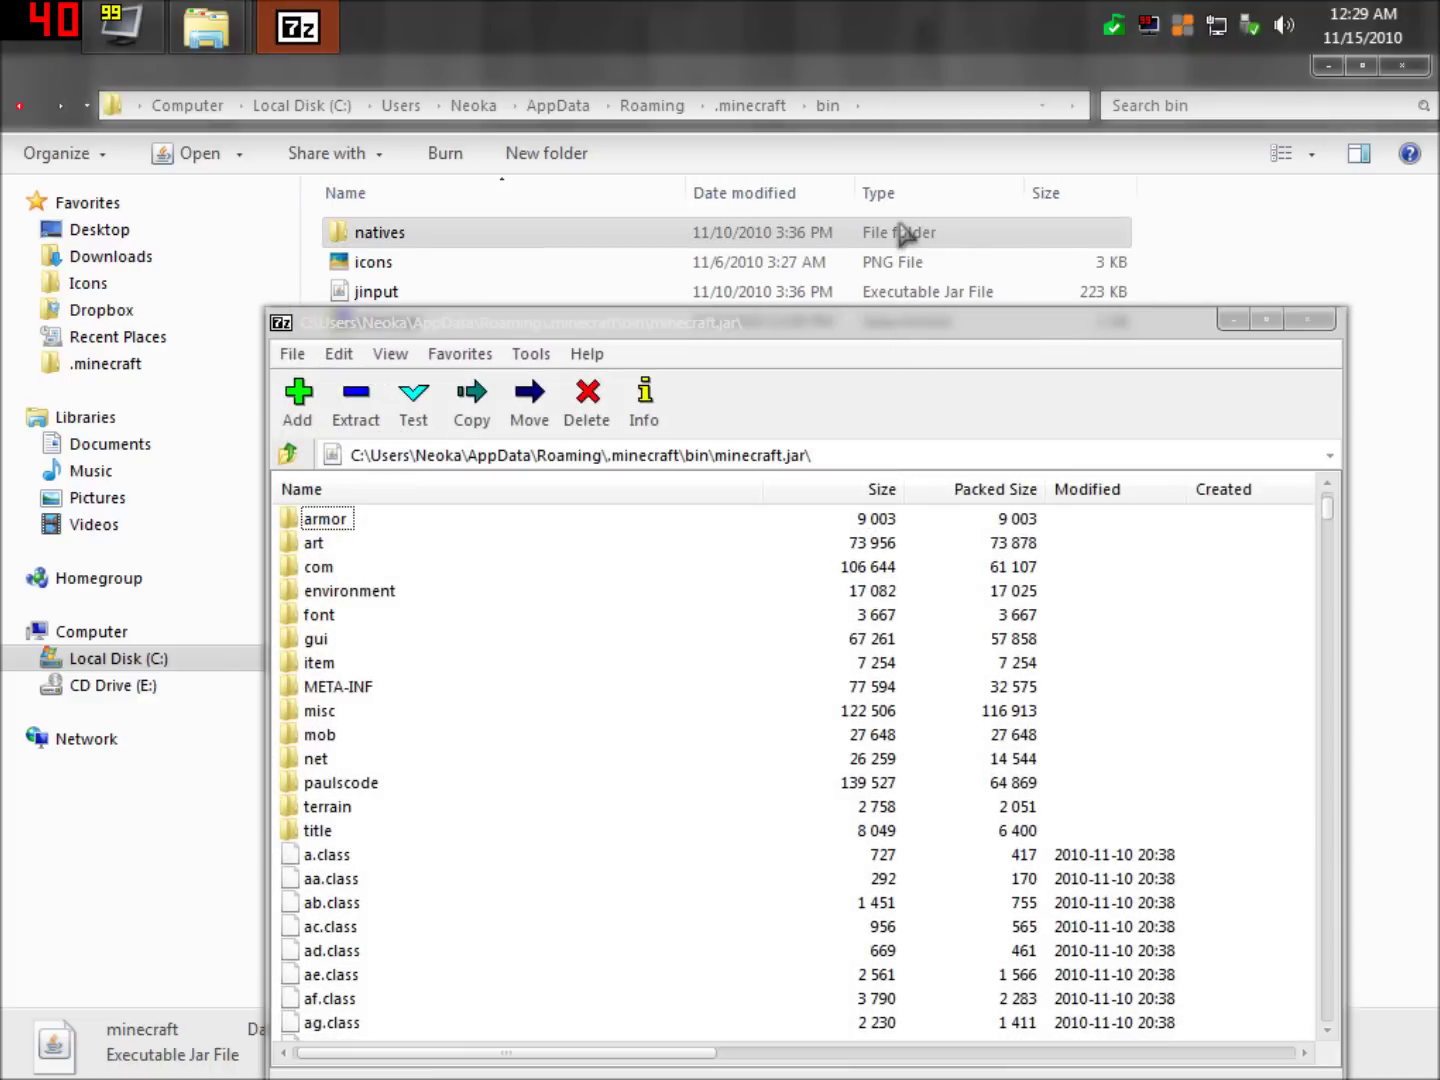
Maximize 7-Zip, preview title/mojang.png, then go back to minecraft.jar's top level.
double_click(913, 318)
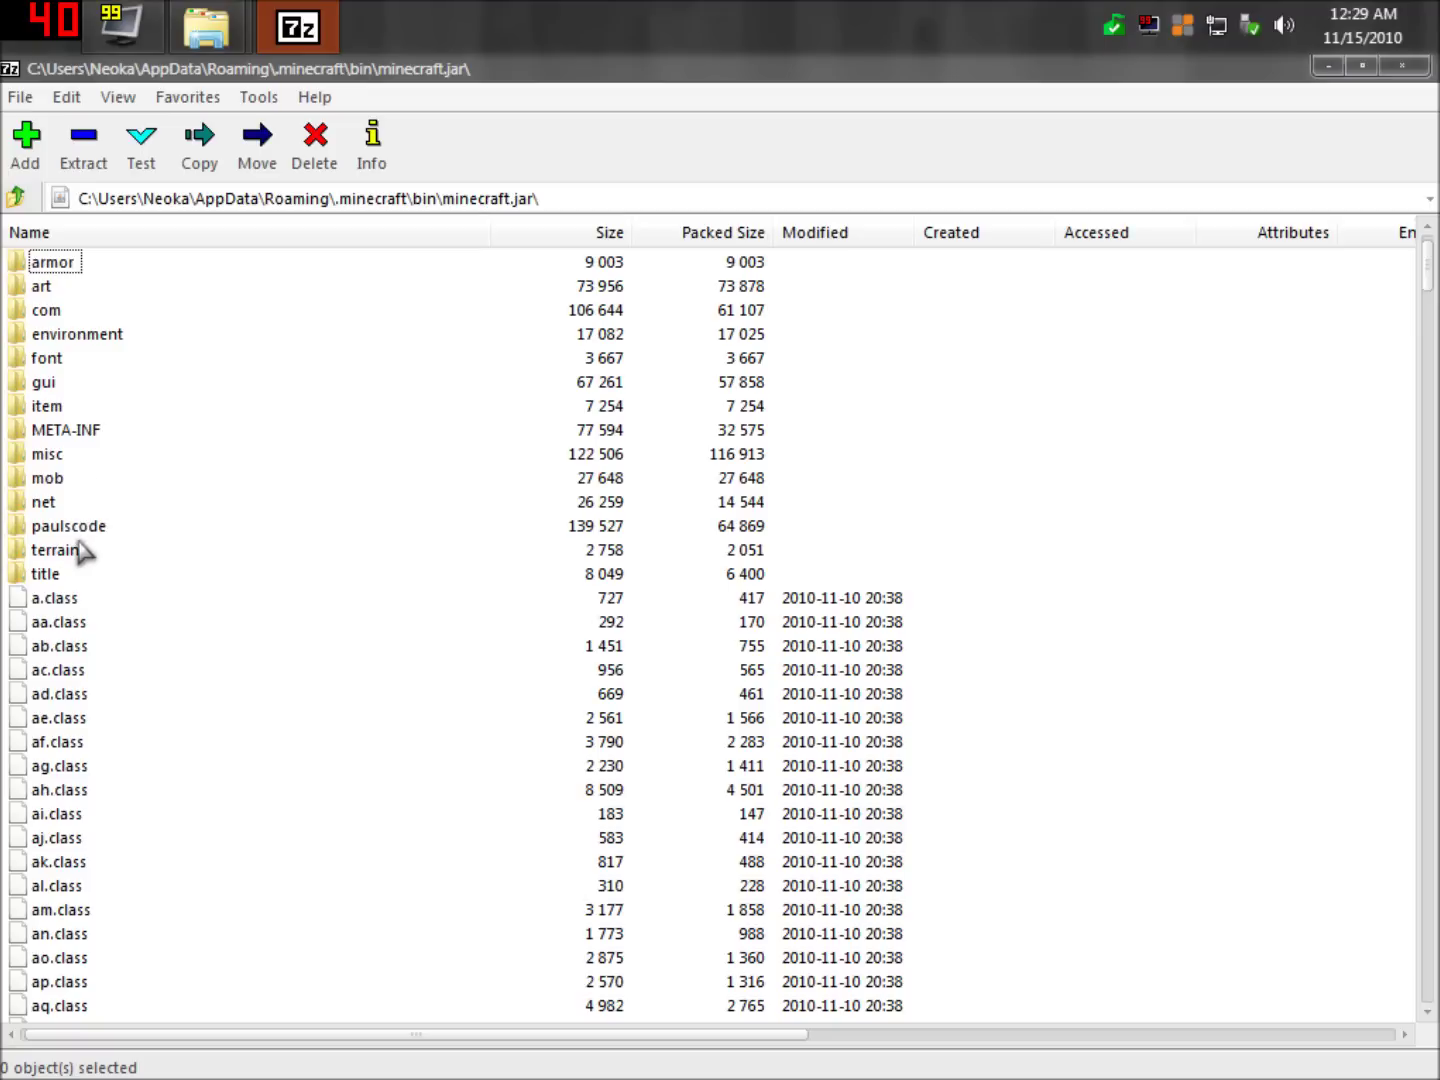
double_click(55, 572)
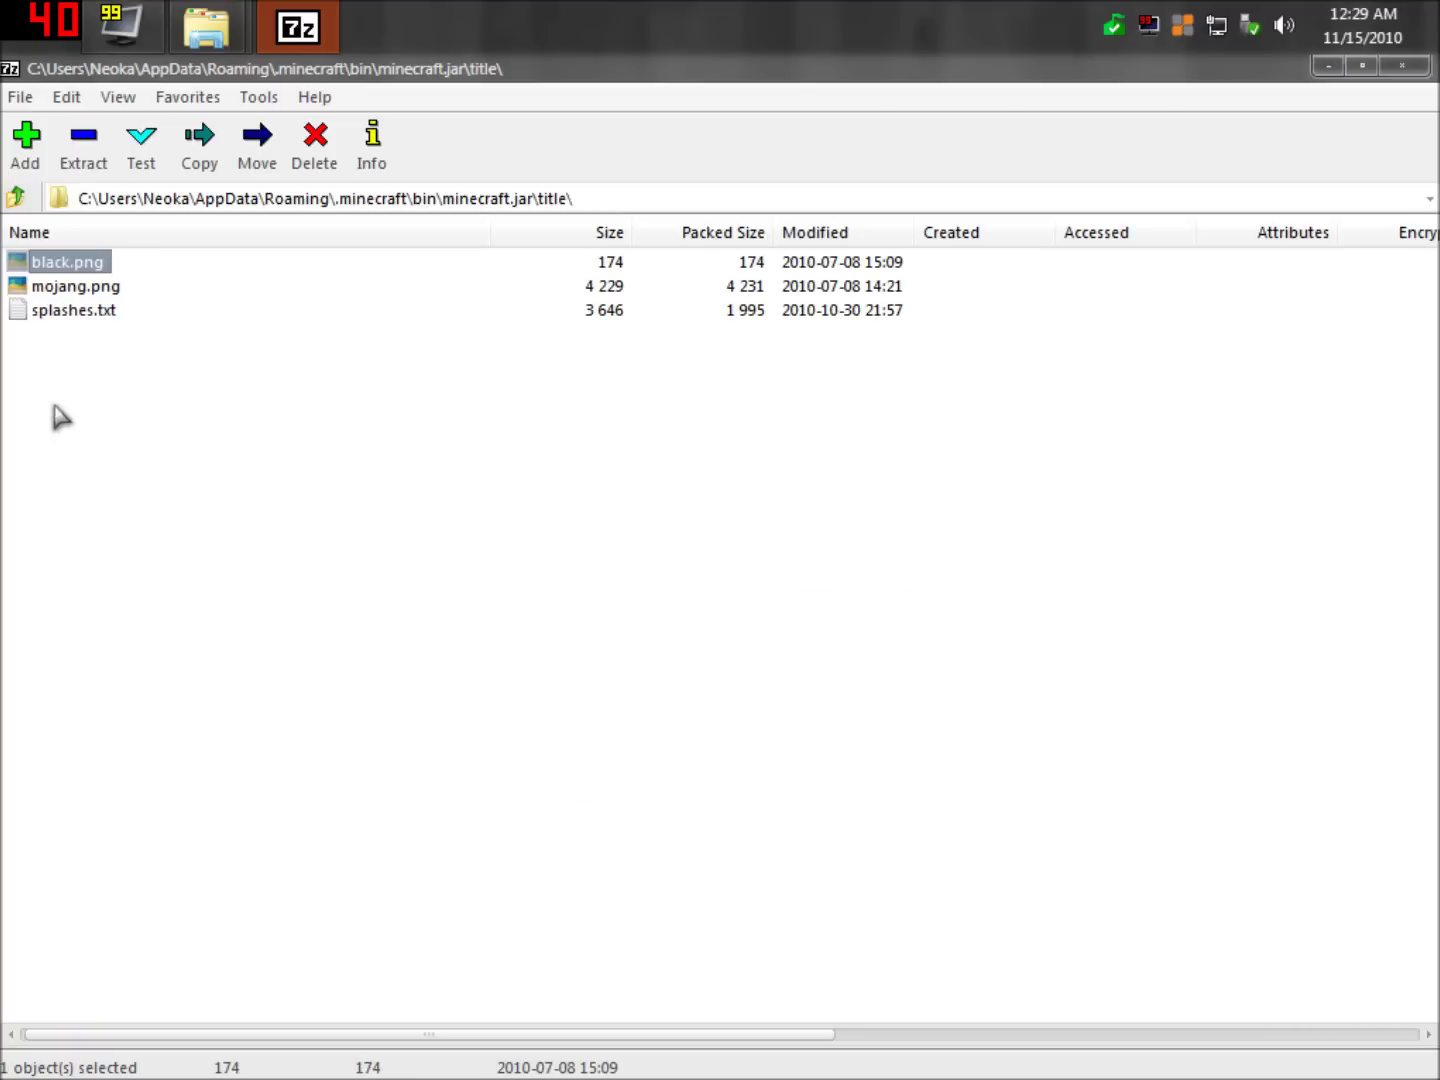
double_click(75, 287)
key("Escape")
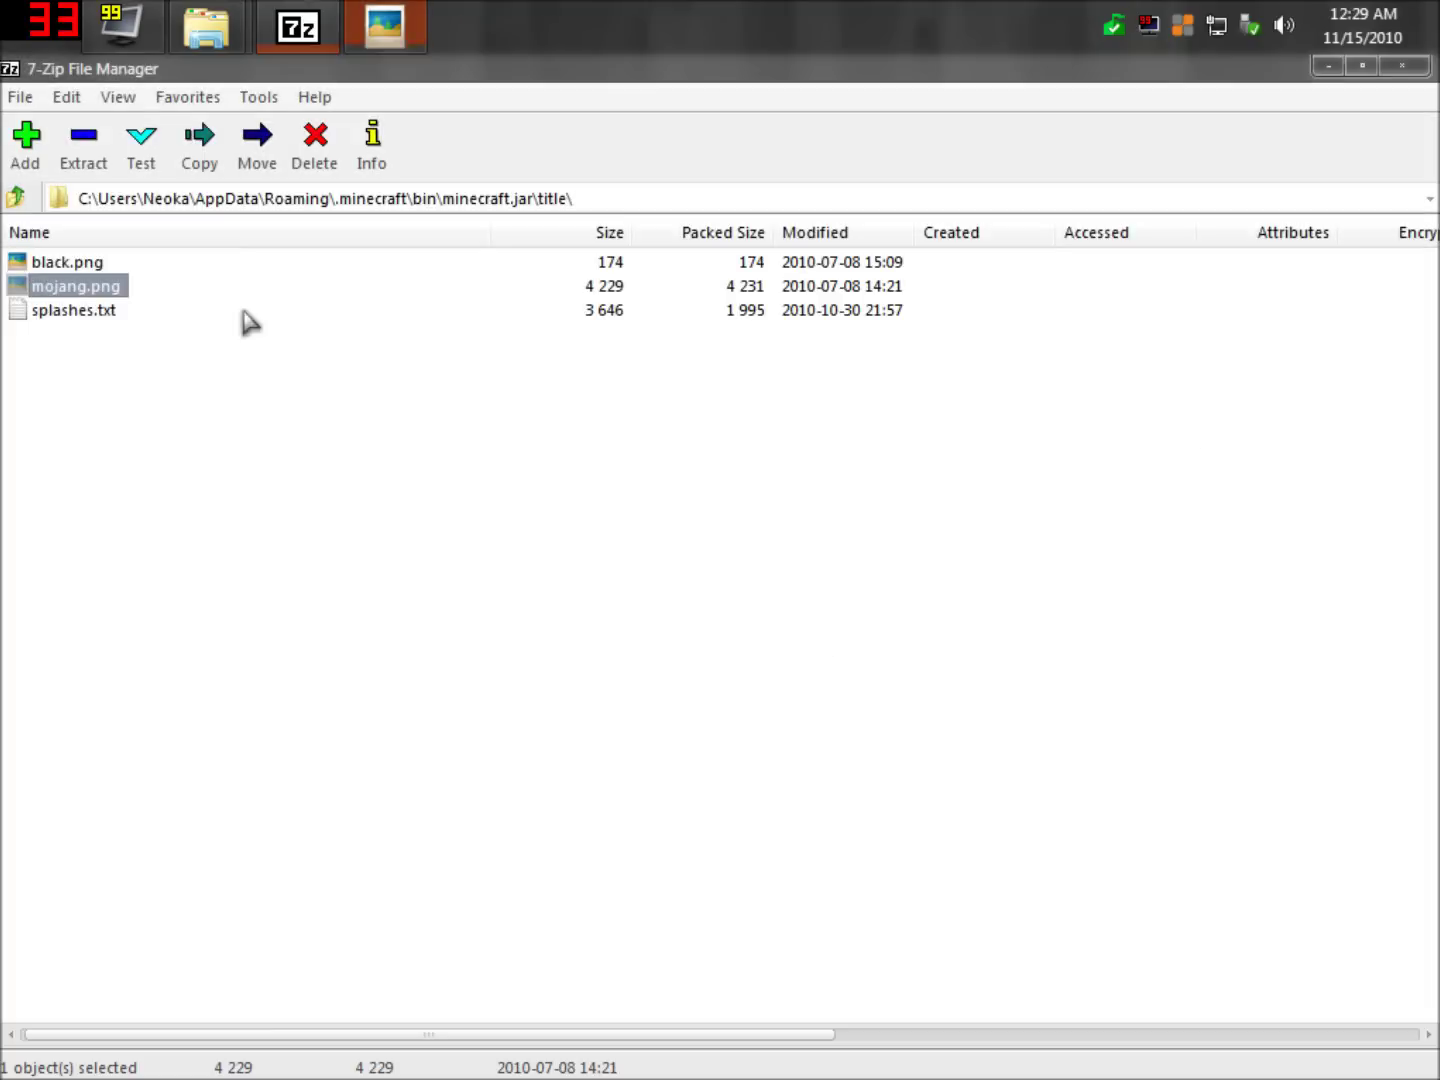
left_click(15, 197)
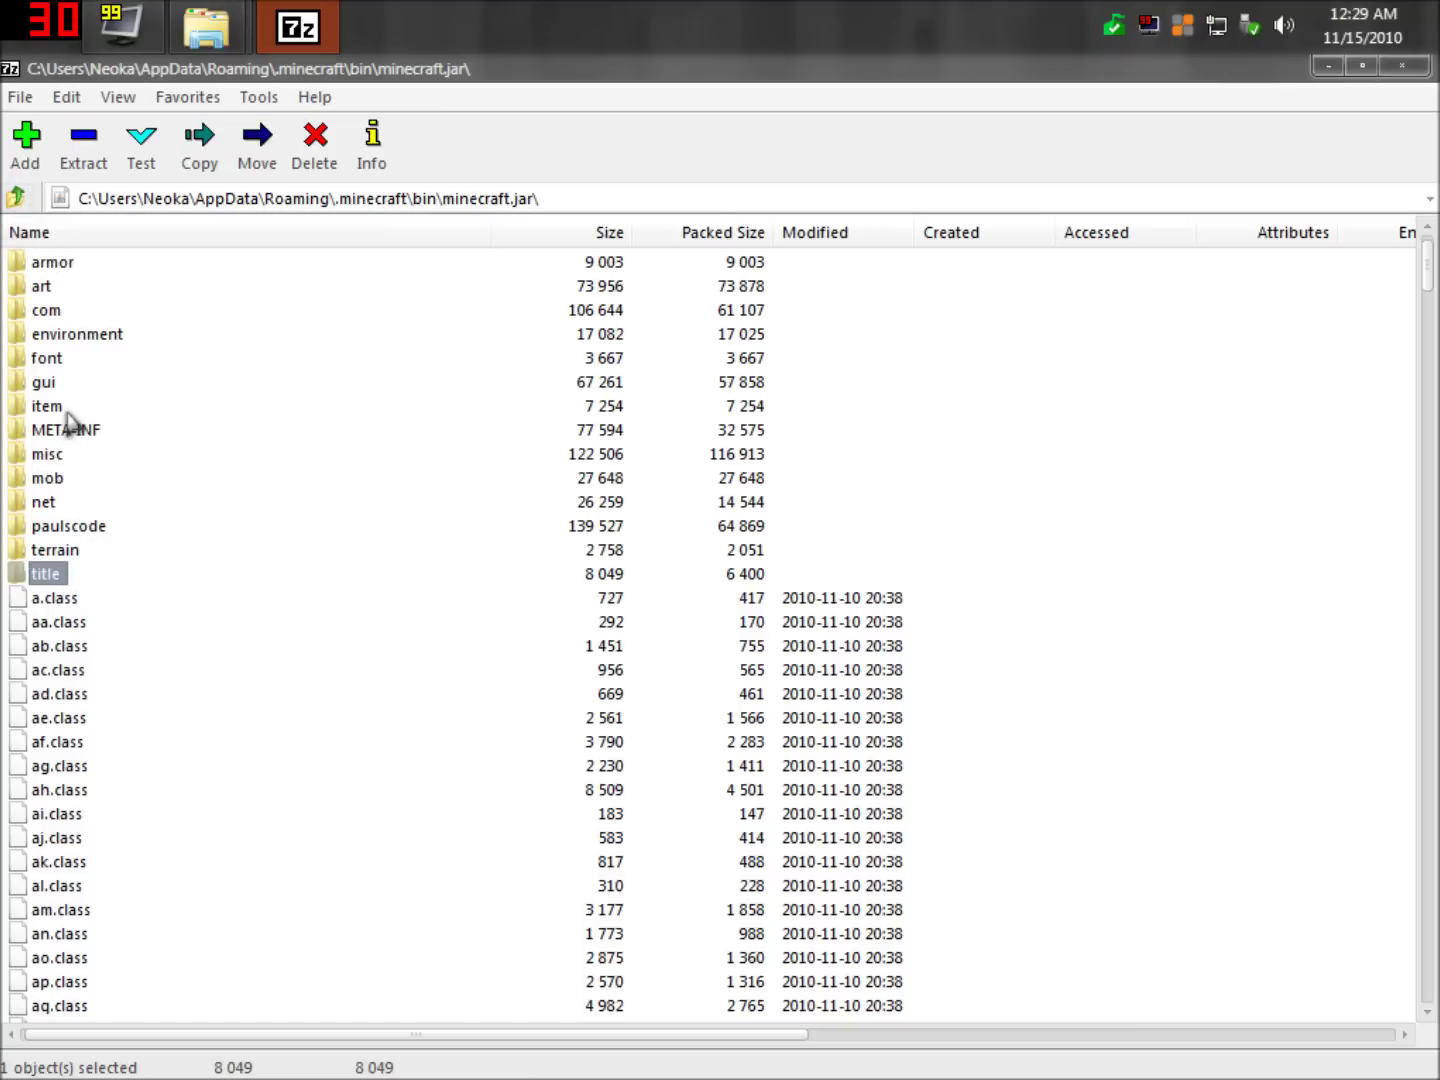
Open the gui folder and preview inventory.png, logo.png, unknown_pack.png and container.png.
double_click(42, 383)
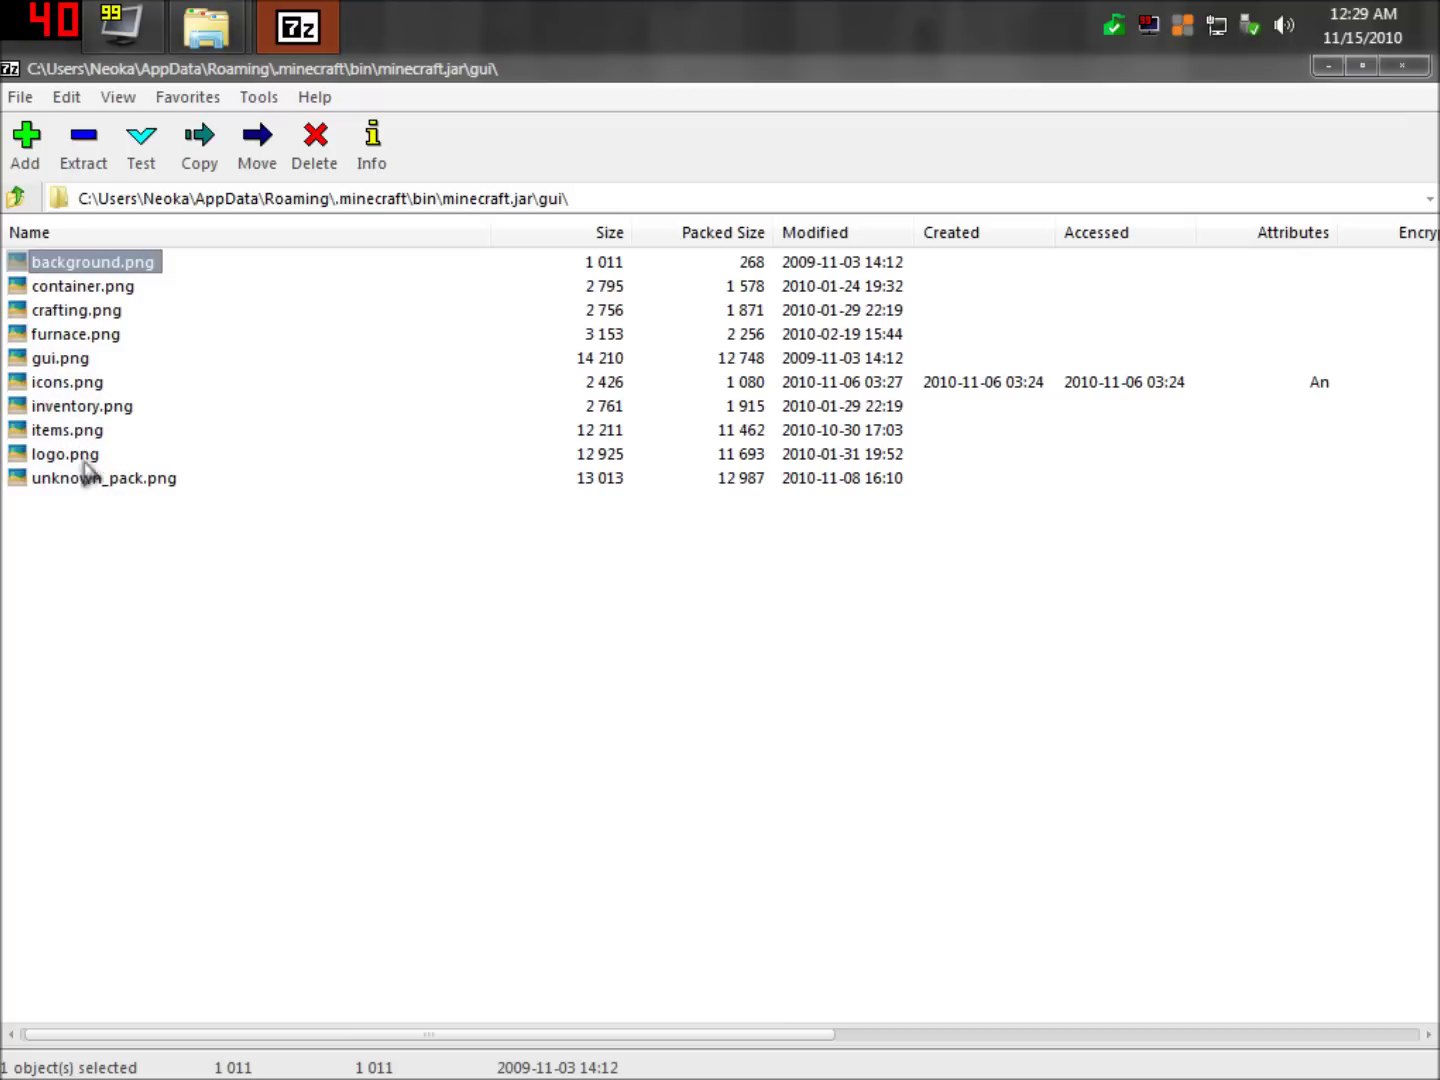
double_click(88, 405)
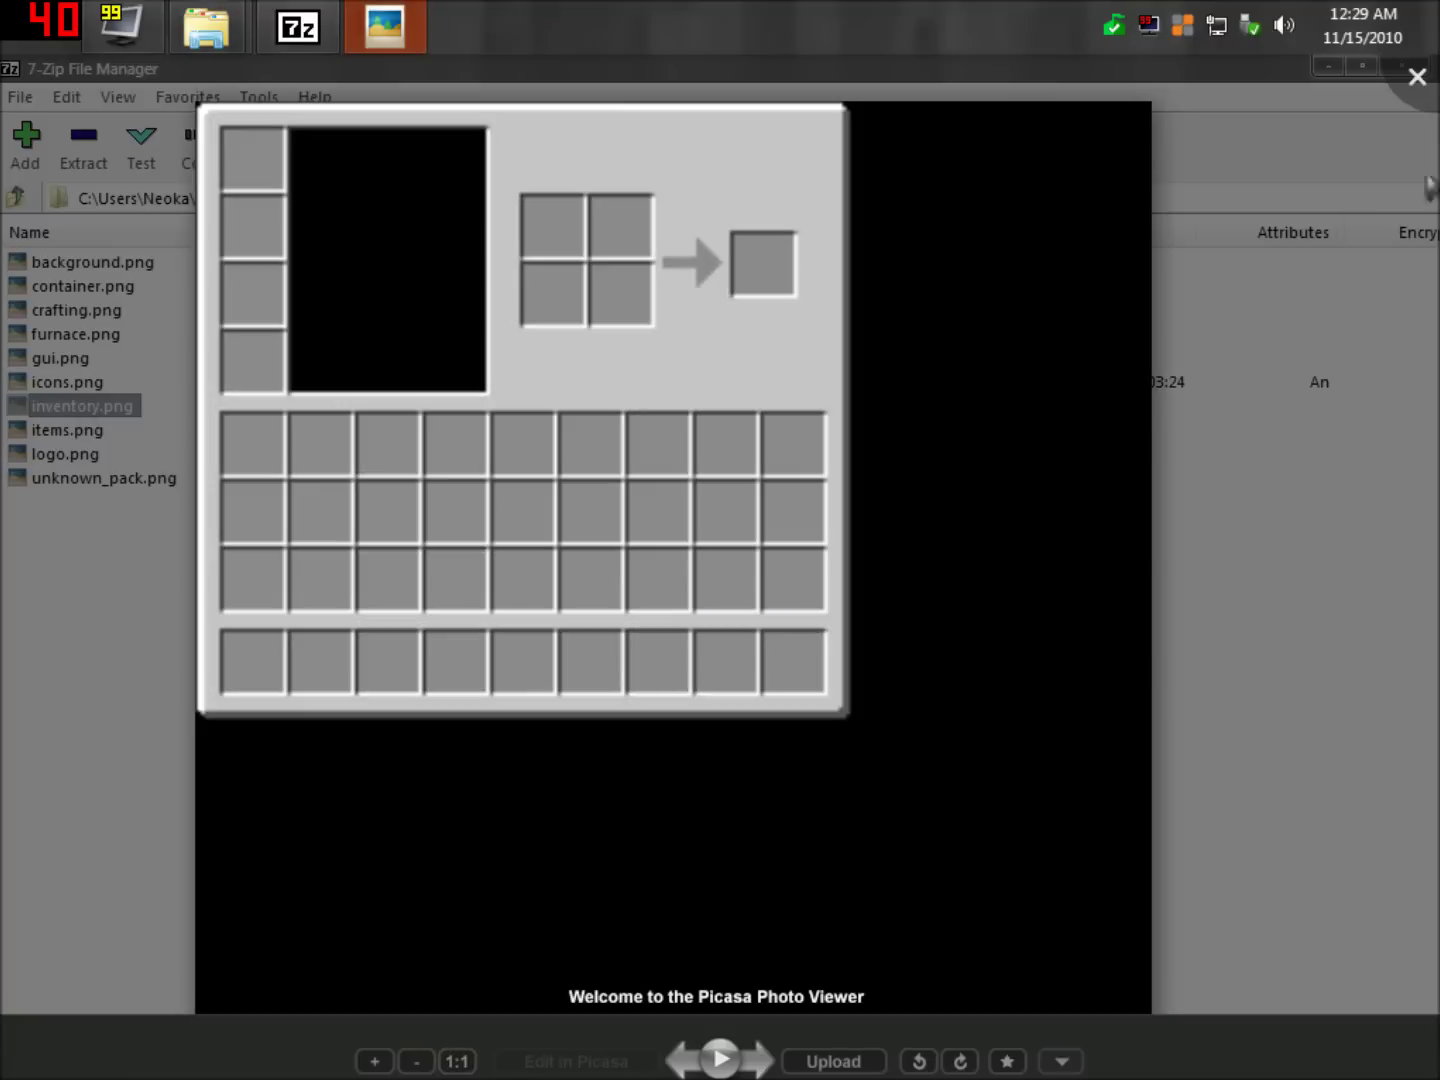
key("Escape")
double_click(62, 453)
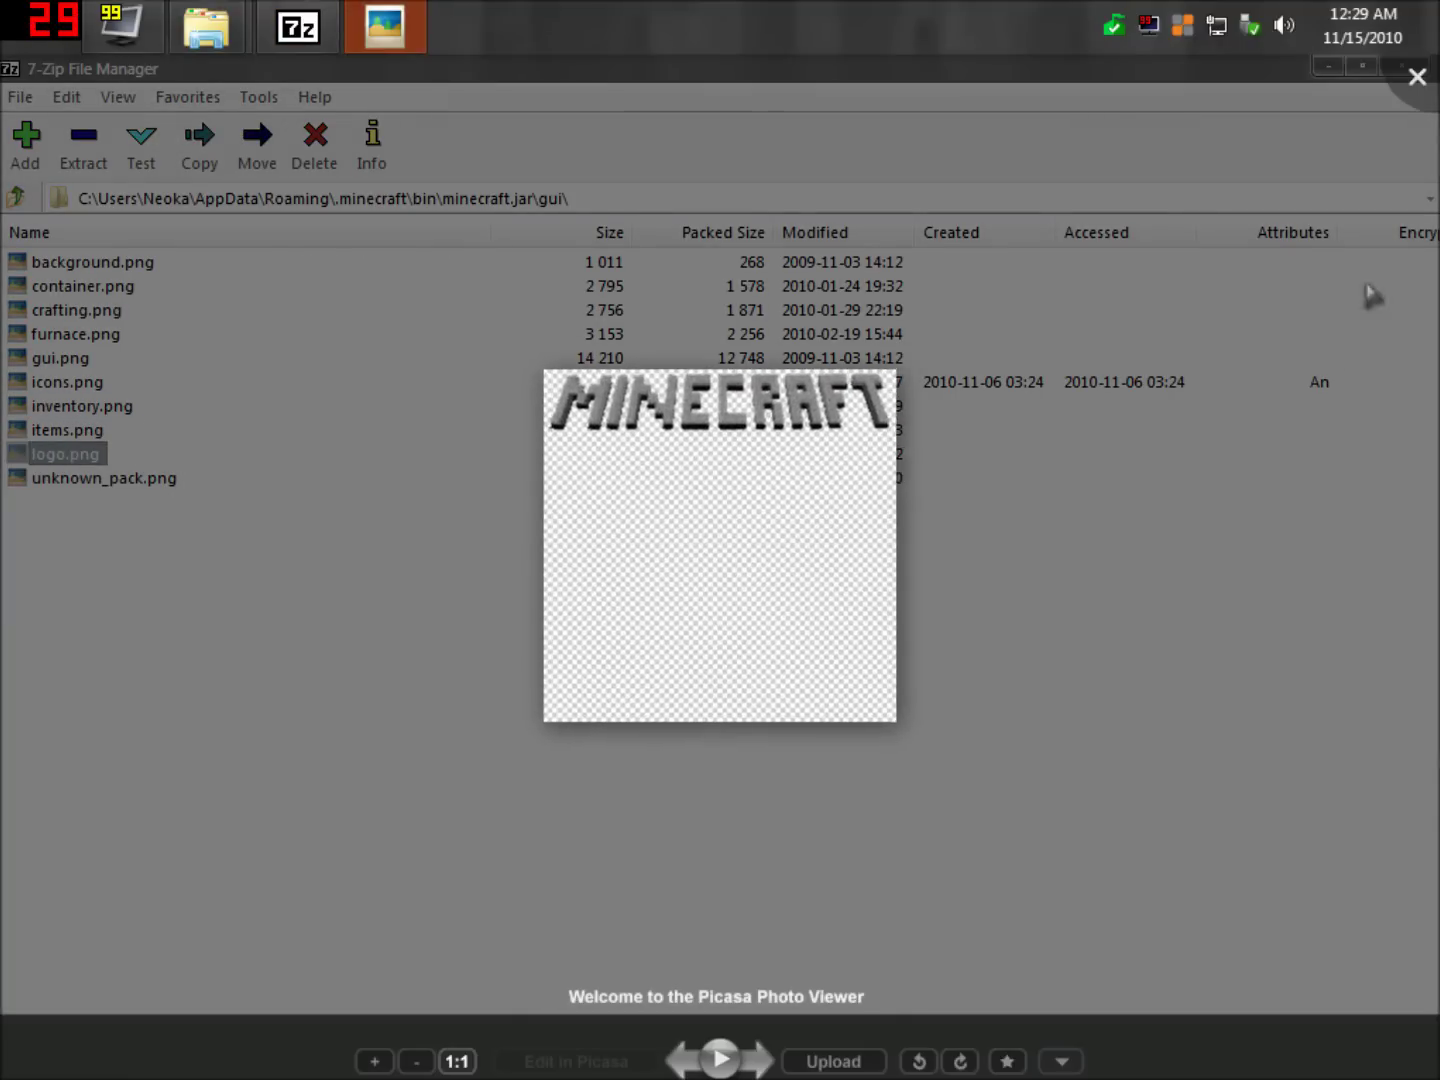
left_click(1420, 82)
double_click(166, 480)
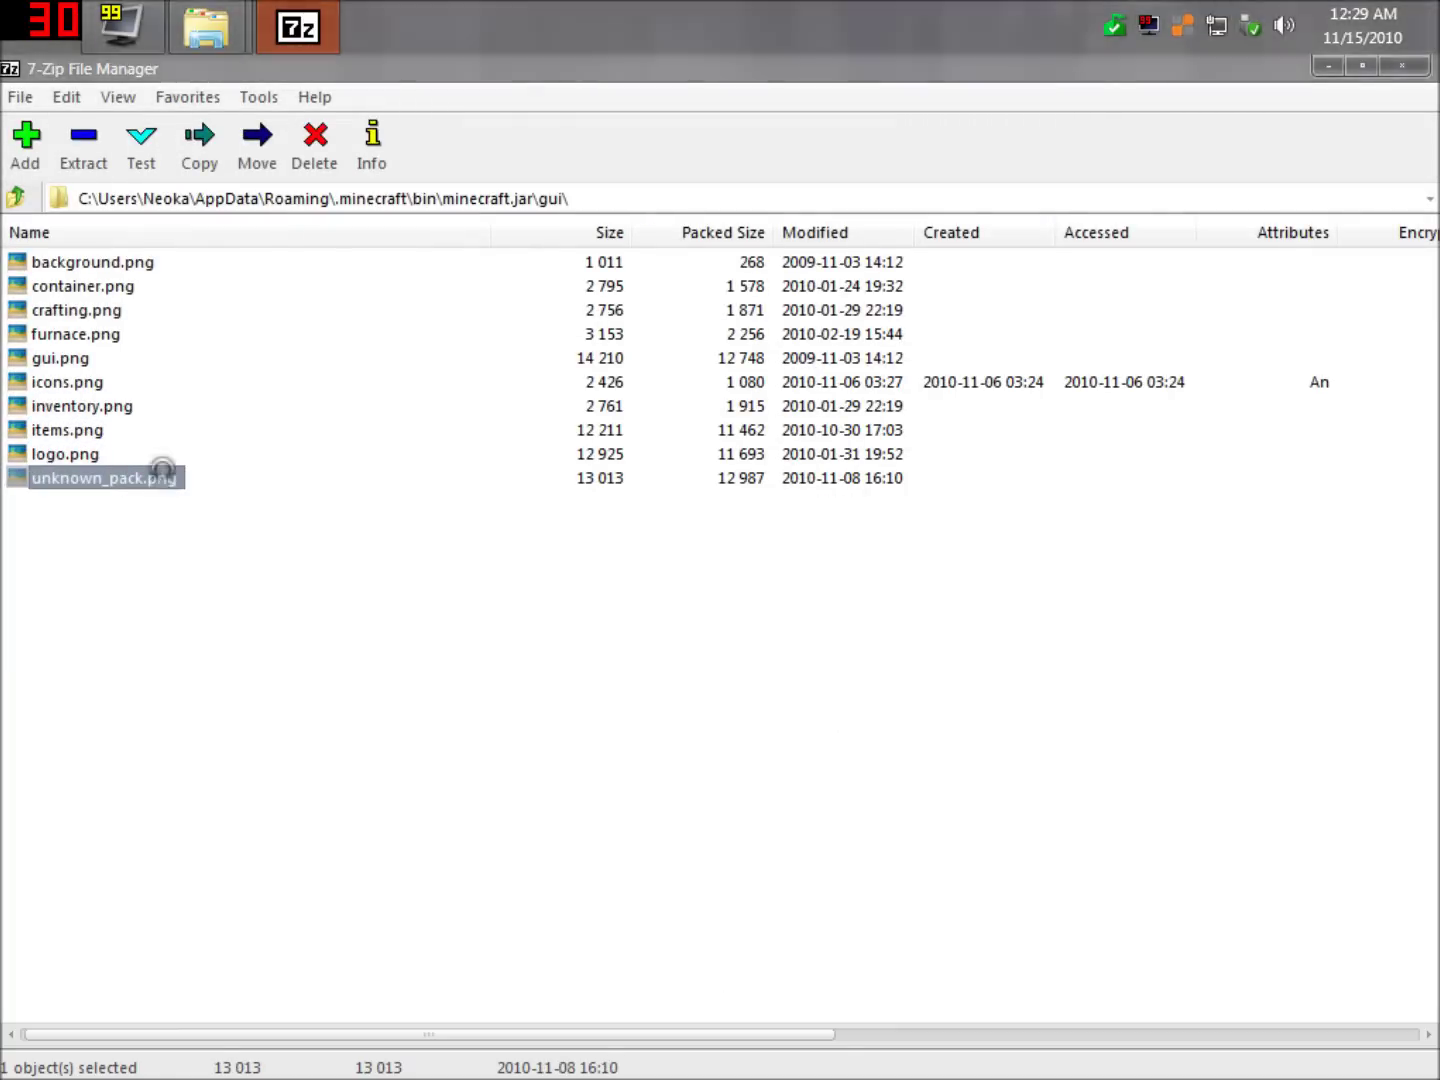
key("Escape")
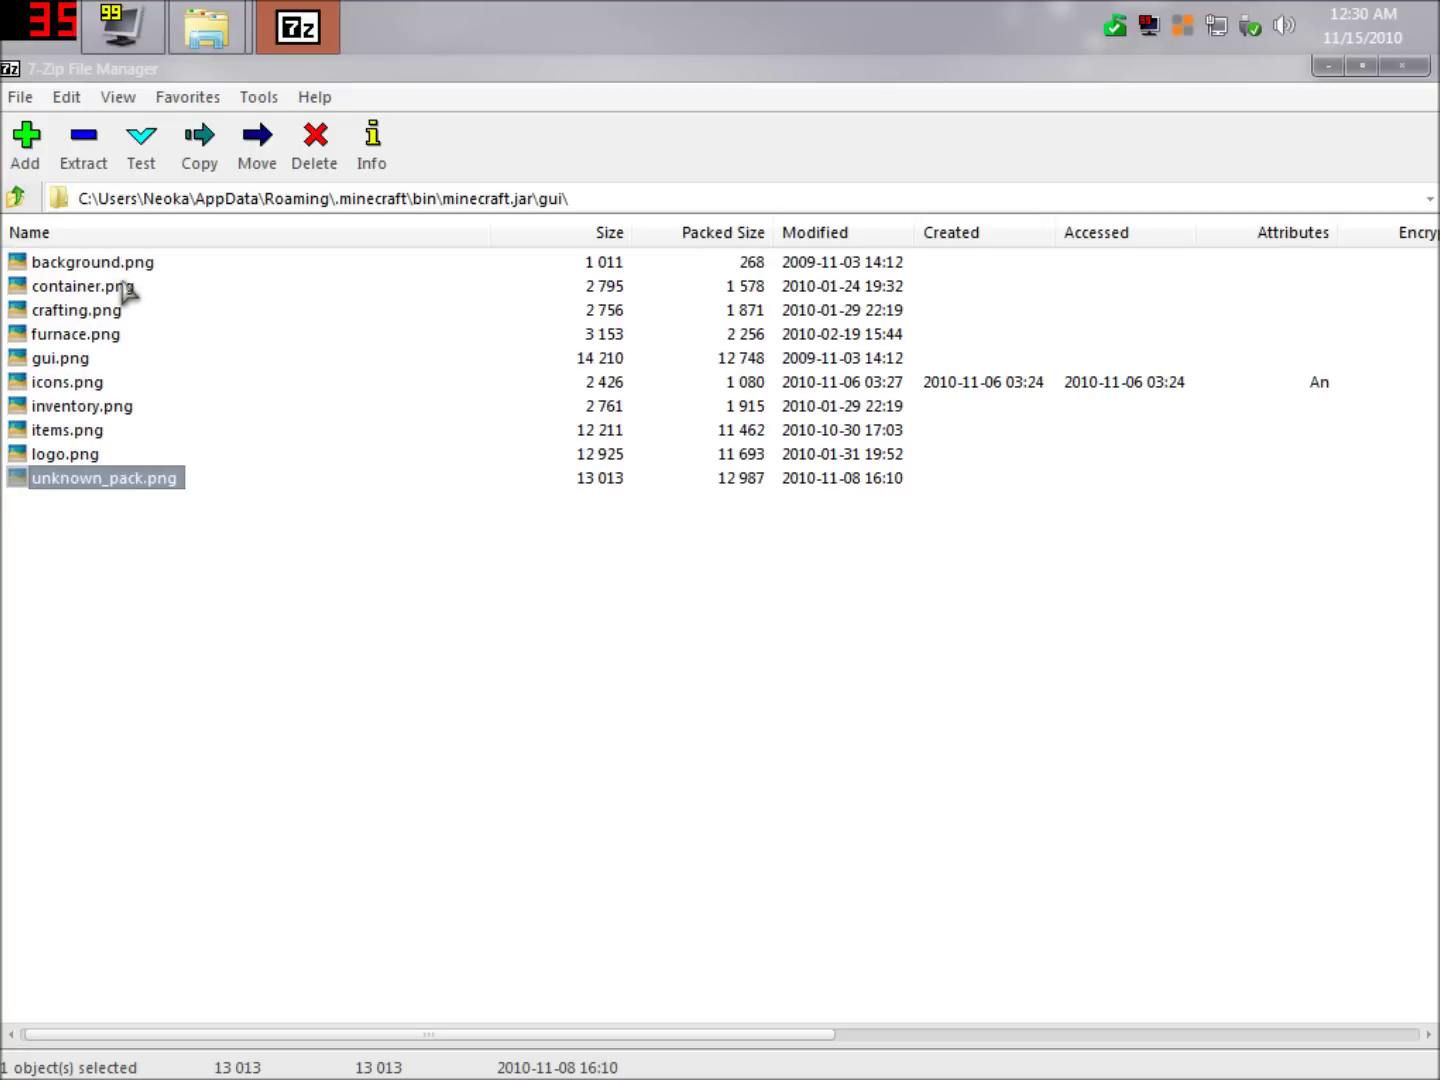
double_click(118, 288)
key("Escape")
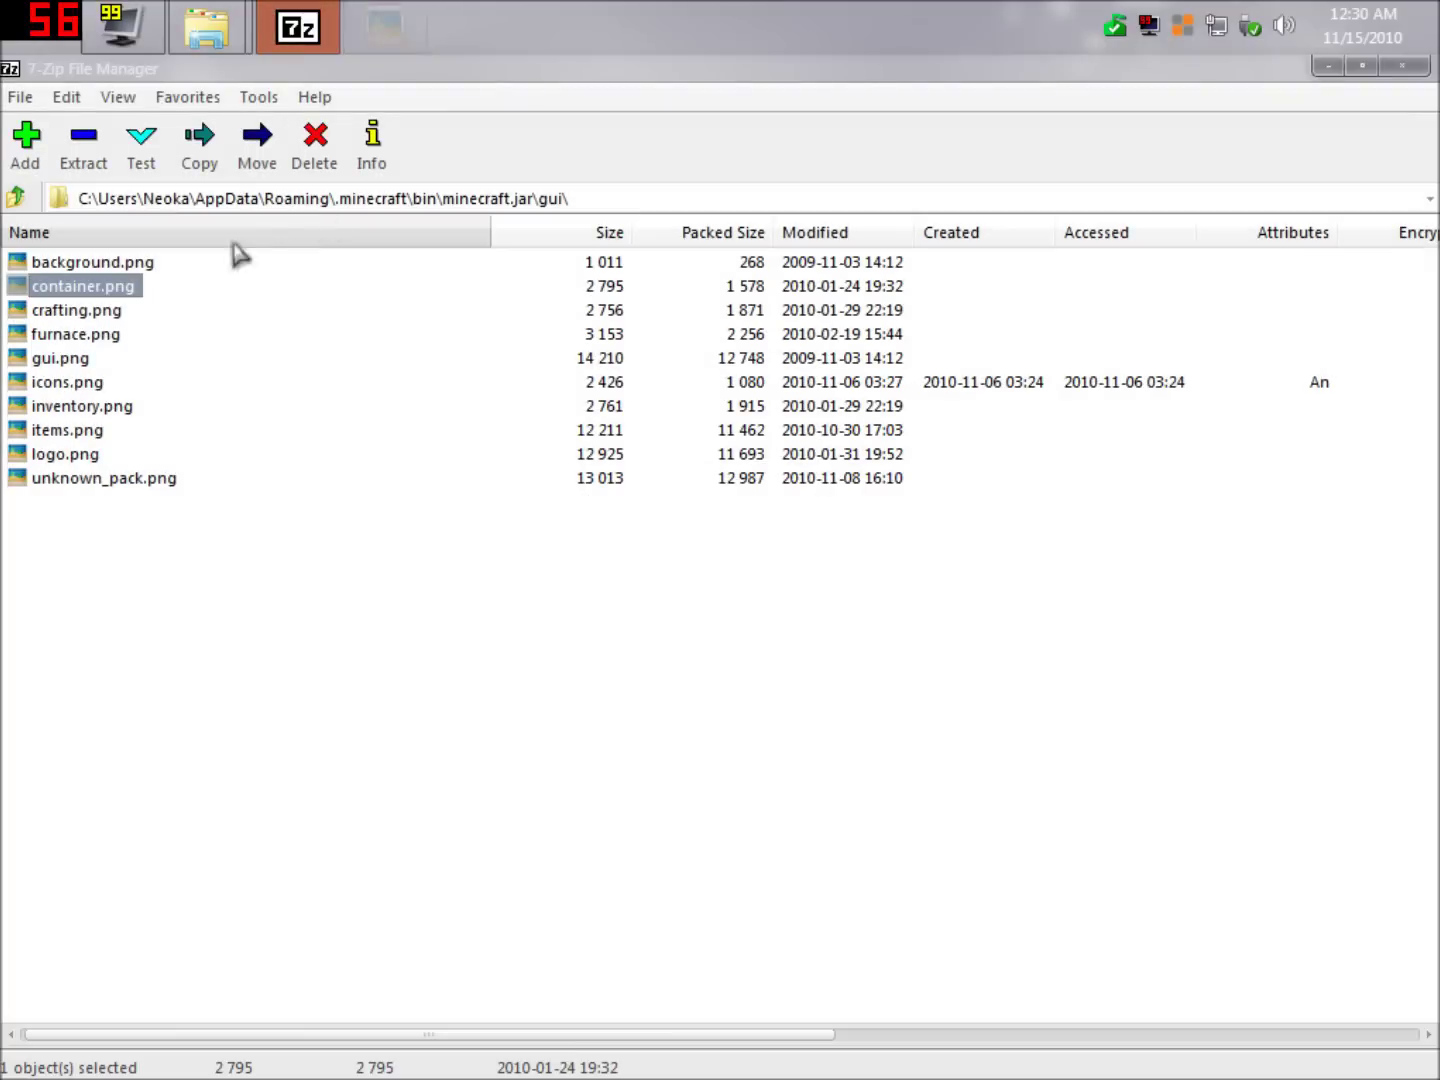
Preview crafting.png, then view background.png zoomed in.
double_click(135, 266)
scroll(572, 566, "up", 5)
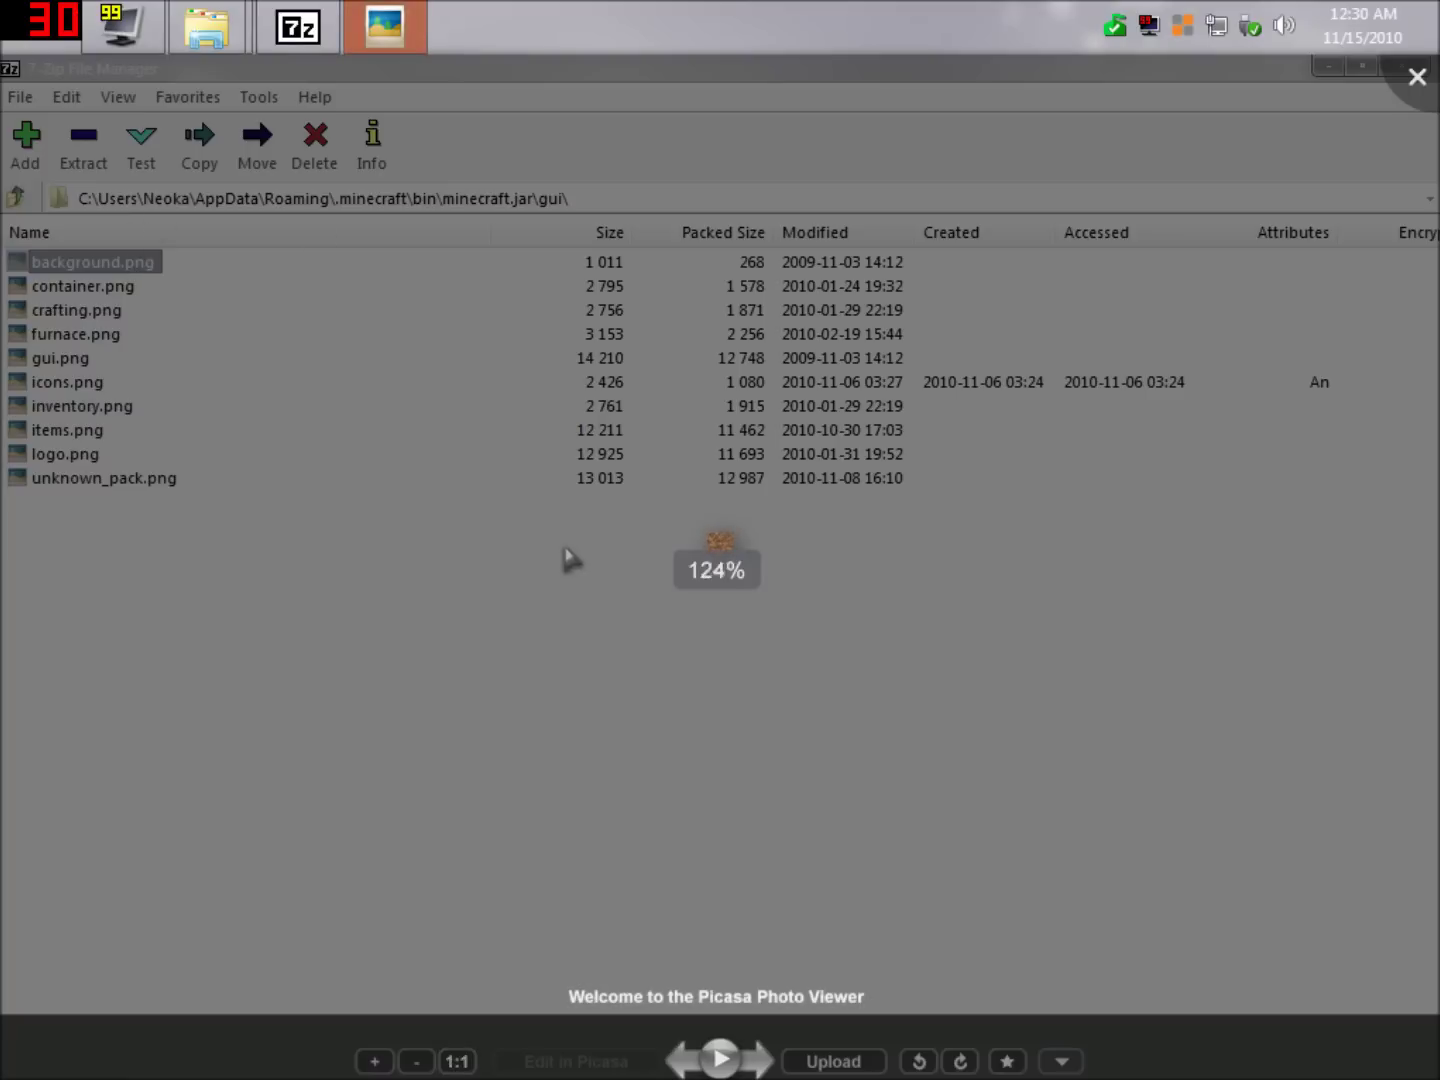
scroll(679, 588, "up", 2)
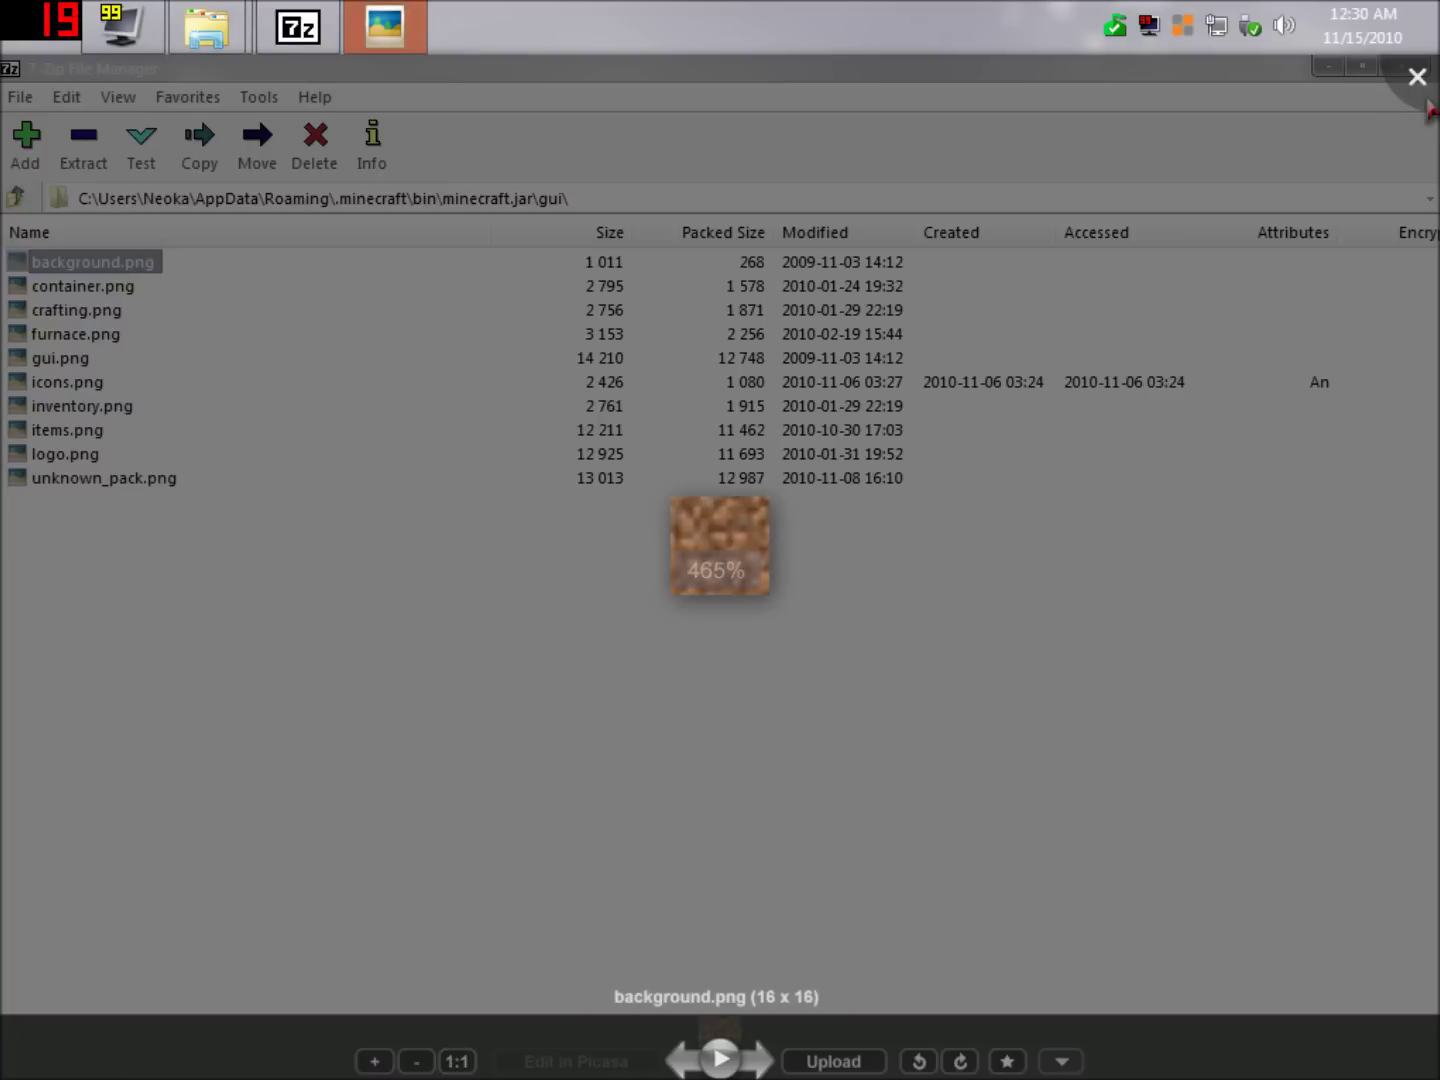
key("Escape")
double_click(80, 311)
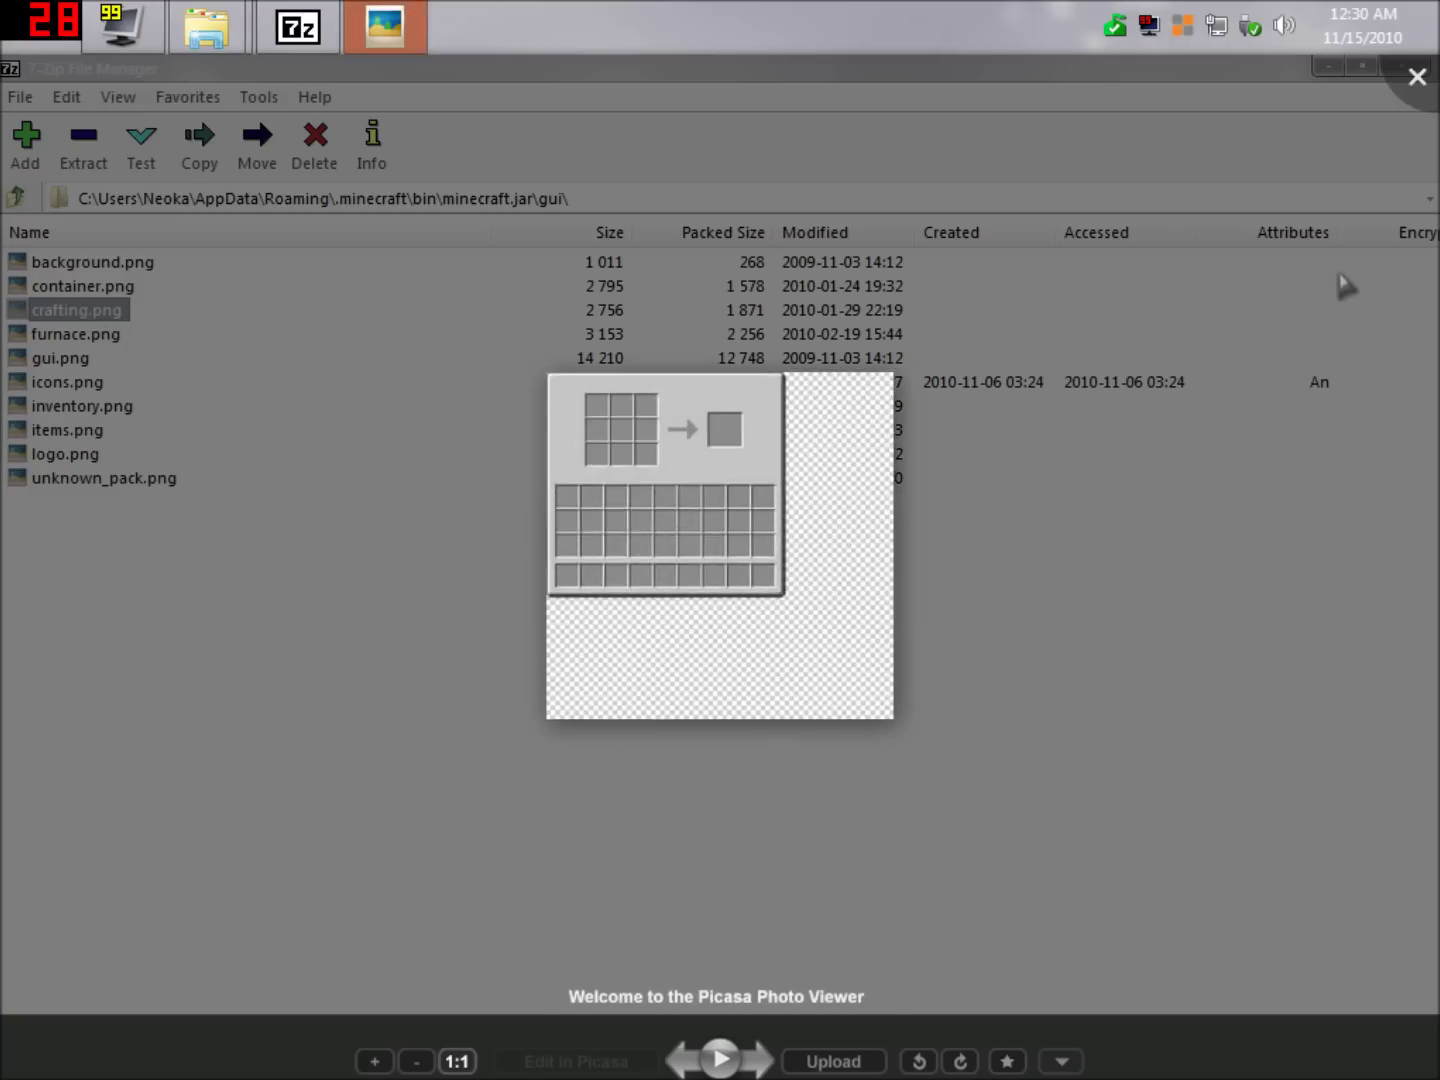
key("Escape")
double_click(64, 262)
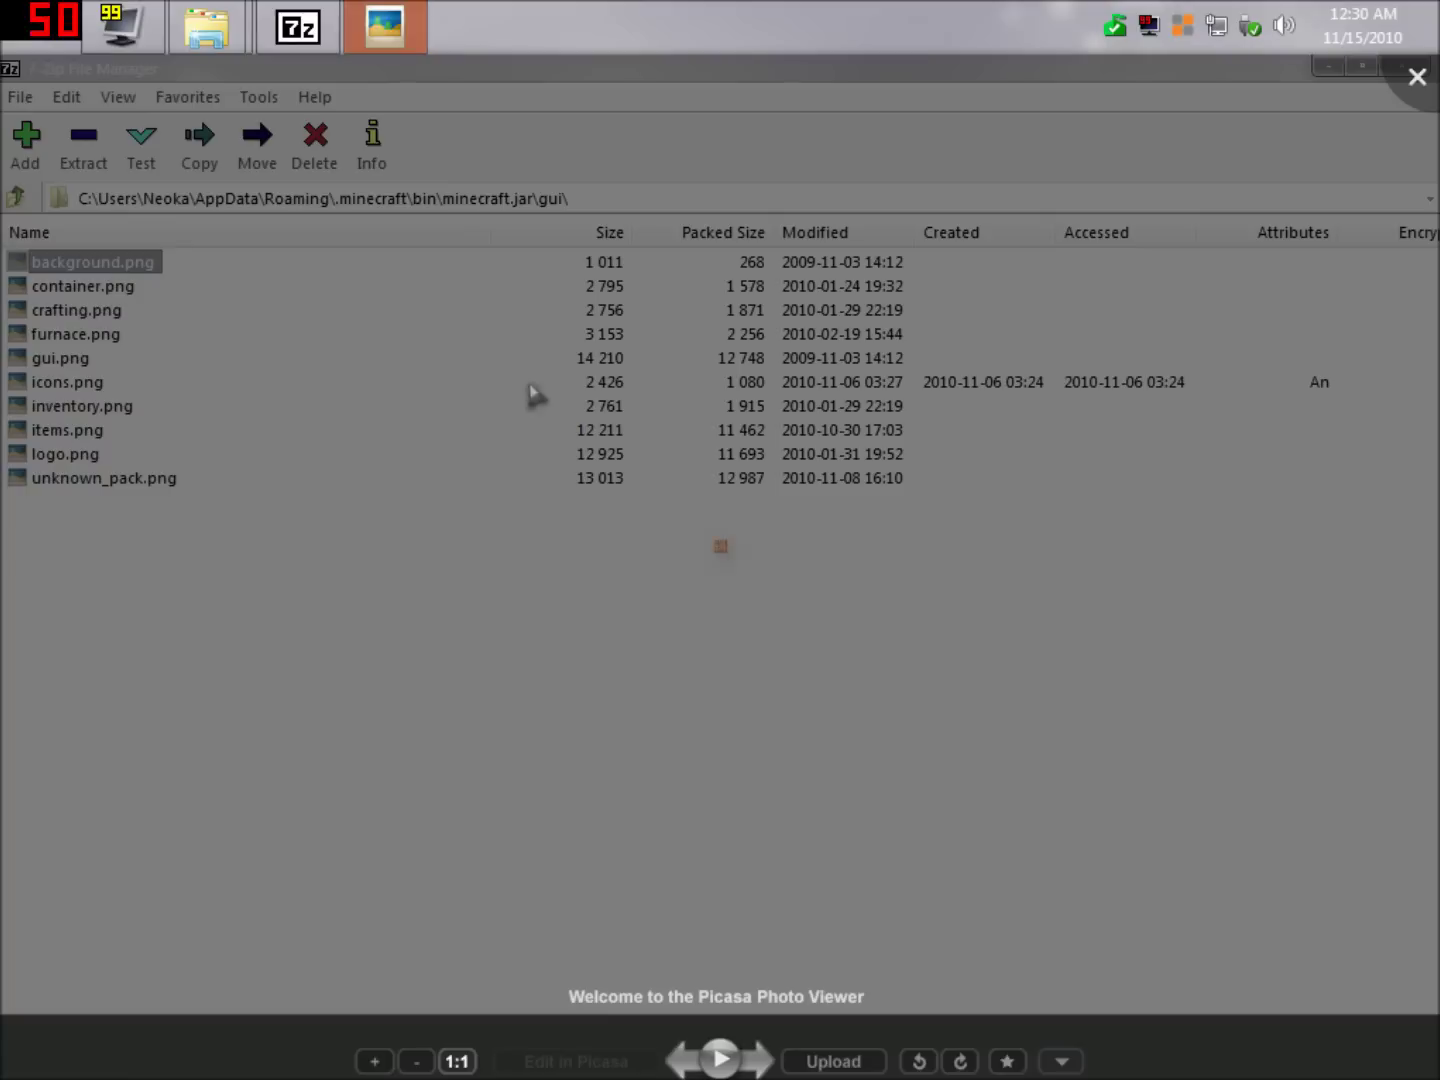
scroll(768, 578, "up", 10)
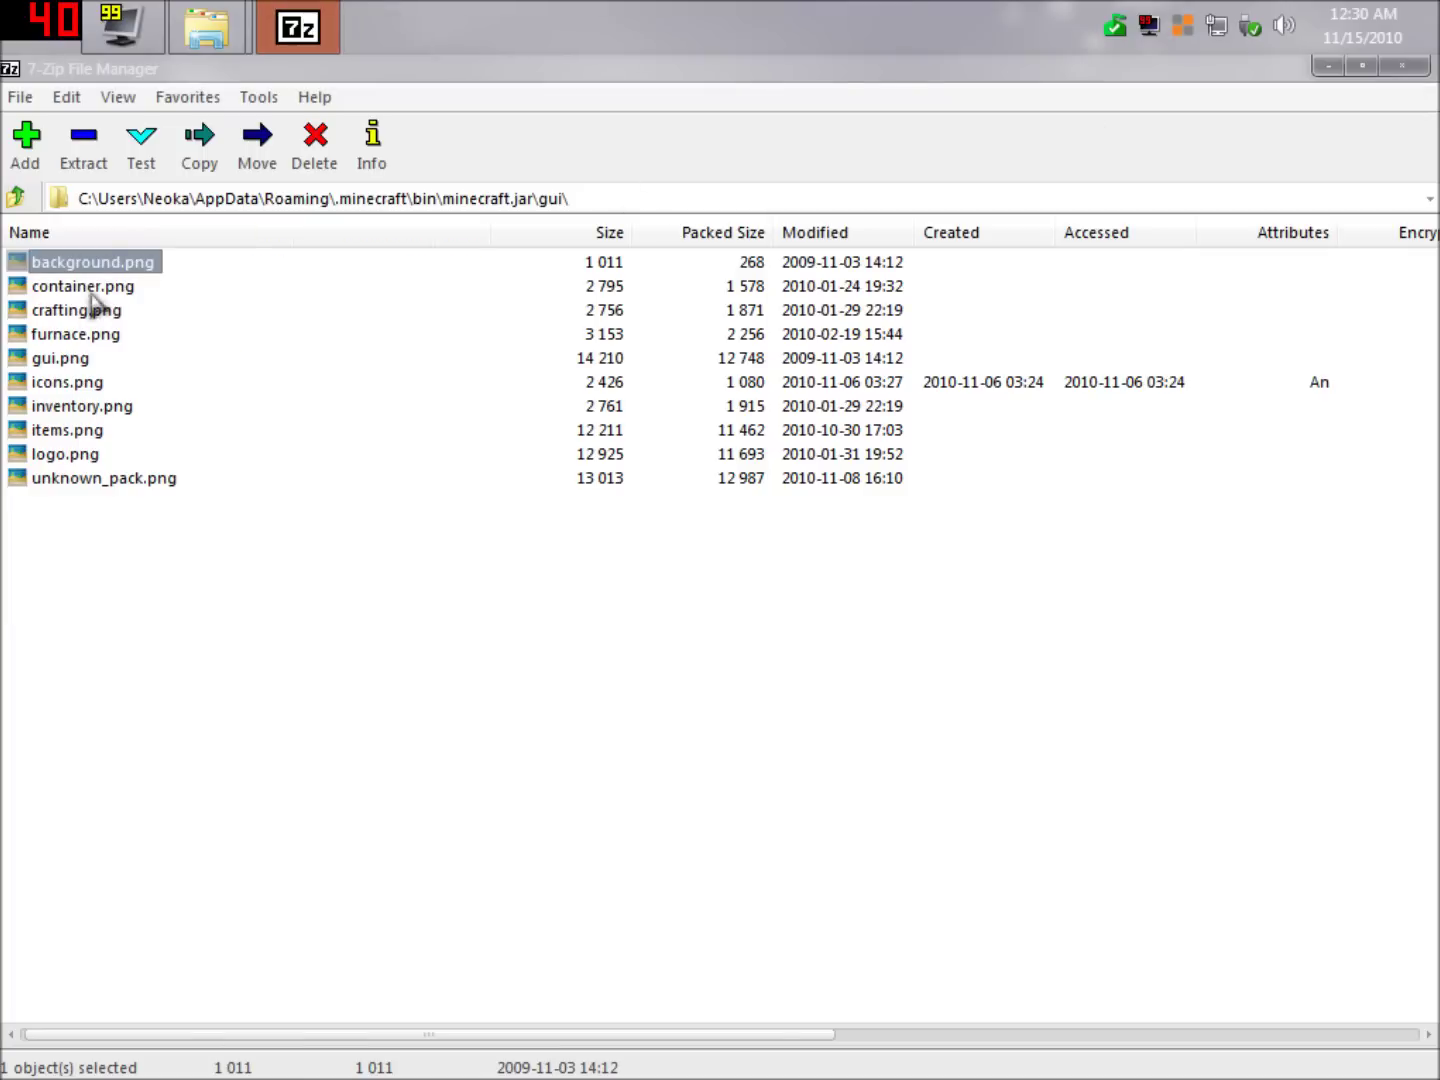
Sort the gui folder by name, view icons.png zoomed in, then open gui.png.
left_click(100, 238)
left_click(115, 236)
double_click(75, 387)
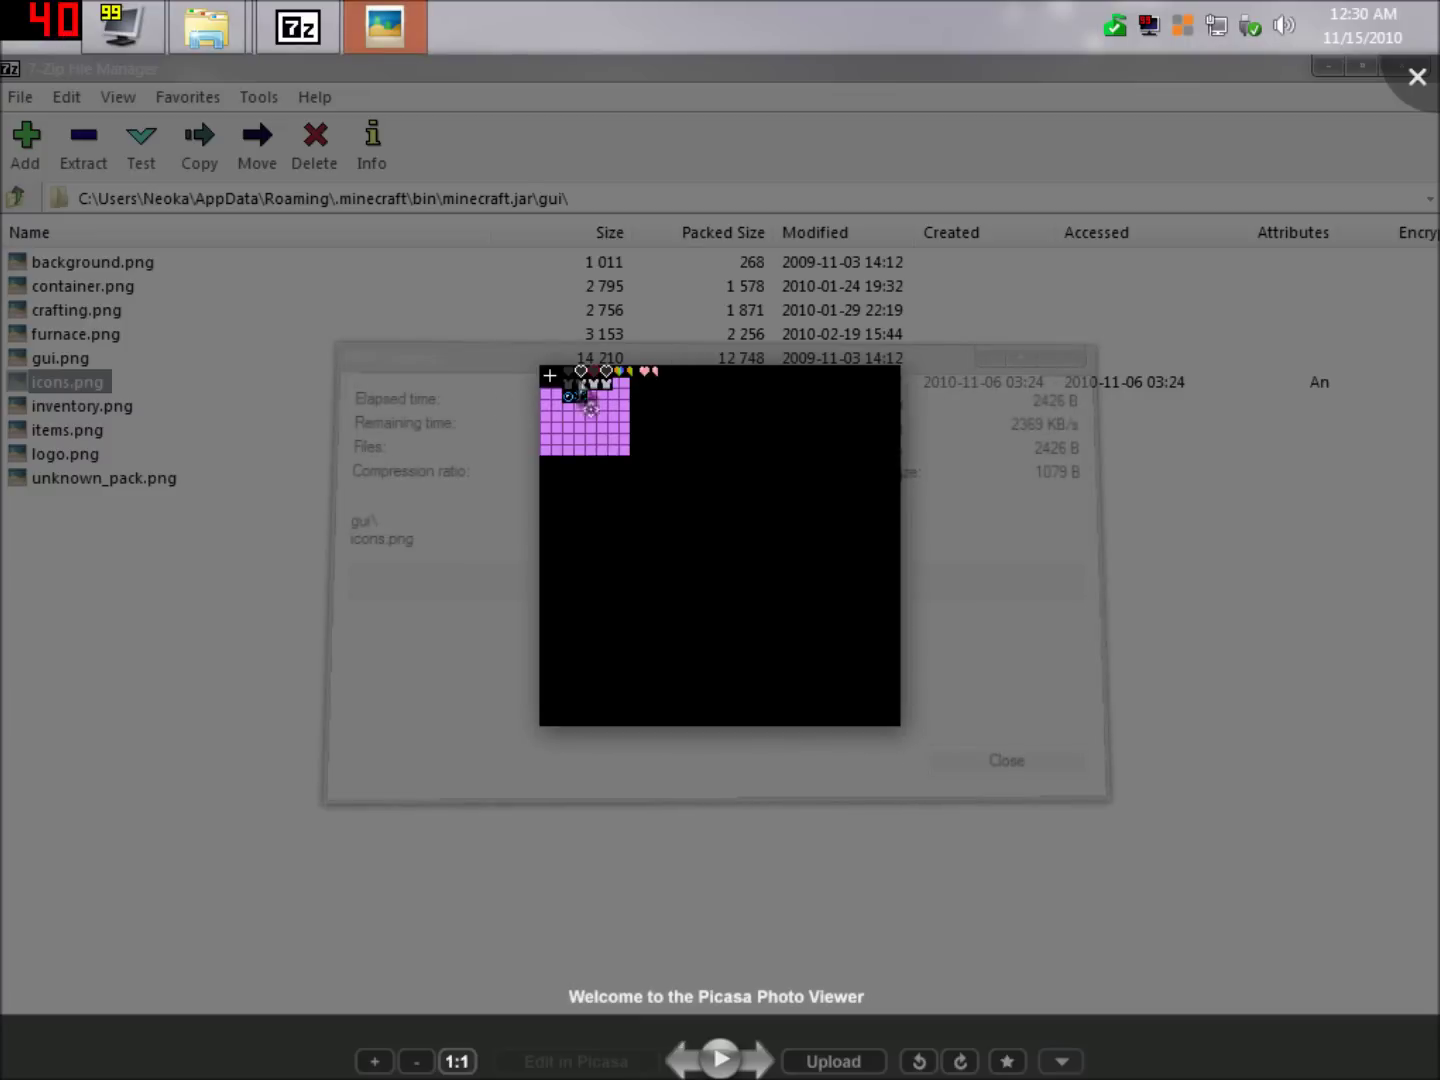
scroll(638, 399, "up", 3)
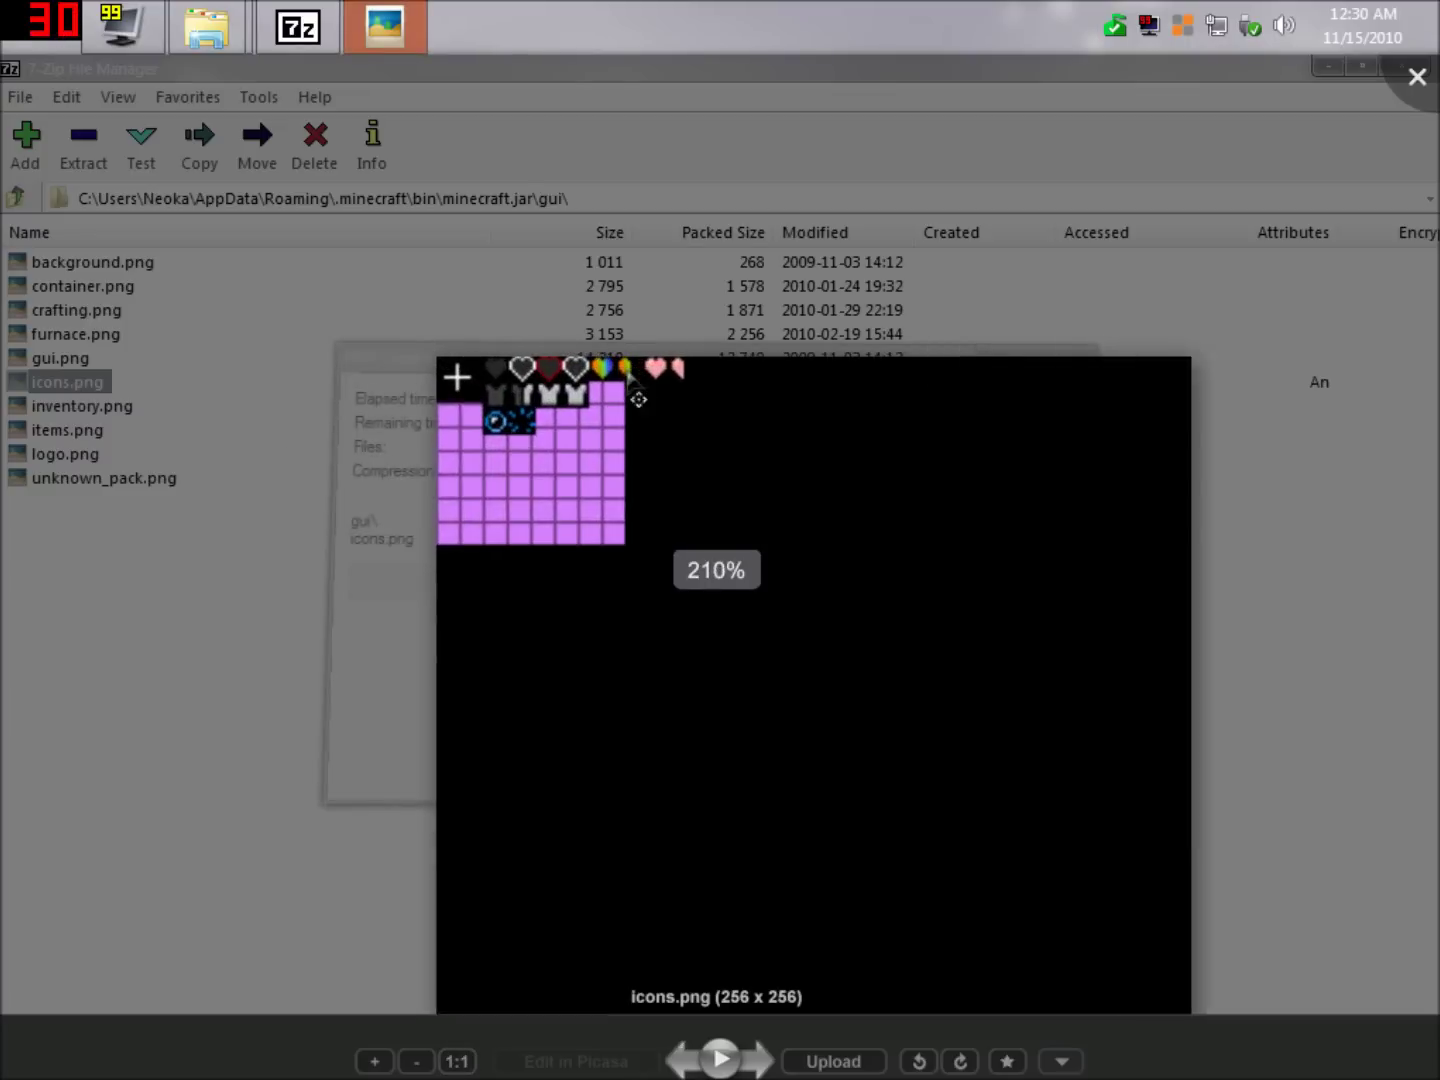
scroll(638, 399, "up", 1)
scroll(689, 500, "up", 1)
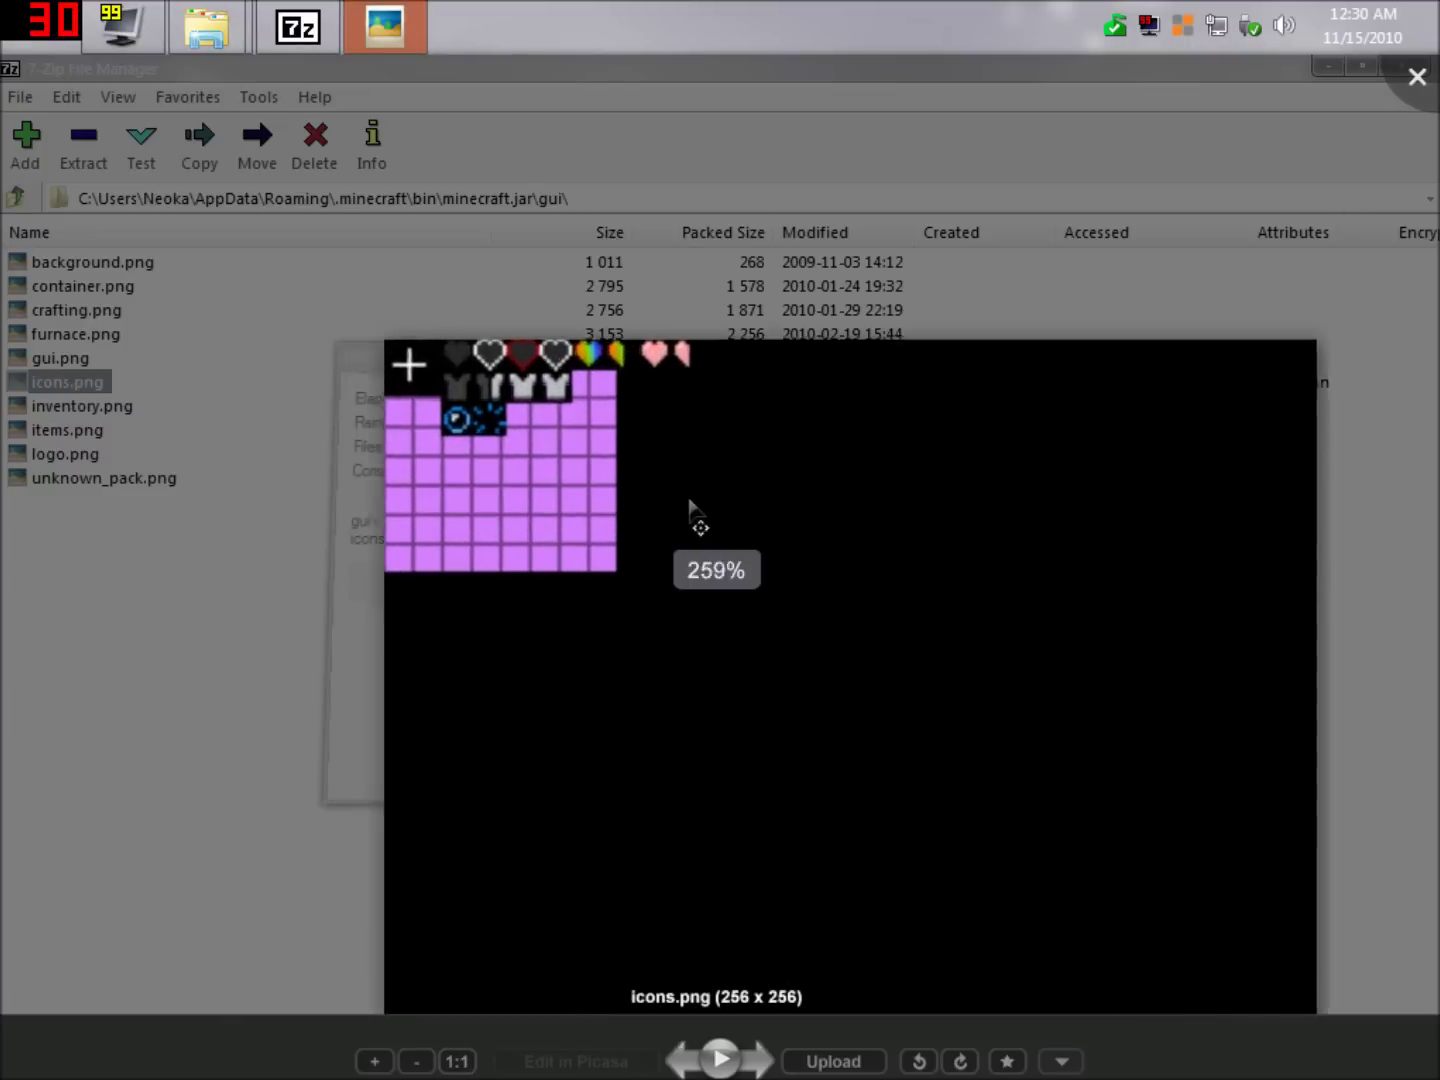
scroll(689, 500, "up", 8)
scroll(713, 402, "down", 9)
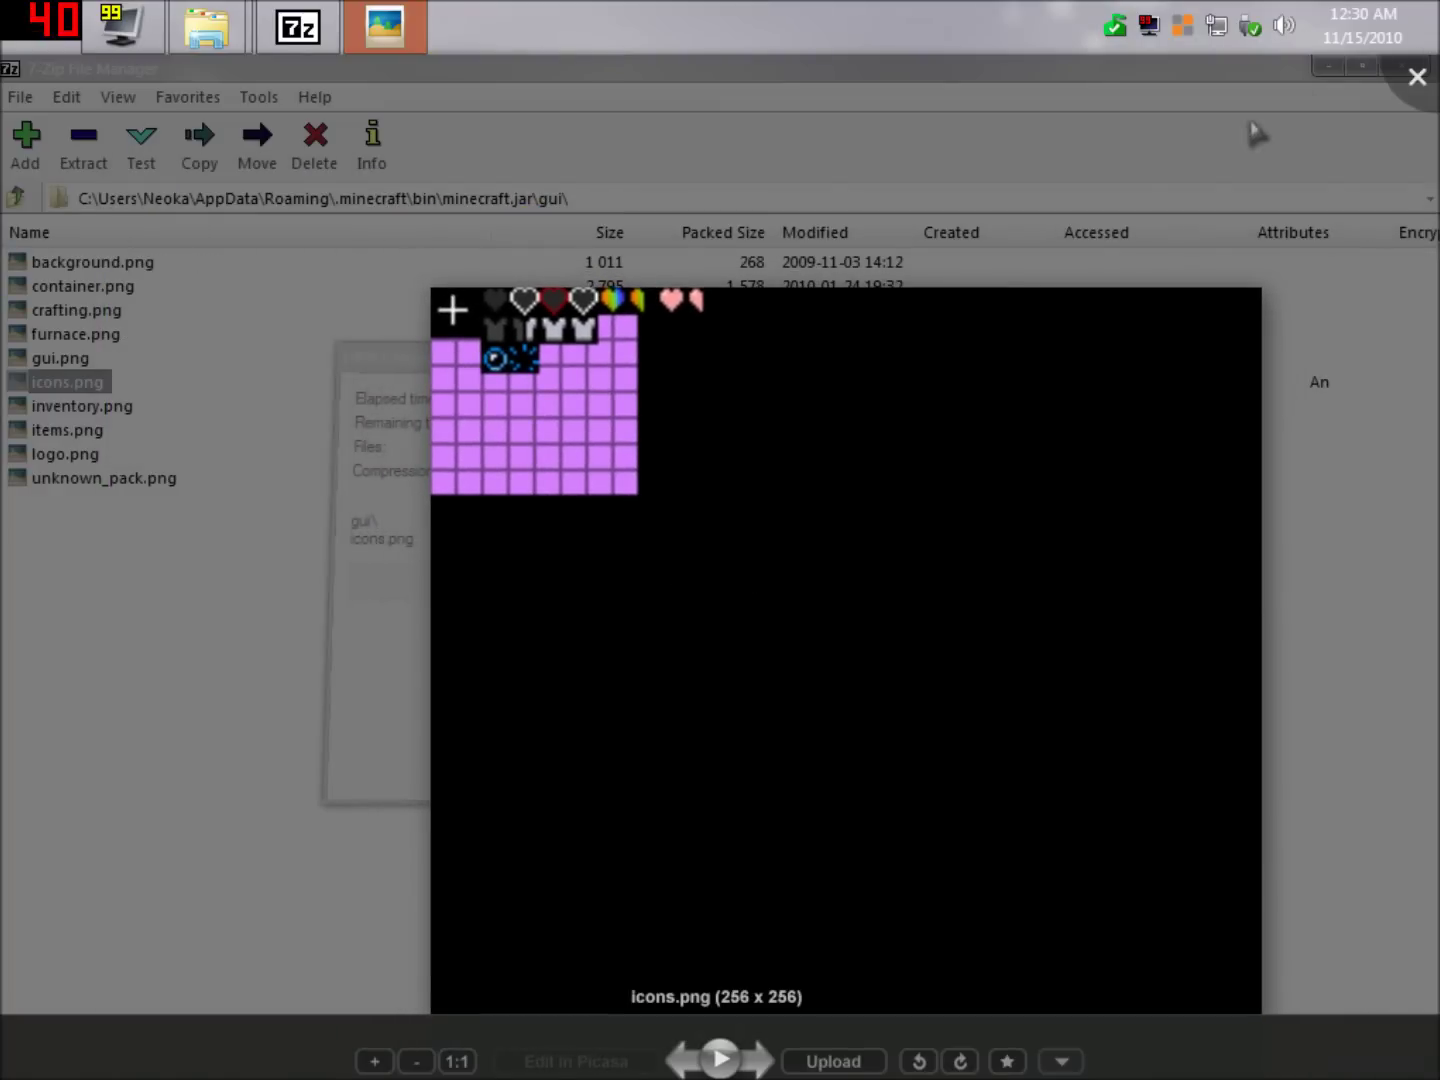
left_click(1417, 77)
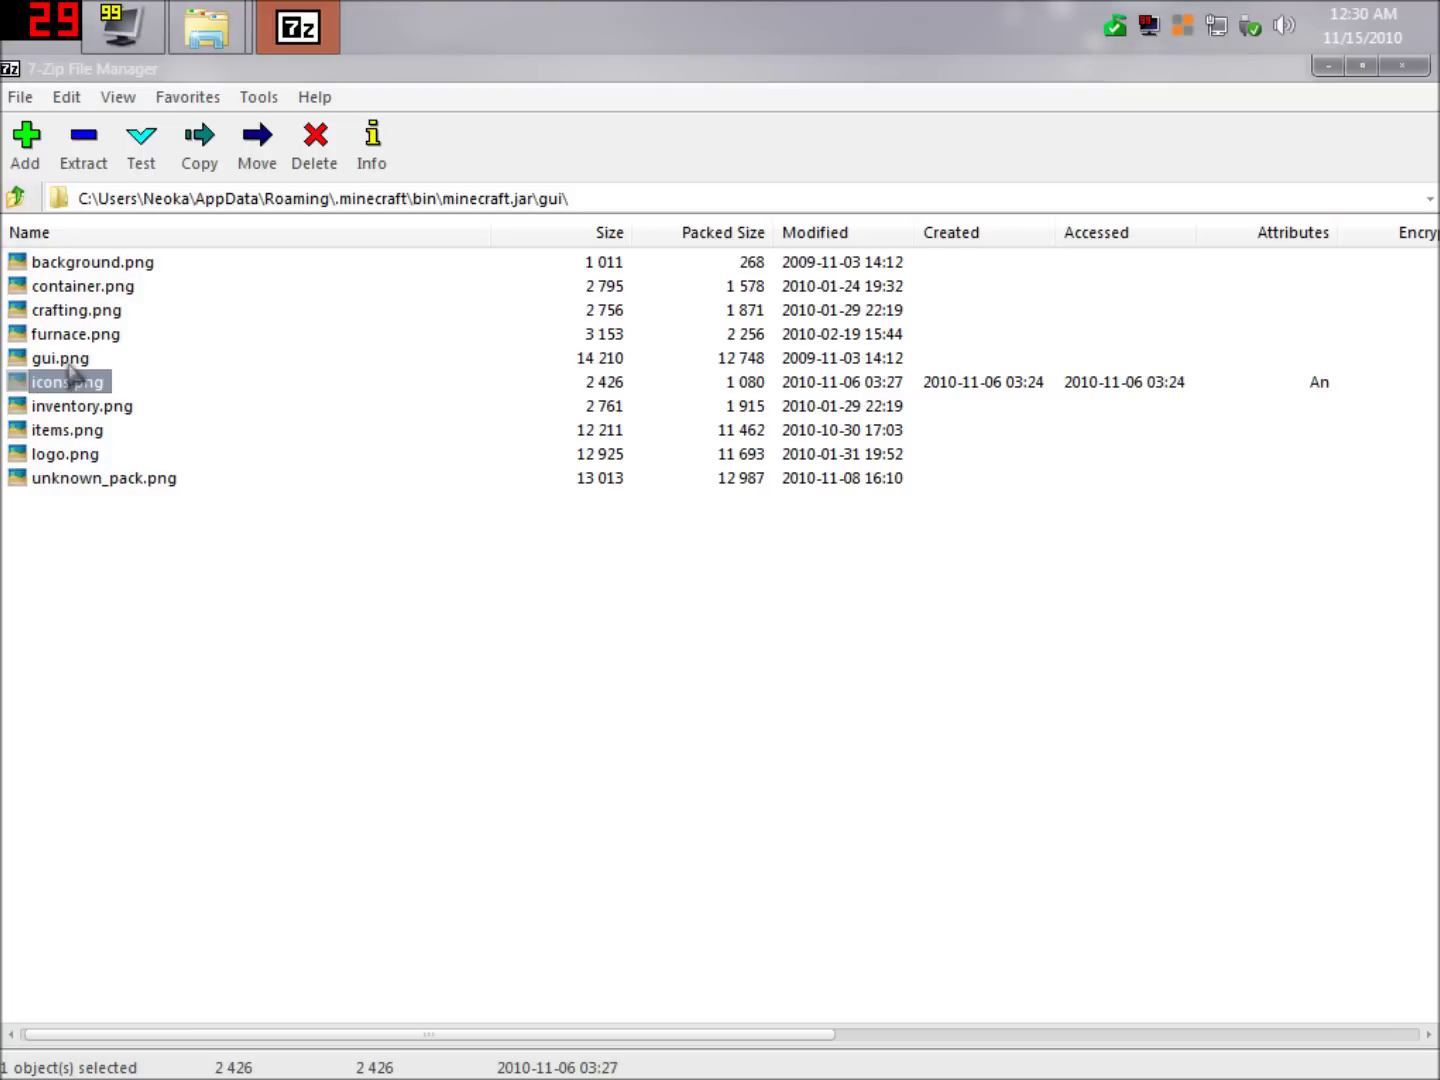
double_click(60, 358)
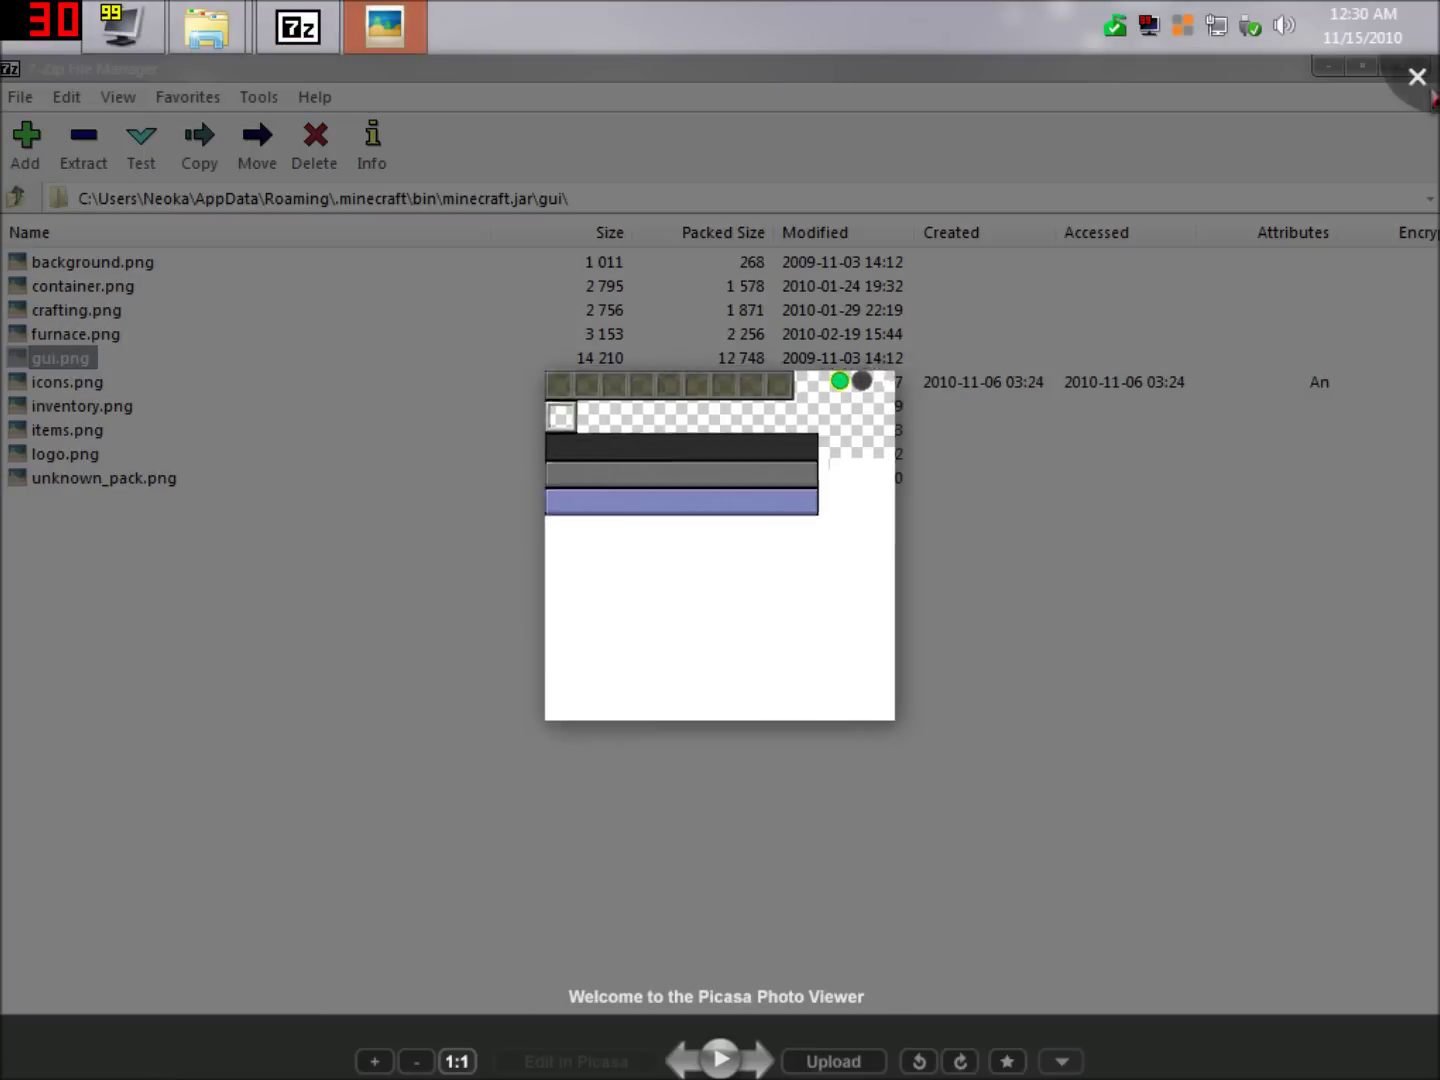
key("super")
In Chrome, search Google for 'picasa', visit the Picasa 3 download page, then close Chrome.
left_click(193, 100)
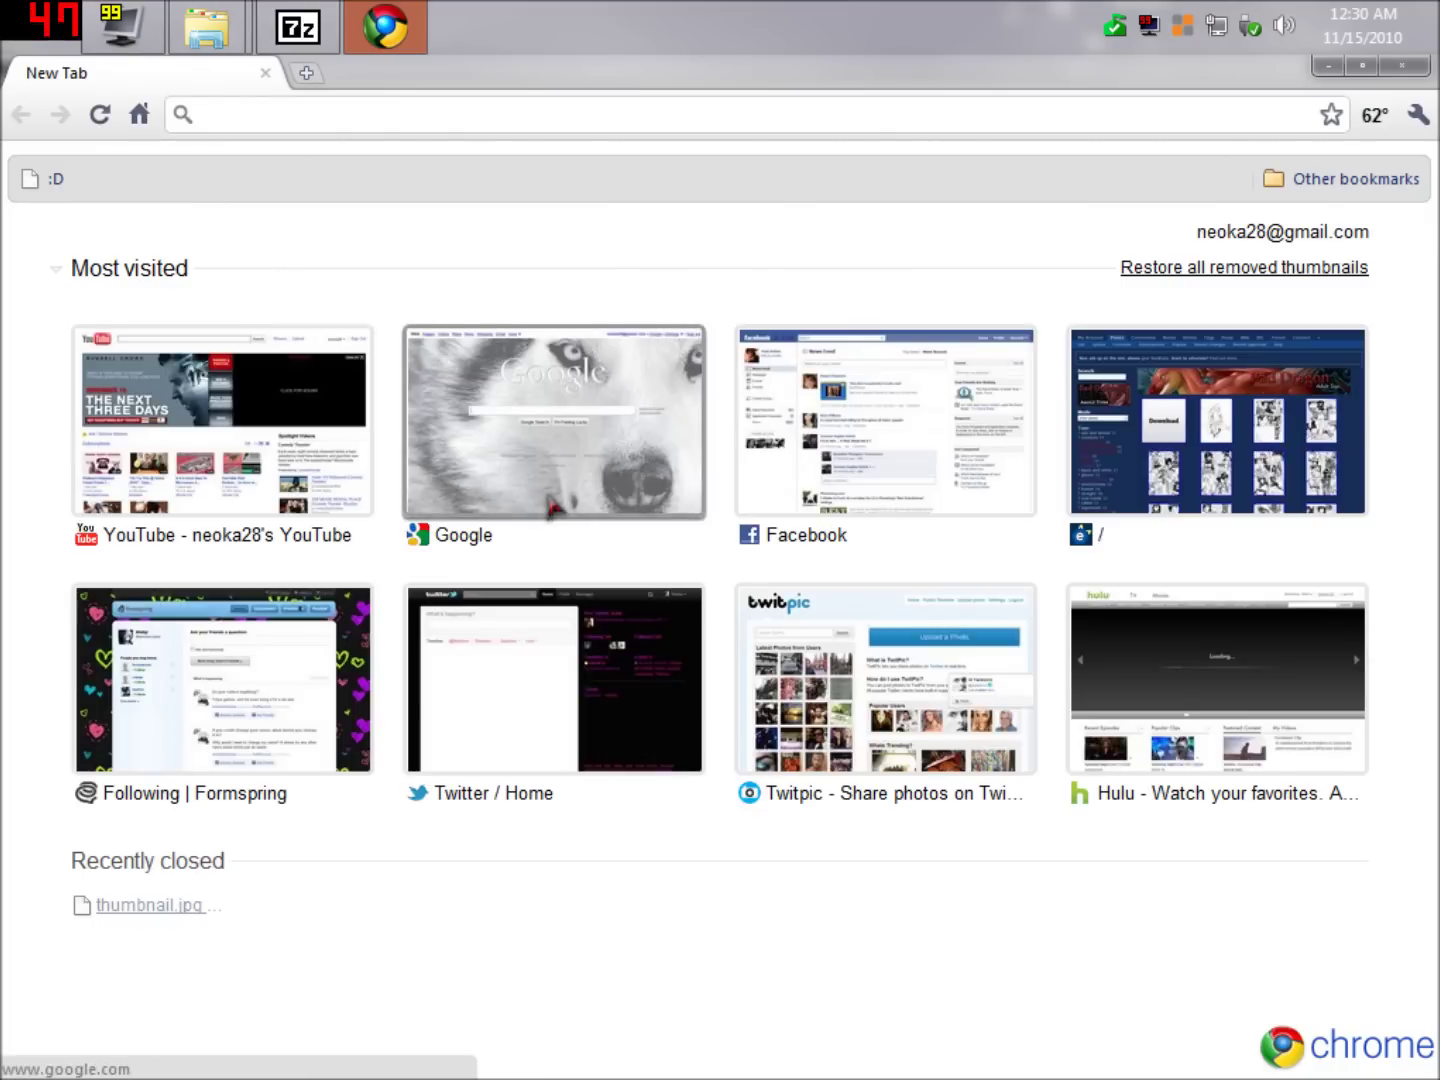
type("google.com")
key("Return")
type("p")
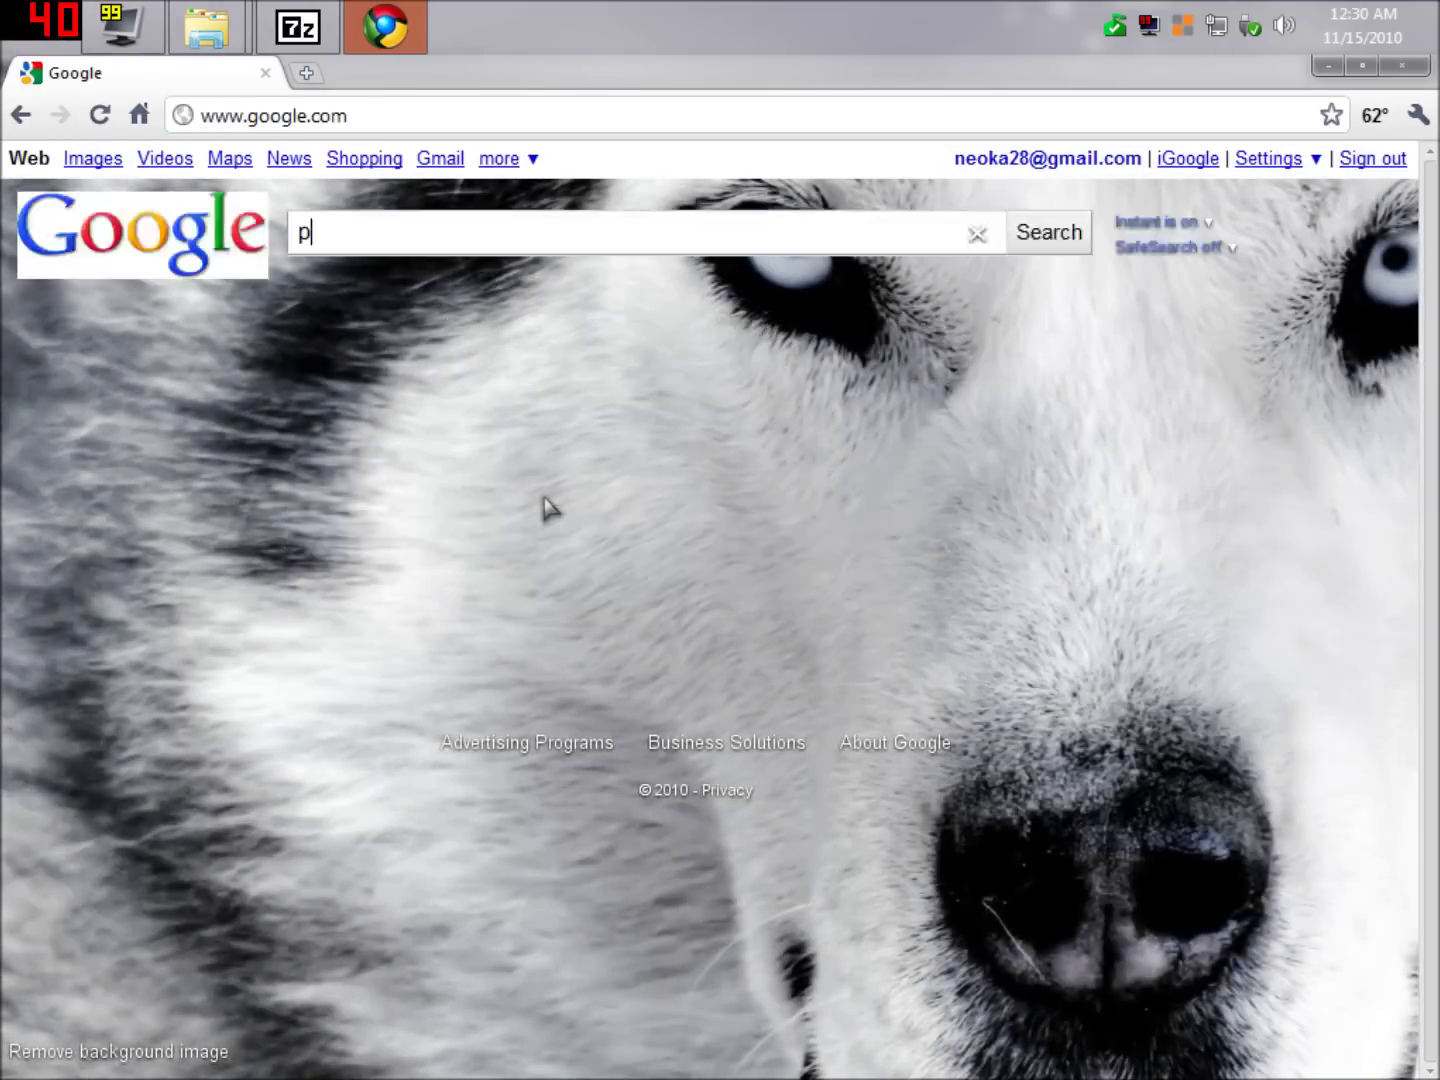
type("icasA")
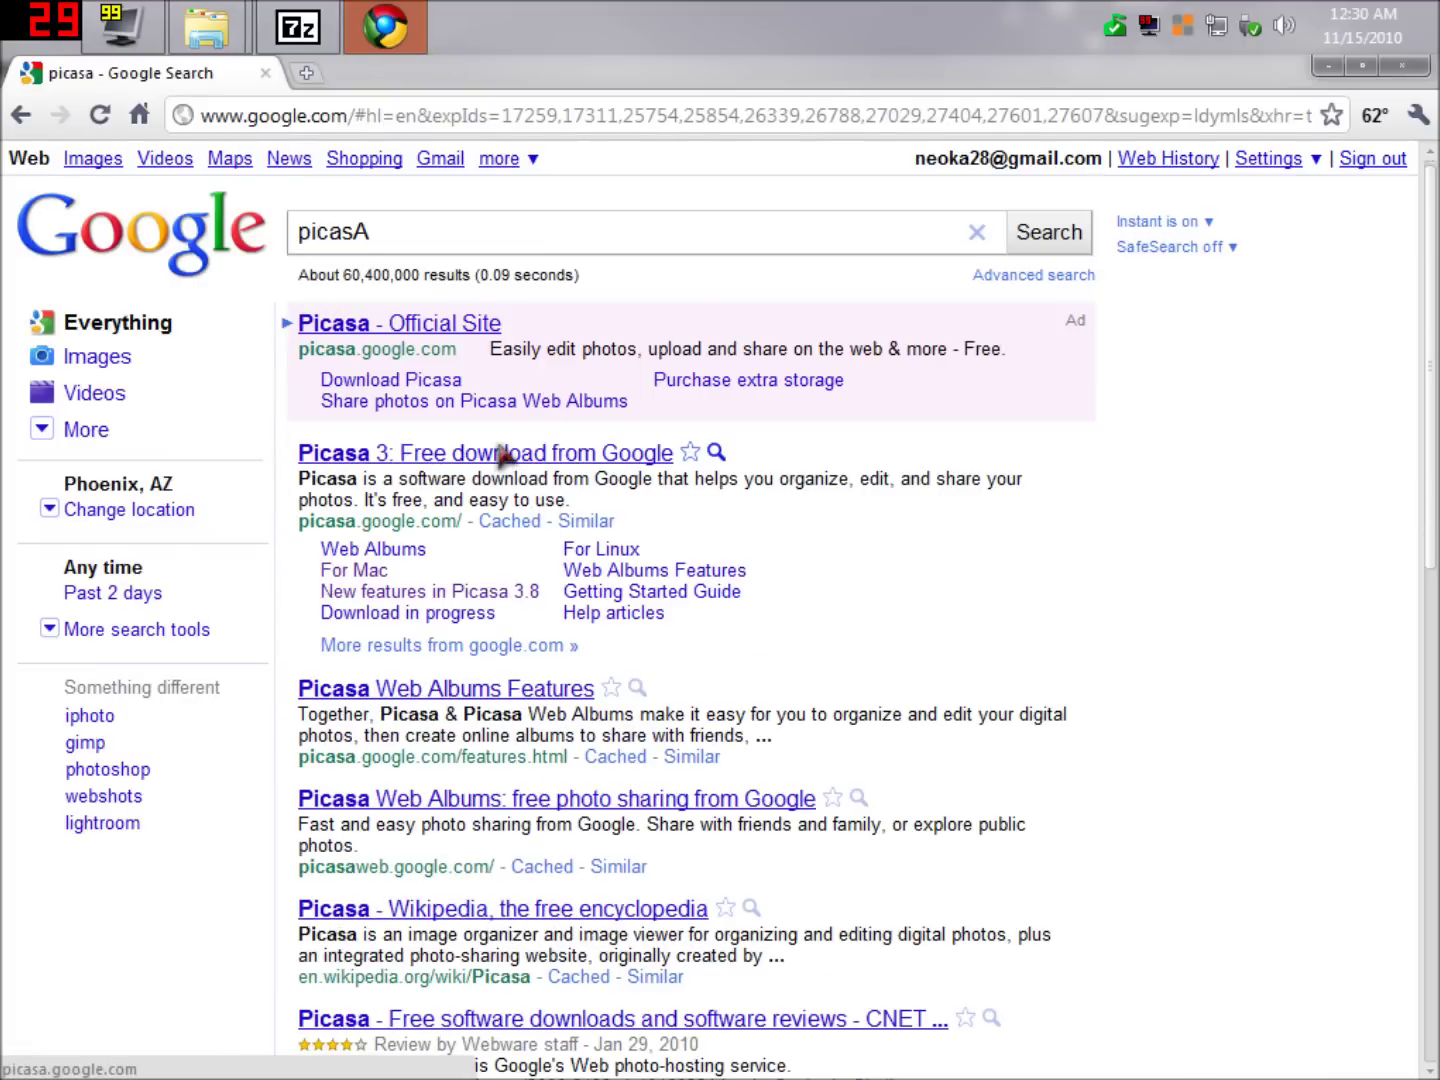
left_click(503, 456)
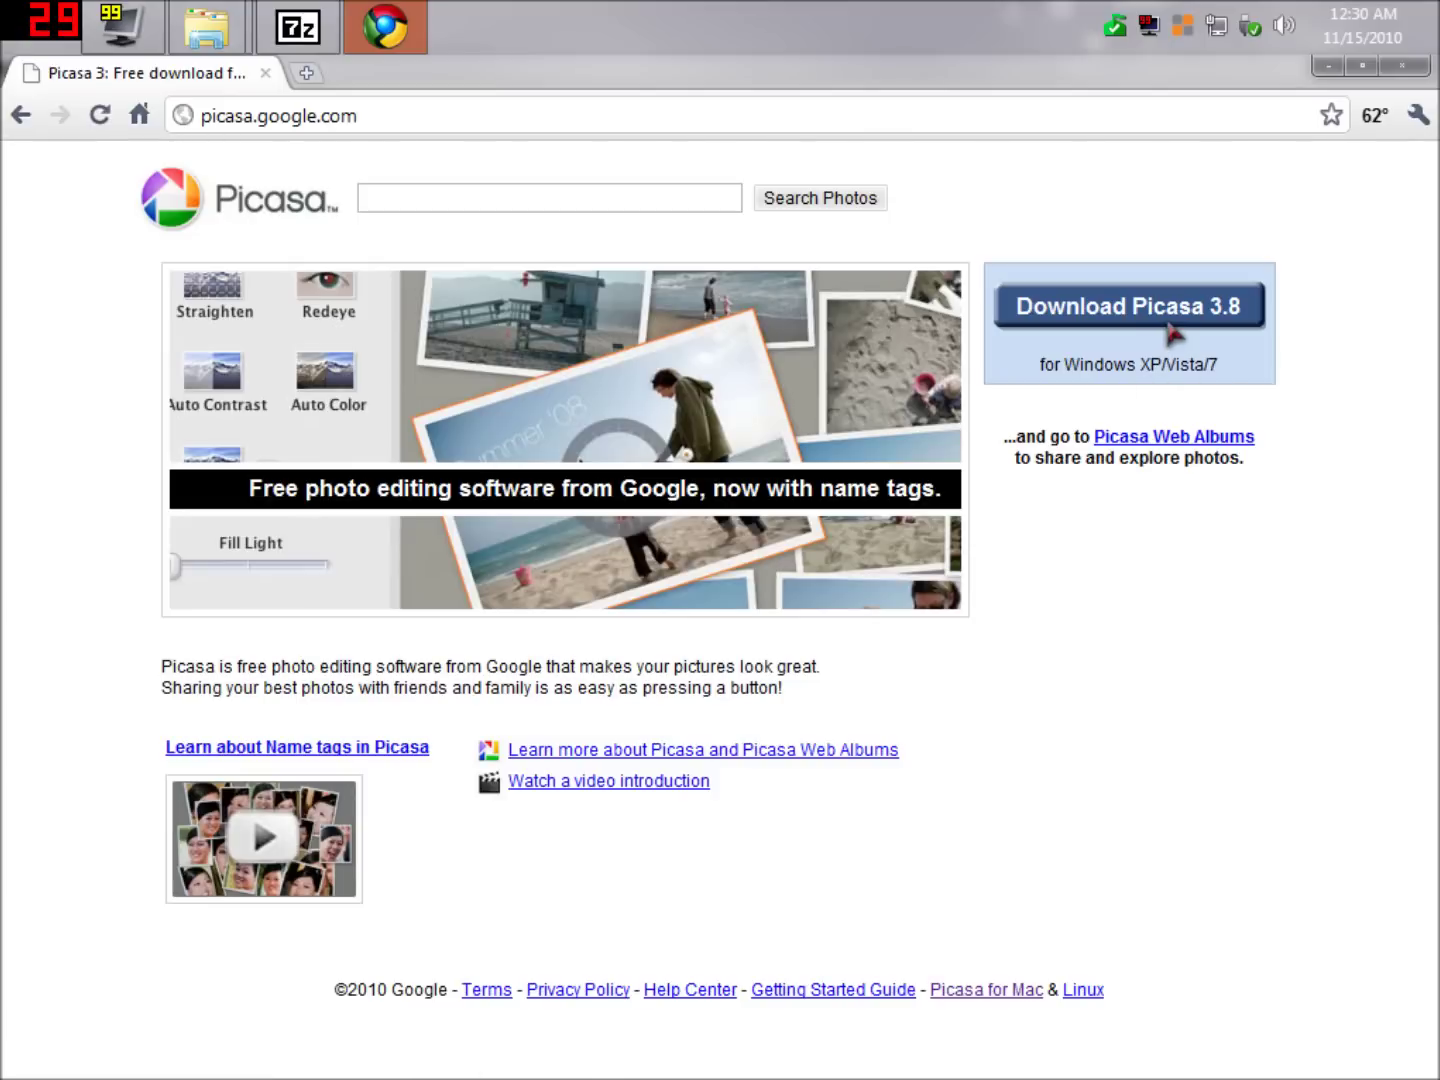
left_click(1402, 65)
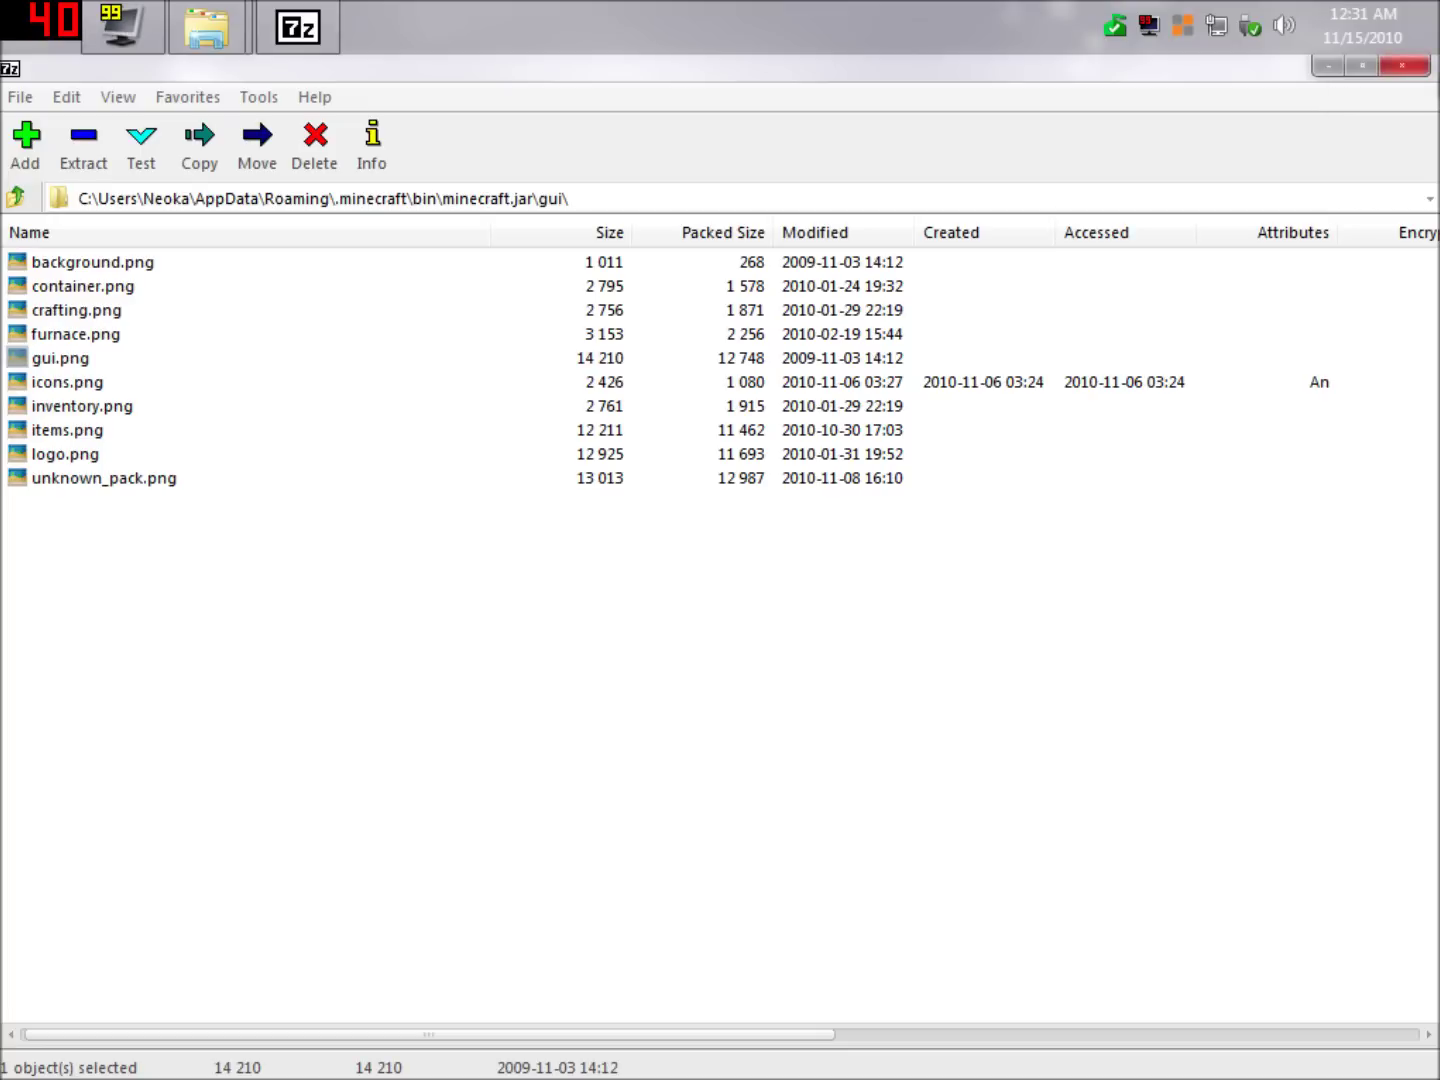
Close 7-Zip and preview the sun, kz and moon textures from the bin folder.
left_click(1419, 68)
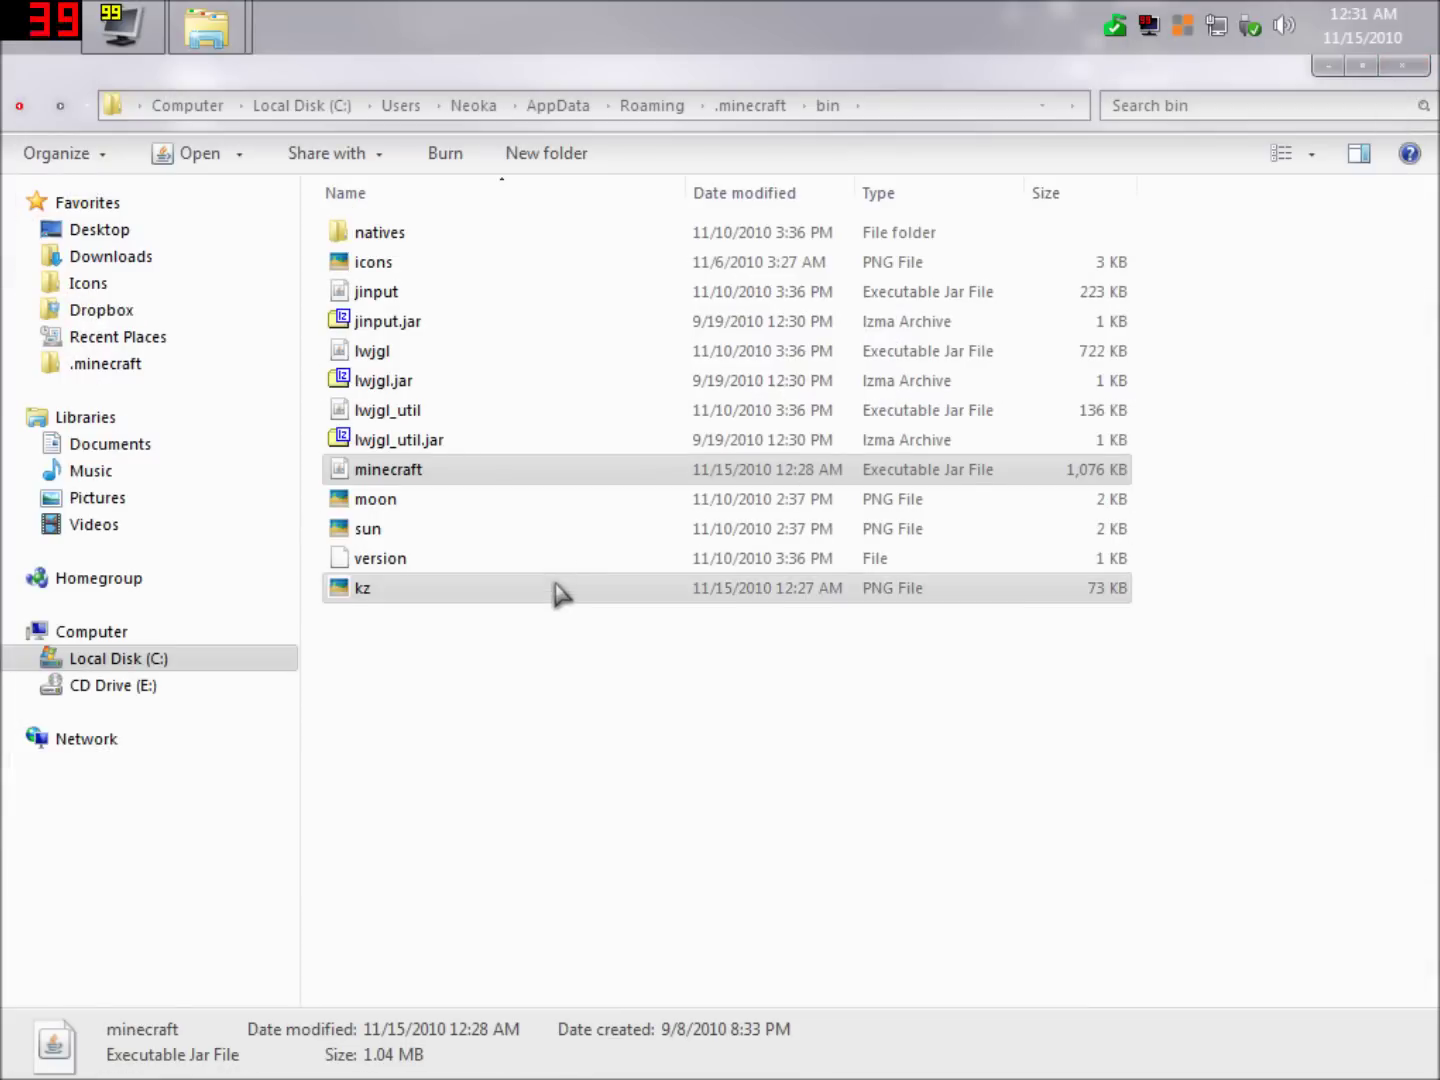
double_click(405, 533)
key("Escape")
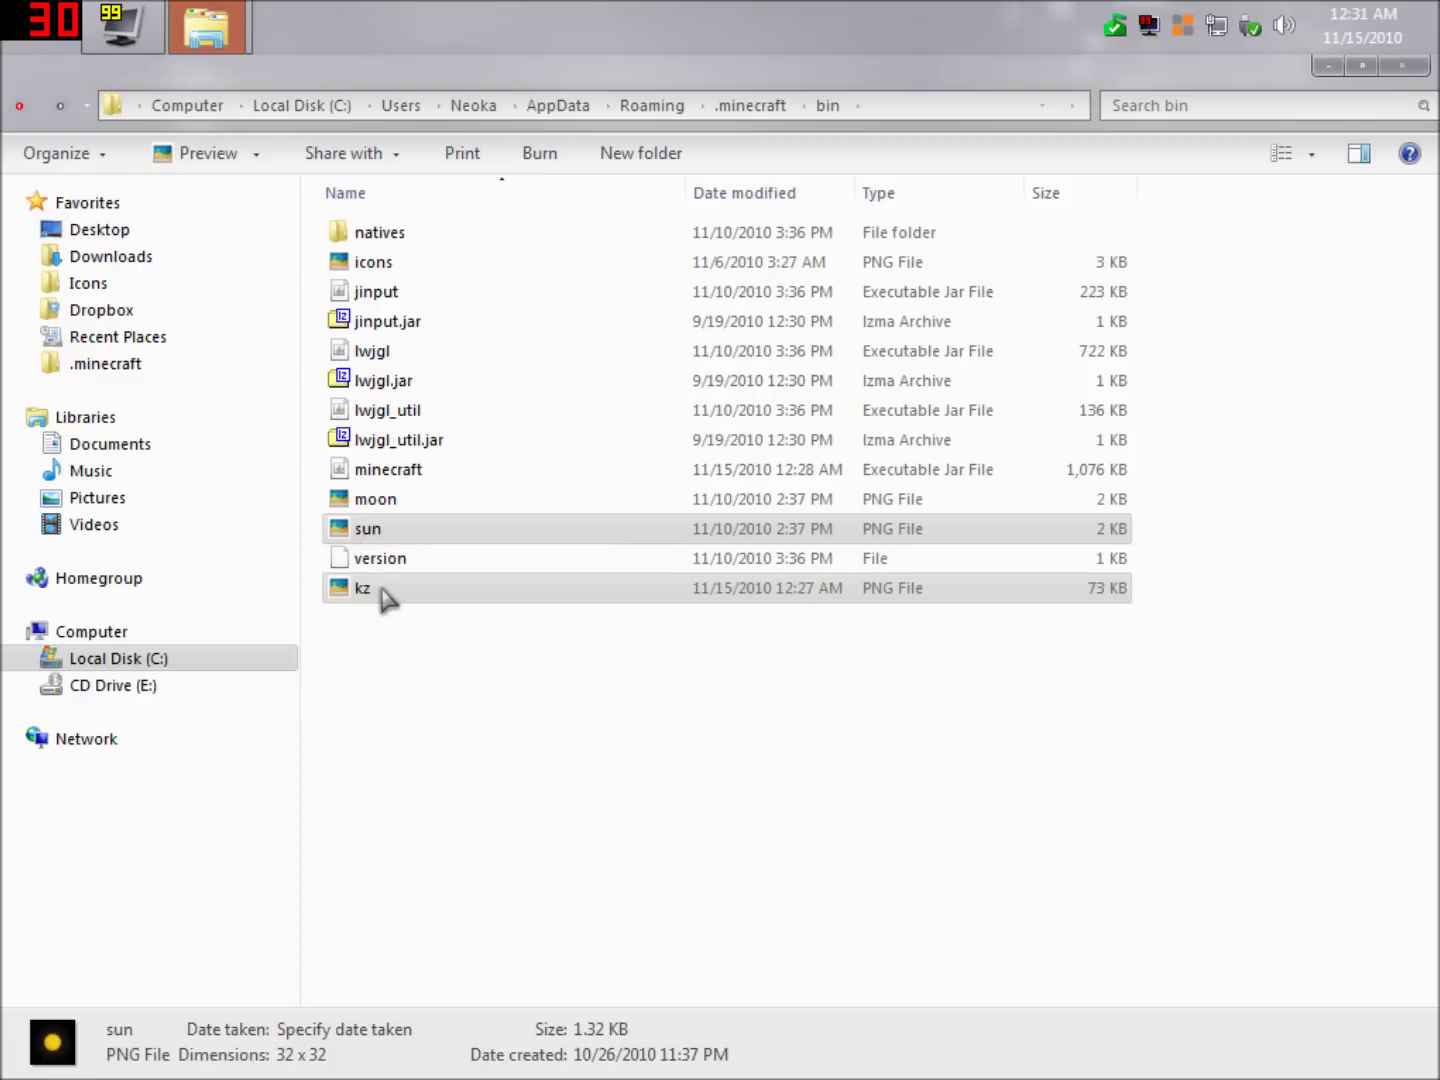
double_click(385, 595)
left_click(1428, 148)
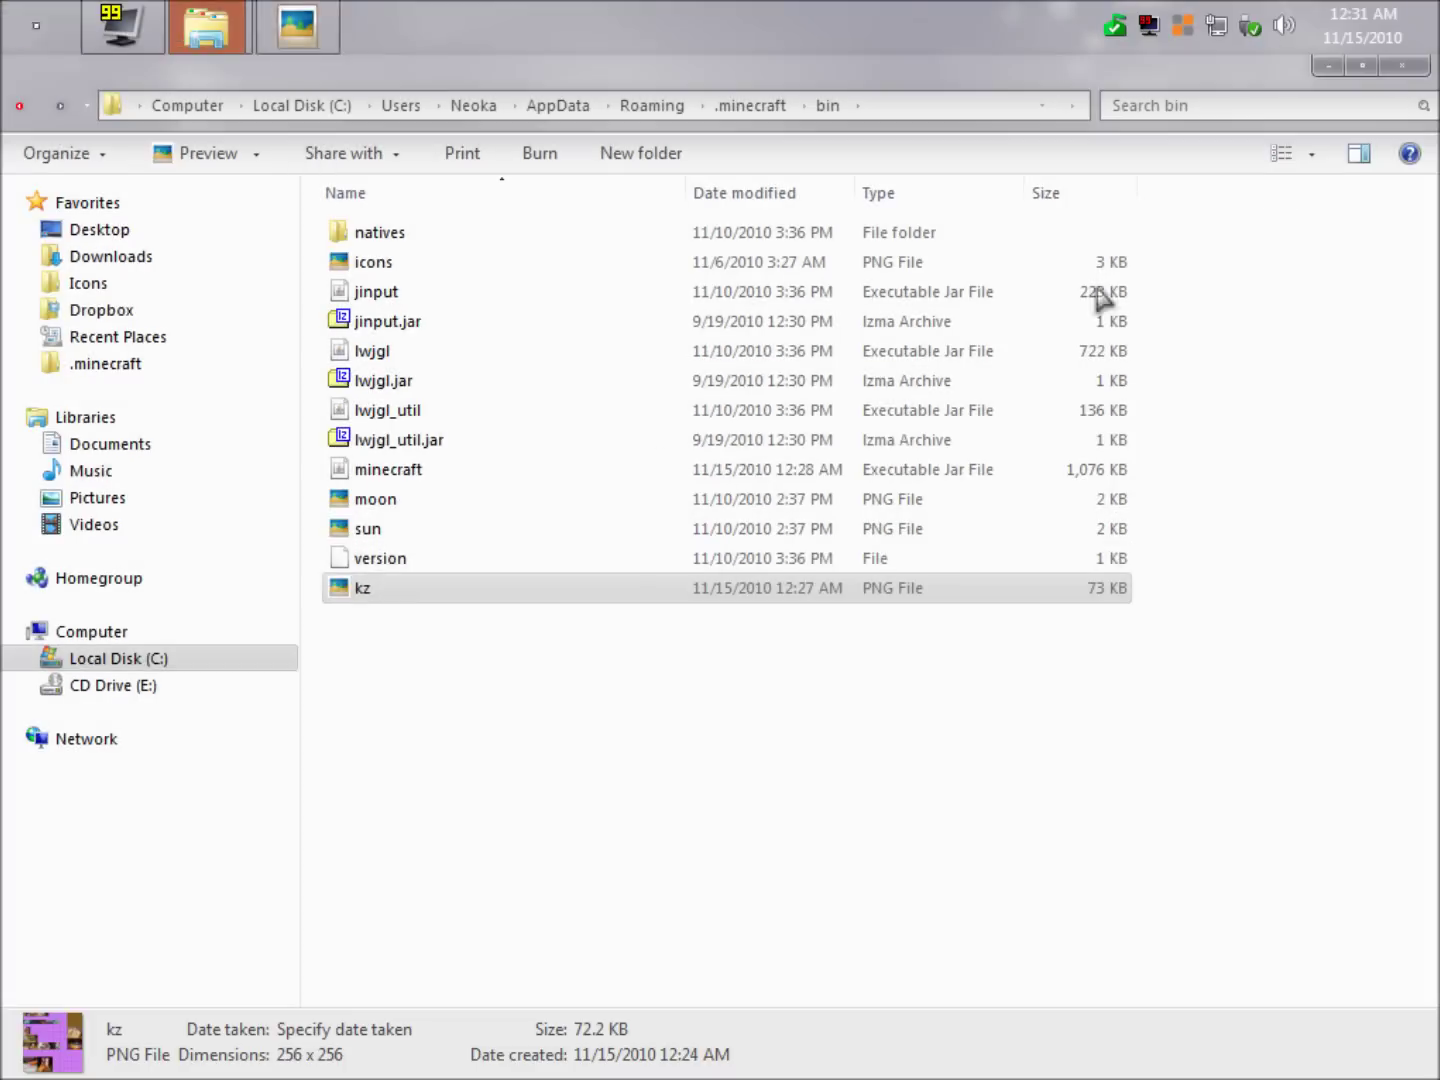
double_click(372, 502)
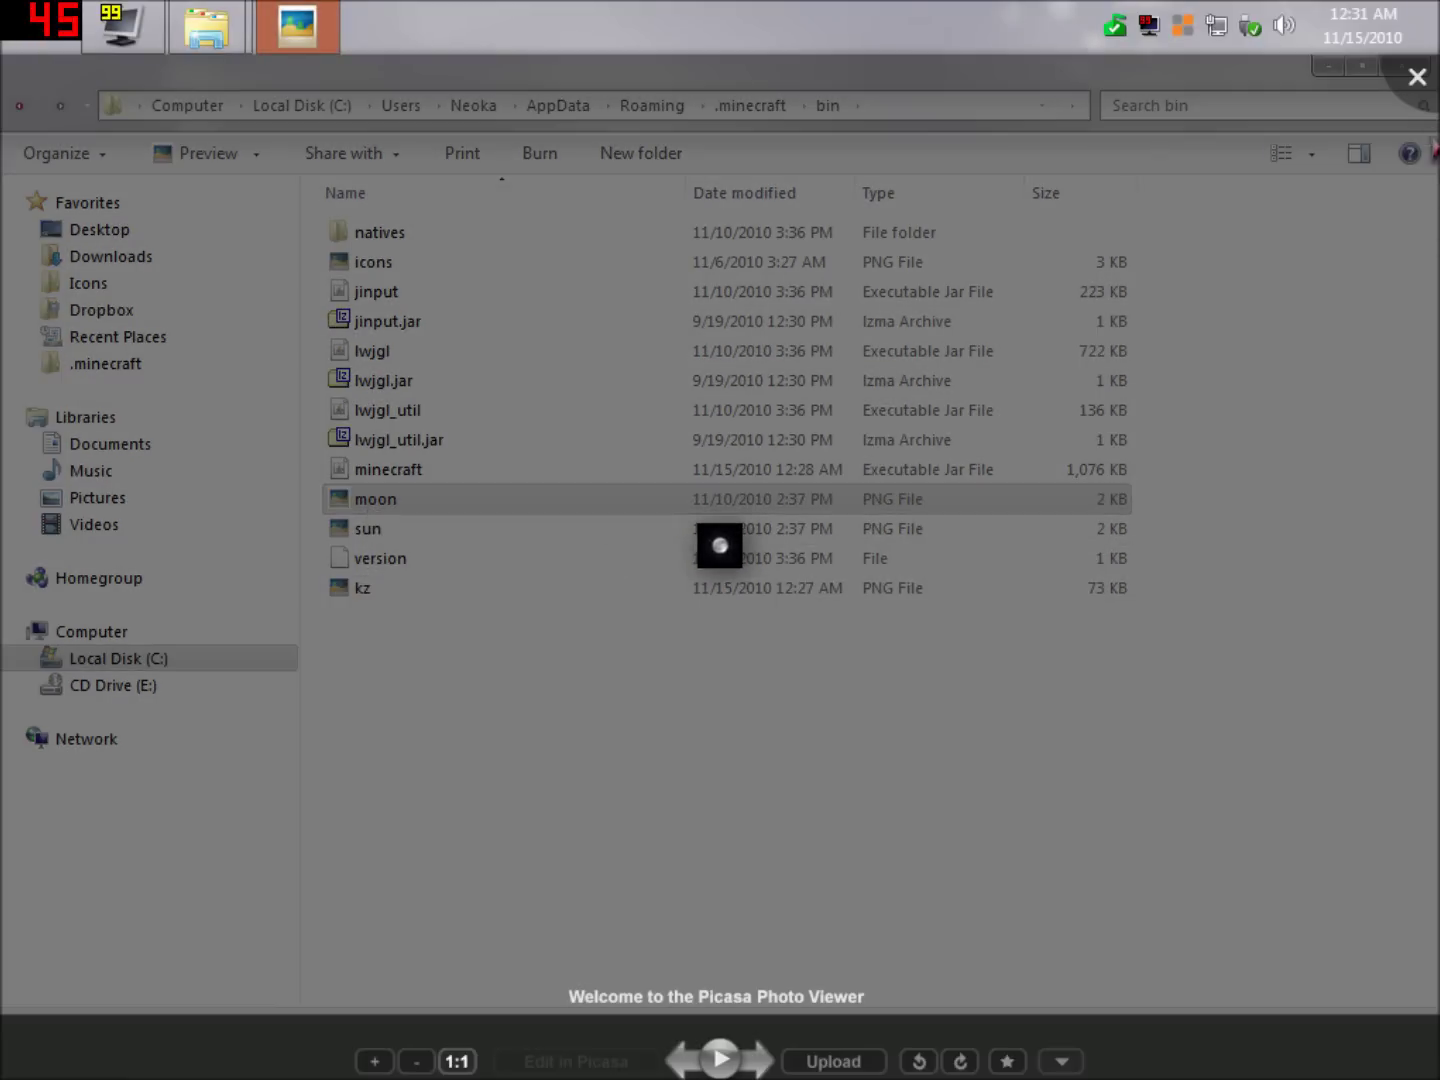
key("Escape")
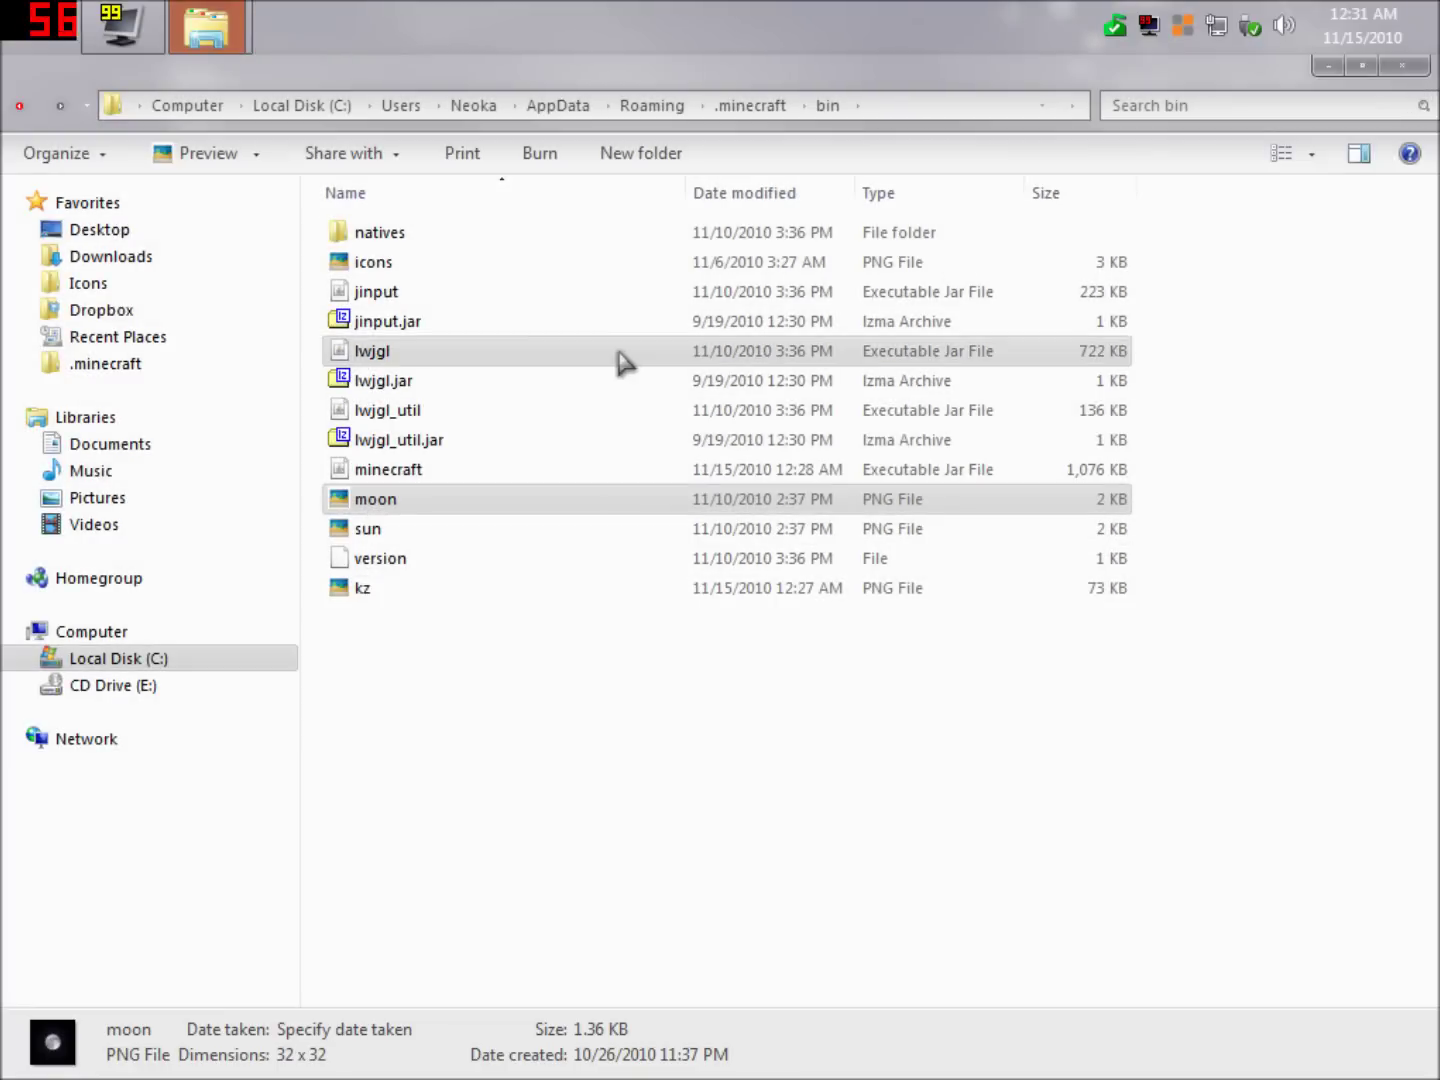
double_click(455, 538)
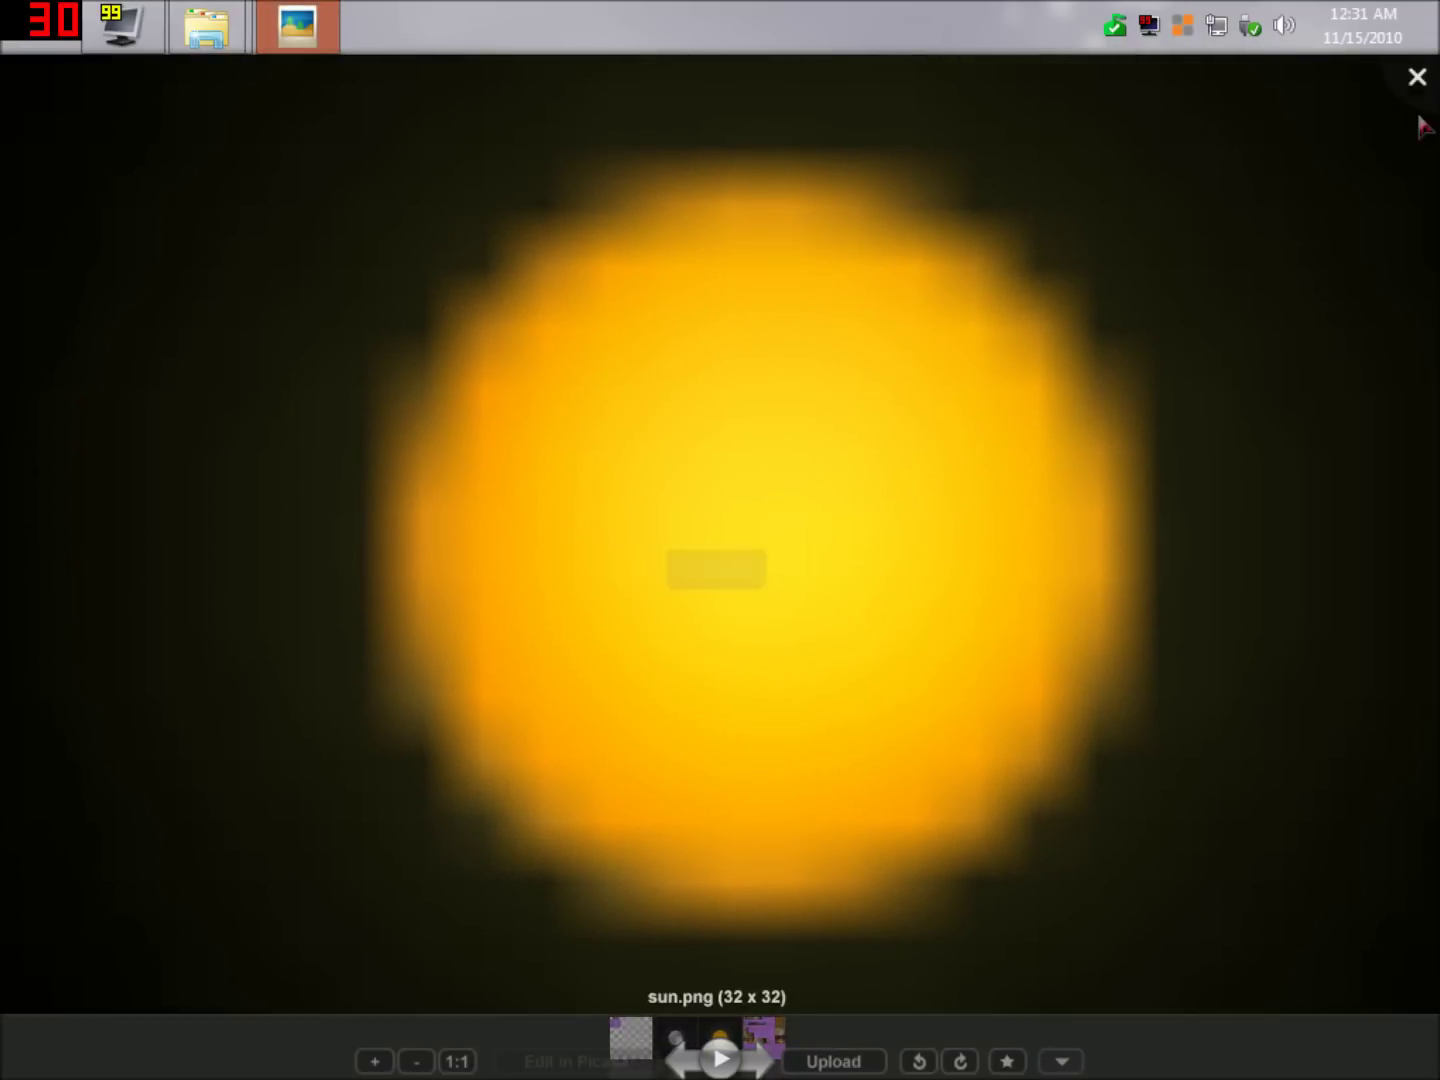
key("Escape")
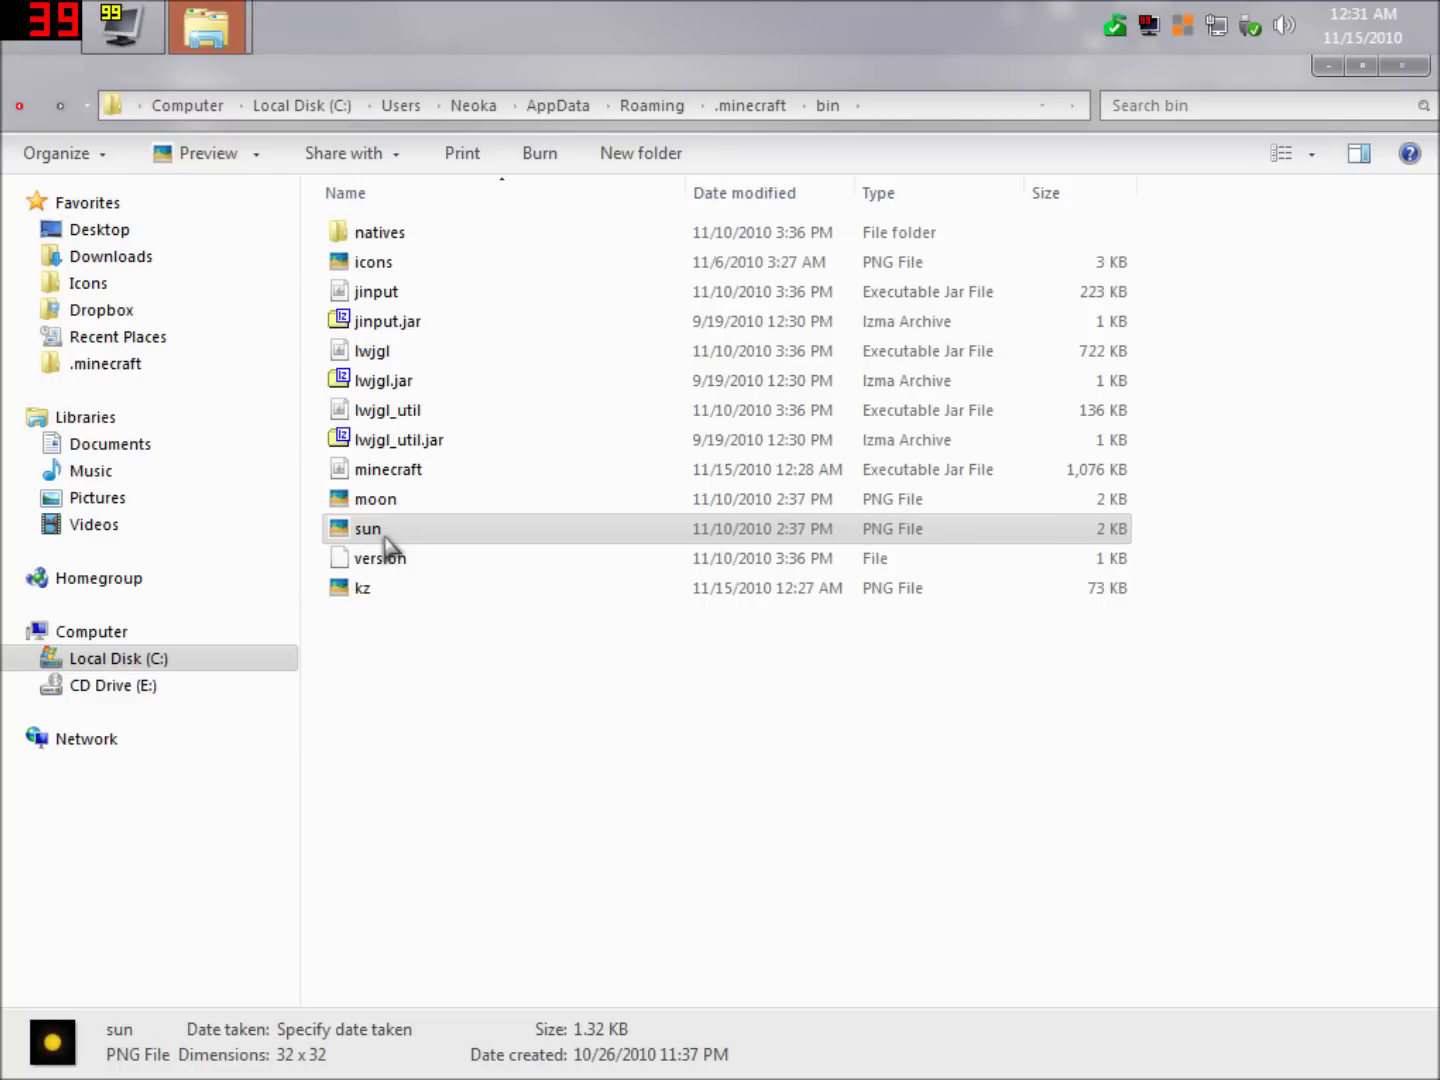
right_click(383, 535)
Open sun.png in Paint.NET, zoom to 3200% to inspect its pixels, then close it.
mouse_move(533, 673)
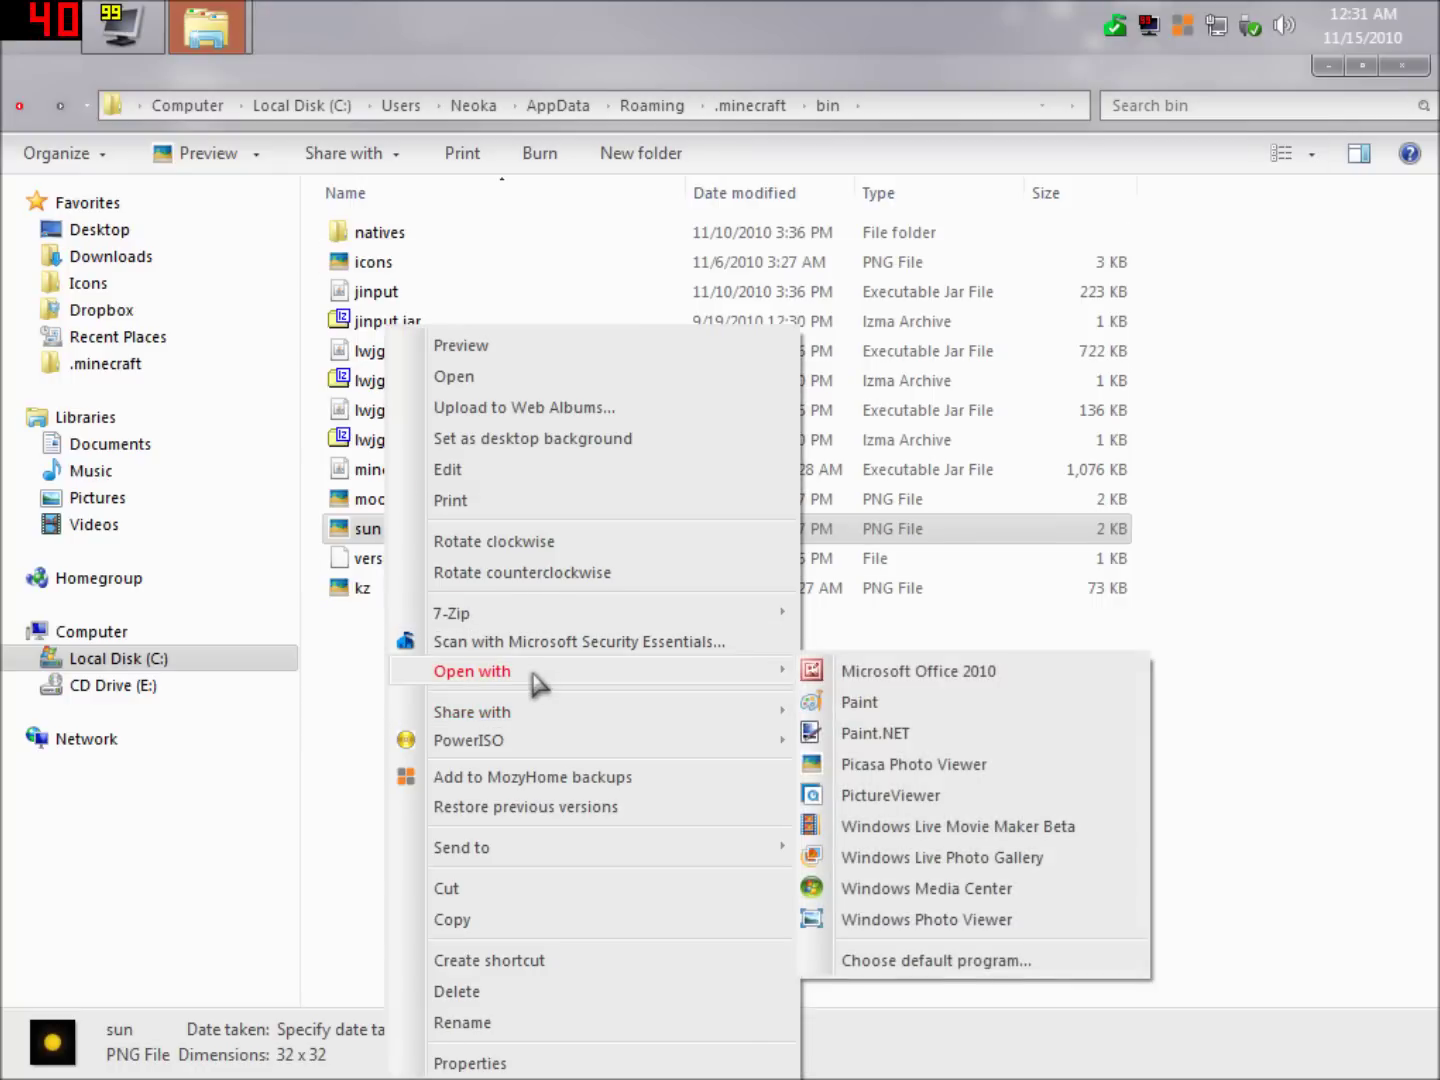
left_click(958, 733)
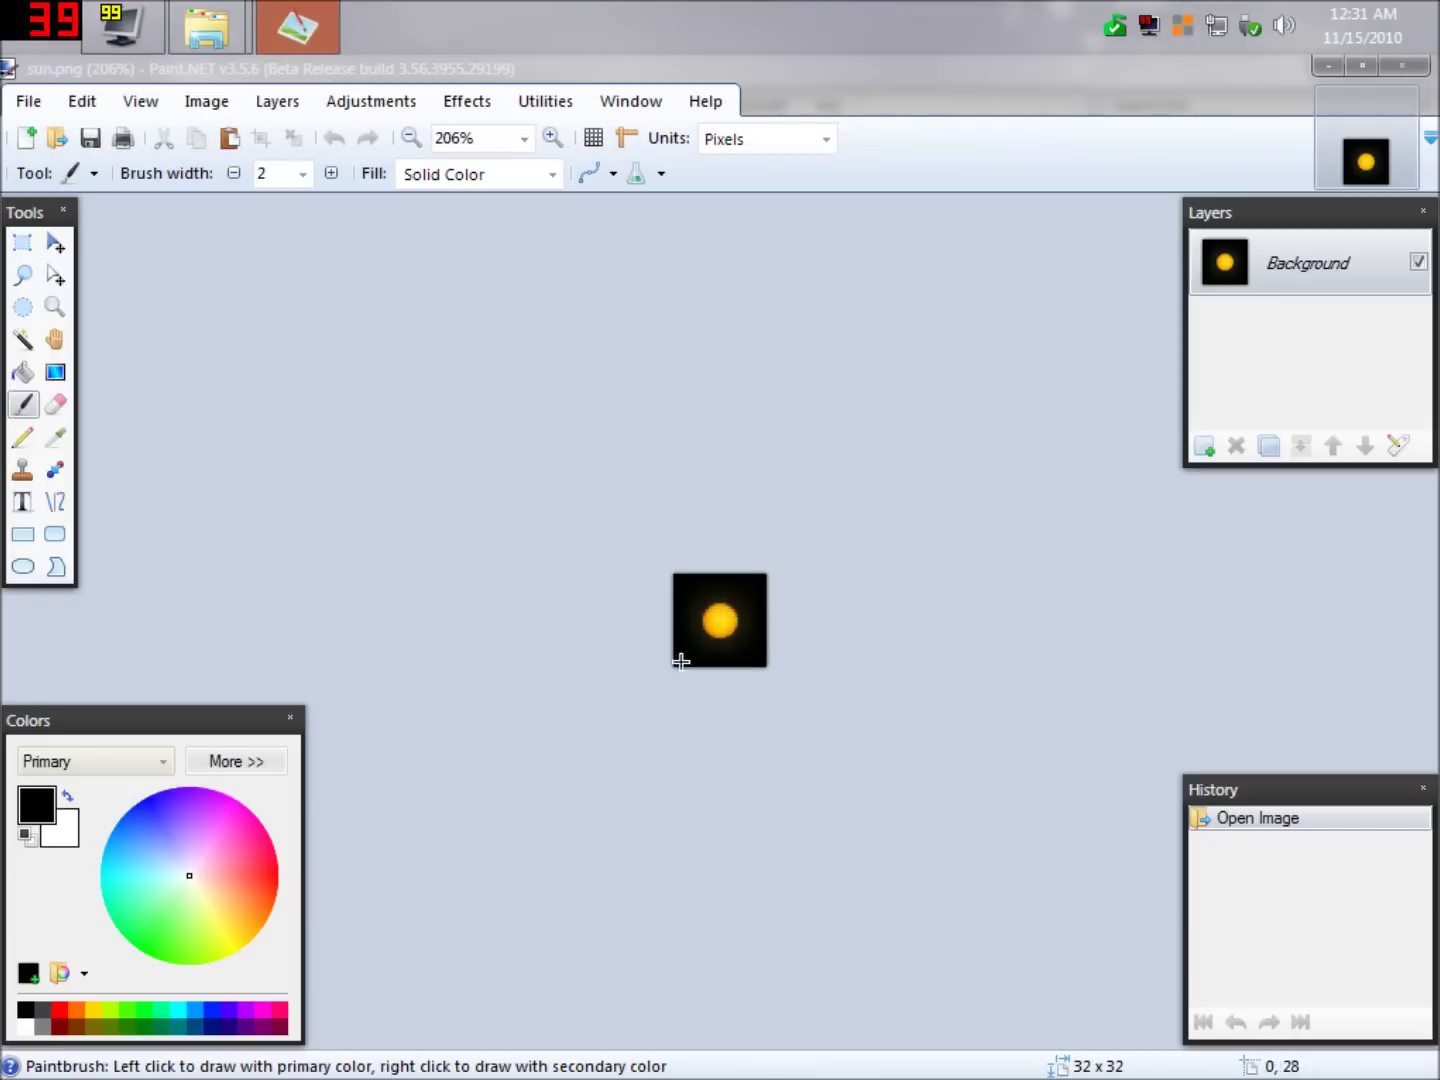
scroll(681, 661, "up", 8)
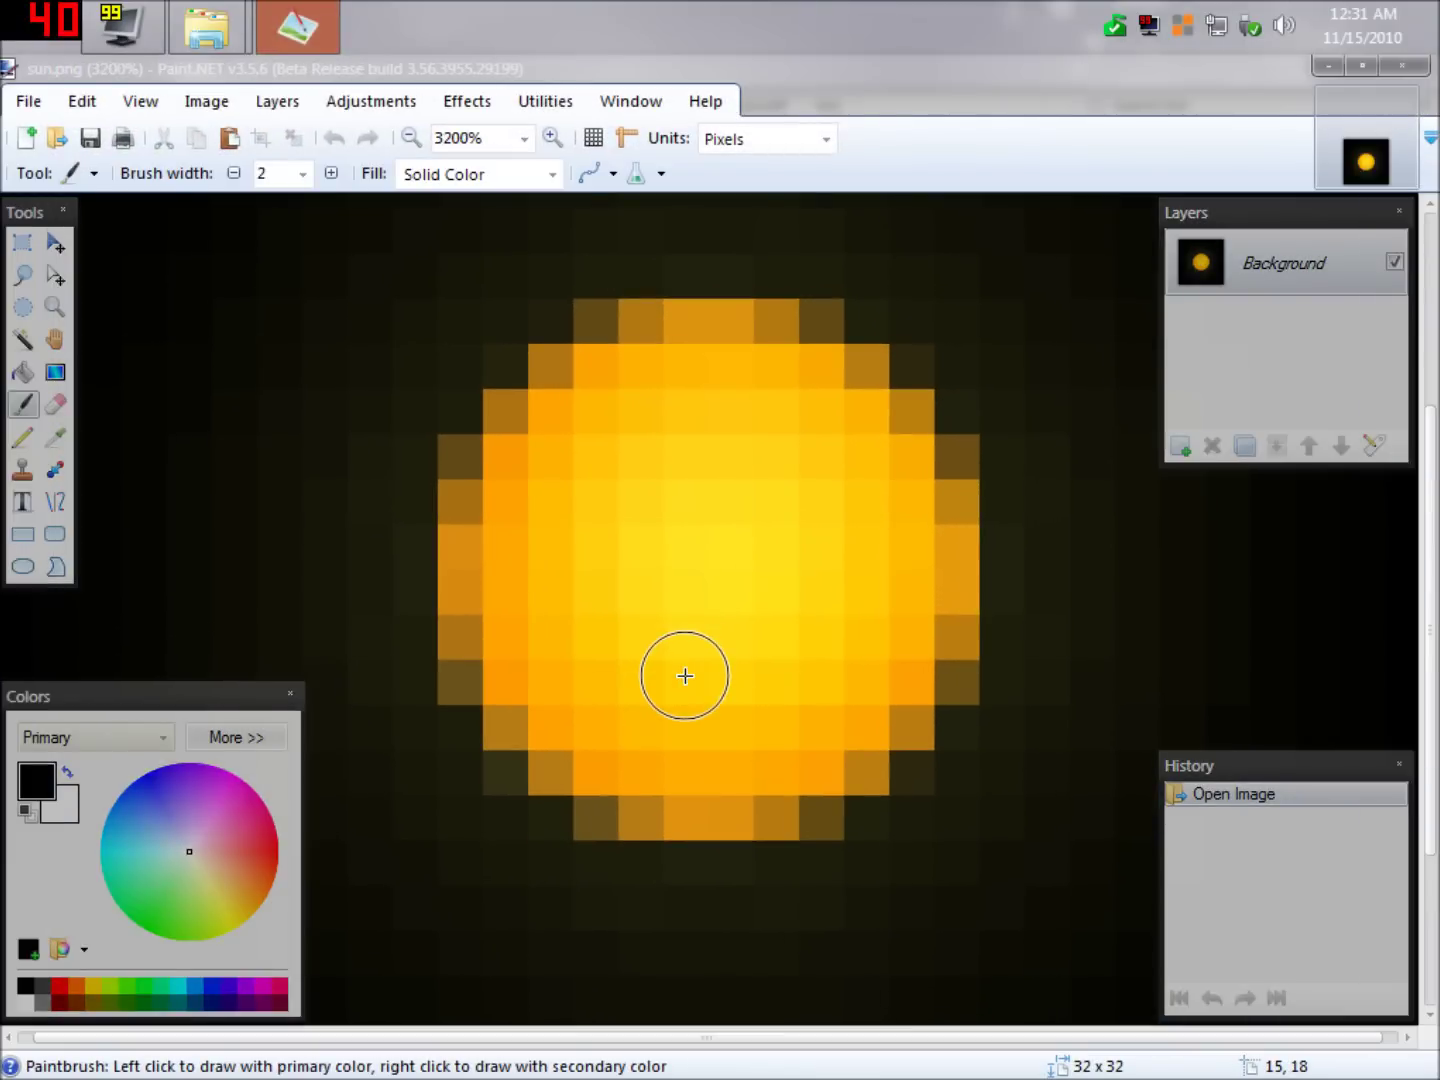
left_click(1402, 65)
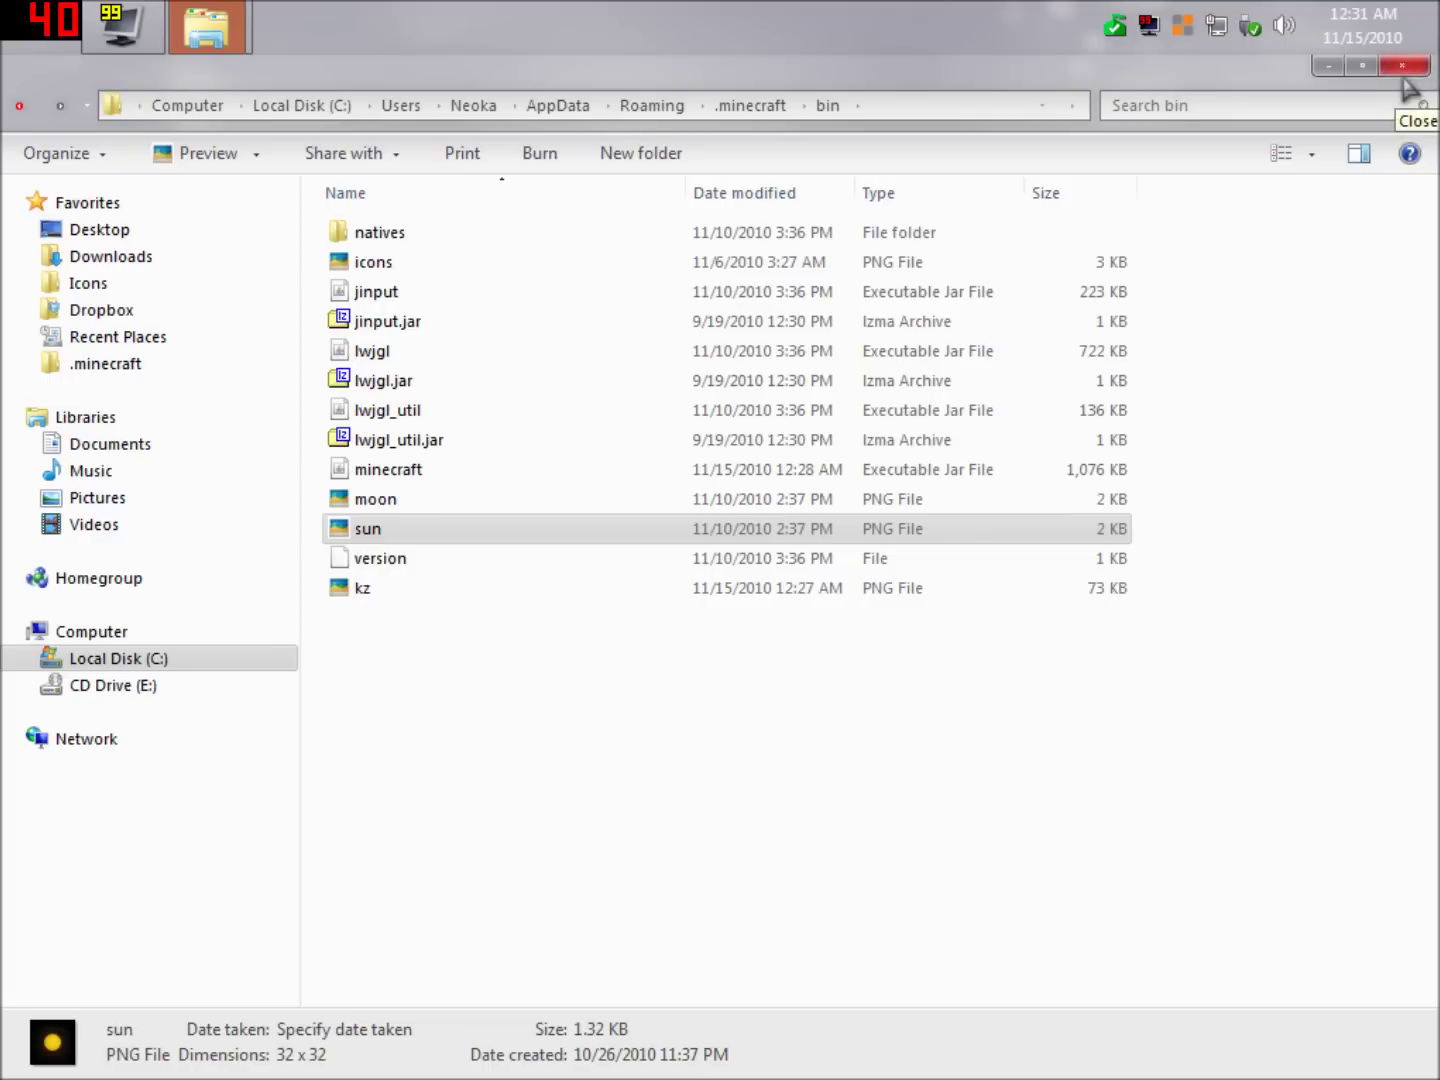
Close the bin folder window to reveal the Downloads folder.
left_click(1412, 68)
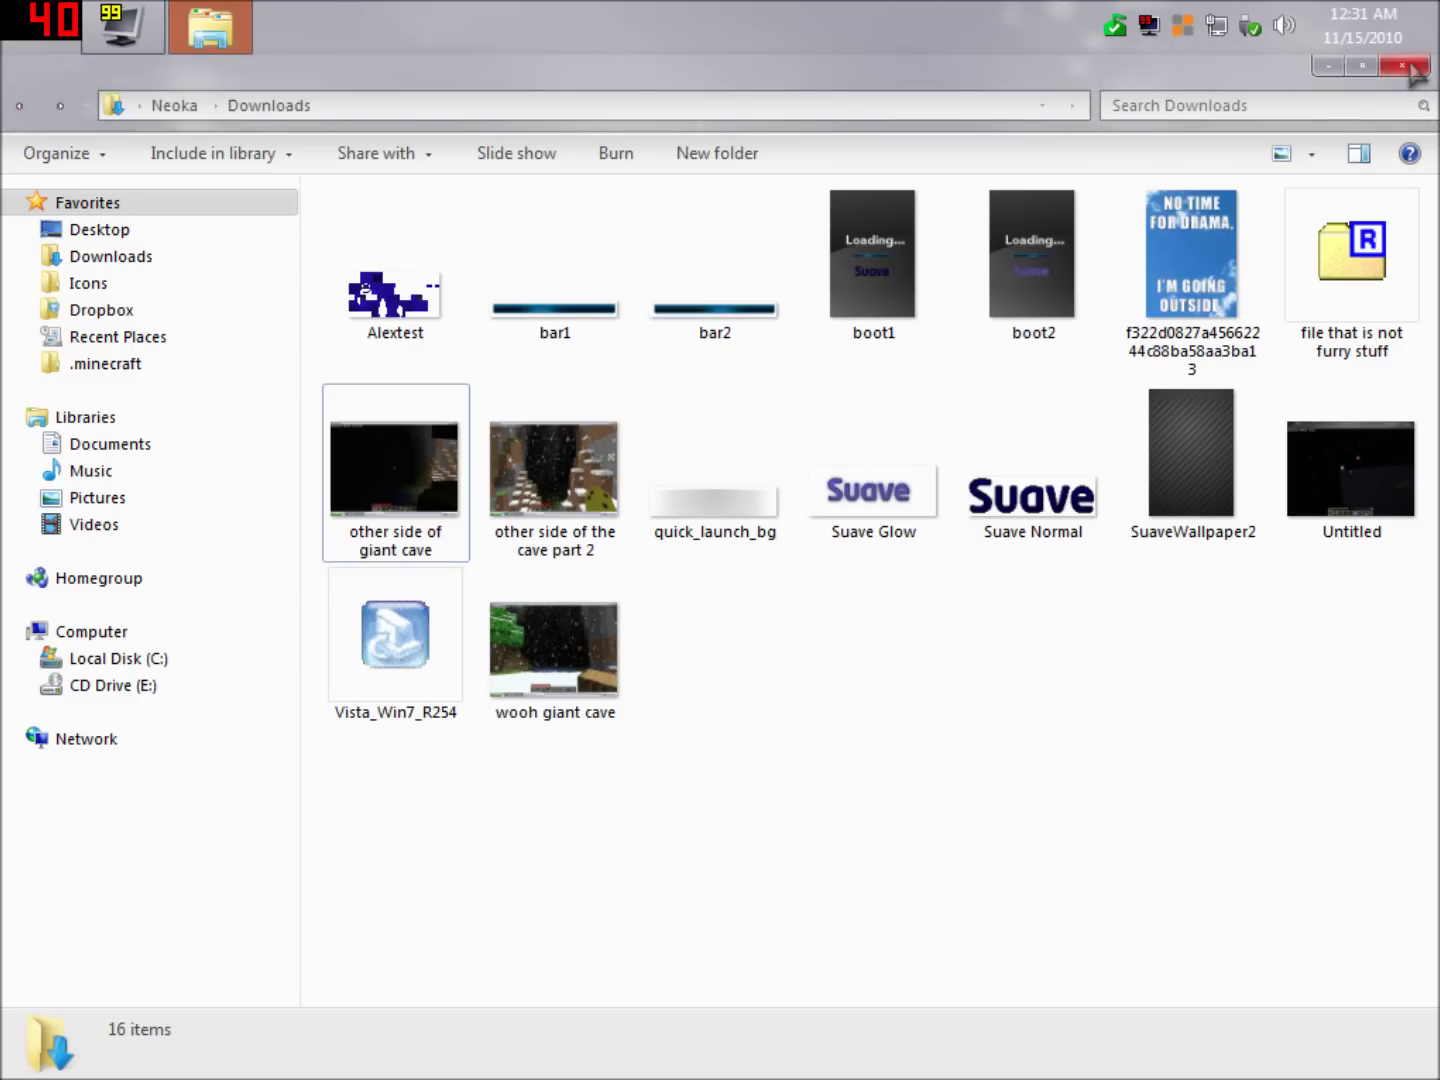